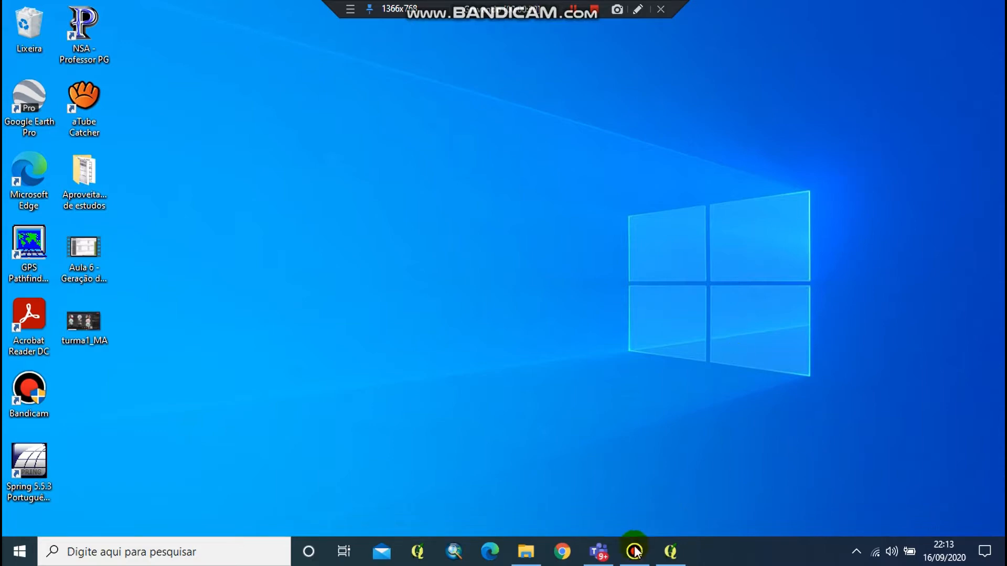
Switch to Microsoft Teams and open the files of the PDEIG-2A-N-TEC AGRIMENSURA-048-20201 team's Geral channel
left_click(598, 551)
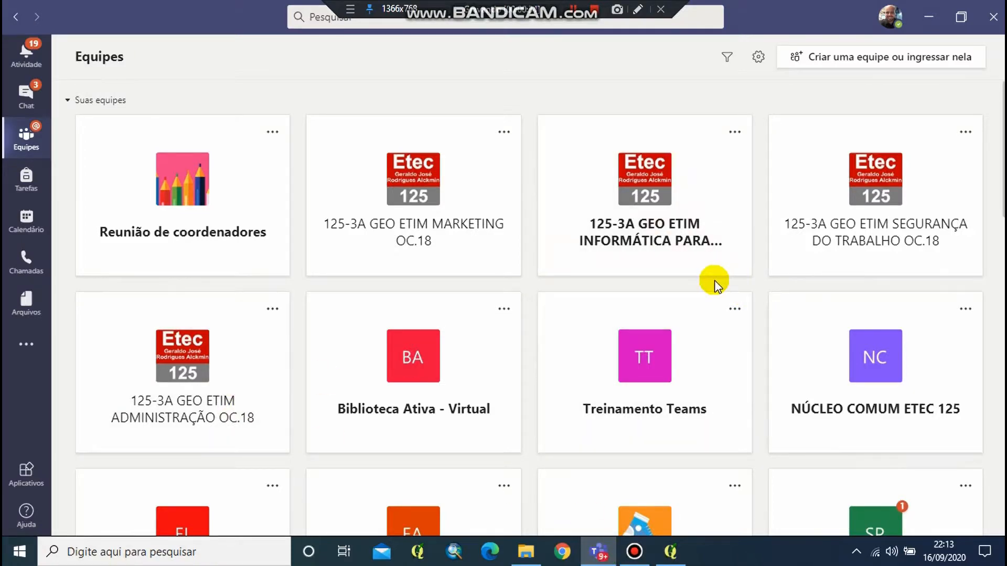
scroll(714, 283, "down", 15)
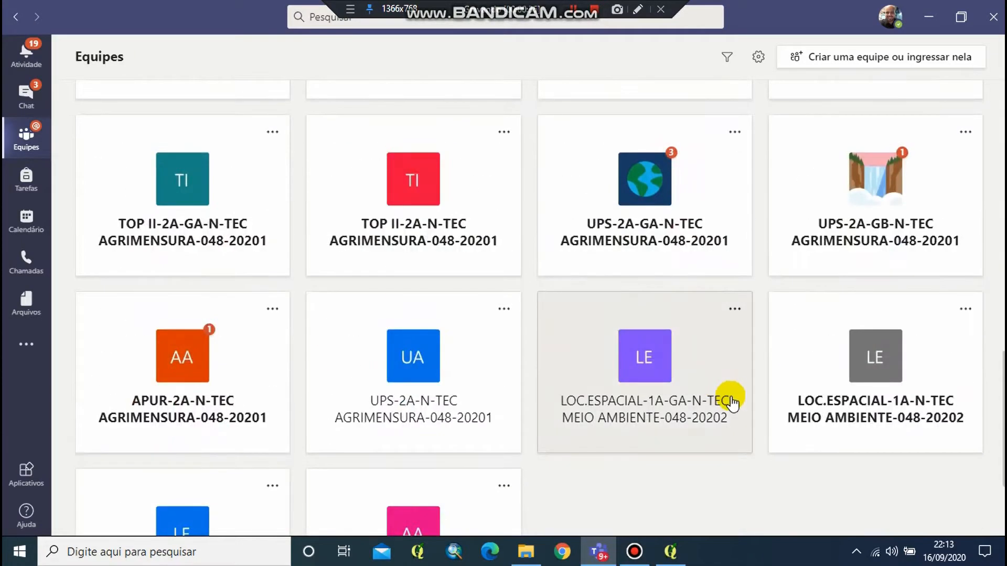
scroll(731, 402, "down", 3)
scroll(734, 404, "up", 10)
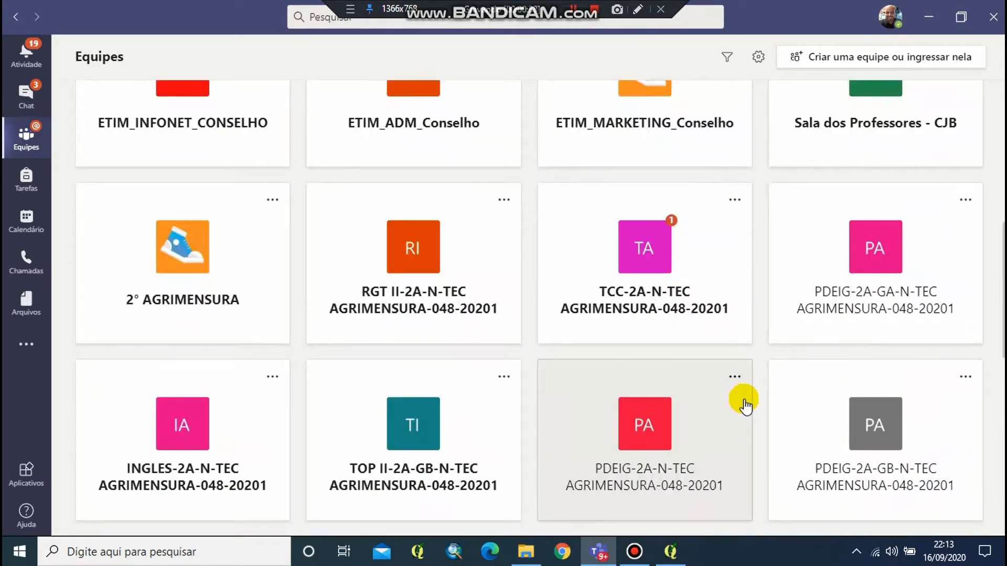
scroll(745, 407, "down", 1)
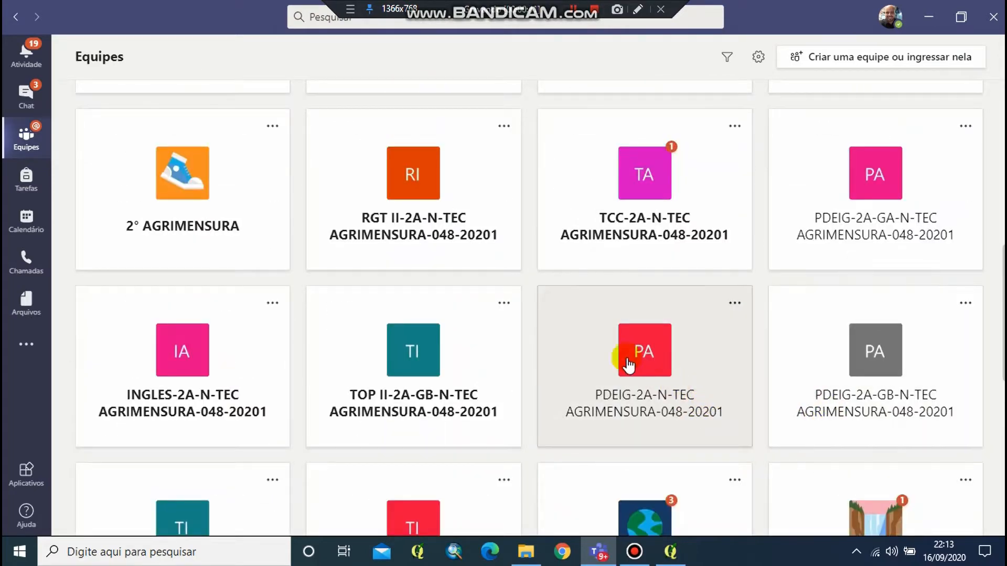
left_click(649, 389)
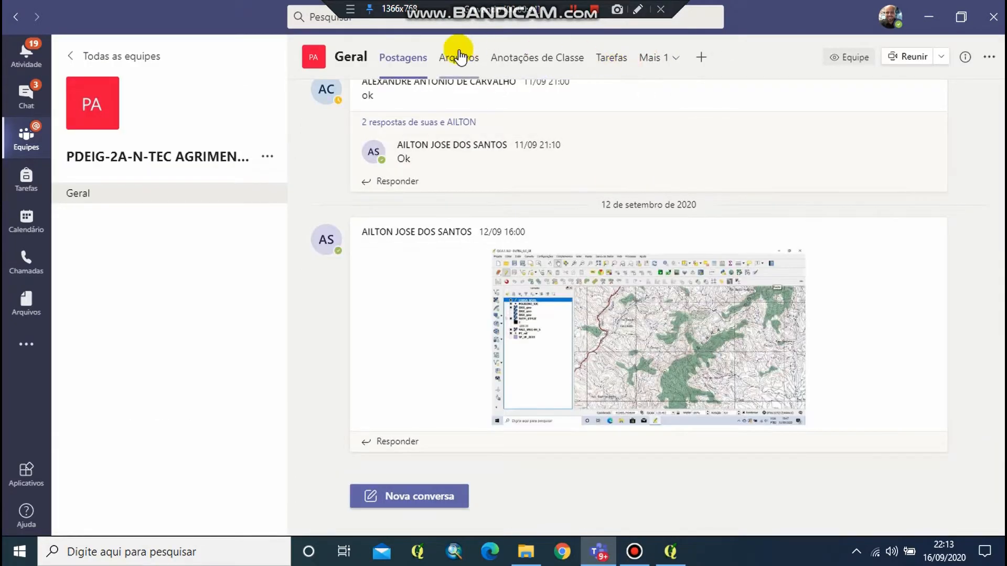
left_click(460, 58)
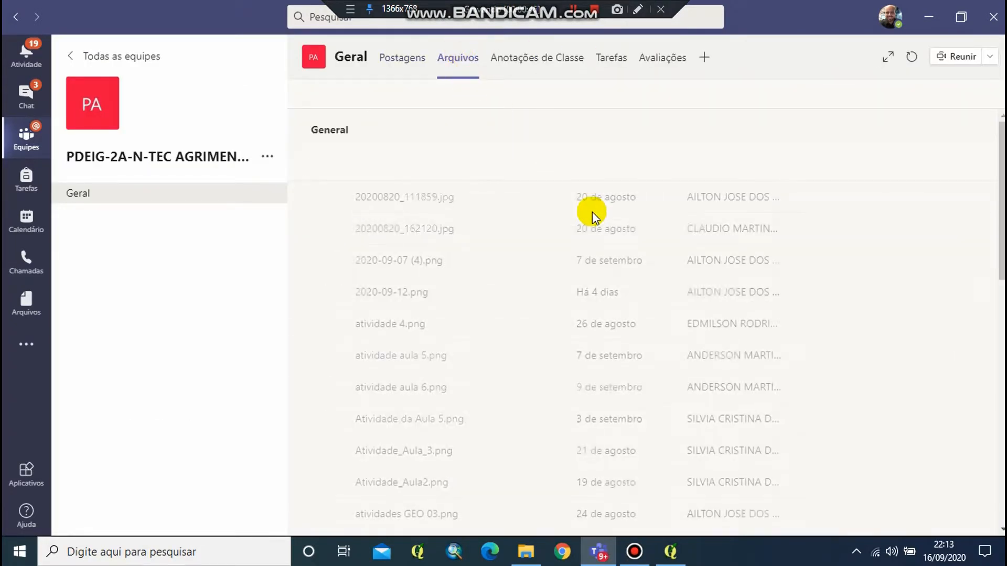
Download Aula_07.zip from the channel's files
scroll(511, 270, "down", 12)
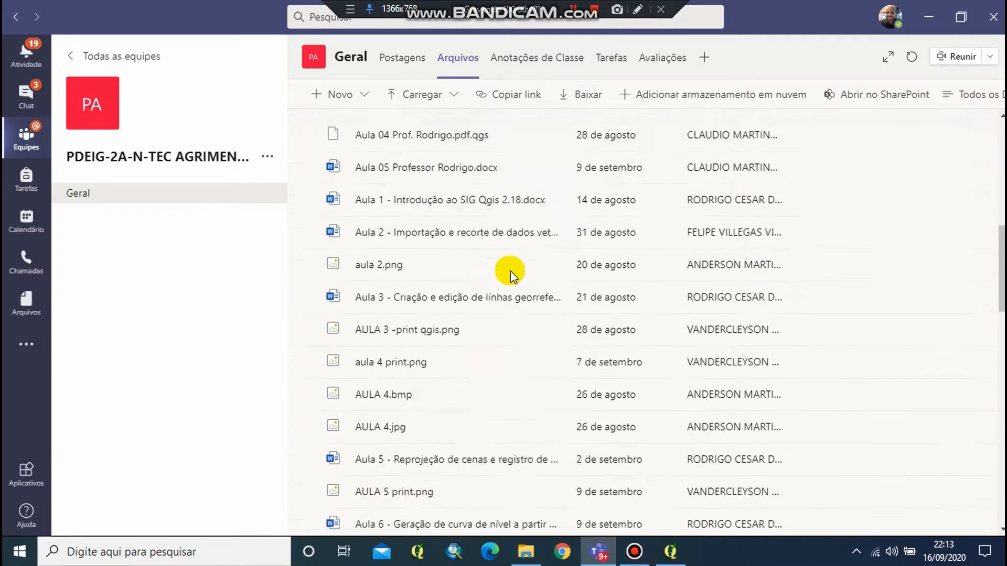
scroll(511, 271, "down", 1)
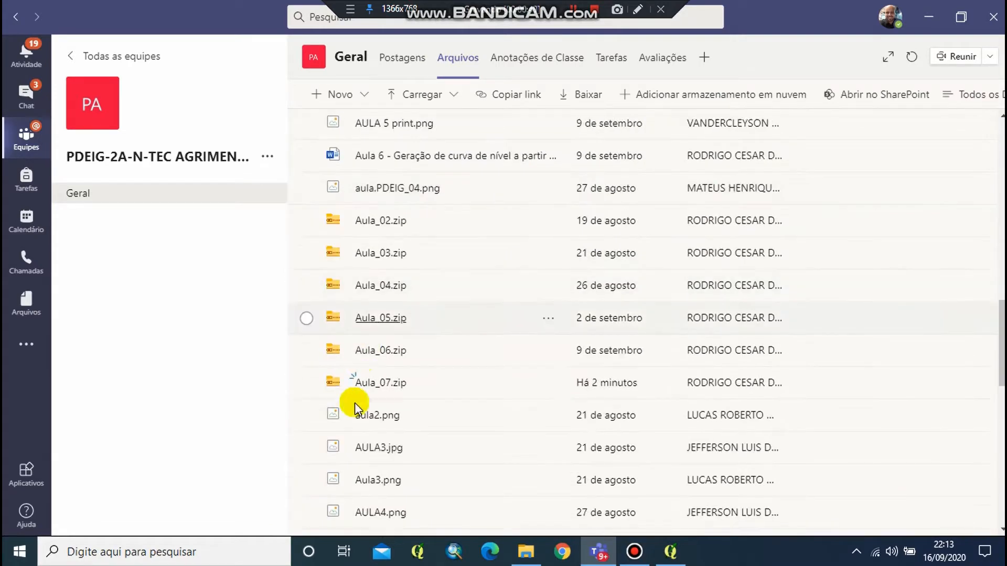
left_click(307, 383)
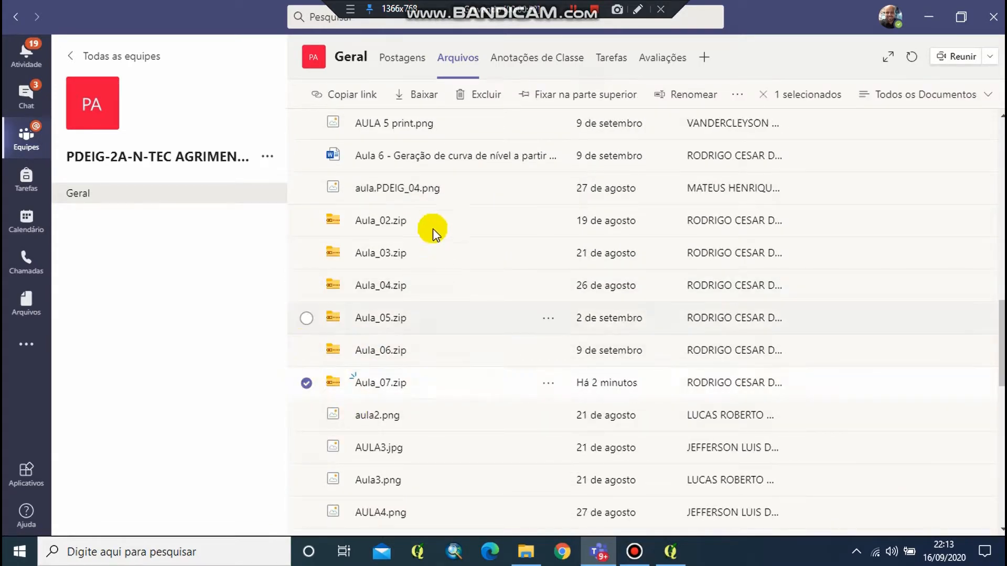
left_click(429, 98)
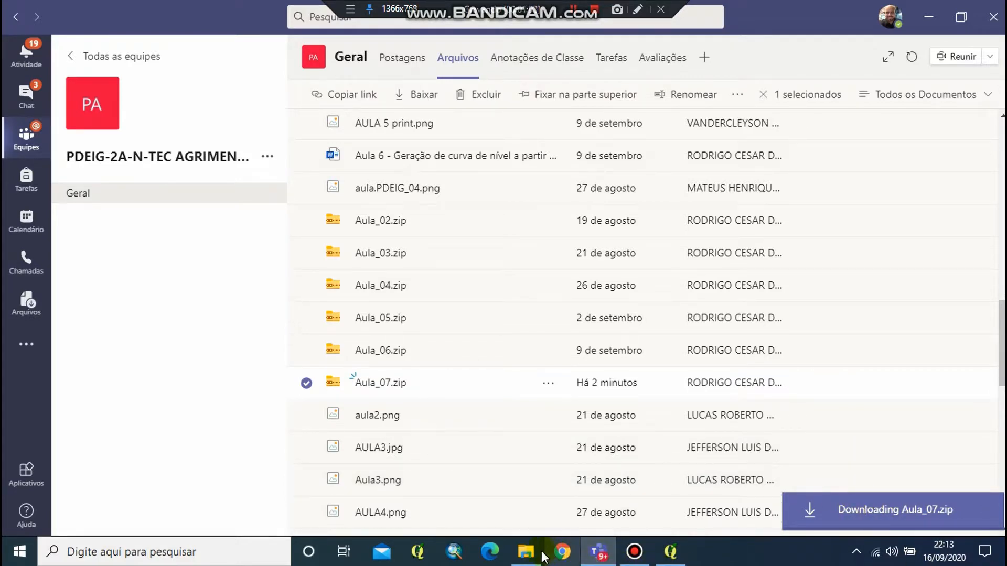
Switch to File Explorer and locate the downloaded Aula_07 archive in the Downloads folder
left_click(523, 554)
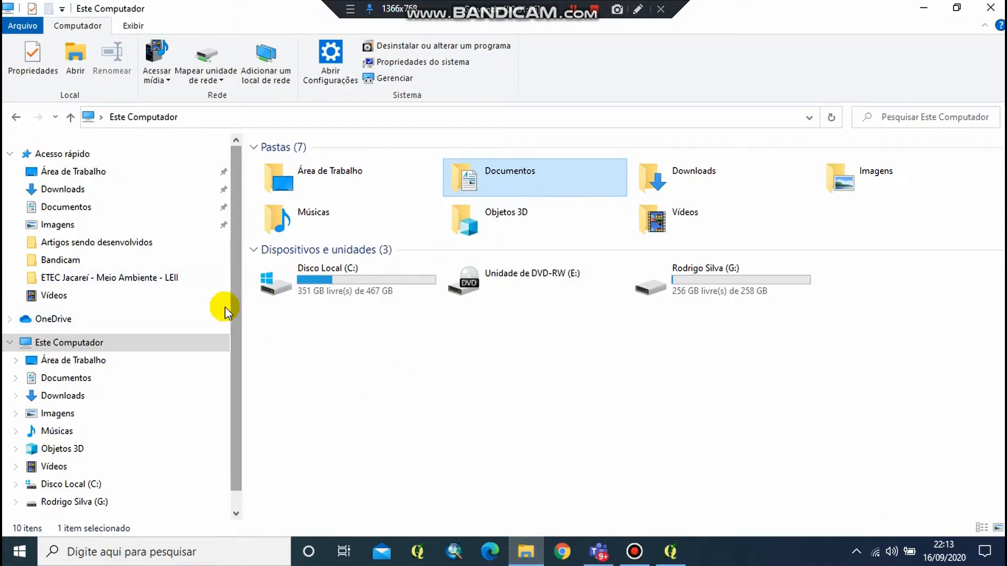
scroll(57, 415, "down", 1)
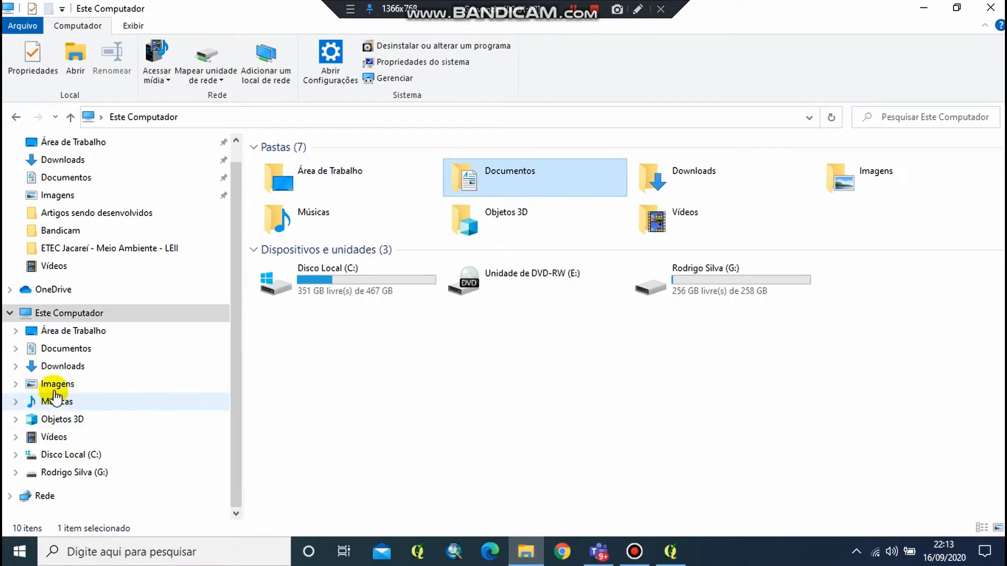
left_click(77, 367)
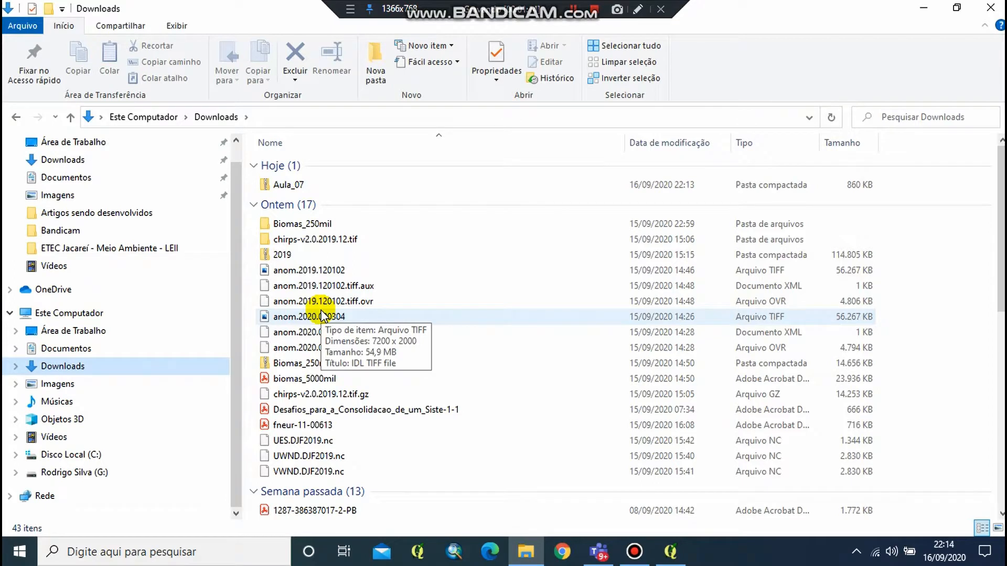
left_click(330, 183)
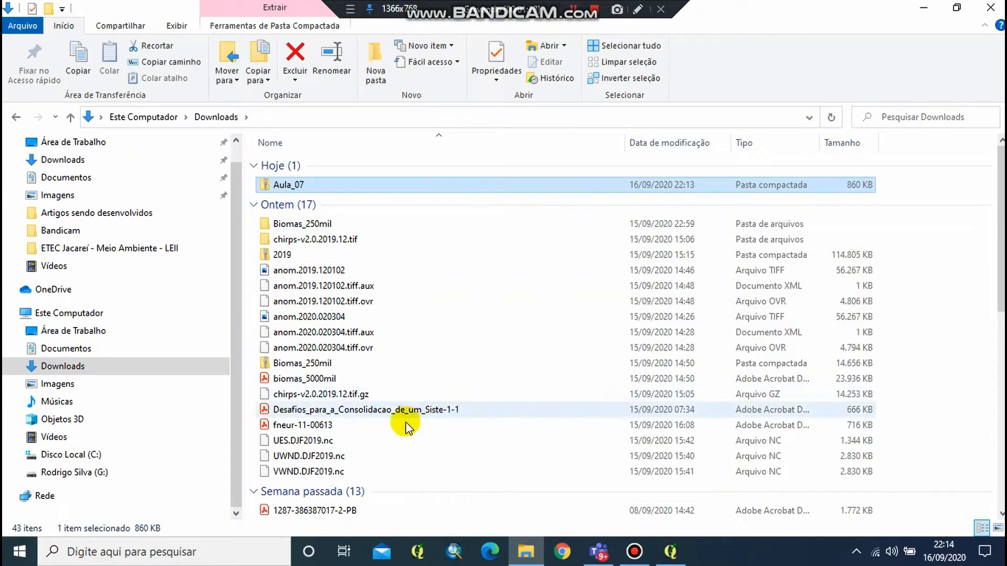
Open the PDEIG folder on local disk C:
left_click(84, 454)
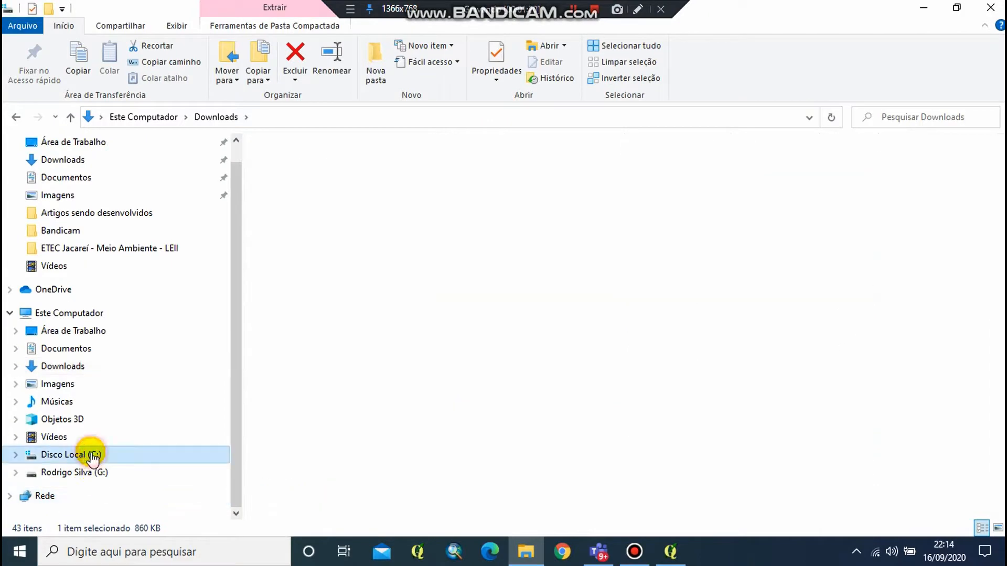
left_click(89, 313)
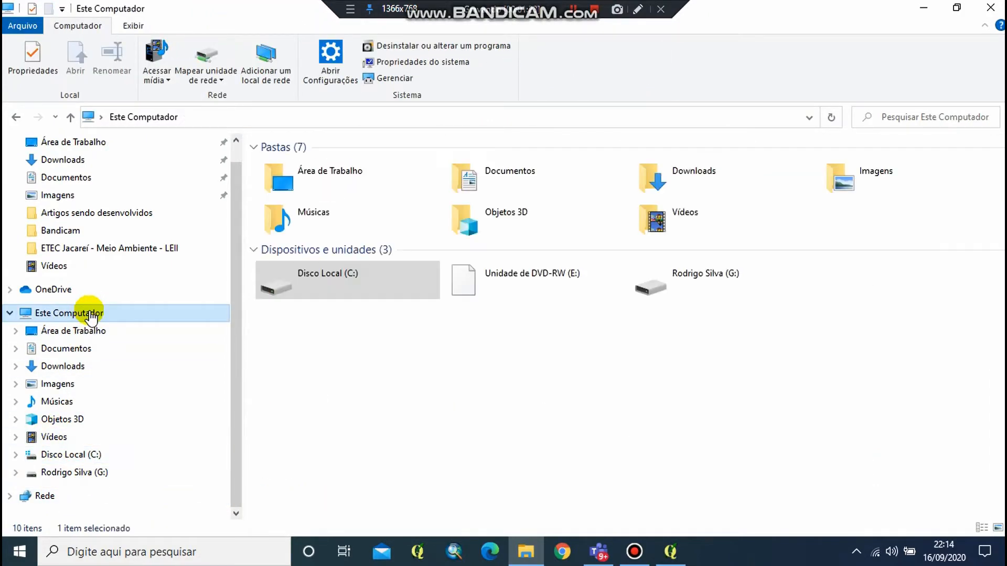
double_click(348, 275)
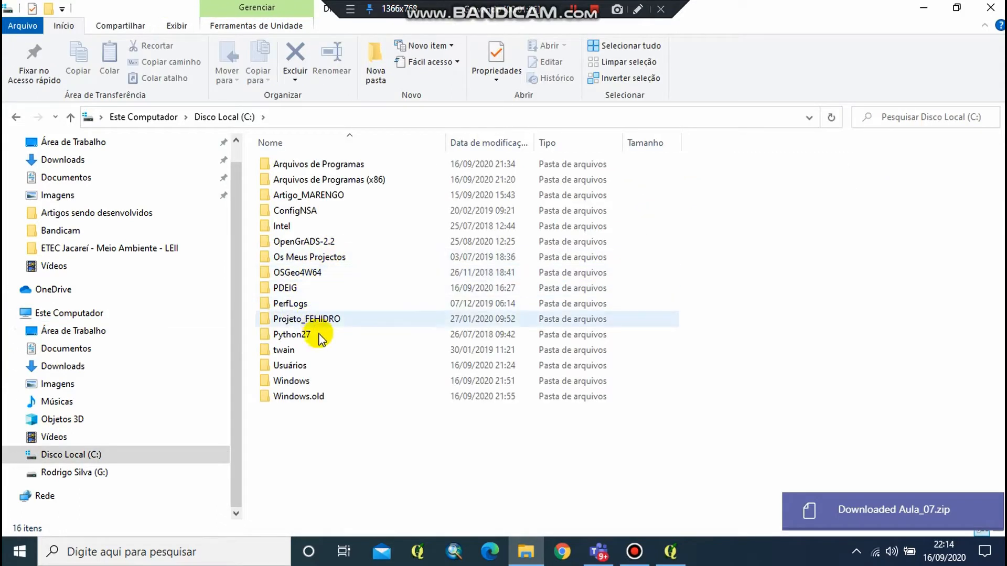
double_click(317, 288)
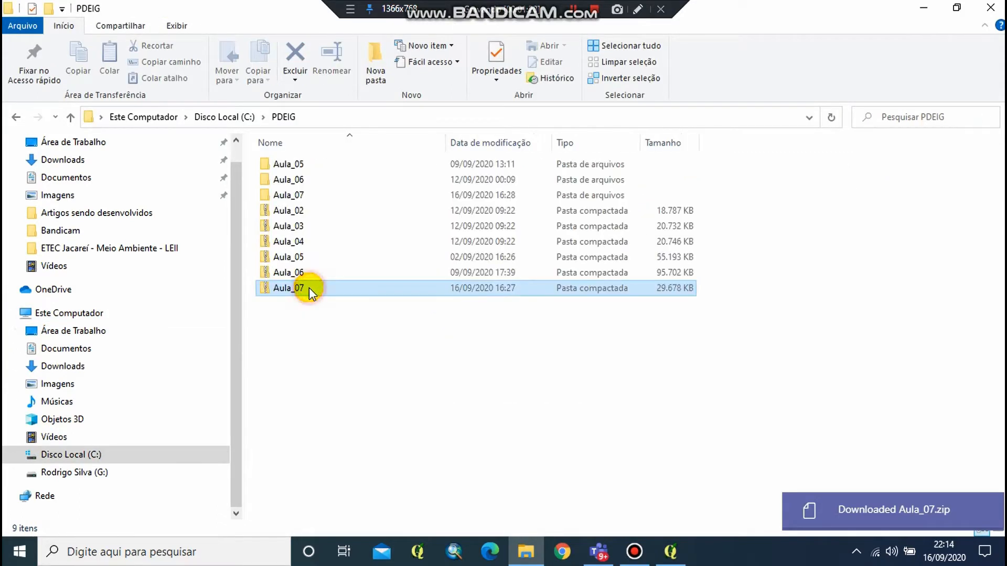
Extract the Aula_07 compressed folder to C:\PDEIG\Aula_07
left_click(310, 287)
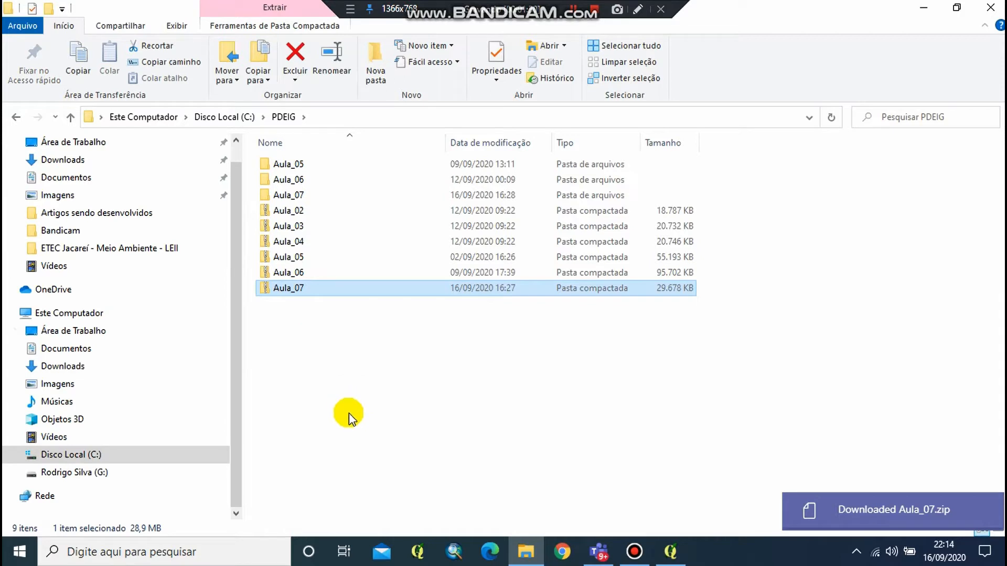
left_click(342, 401)
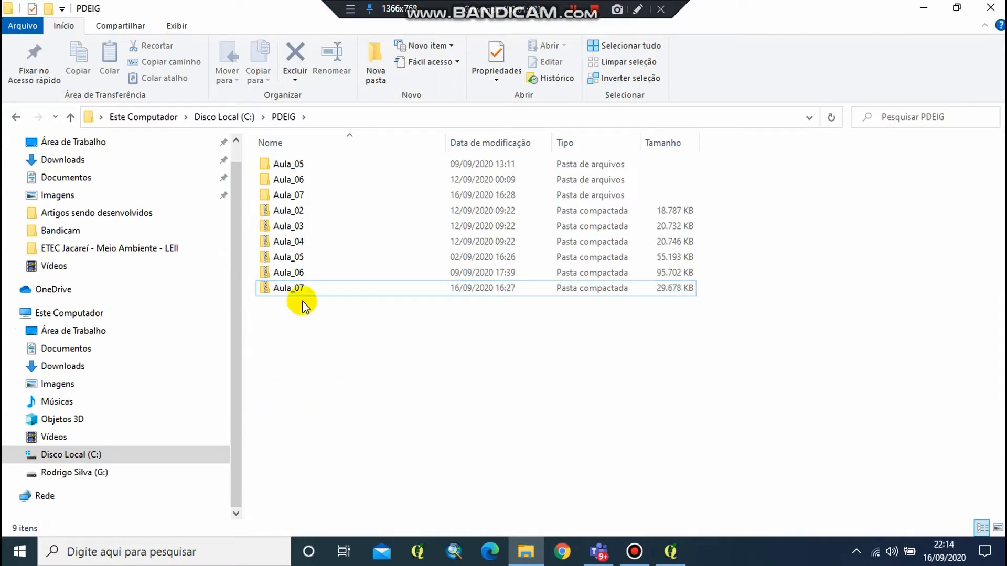
left_click(294, 287)
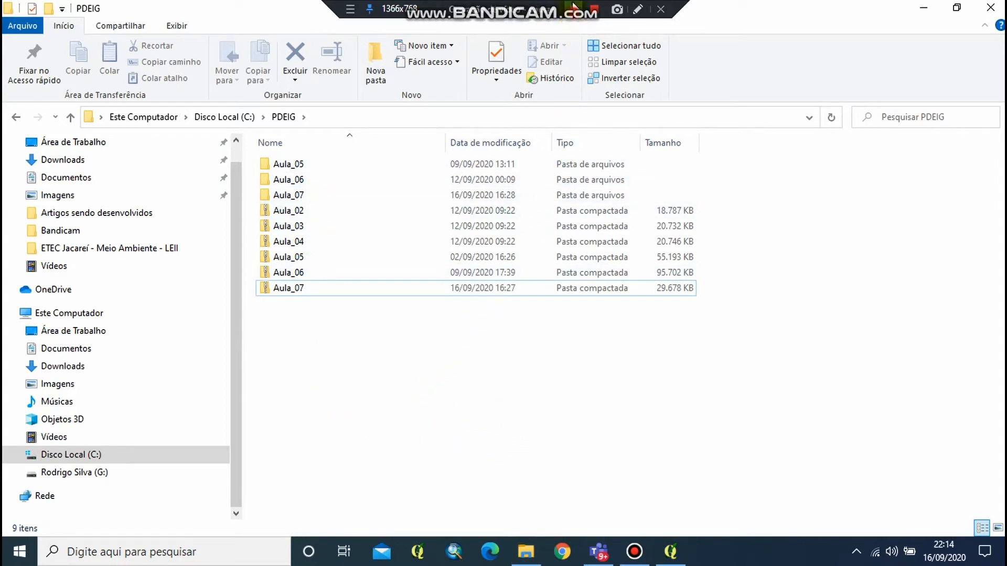
left_click(292, 274)
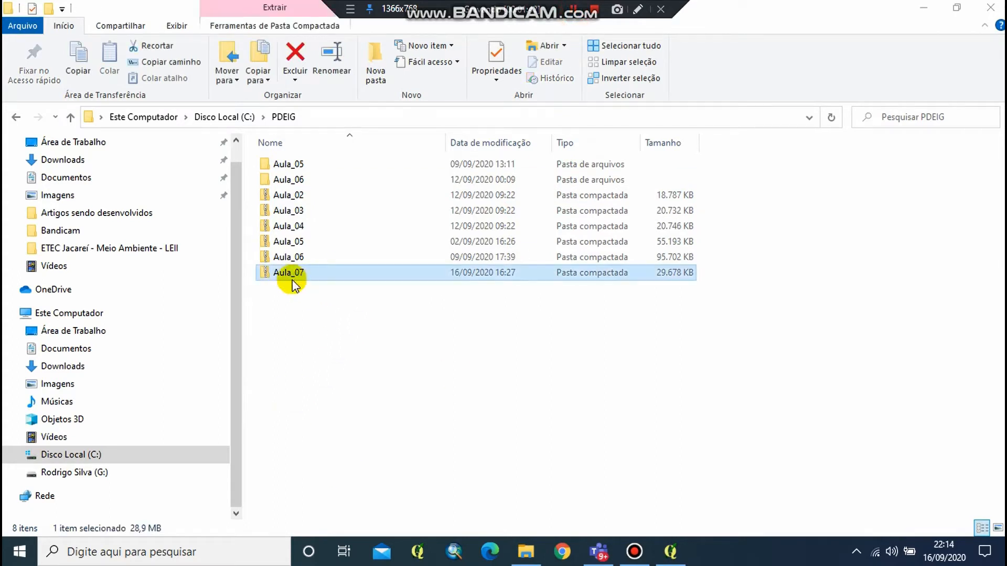
right_click(291, 275)
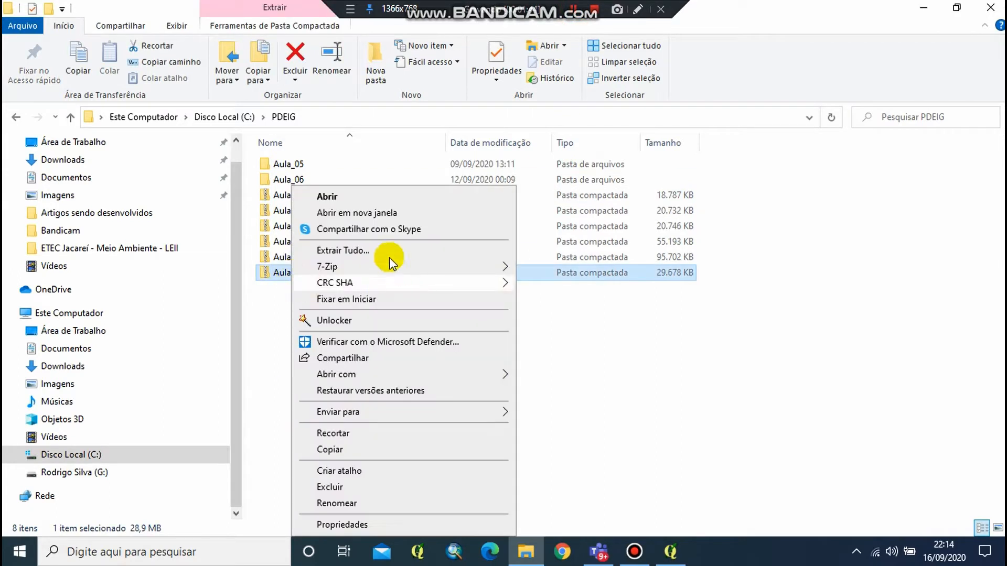
left_click(369, 250)
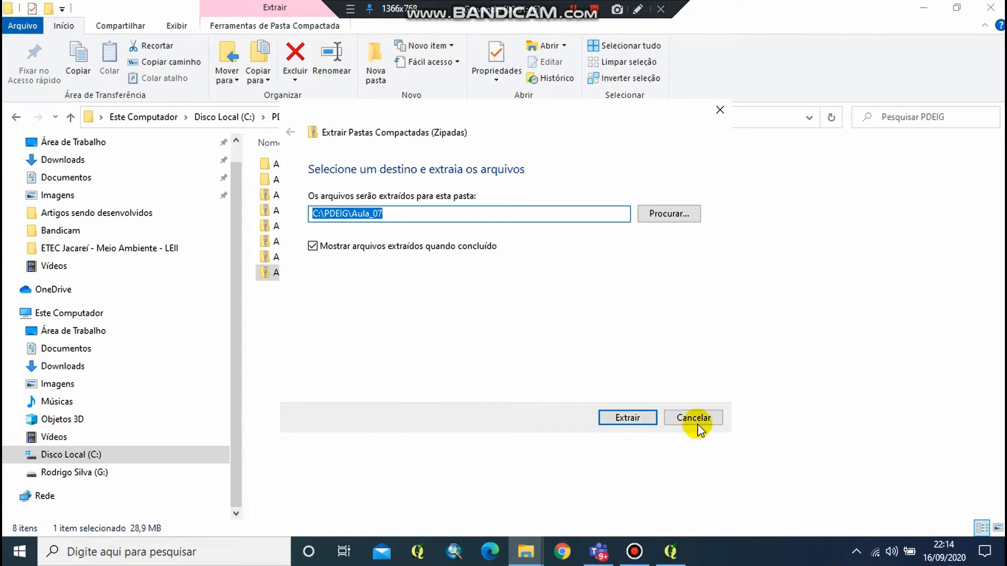
left_click(641, 414)
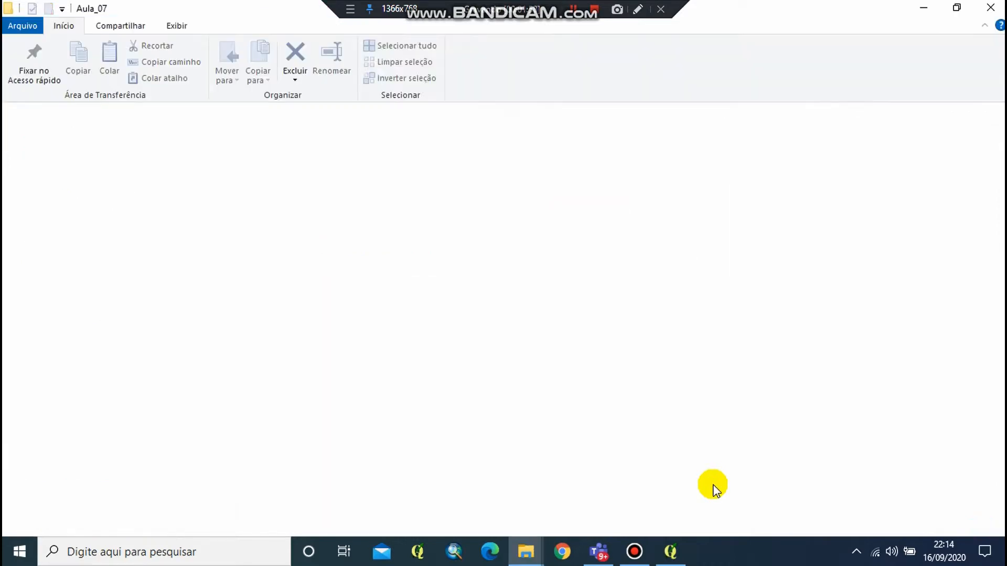
Check the files in the nested Aula_07 folder and move that folder up one level into C:\PDEIG
left_click(71, 118)
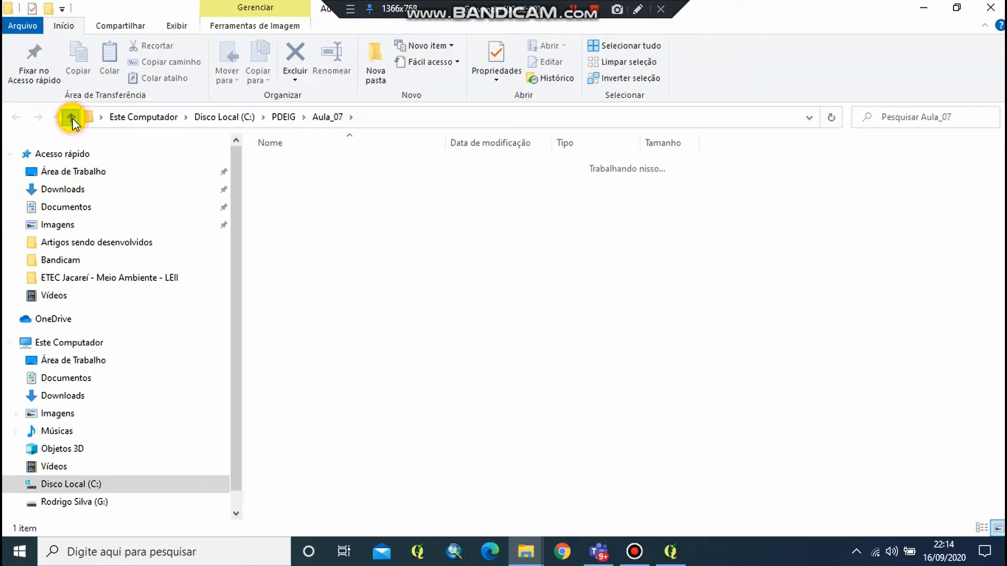
double_click(310, 196)
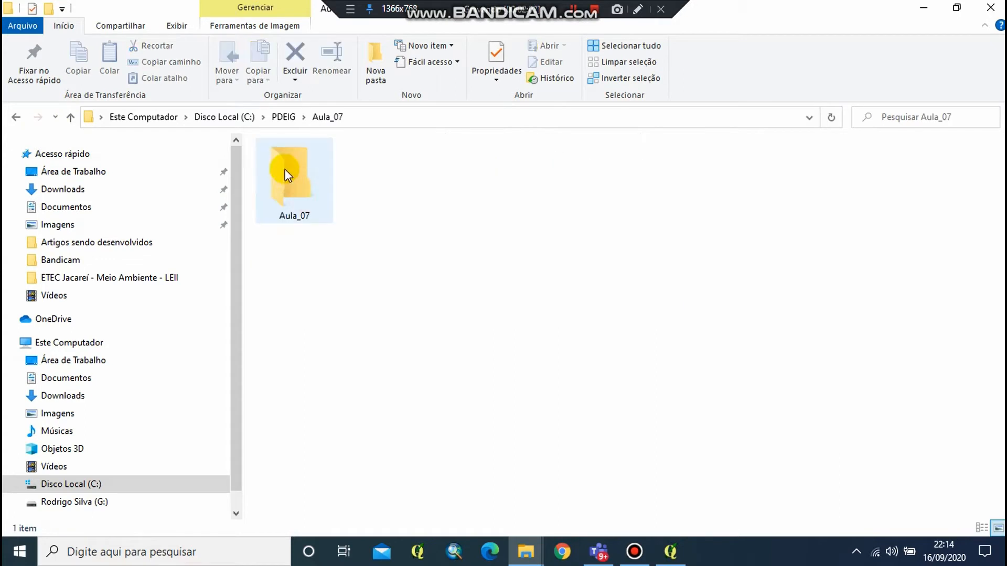
double_click(304, 186)
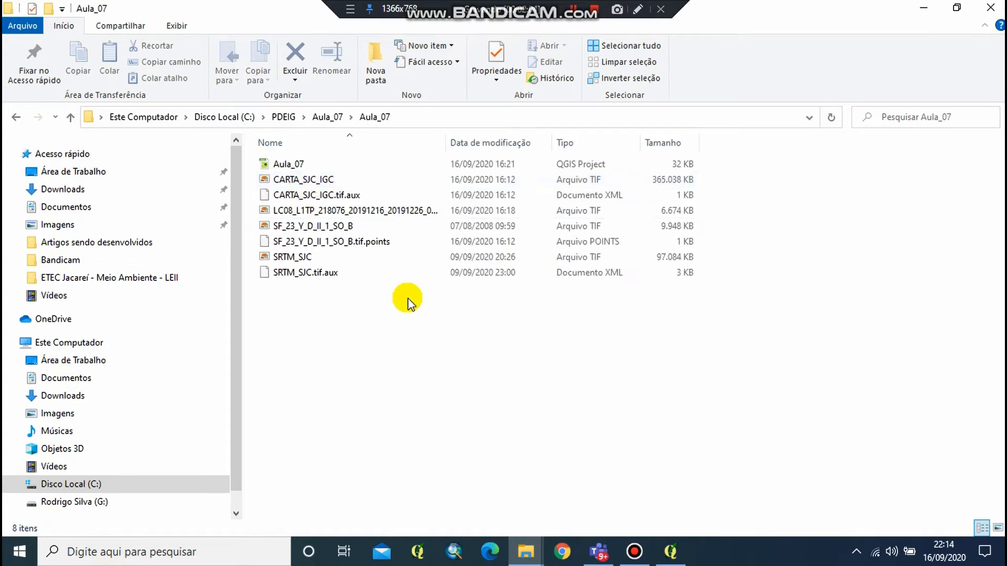
left_click(71, 117)
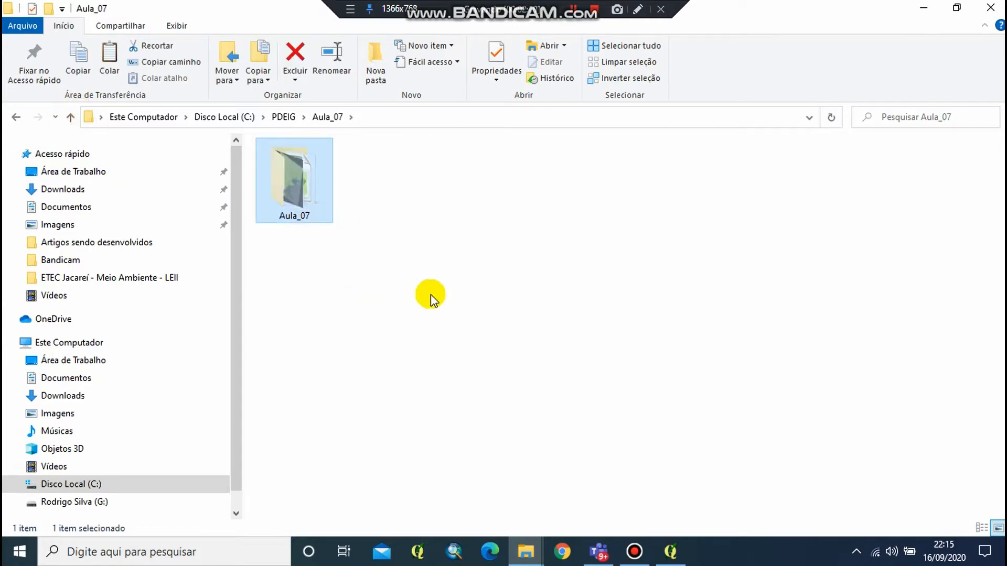
left_click(70, 116)
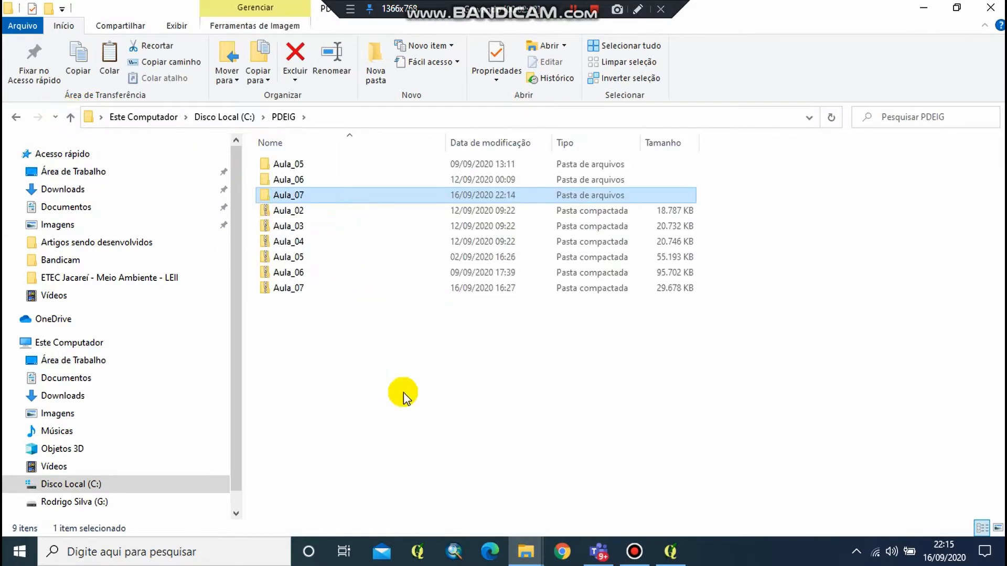
left_click(357, 394)
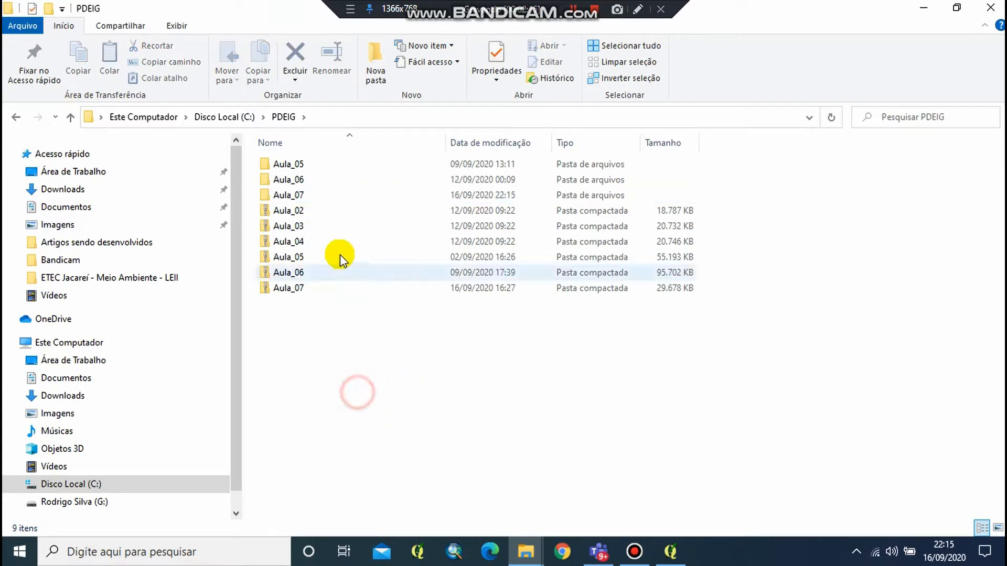
Open the C:\PDEIG\Aula_07 folder, select the Aula_07 QGIS project file, and switch to QGIS 2.18.0
double_click(310, 201)
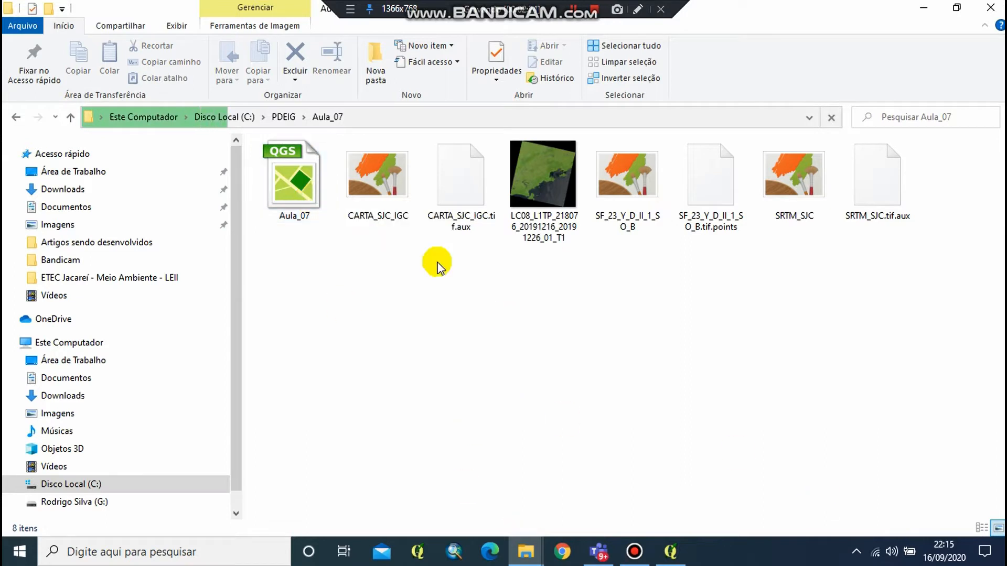
double_click(302, 194)
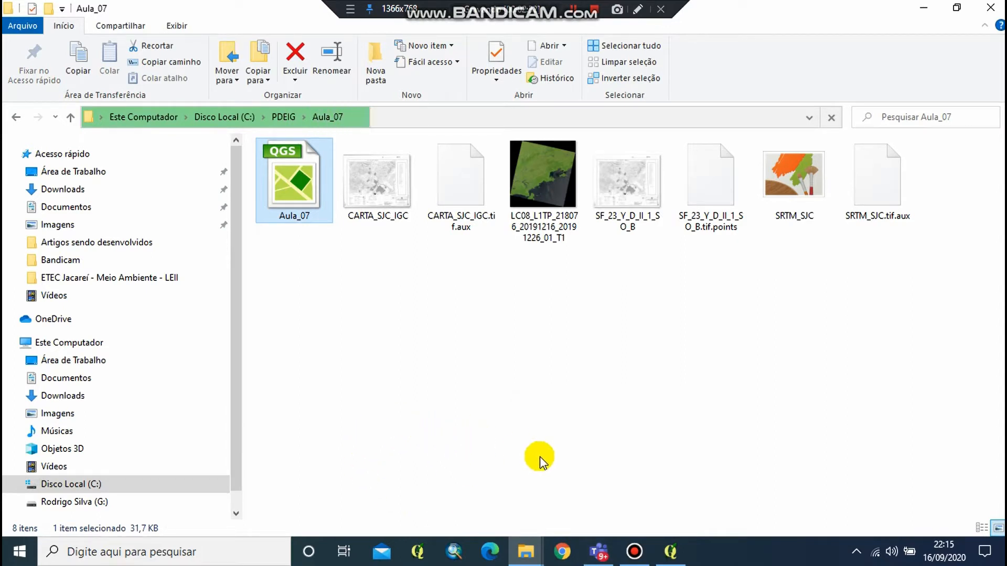
mouse_move(668, 556)
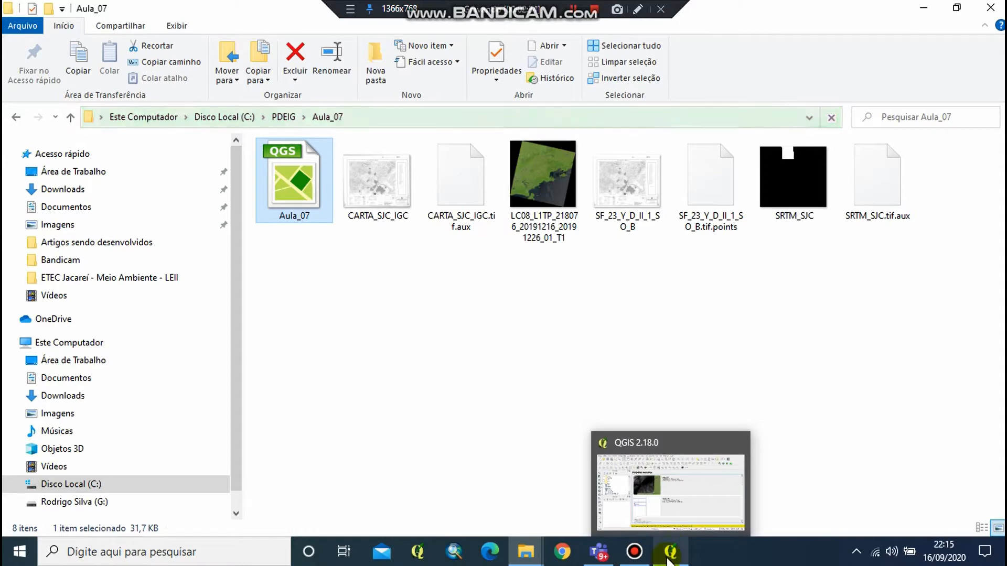
left_click(668, 559)
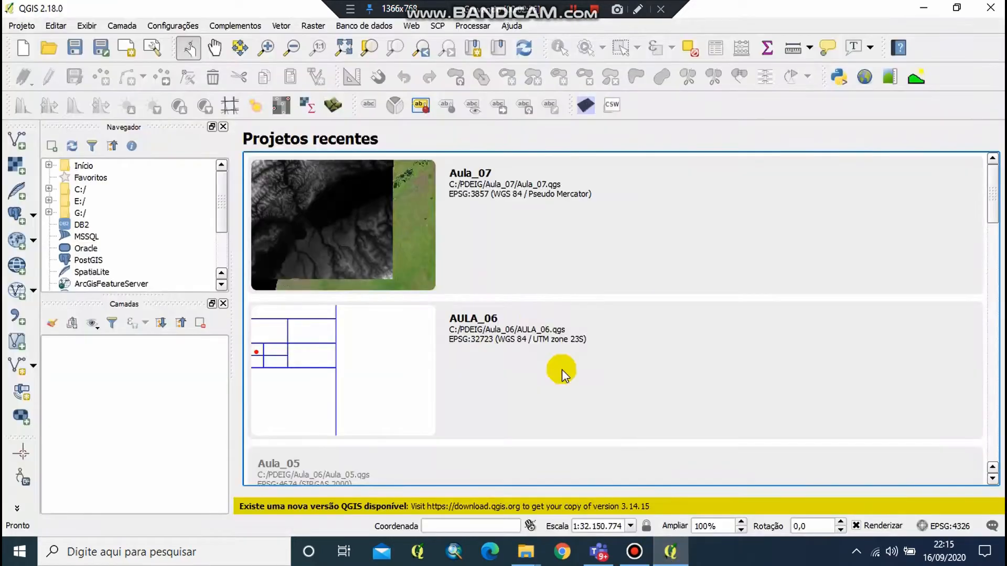
Open the recent project Aula_07 and view the full extent of the satellite image and the SRTM raster
left_click(454, 251)
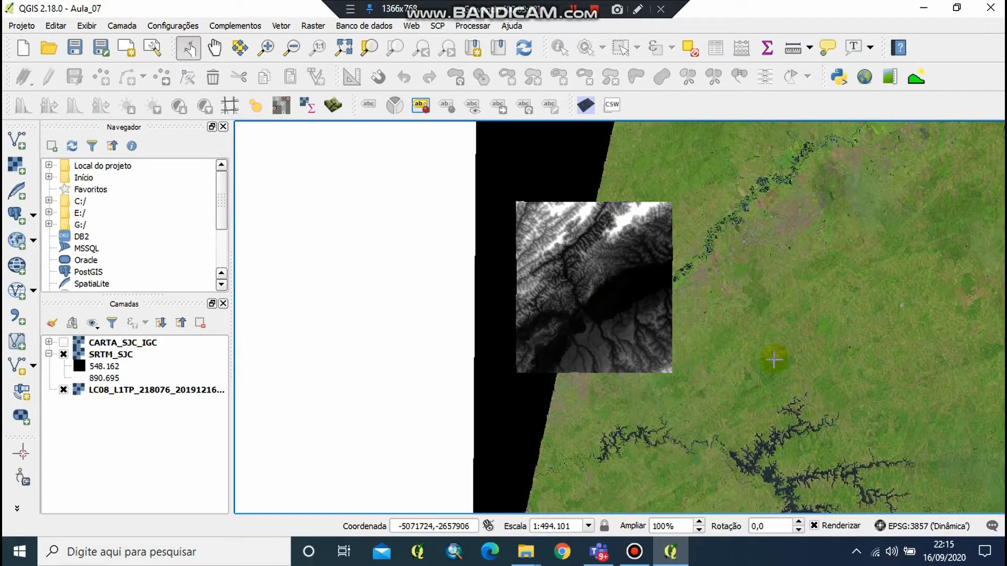
scroll(780, 201, "down", 2)
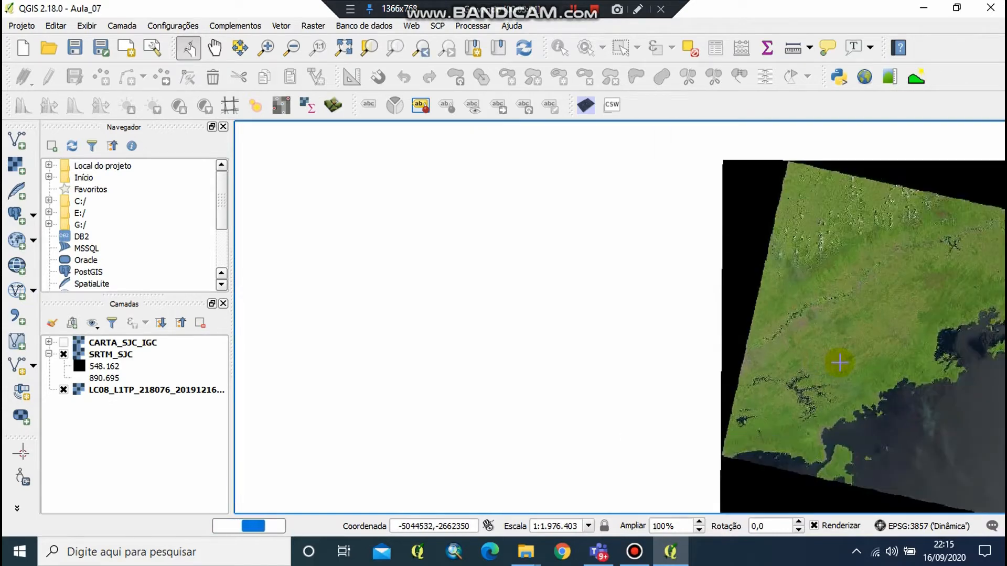
left_click_drag(838, 363, 646, 350)
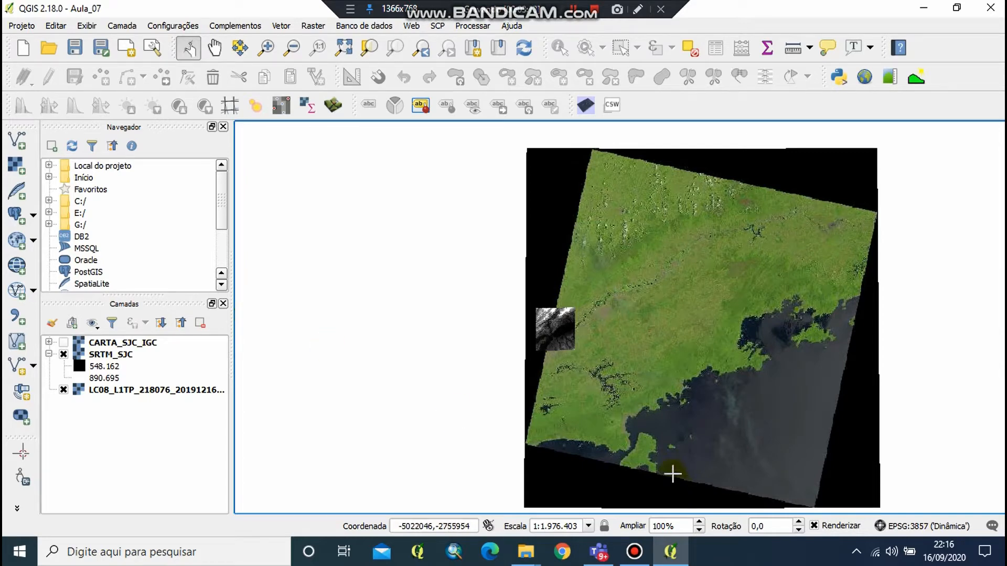
scroll(578, 383, "up", 1)
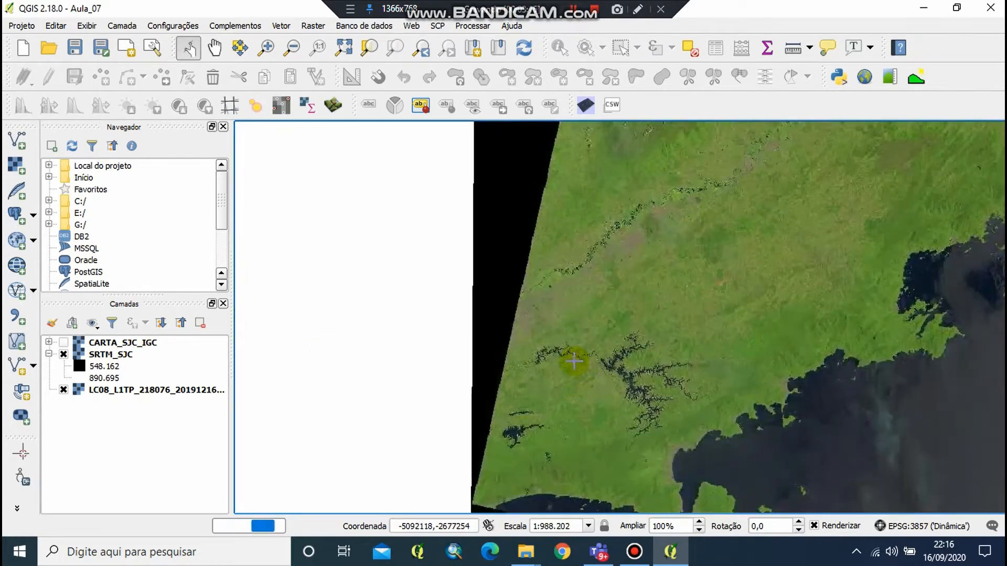
scroll(555, 350, "up", 1)
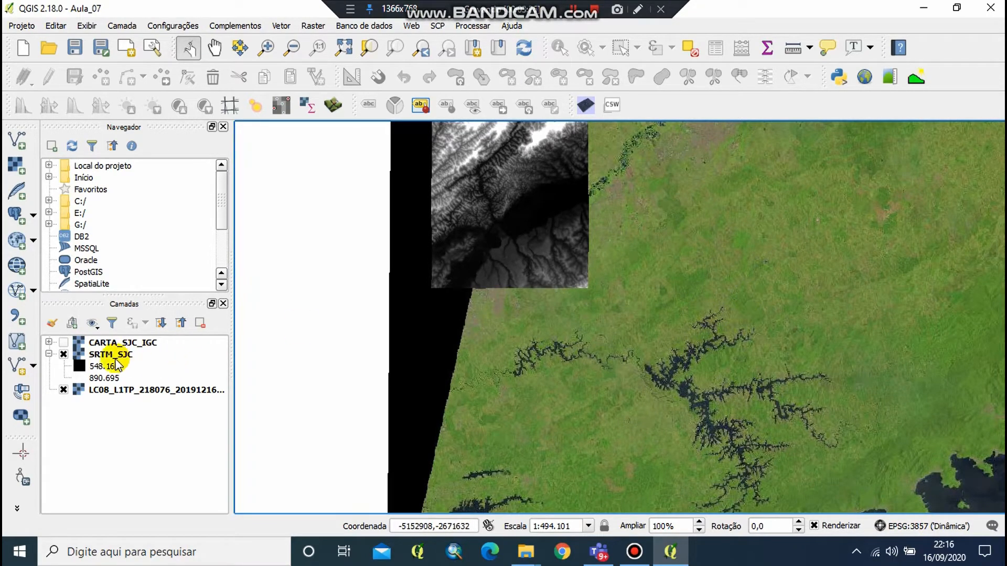
Check the coordinate reference system of the LC08_L1TP_218076 image layer in its properties
left_click(126, 391)
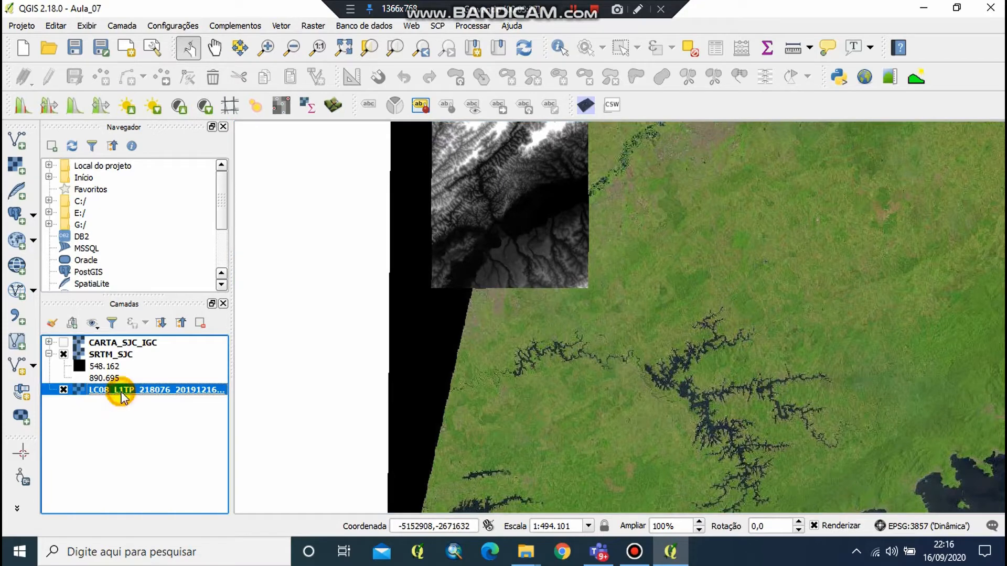
double_click(153, 394)
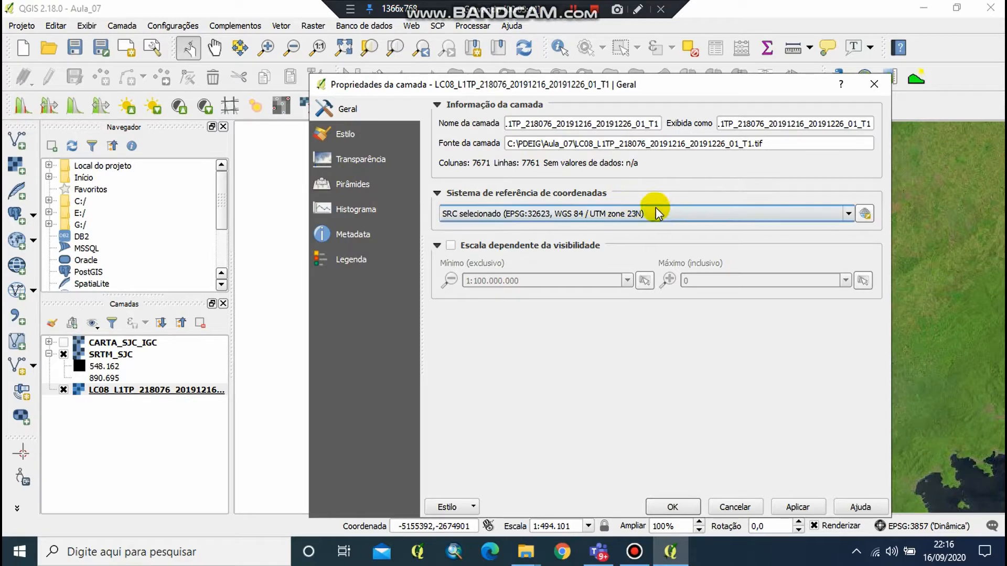
left_click(748, 510)
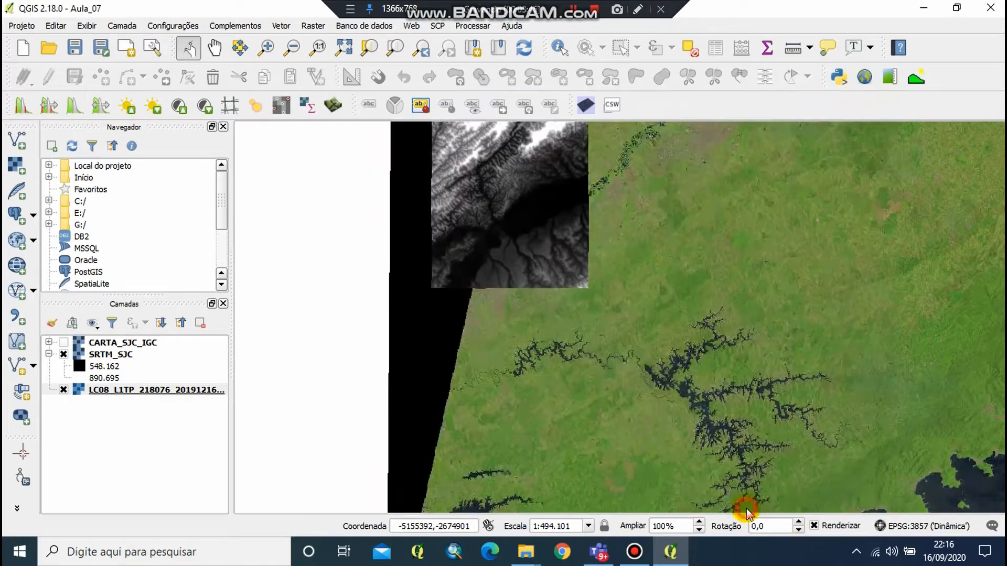
Set the project's coordinate reference system to WGS 84 / UTM zone 23S (EPSG:32723)
left_click(25, 27)
left_click(130, 159)
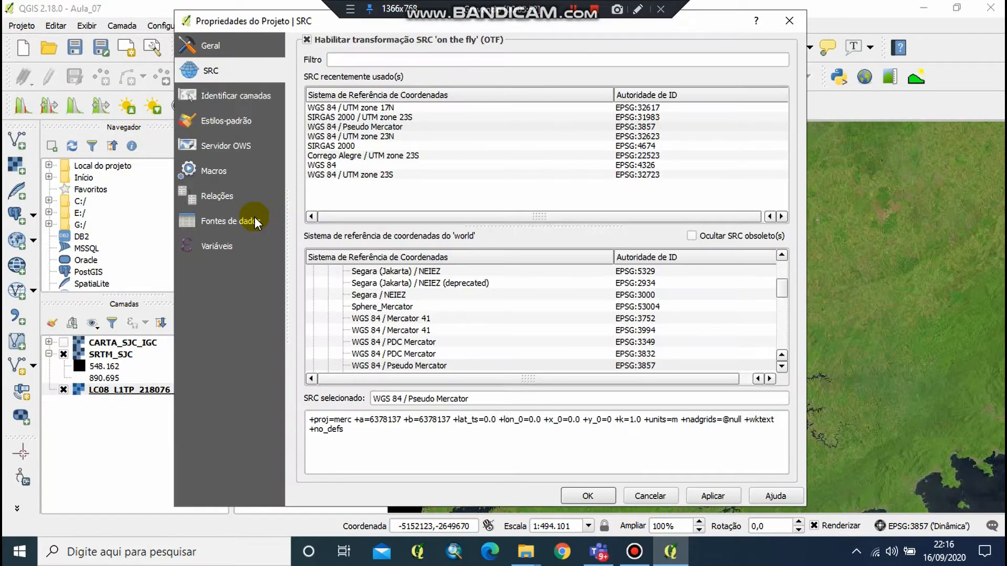
left_click(388, 59)
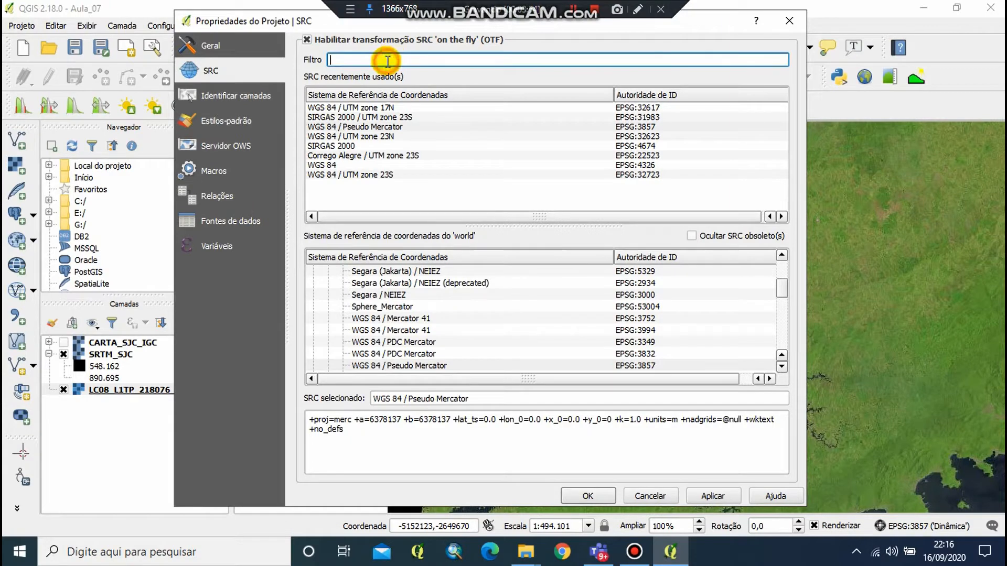
type("32")
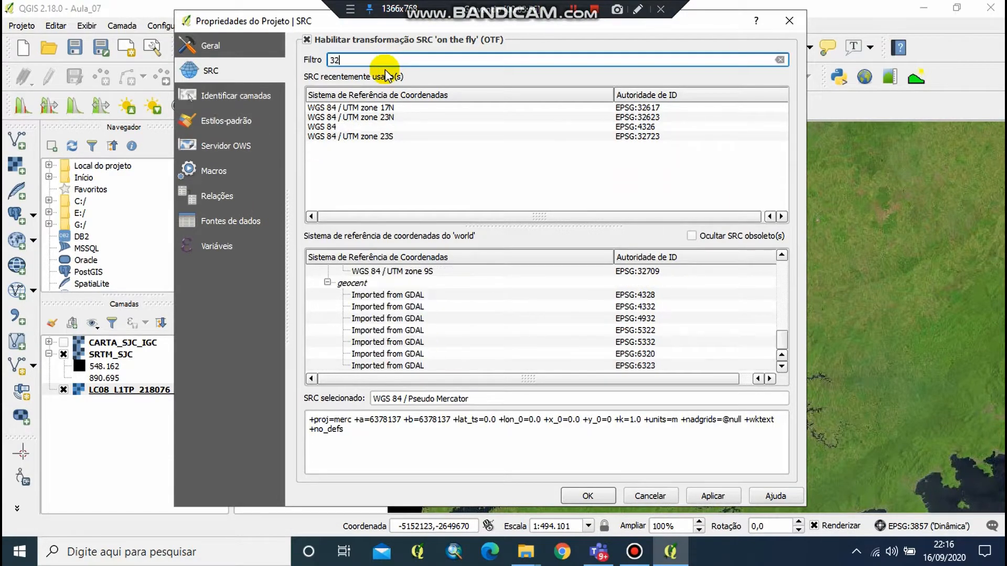
type("723")
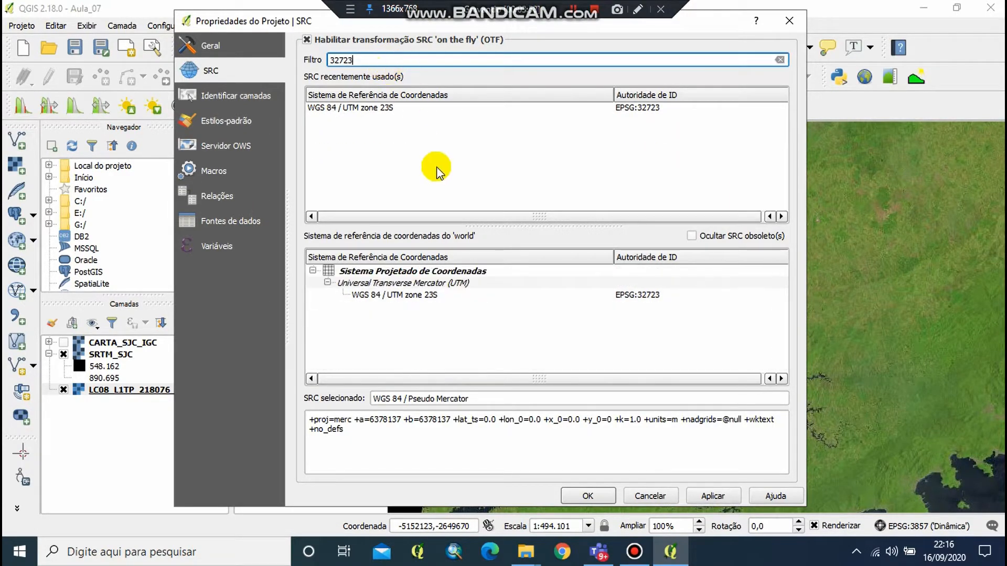
left_click(399, 295)
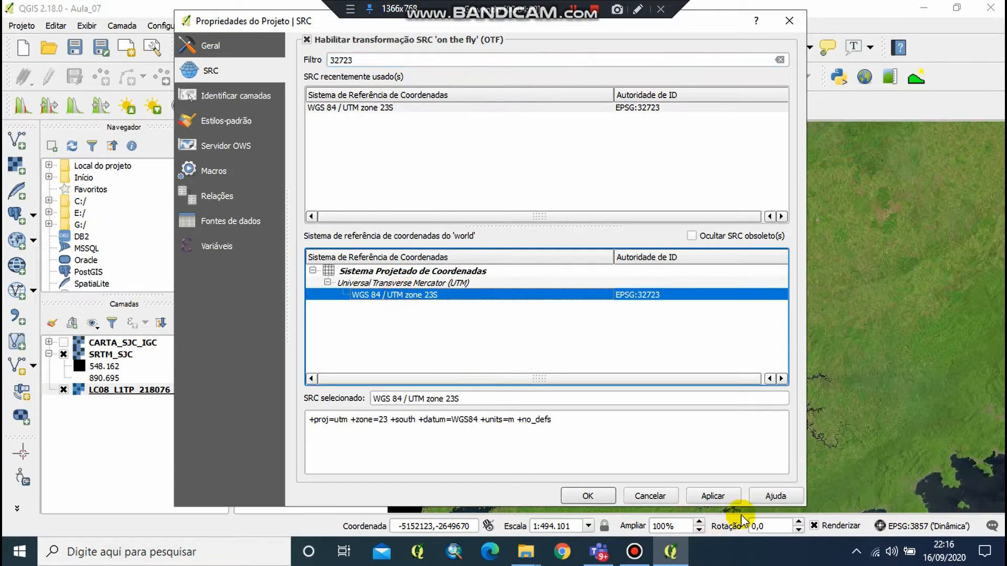
left_click(714, 497)
left_click(589, 496)
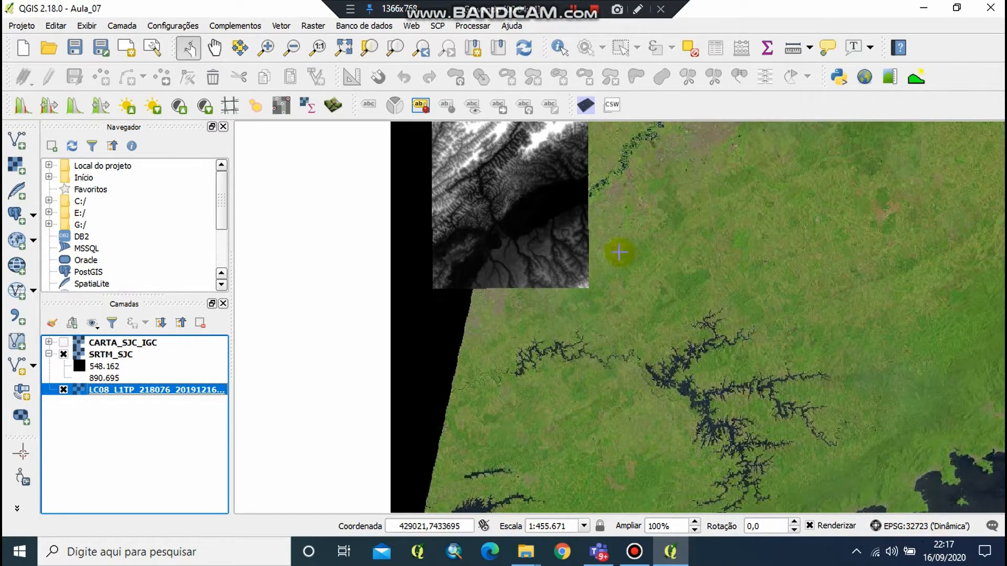
Show the CARTA_SJC_IGC layer over the SRTM raster and inspect the chart's detail up close
left_click_drag(616, 252, 639, 397)
scroll(580, 360, "up", 1)
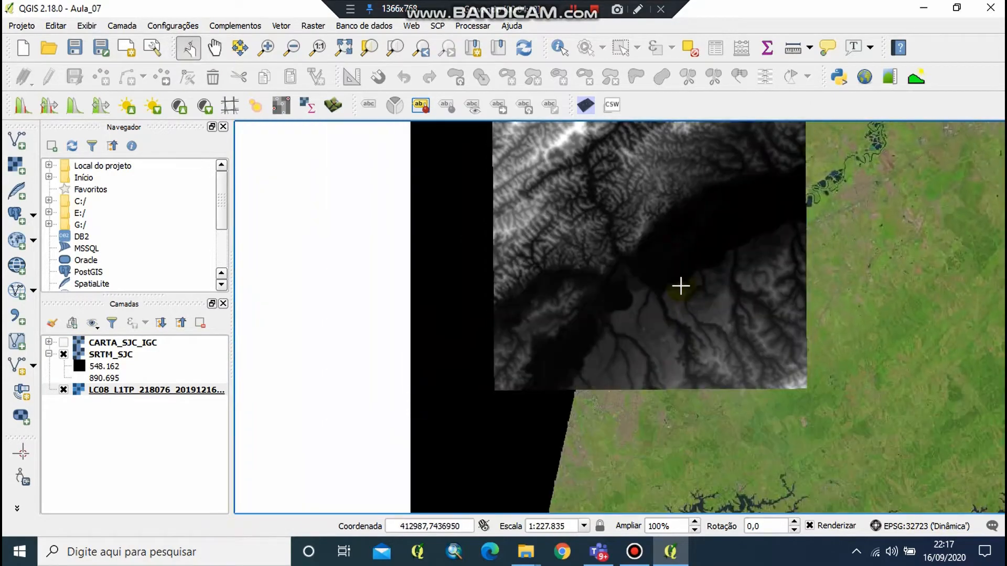
left_click_drag(681, 286, 656, 335)
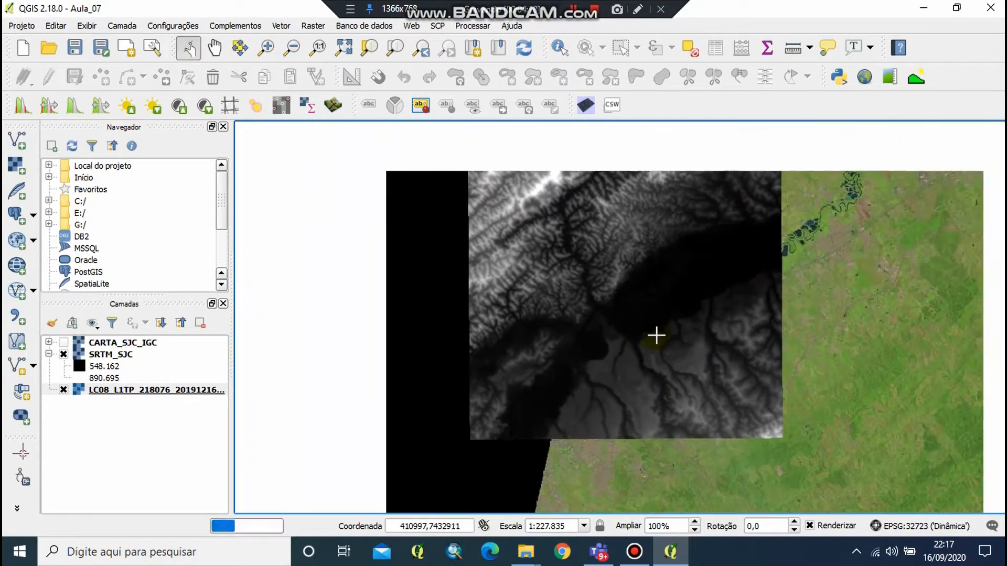
left_click(63, 343)
scroll(551, 352, "up", 3)
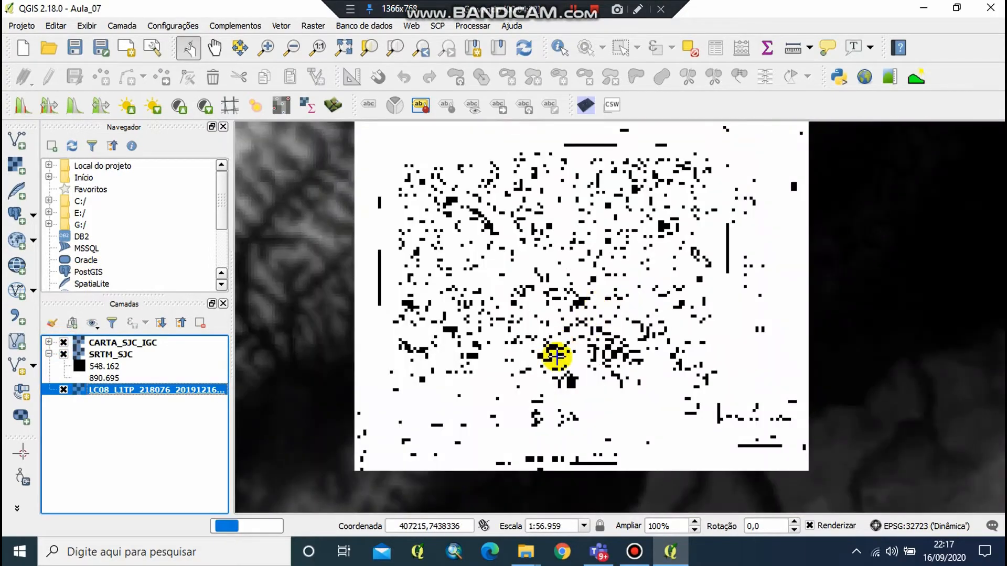
scroll(643, 301, "up", 3)
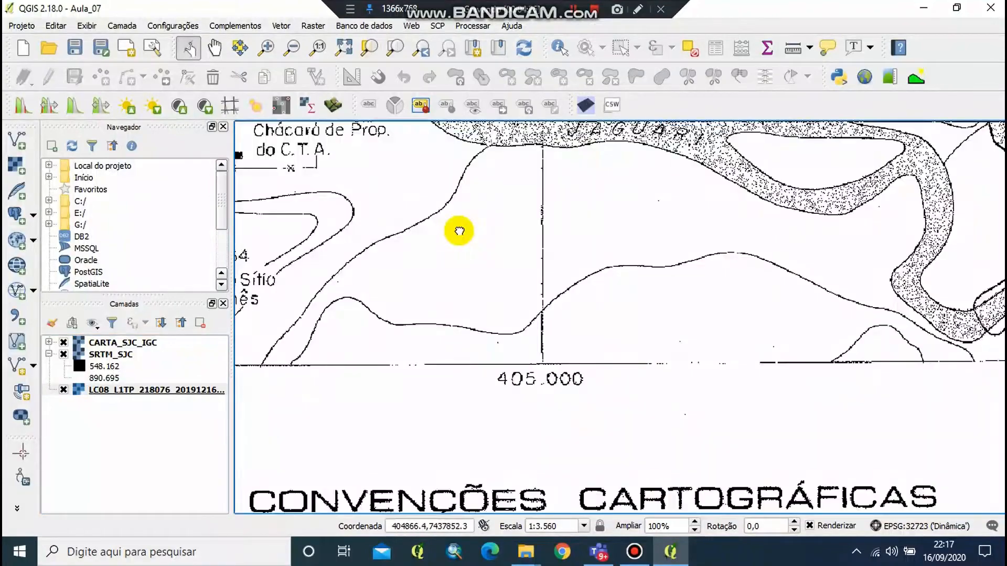
Examine the contour lines and elevation labels on the CARTA_SJC_IGC chart and its extent over the SRTM raster
left_click_drag(458, 231, 607, 438)
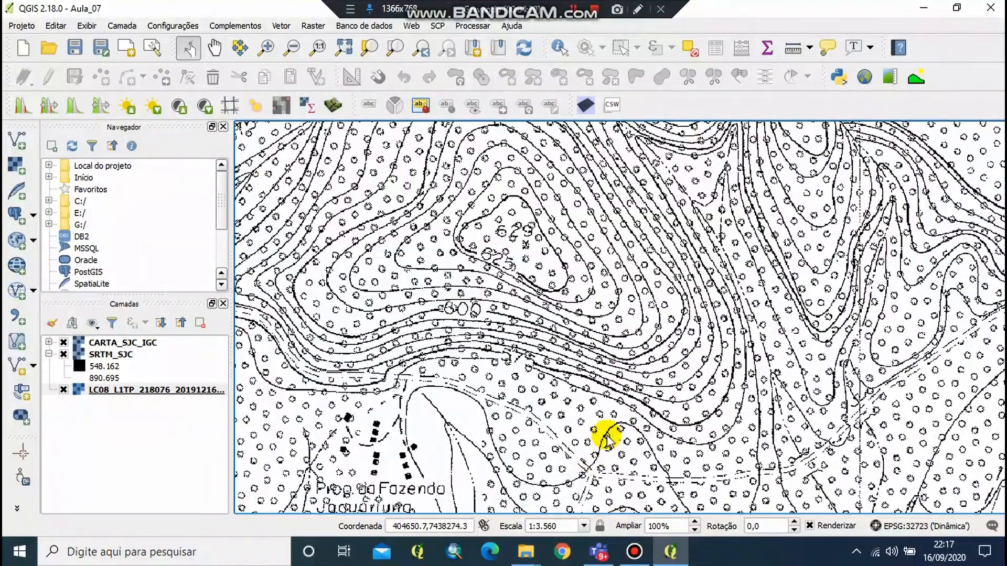
left_click_drag(566, 234, 553, 352)
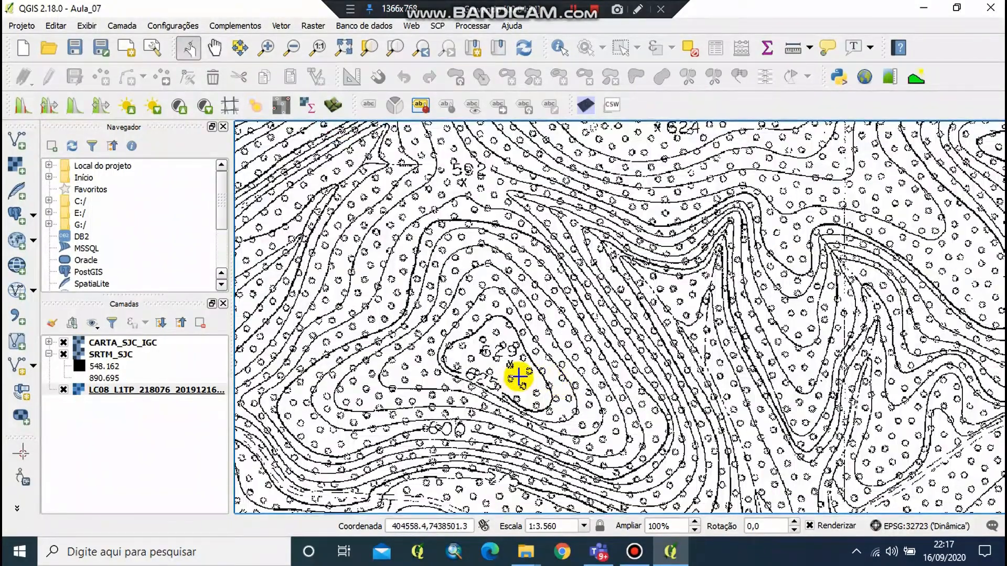
scroll(519, 374, "down", 1)
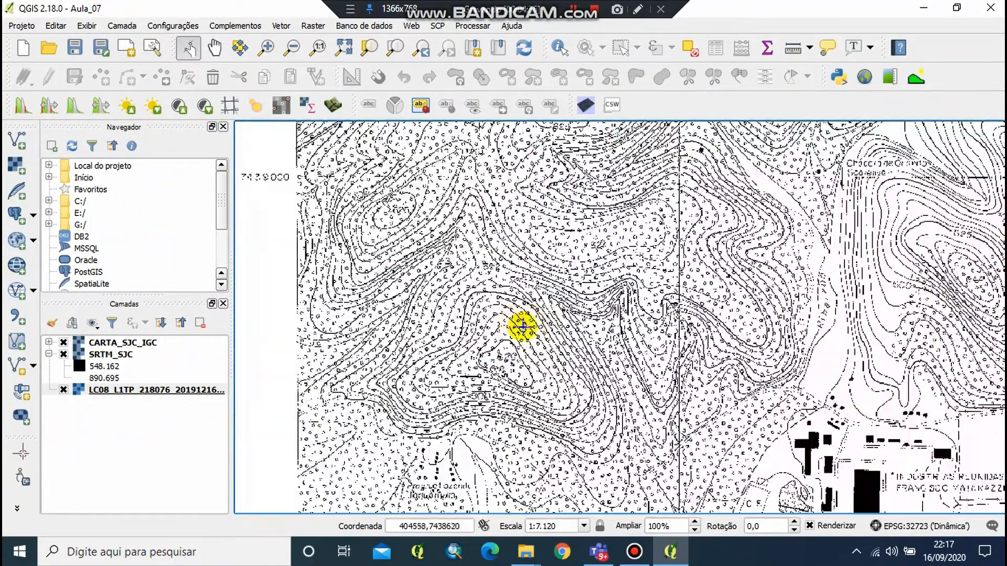
left_click_drag(517, 369, 517, 325)
scroll(517, 331, "up", 1)
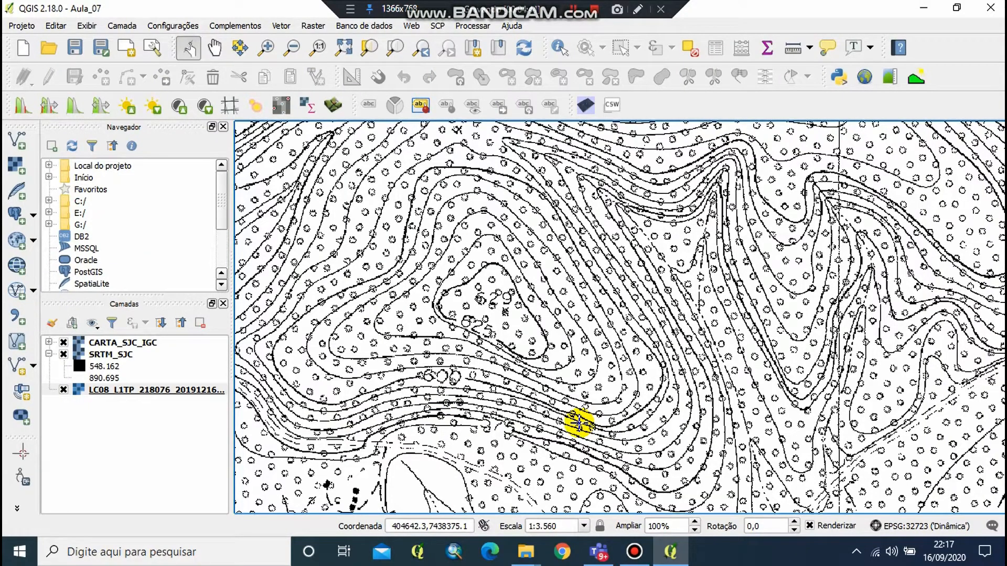
scroll(753, 299, "down", 2)
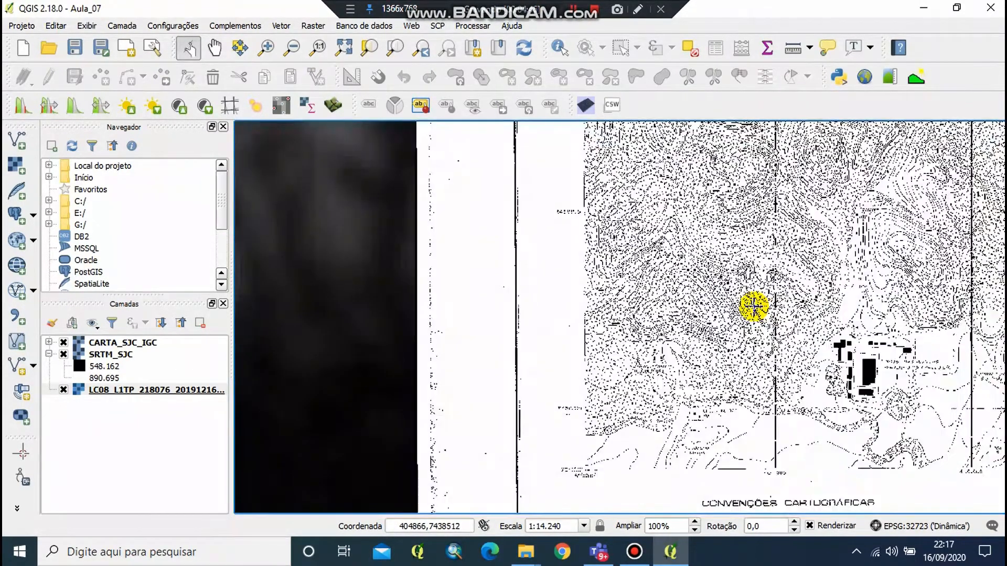
scroll(753, 307, "down", 1)
scroll(577, 310, "down", 1)
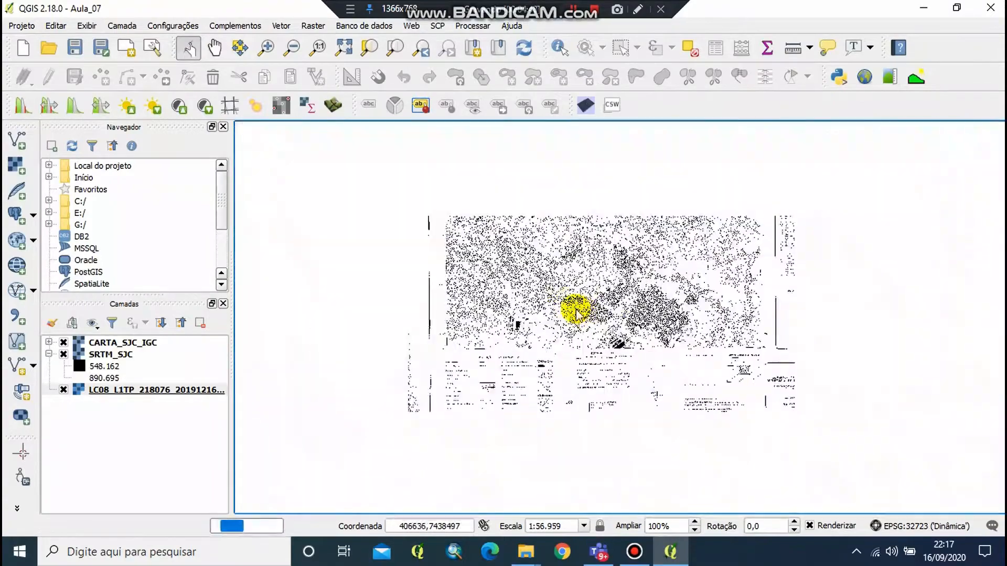
scroll(577, 310, "down", 1)
scroll(854, 238, "down", 1)
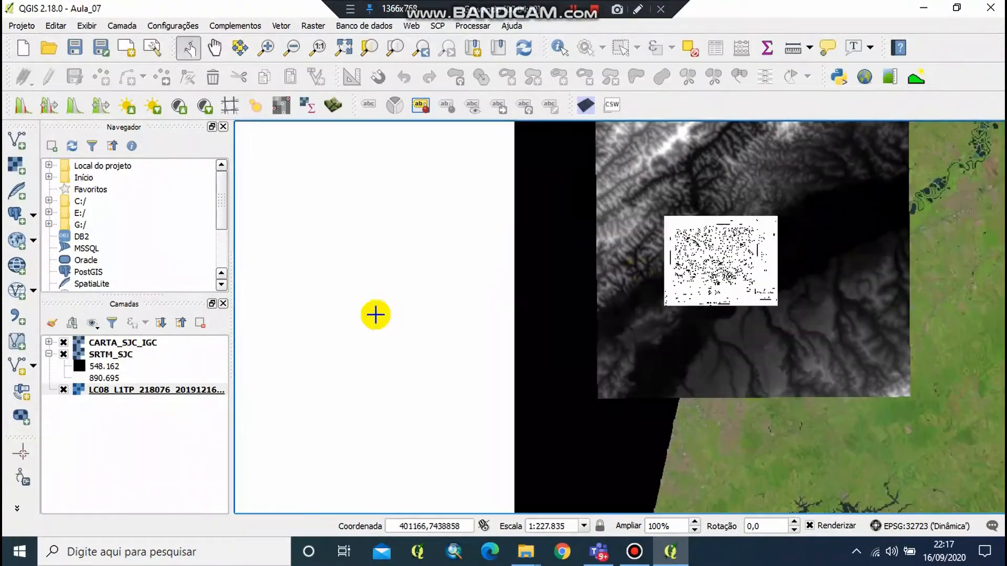
Hide the CARTA_SJC_IGC and LC08_L1TP_218076 layers, leaving only SRTM_SJC displayed and centred in the map
left_click(63, 342)
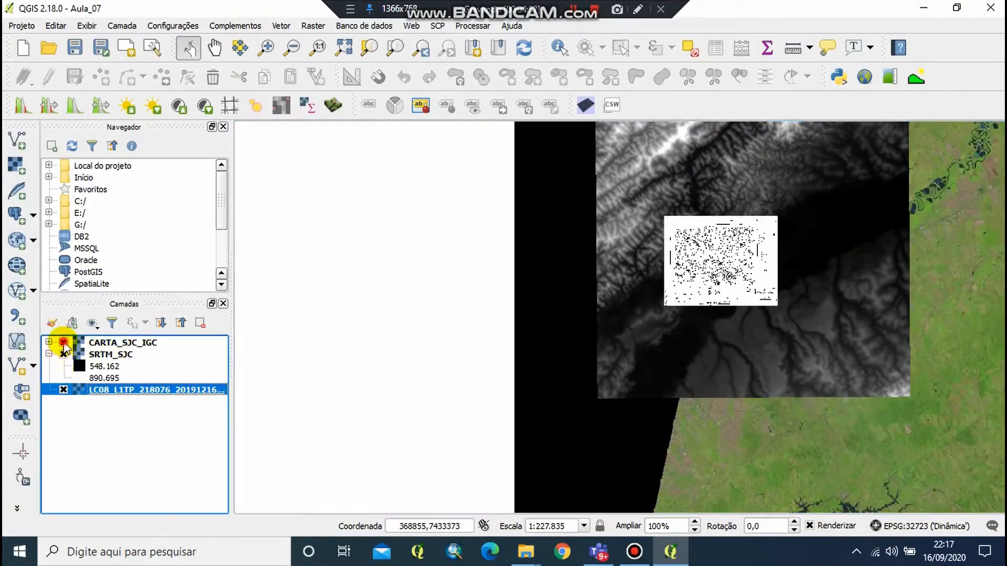
left_click_drag(806, 270, 616, 368)
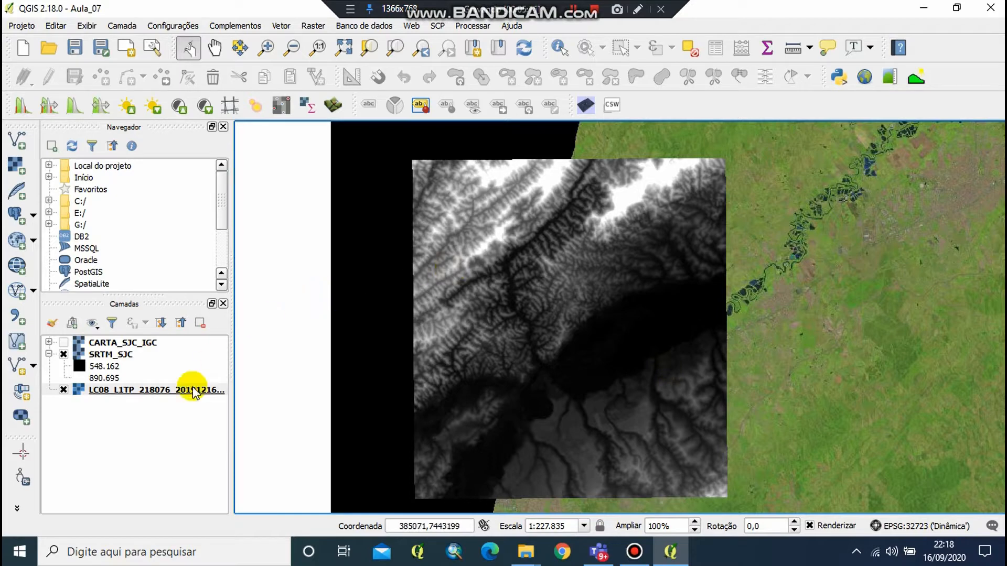
left_click(63, 390)
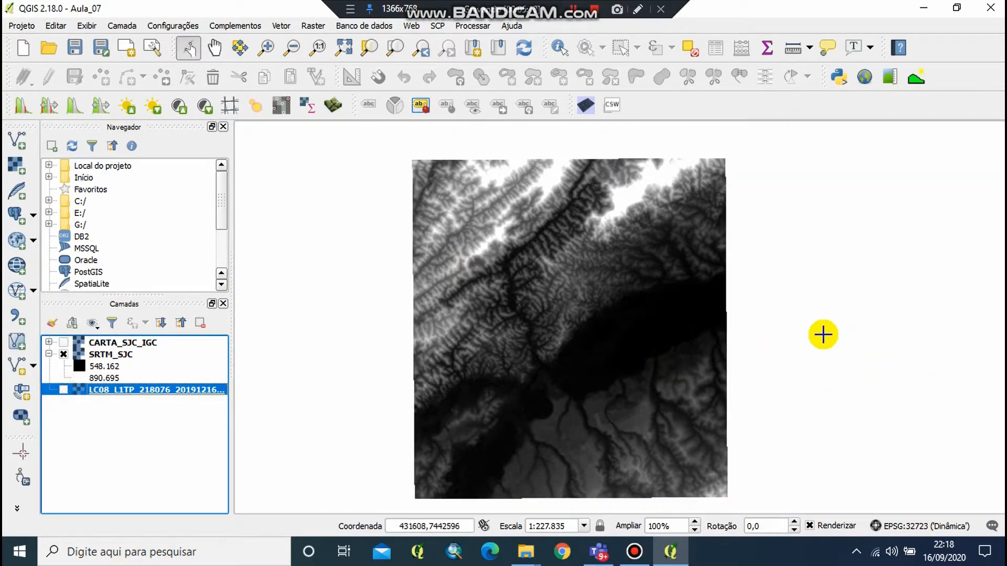
left_click_drag(604, 342, 615, 310)
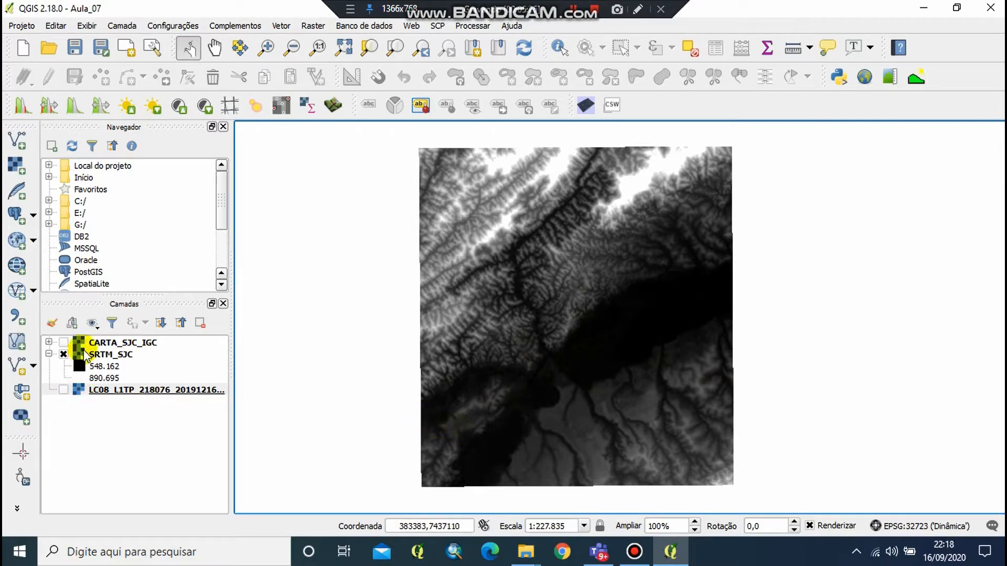
Look through the SRTM_SJC layer's property pages, including transparency, pyramids, histogram and metadata, and return to its style settings
left_click(106, 356)
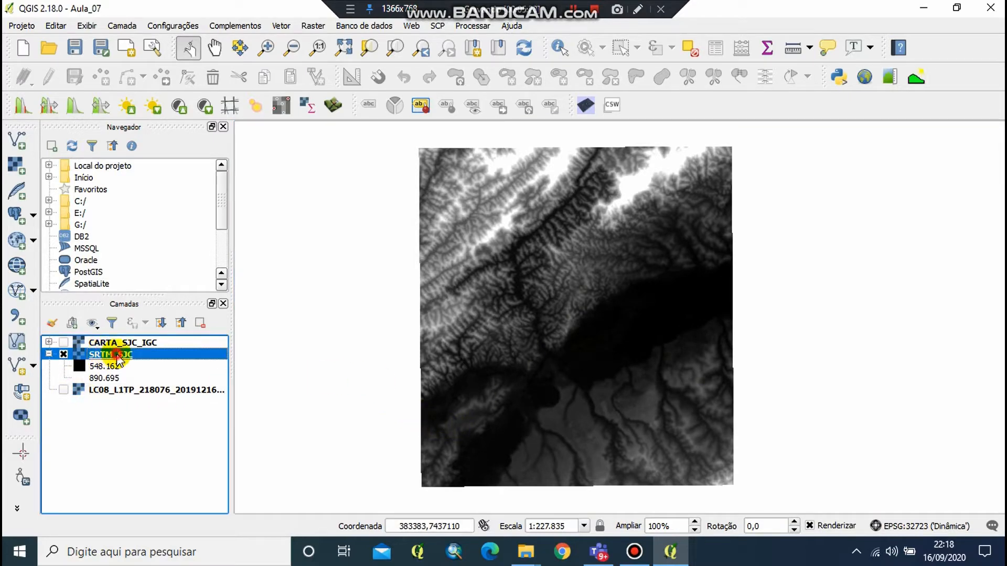
double_click(118, 356)
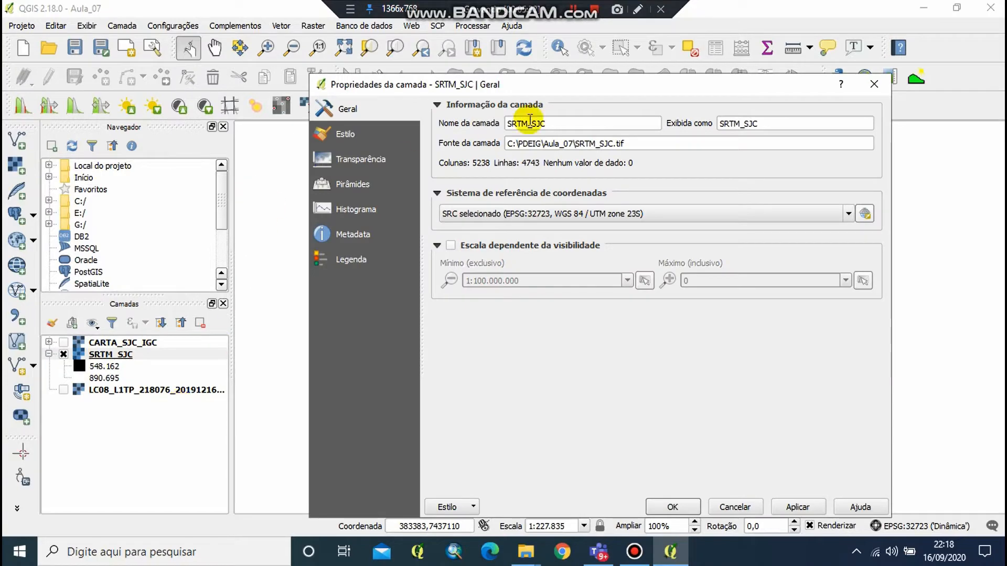
left_click(348, 135)
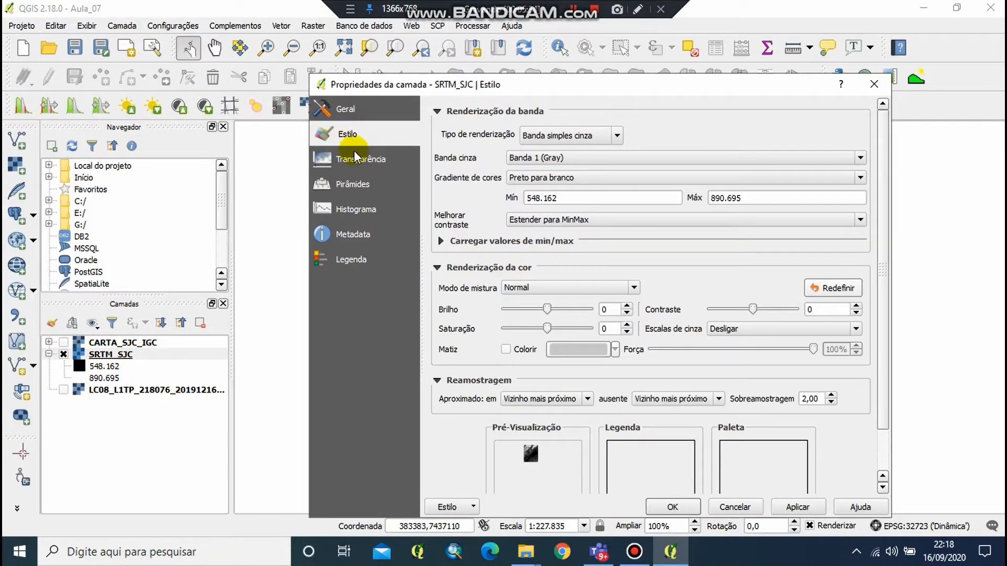
left_click(352, 160)
left_click(355, 184)
left_click(361, 211)
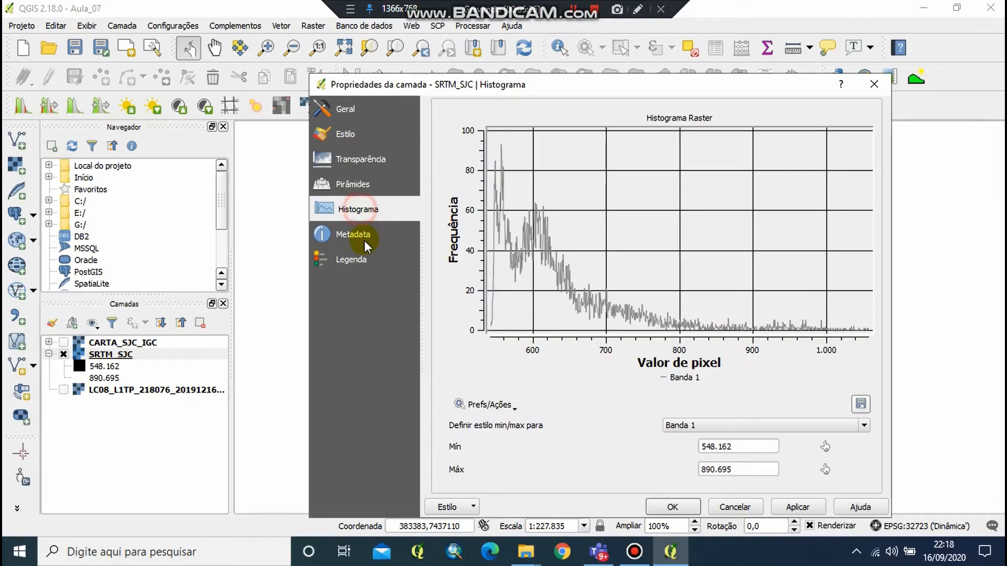
left_click(356, 235)
left_click(354, 260)
left_click(353, 134)
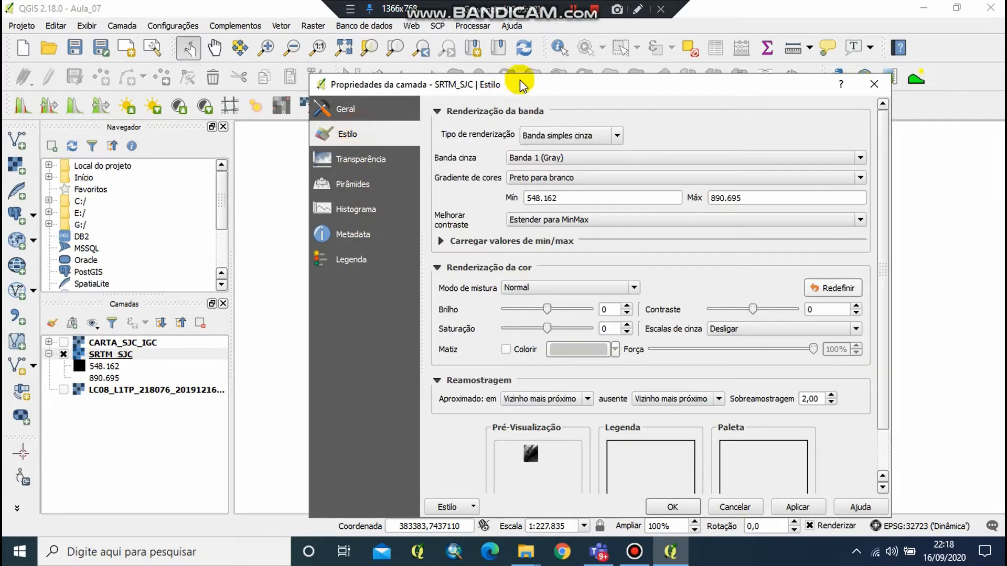
left_click_drag(529, 90, 438, 74)
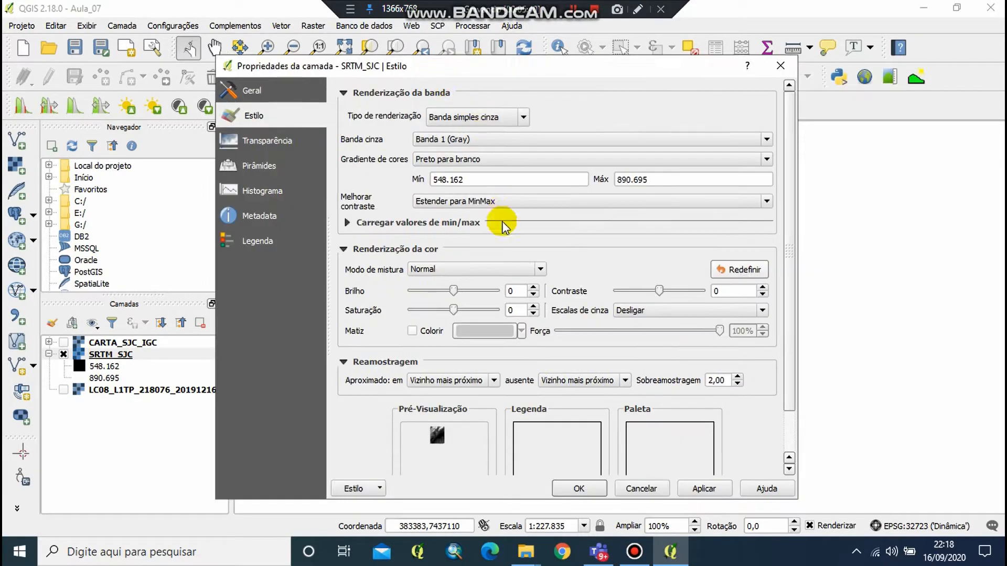
Set the SRTM_SJC render type to Banda simples falsa-cor and widen and reposition the properties window
left_click(516, 119)
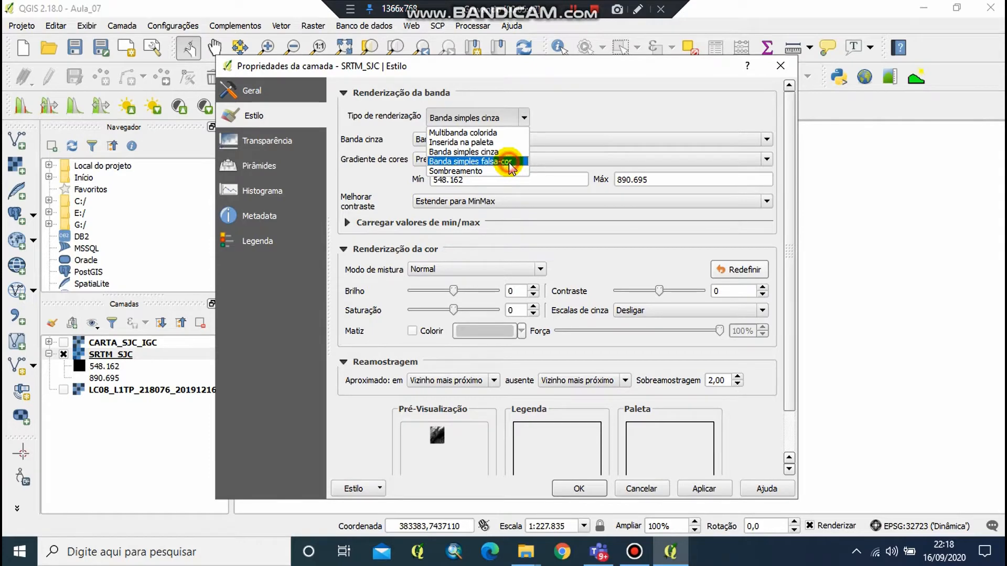
left_click(509, 162)
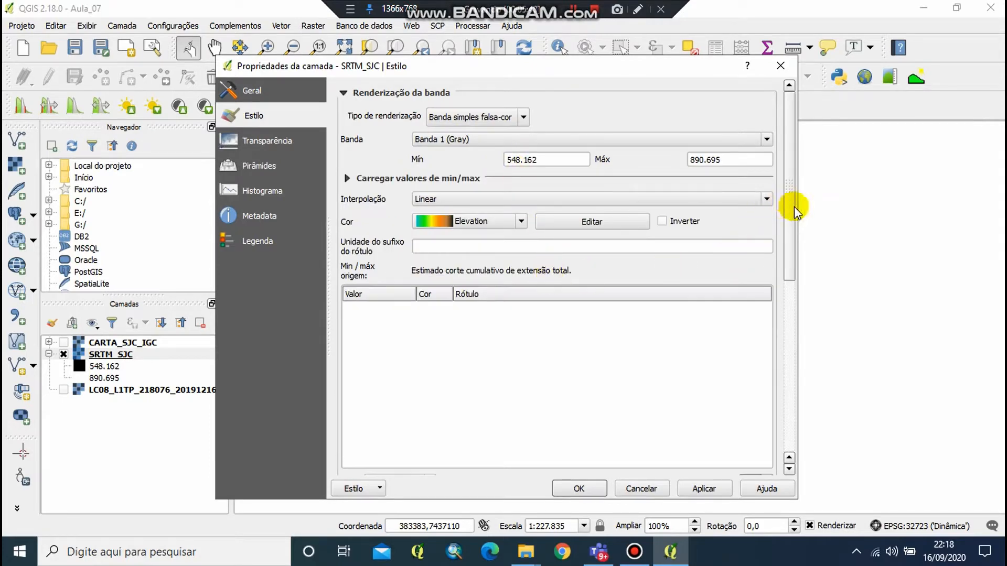
left_click_drag(794, 210, 923, 204)
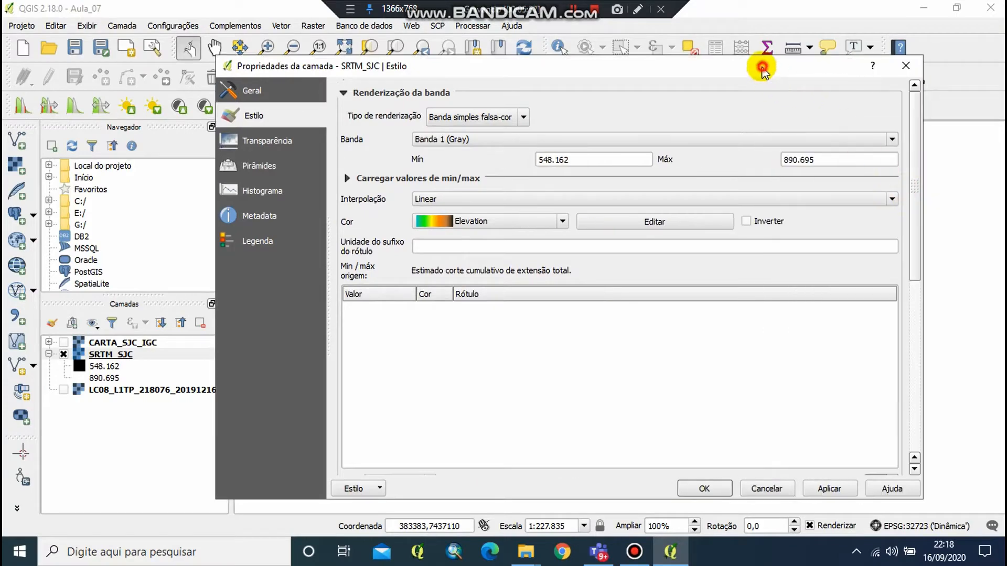
left_click_drag(761, 68, 703, 64)
Look through the available colour ramps, from Batimetria to YlOrRd, including the random and new ramp options
left_click(502, 217)
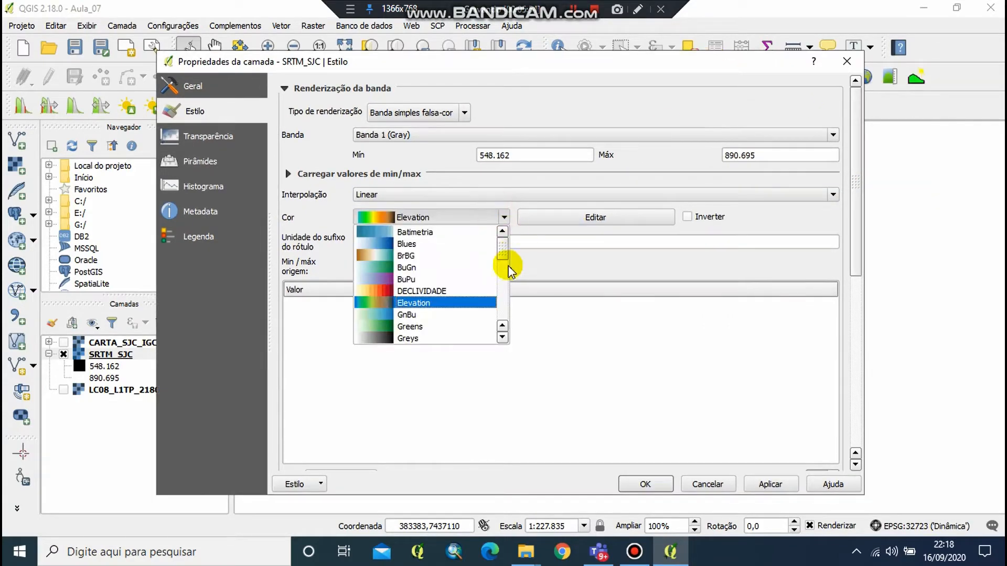
left_click_drag(508, 266, 508, 318)
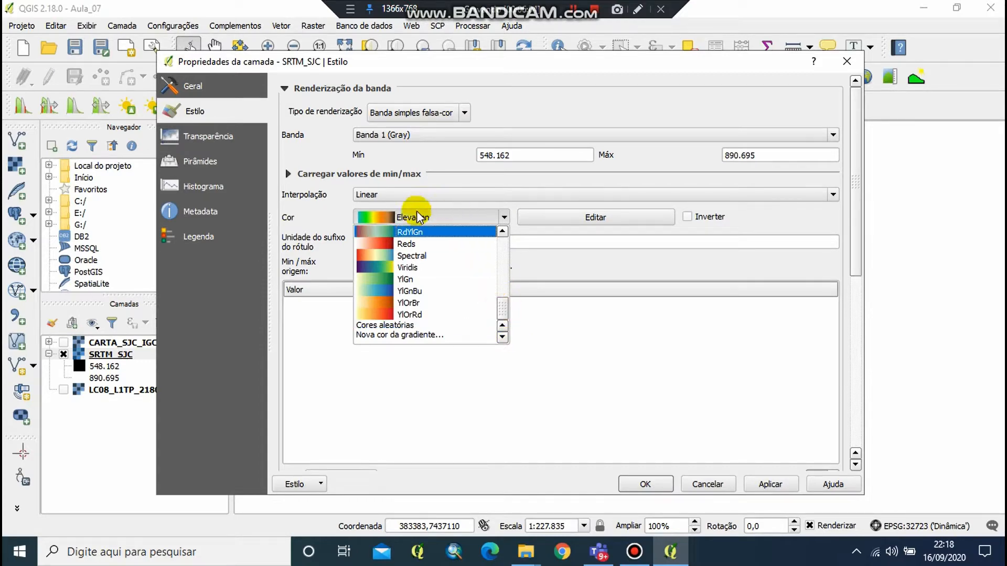
left_click_drag(499, 315, 422, 214)
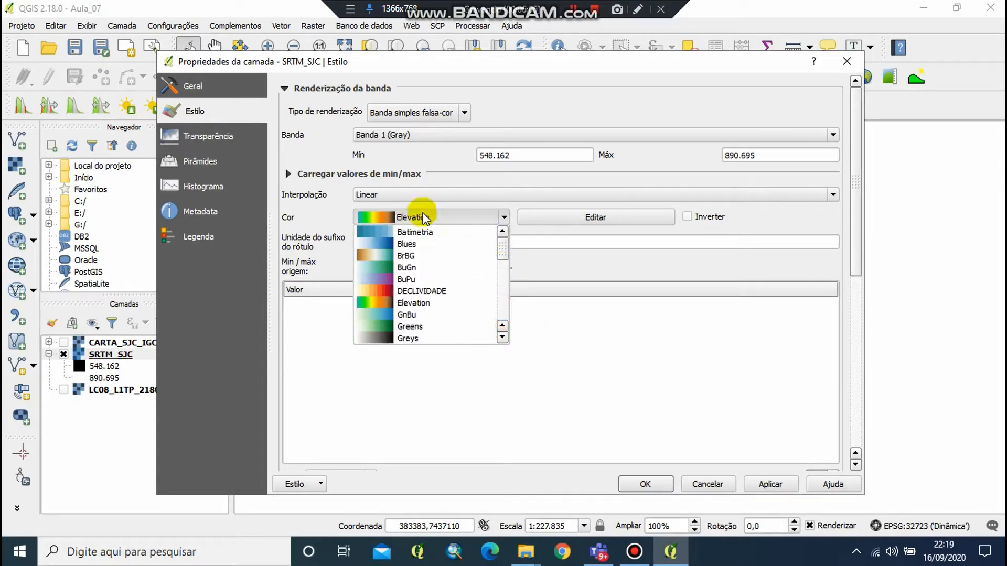
left_click(502, 219)
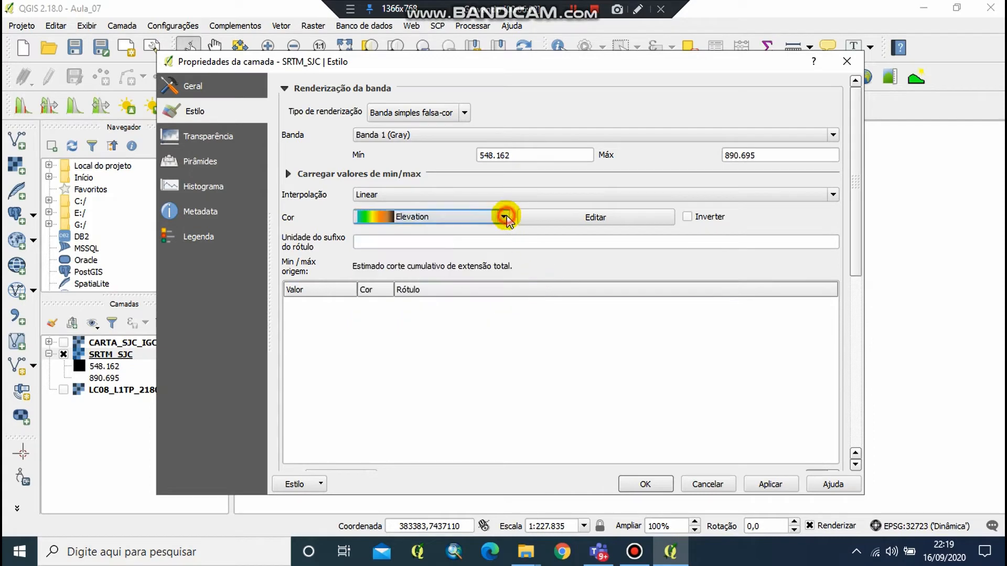
left_click(501, 219)
left_click_drag(506, 249, 513, 326)
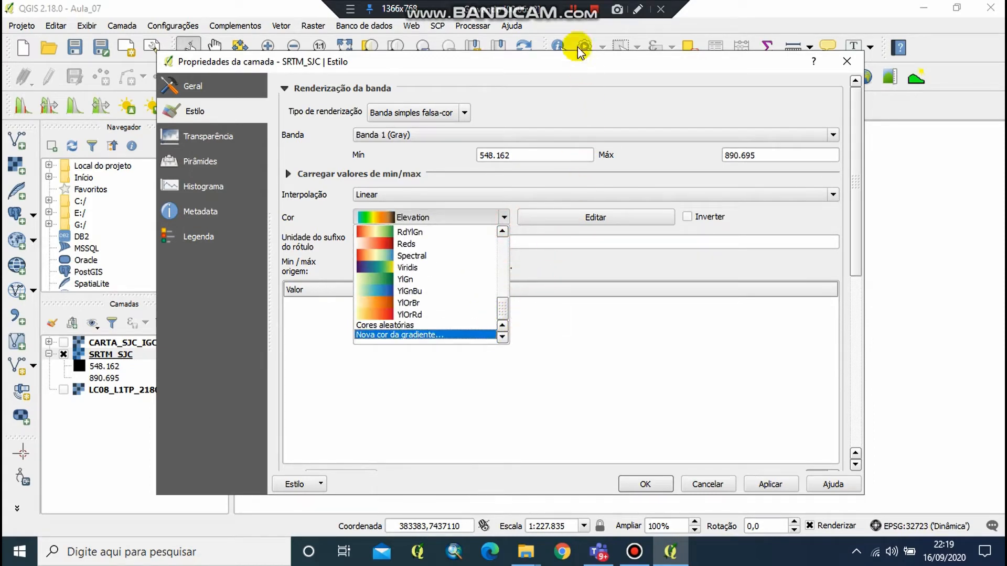
key("Return")
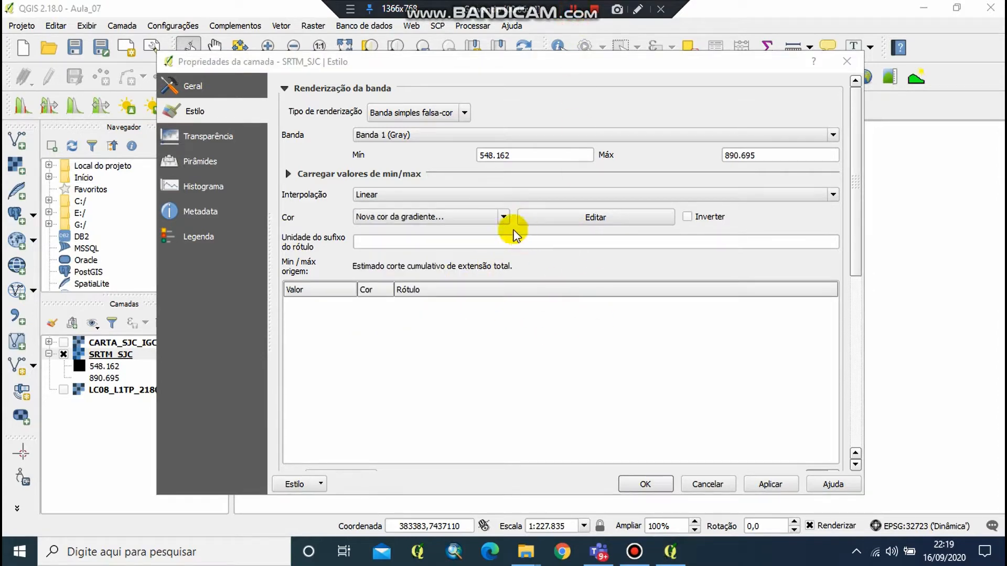
left_click(501, 218)
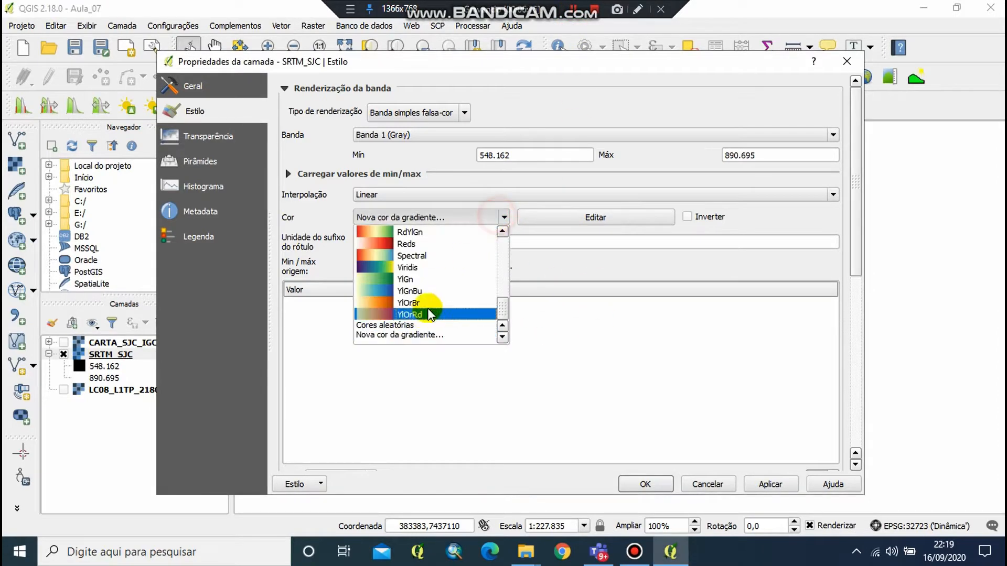
scroll(445, 256, "up", 10)
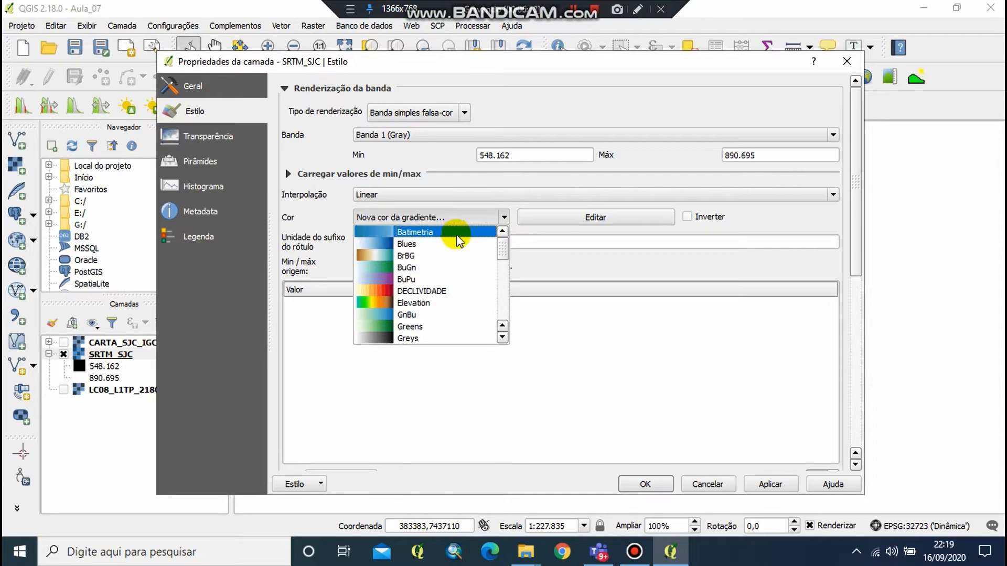
scroll(458, 299, "down", 6)
scroll(458, 299, "down", 3)
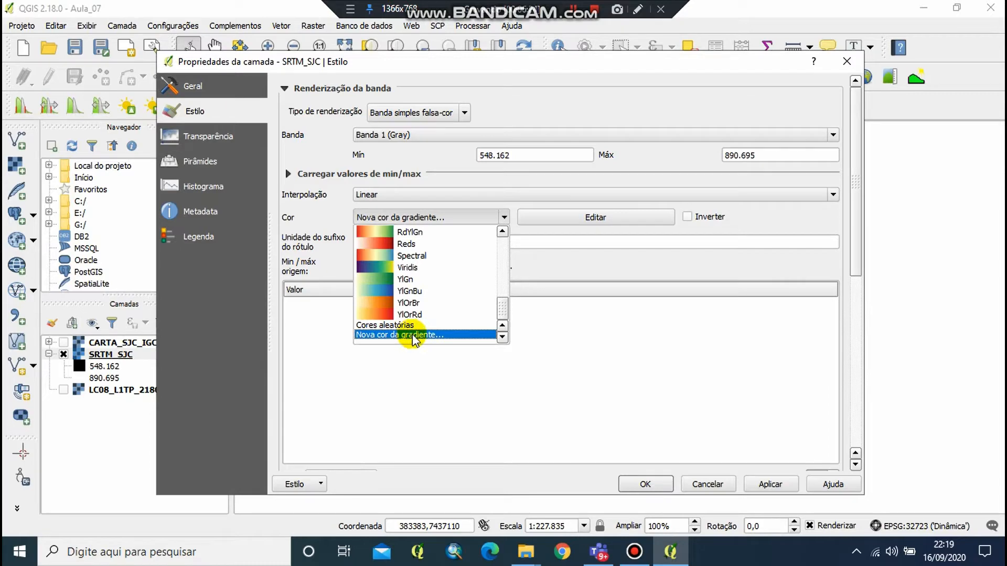
Start a new colour ramp of the cpt-city type
left_click(444, 338)
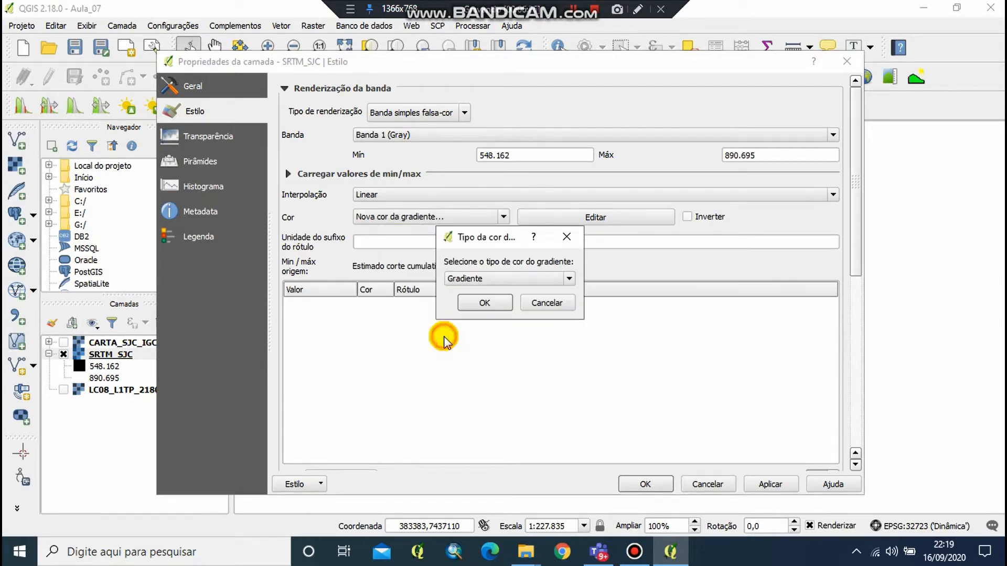
left_click(570, 278)
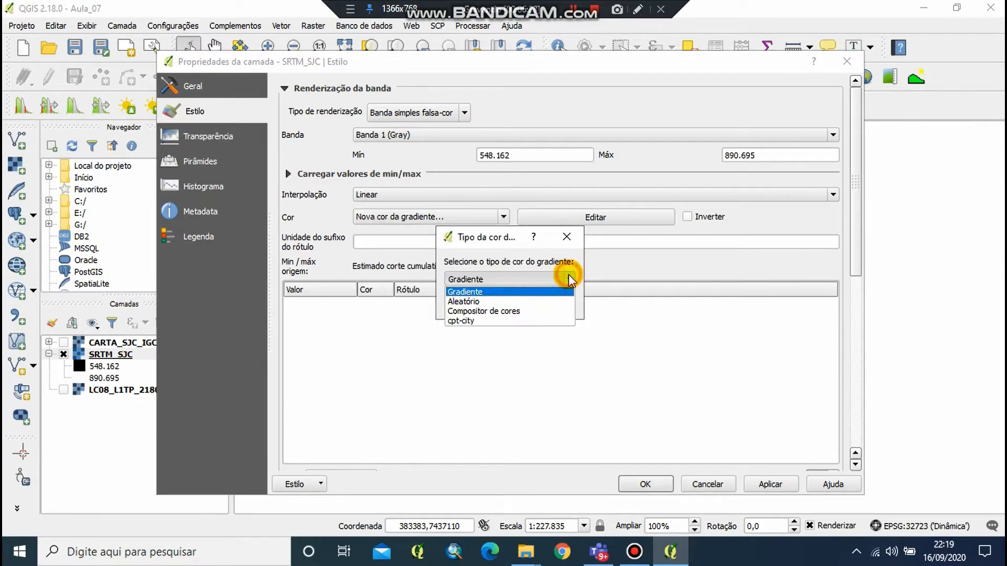
left_click(470, 321)
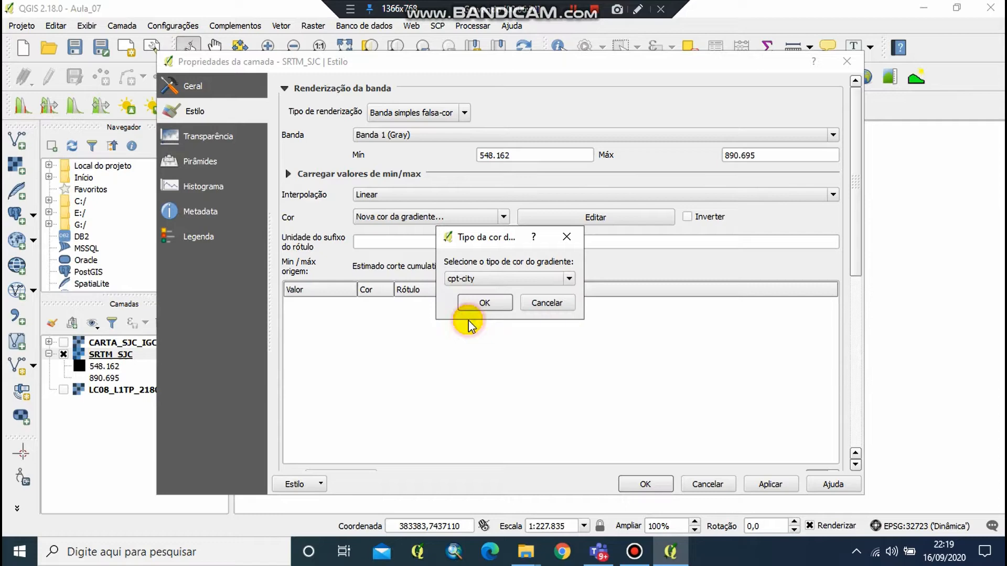
left_click(490, 302)
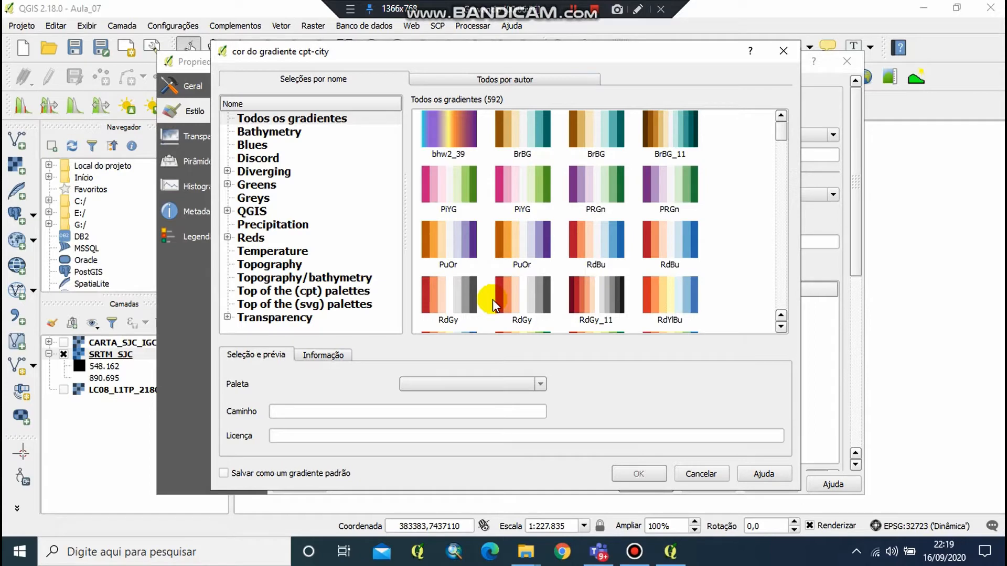
Browse the full cpt-city gradient collection and the Bathymetry and Temperature categories
scroll(660, 218, "down", 8)
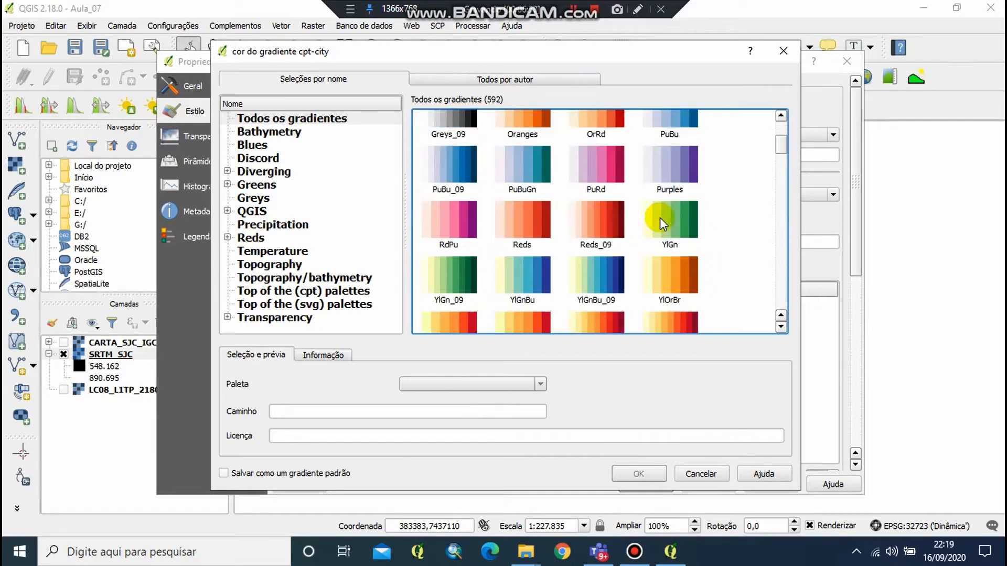
scroll(744, 227, "down", 10)
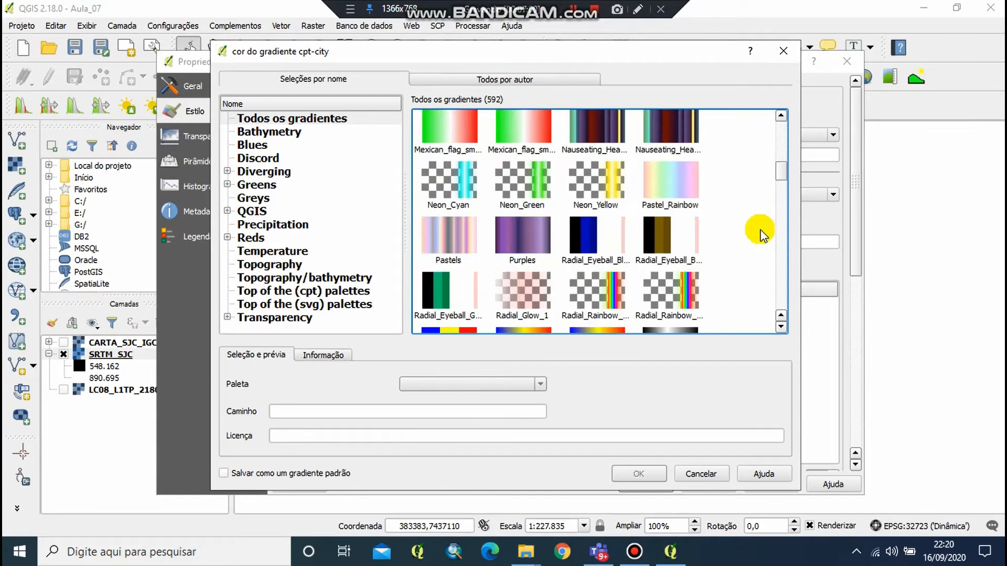
scroll(723, 257, "down", 6)
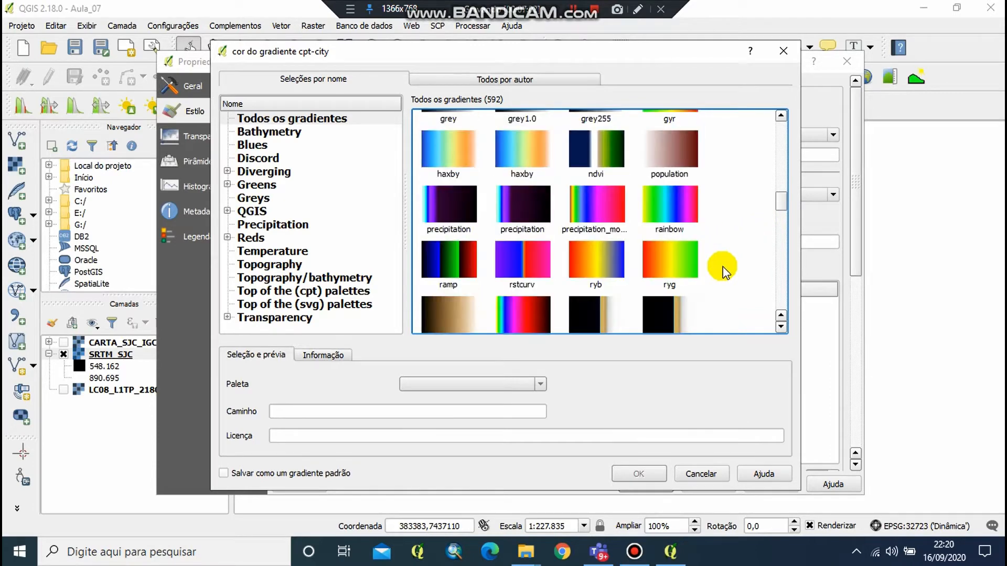
scroll(718, 265, "down", 3)
scroll(715, 269, "up", 2)
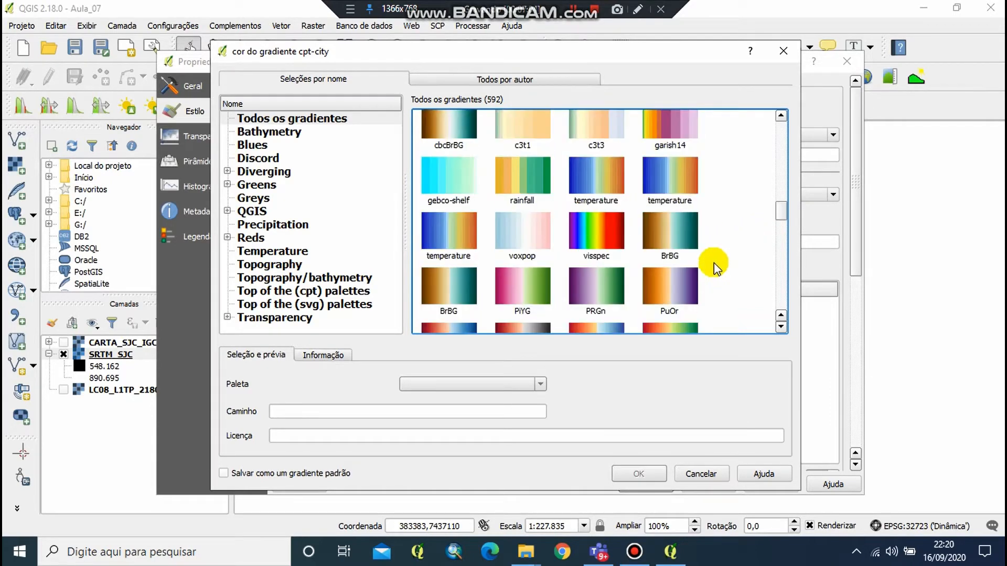
scroll(714, 270, "up", 4)
left_click(267, 132)
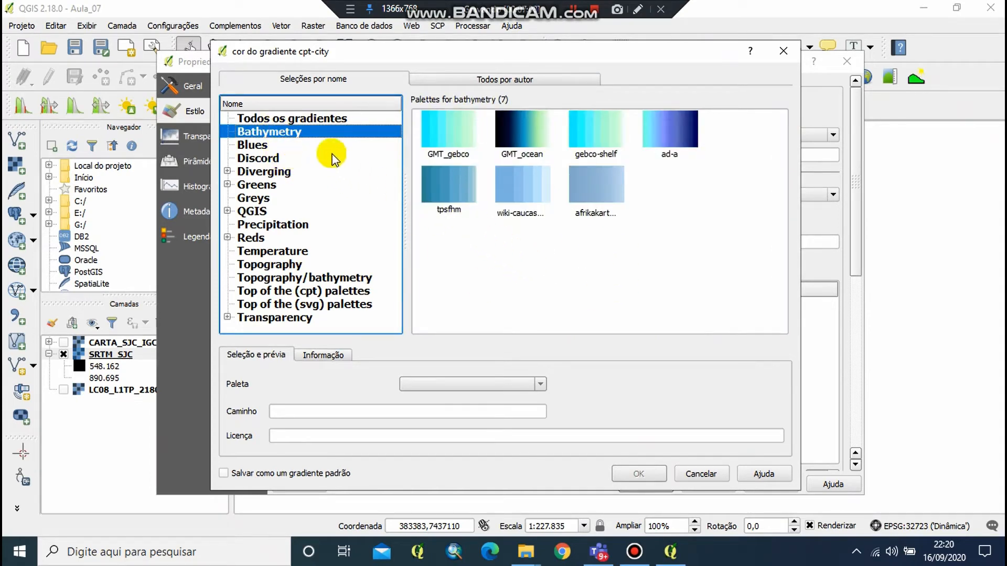
left_click(270, 252)
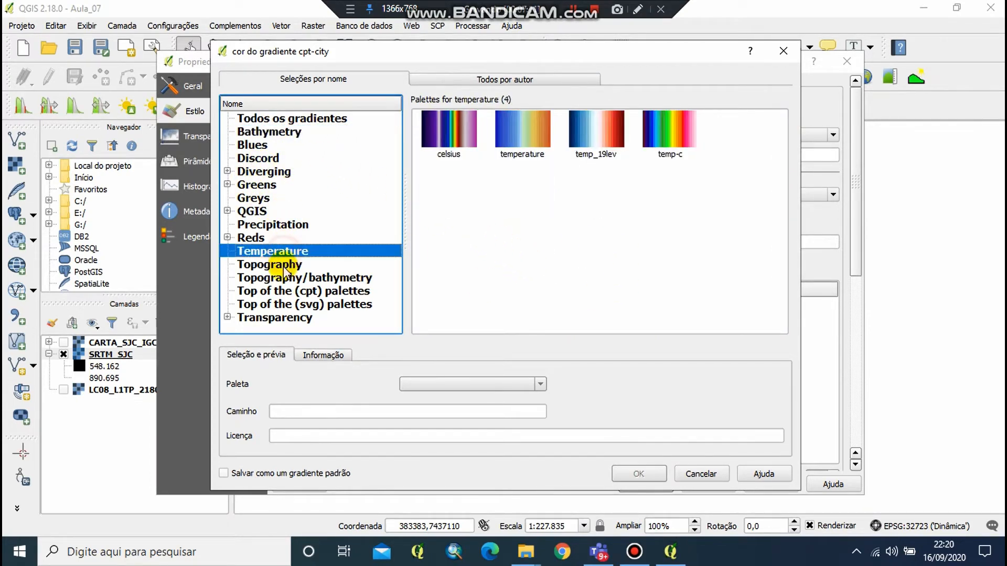
Choose the elevation gradient from the Topography category and accept it as the new ramp
left_click(283, 265)
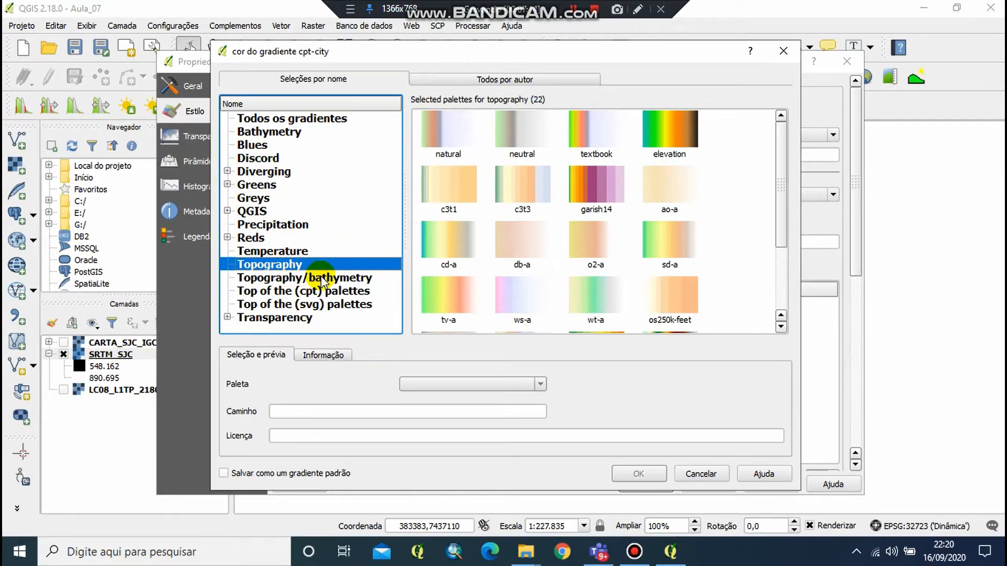
left_click(781, 175)
left_click(677, 132)
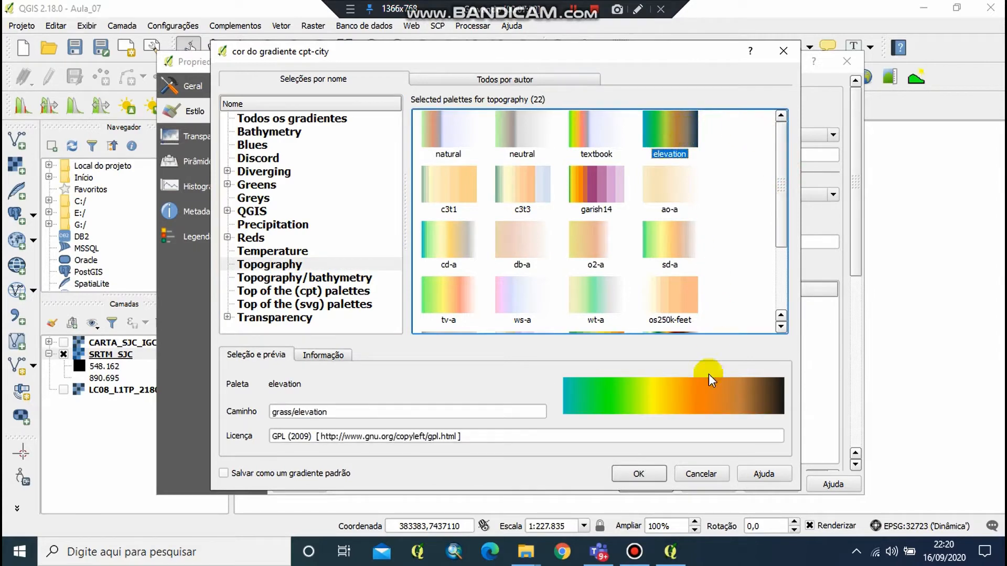
left_click(642, 474)
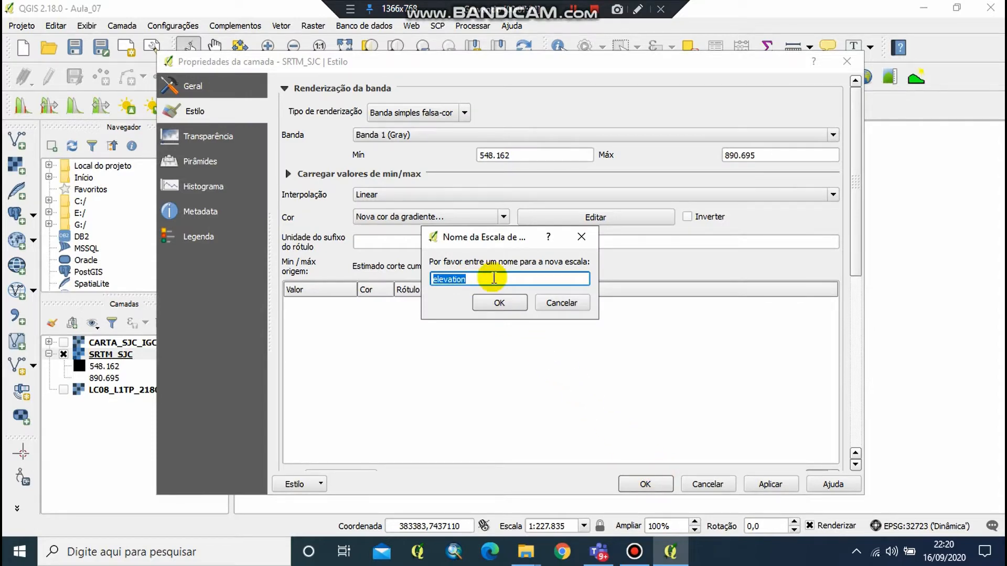
Name the new colour ramp Elevacao and confirm it
type("E")
type("le")
type("va")
type("ção")
key("BackSpace")
key("BackSpace")
key("BackSpace")
type("ç")
key("BackSpace")
type("cao")
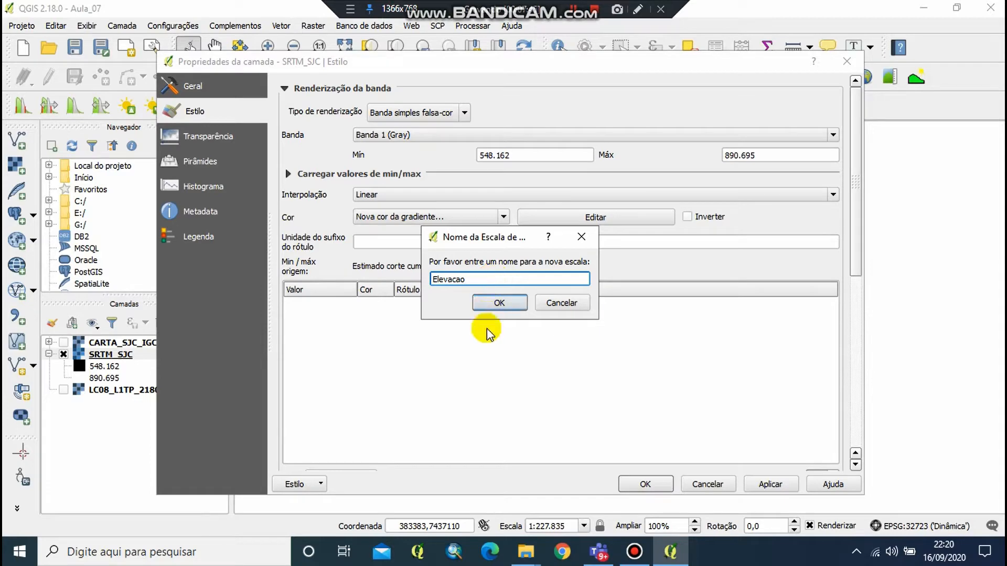
left_click(499, 303)
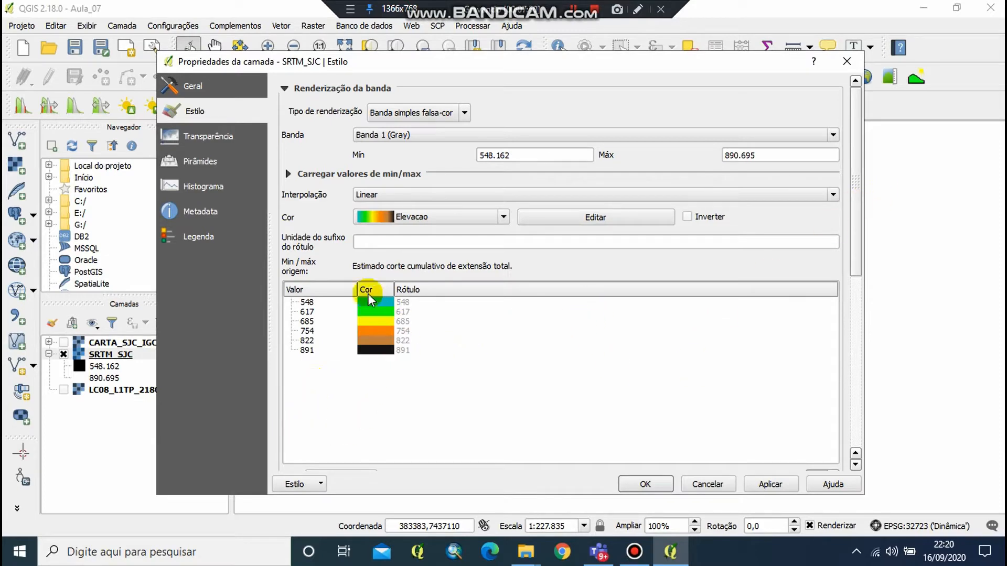
Close the SRTM_SJC properties without applying the style and inspect the layer's minimum and maximum legend entries
left_click_drag(855, 206, 857, 292)
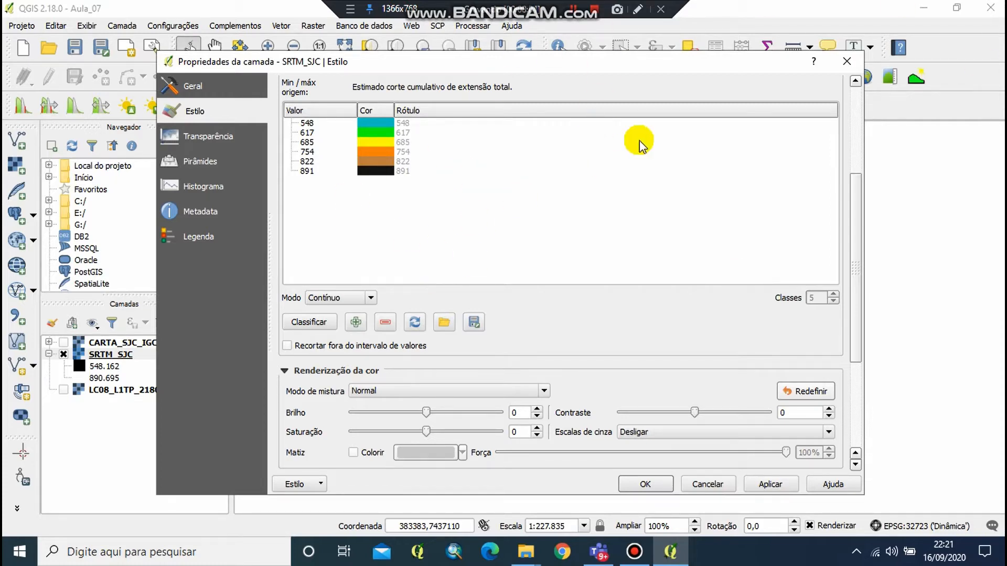
left_click(848, 62)
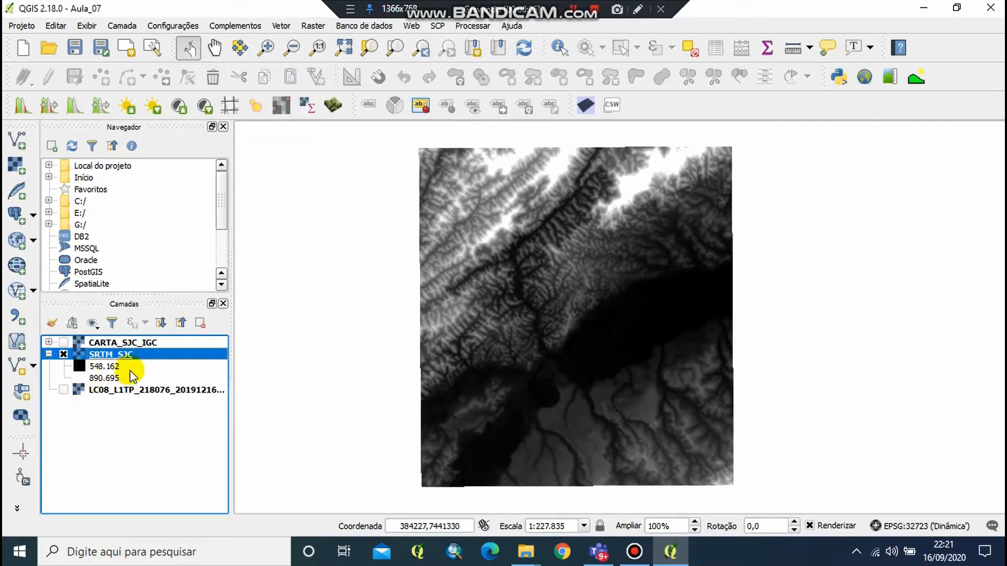
left_click(105, 367)
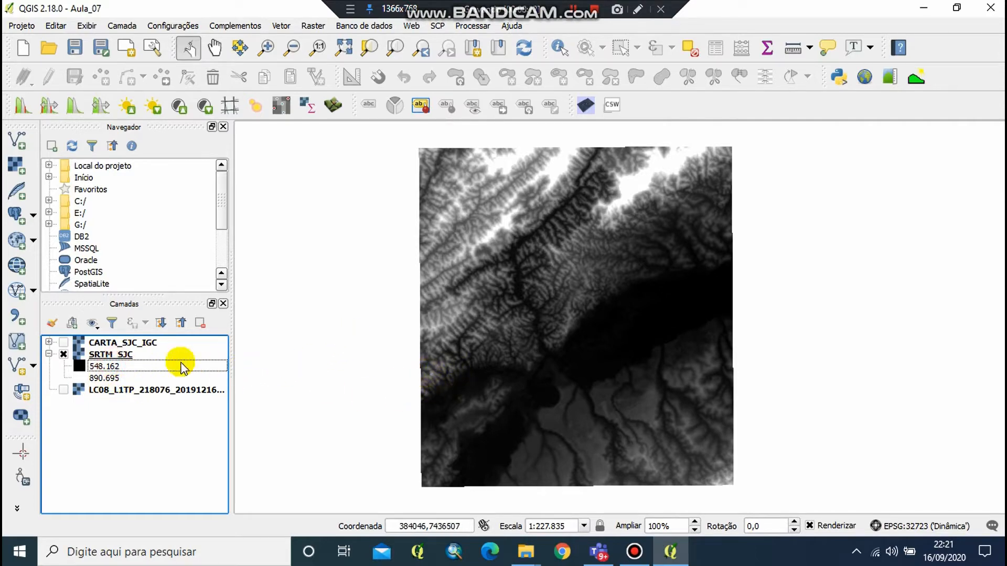
left_click(122, 379)
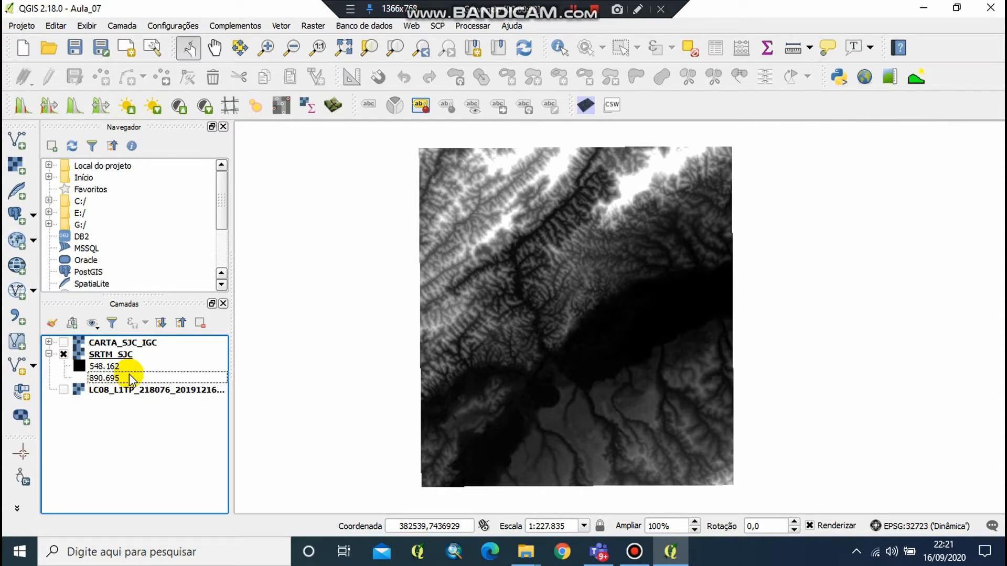
left_click(119, 380)
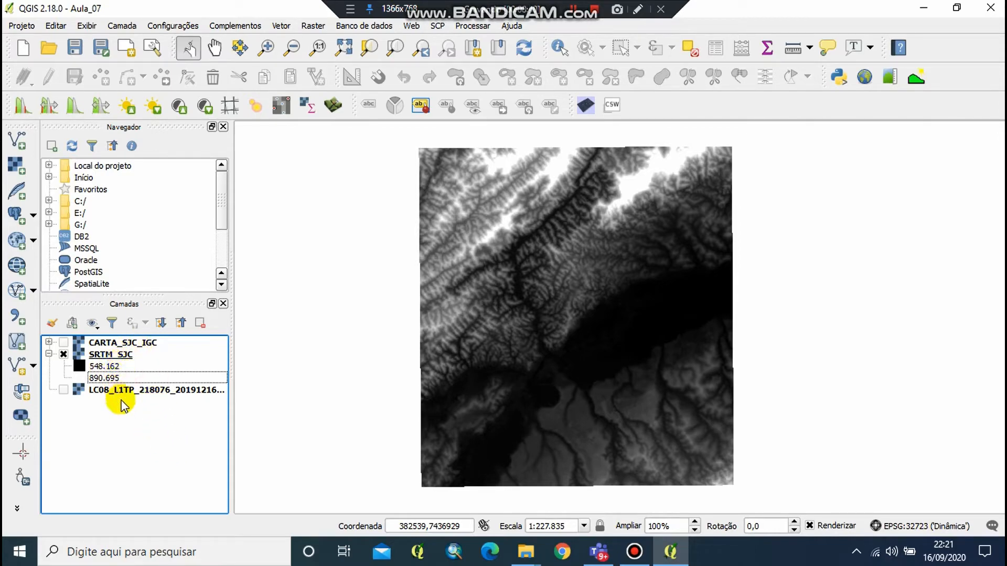
Open the SRTM_SJC style properties and render Banda 1 as Banda simples falsa-cor with the Elevacao colour ramp
double_click(79, 356)
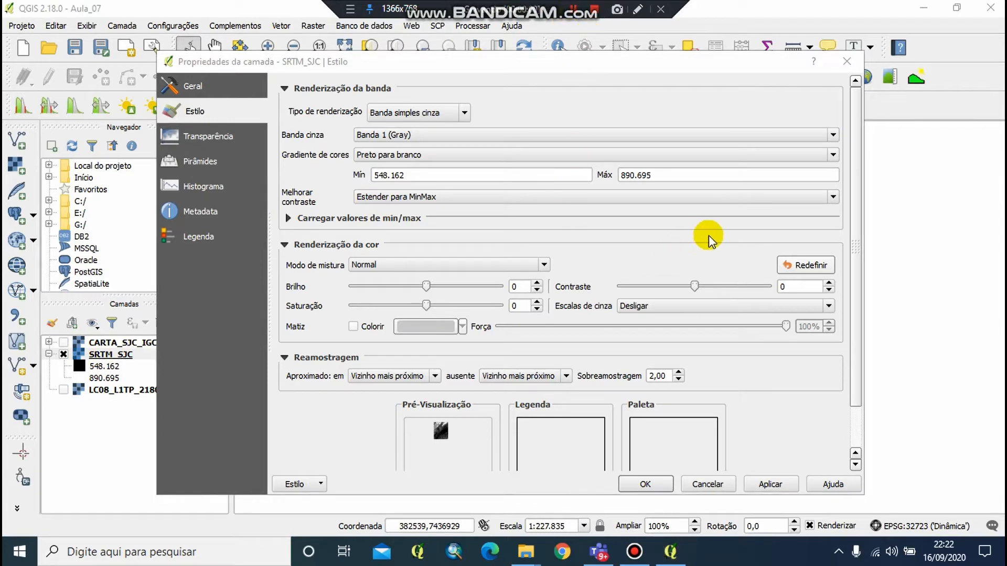
scroll(524, 273, "down", 1)
scroll(493, 200, "up", 2)
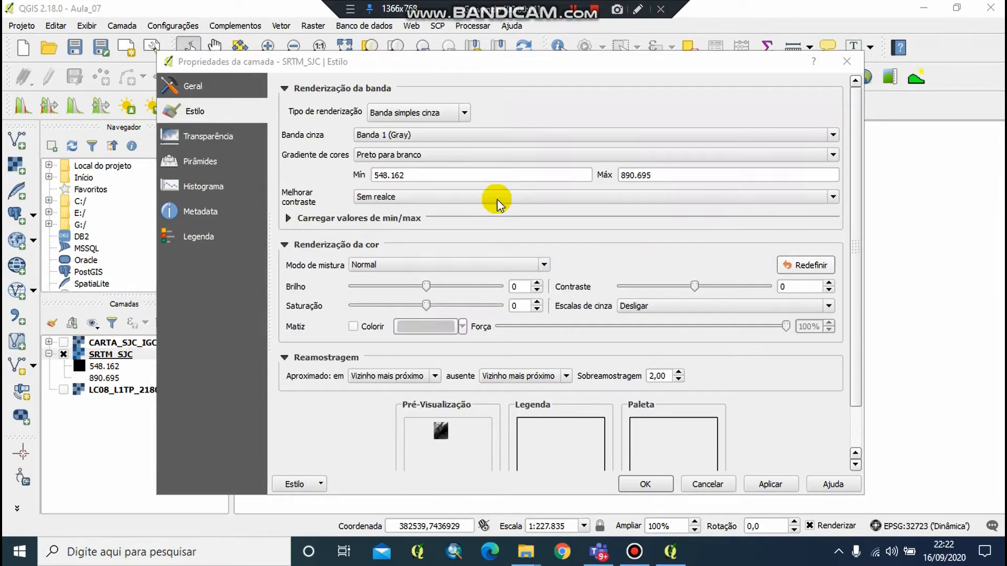
left_click(464, 113)
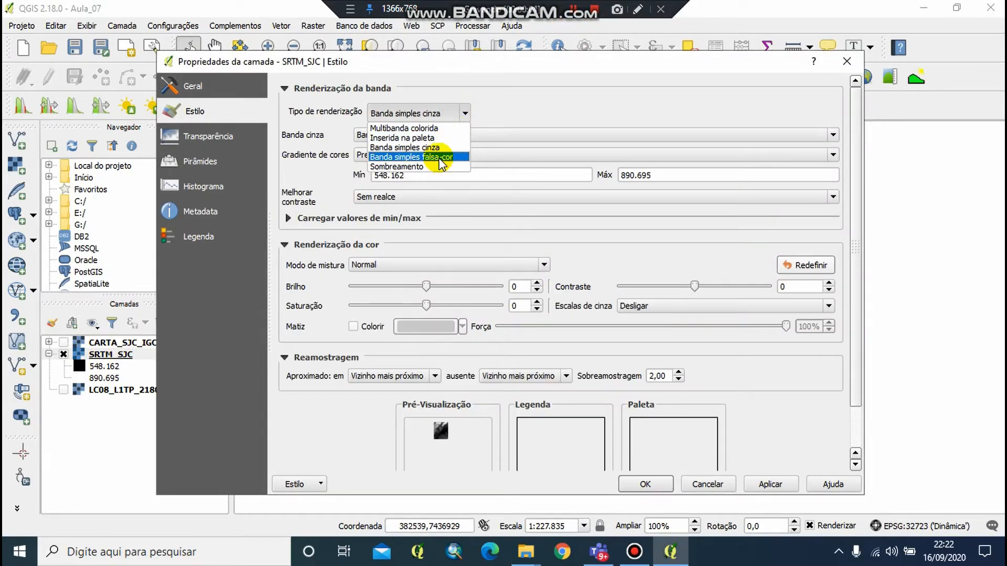
left_click(439, 158)
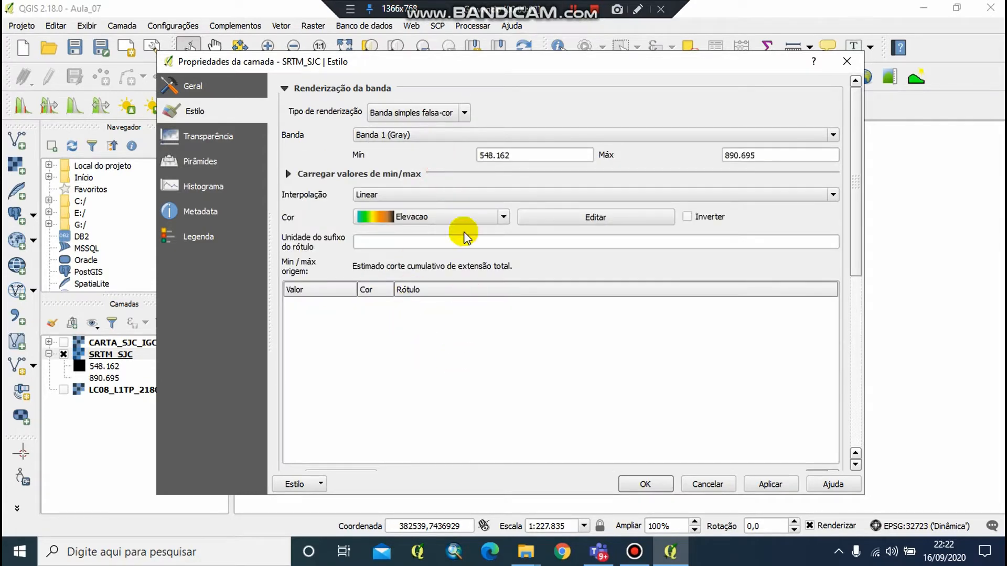
left_click(504, 217)
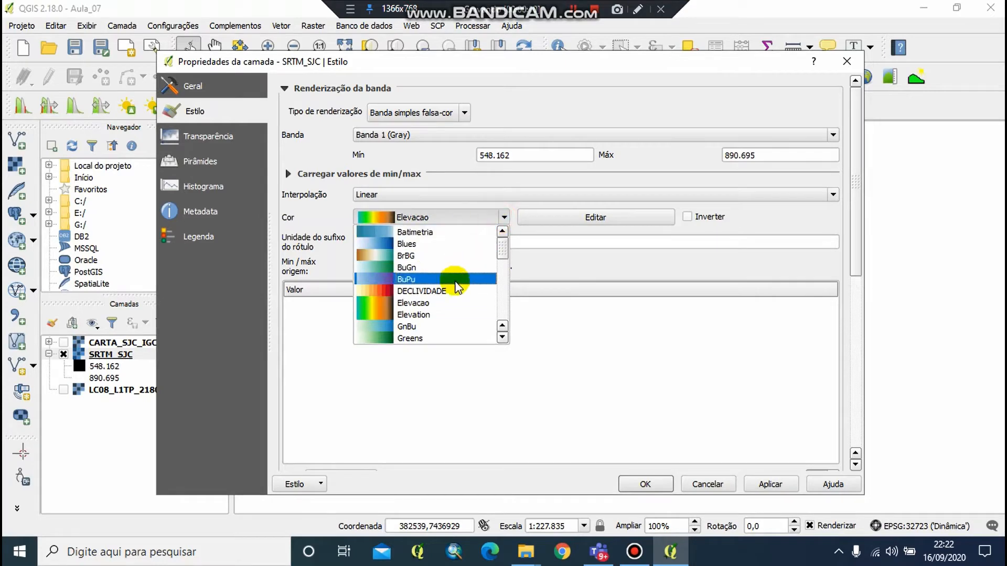
left_click(438, 303)
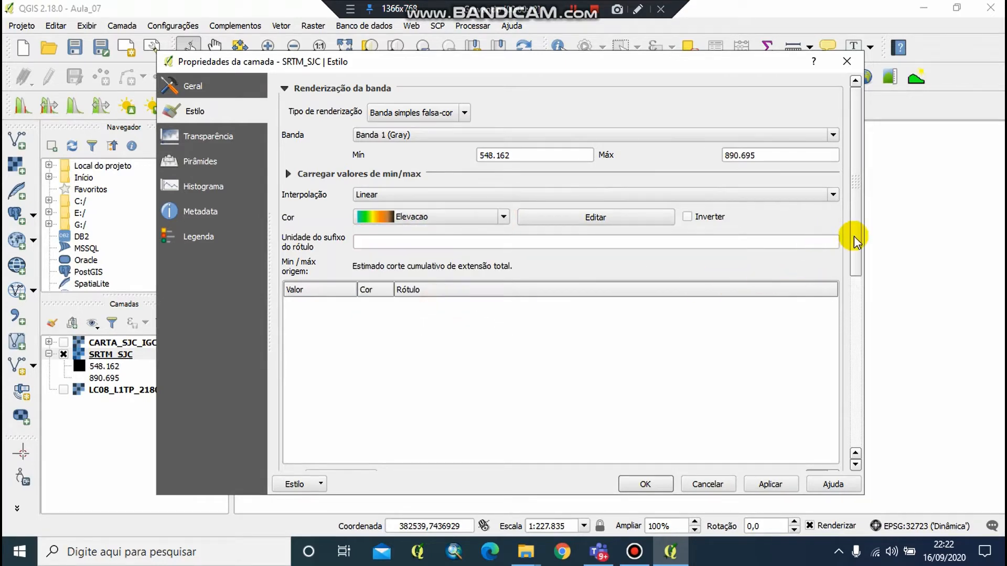
Classify the raster in Quartil mode and add three manual value entries to the class table
left_click_drag(854, 236, 861, 292)
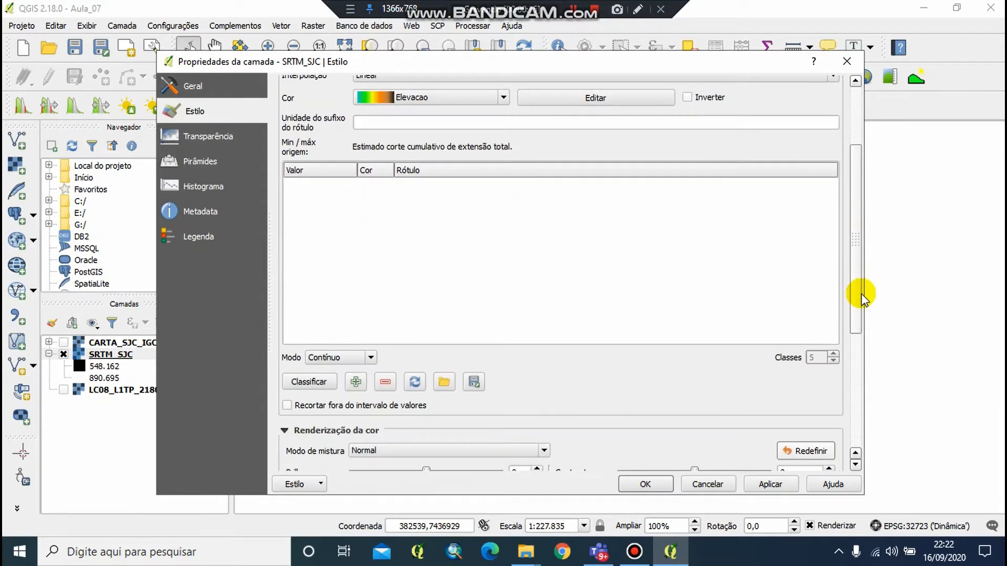
left_click(369, 359)
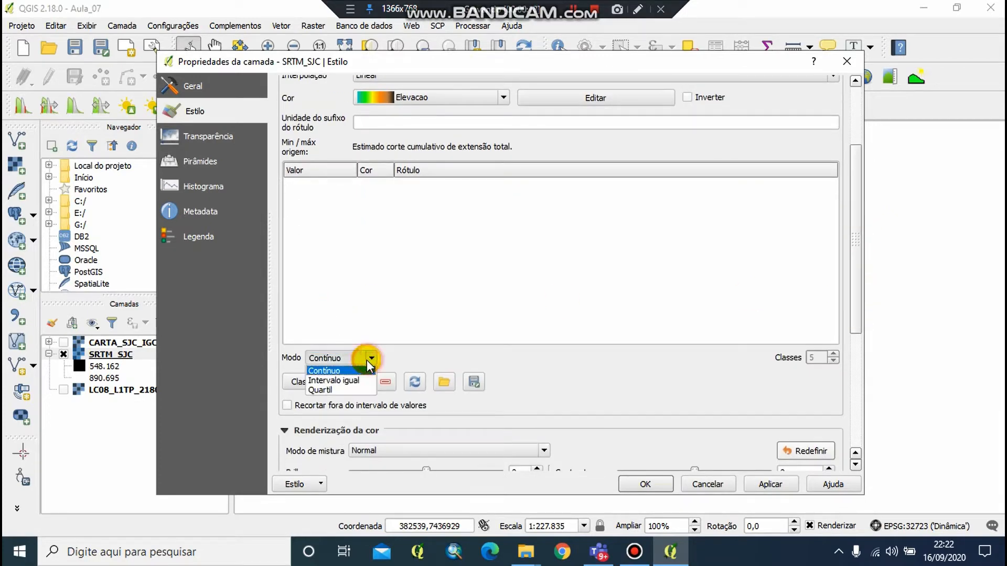
left_click(347, 391)
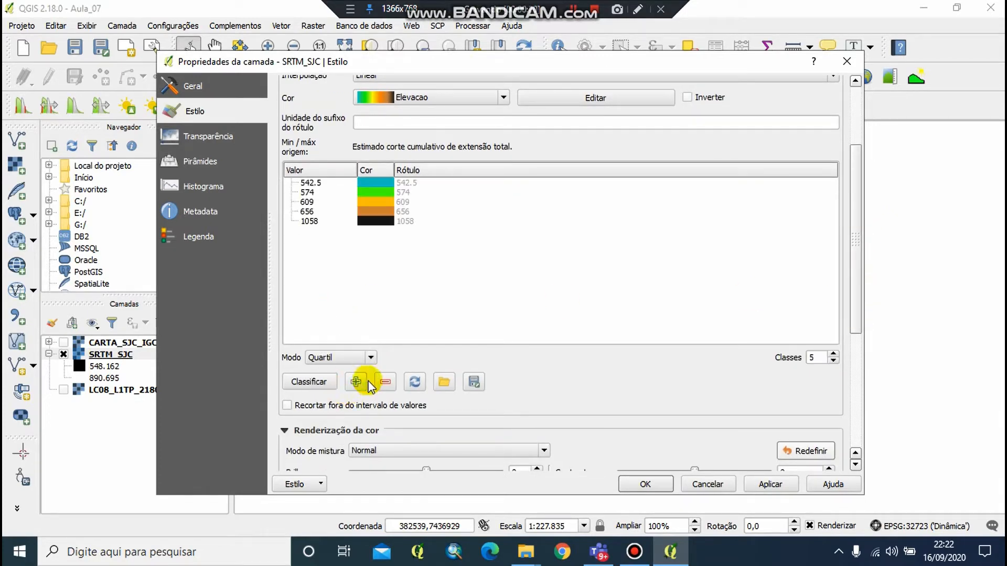
left_click(359, 383)
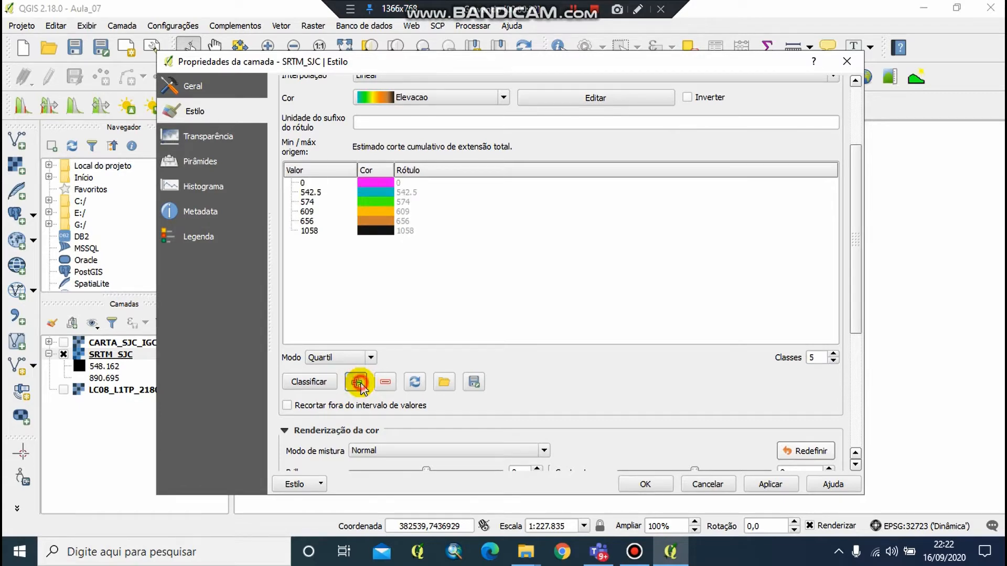
left_click(358, 383)
left_click(358, 383)
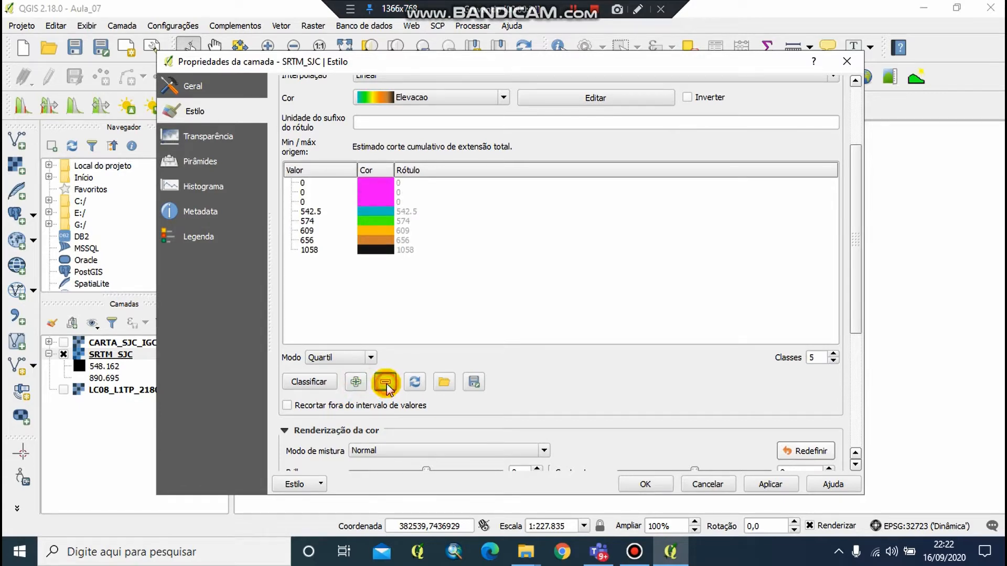
Remove two of the manually added 0 entries and the 542.5 class from the class table
left_click(387, 183)
left_click(385, 380)
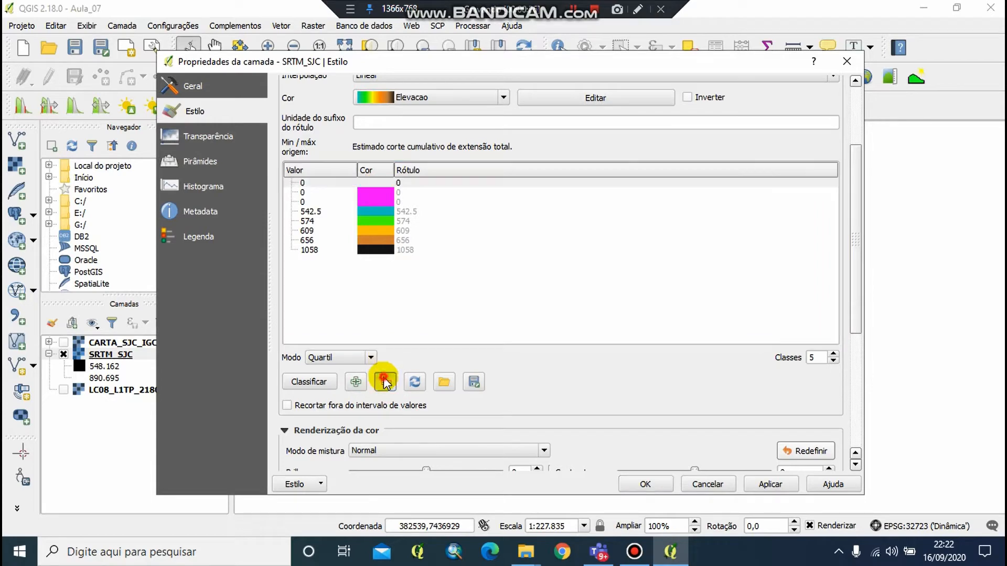
left_click(370, 192)
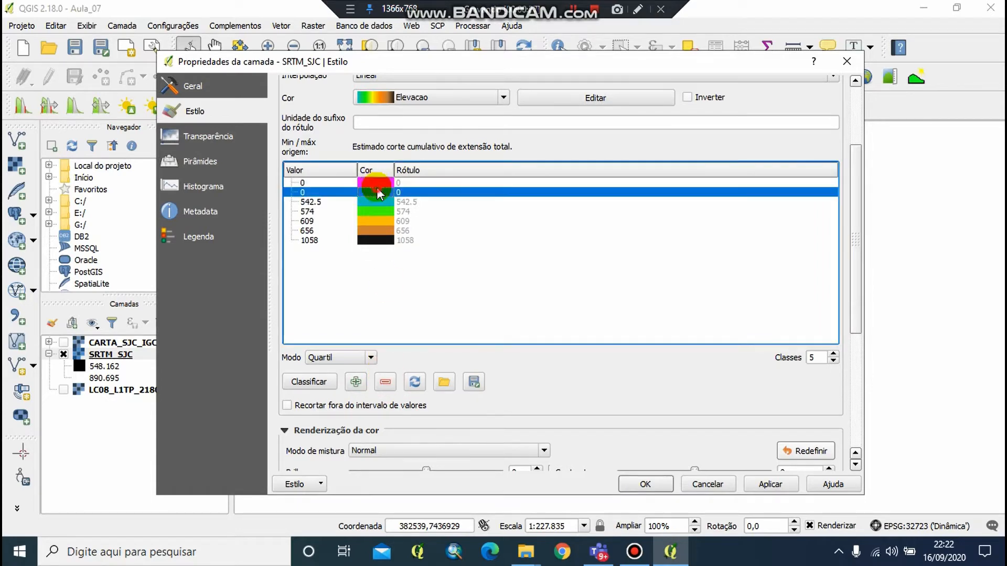
left_click(392, 388)
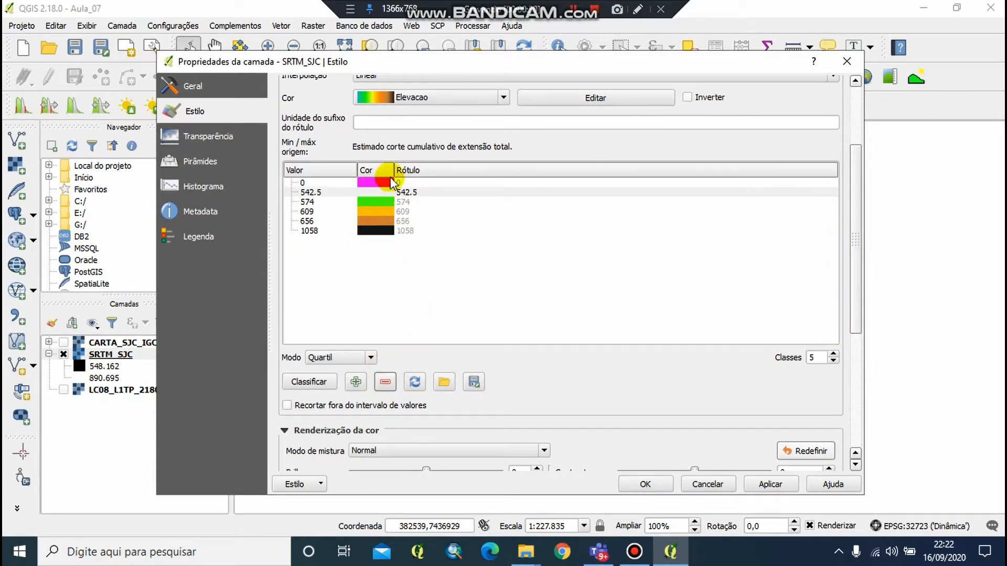
left_click(390, 192)
left_click(386, 382)
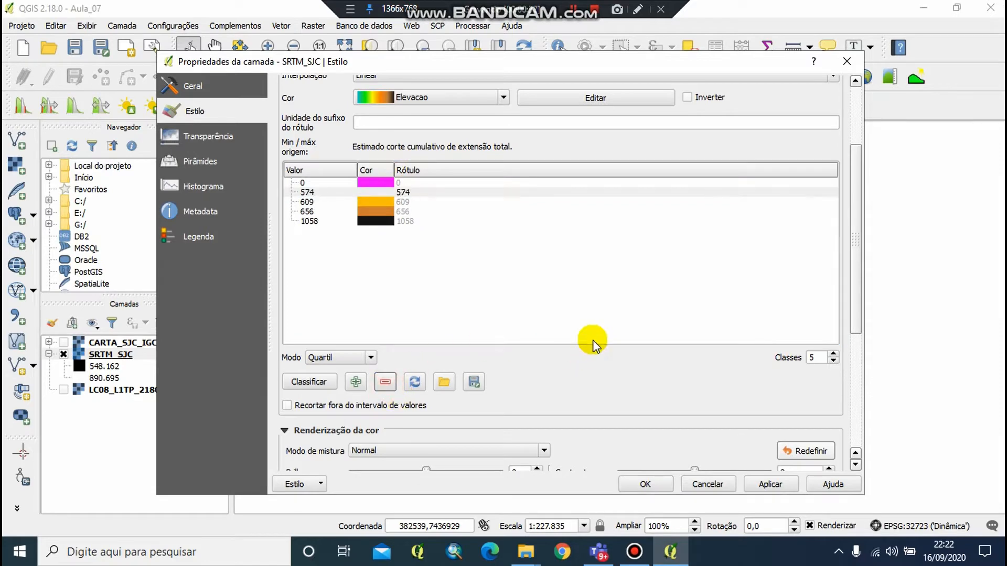
Add five more manual value entries to the class table
left_click(593, 341)
left_click(380, 213)
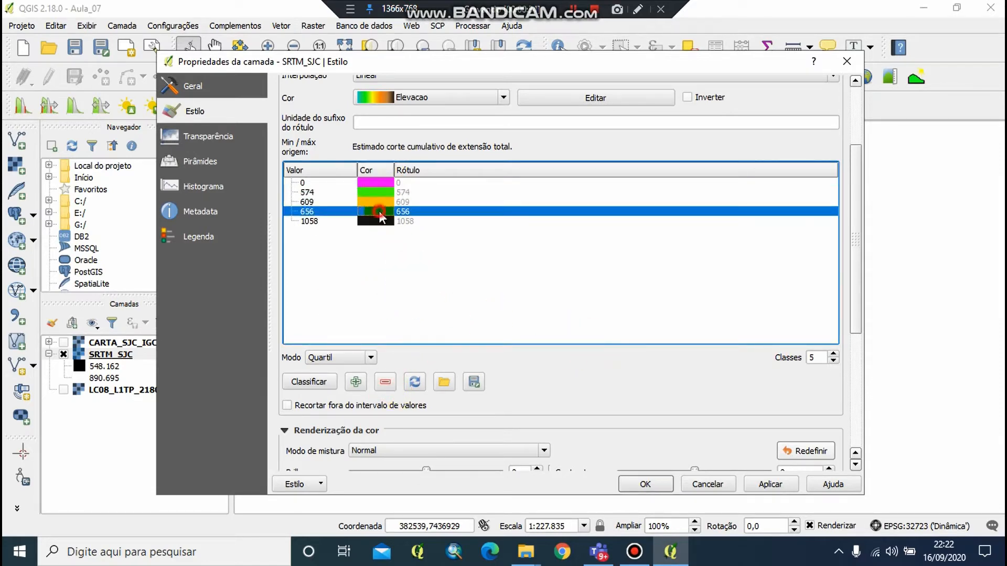
left_click(381, 194)
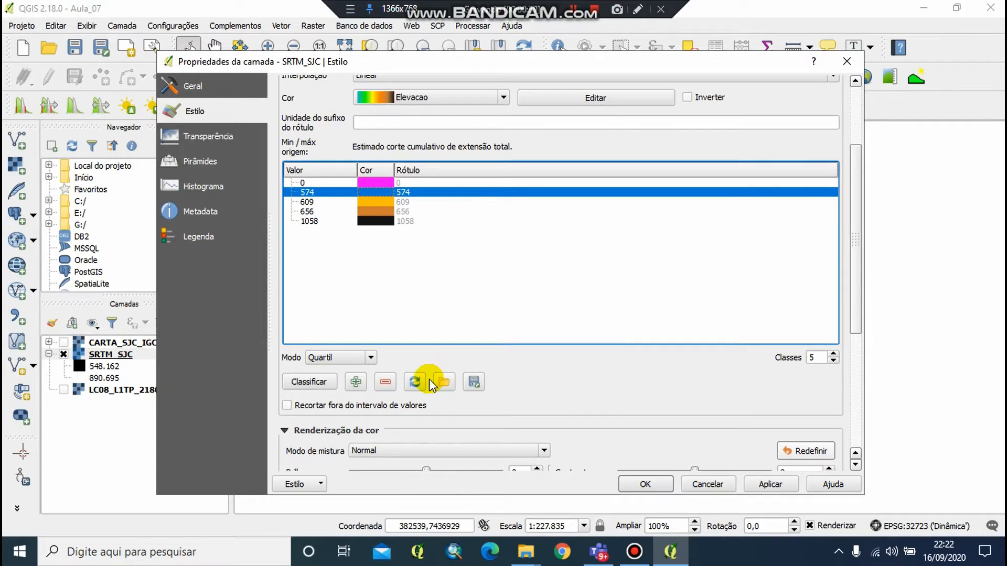
left_click(357, 381)
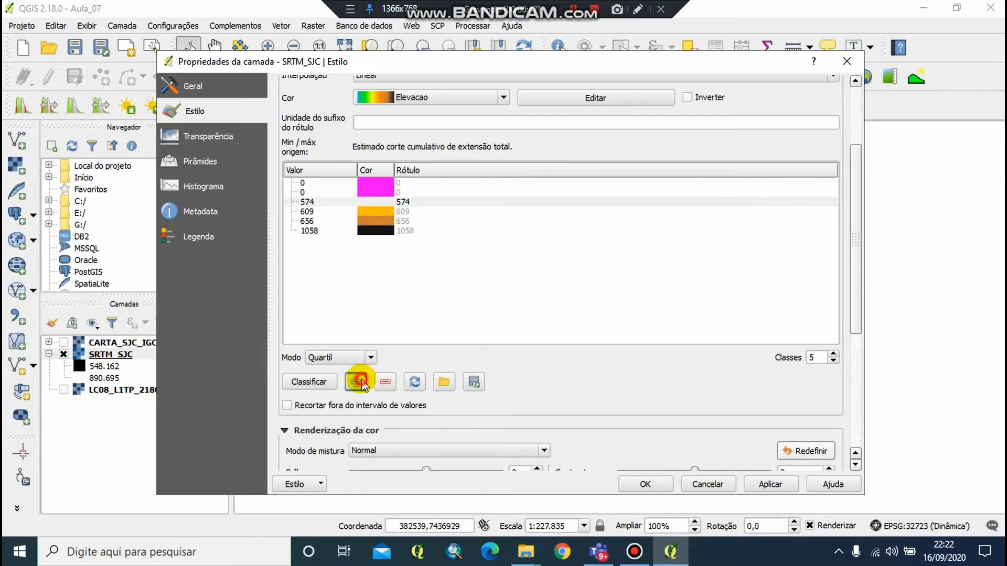
left_click(356, 381)
left_click(356, 382)
left_click(356, 381)
left_click(358, 382)
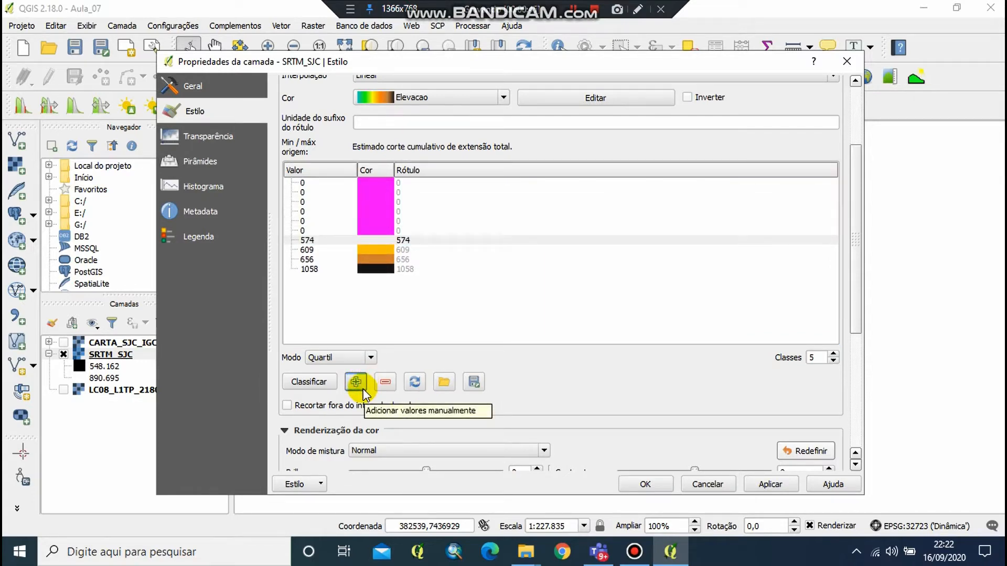
Regenerate the classes by switching the colour ramp to Blues and back to Elevacao
scroll(512, 197, "up", 4)
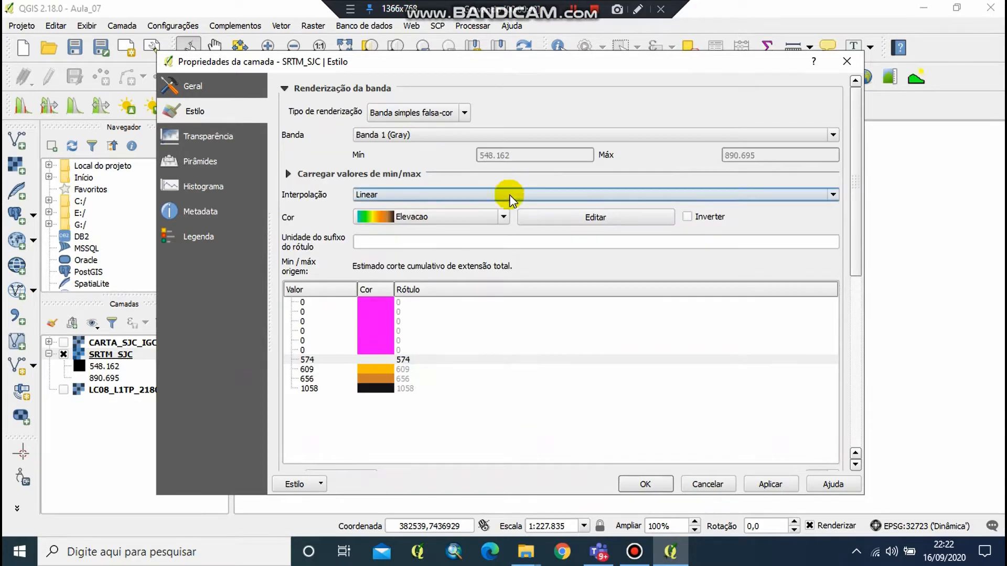
left_click(504, 217)
left_click(448, 245)
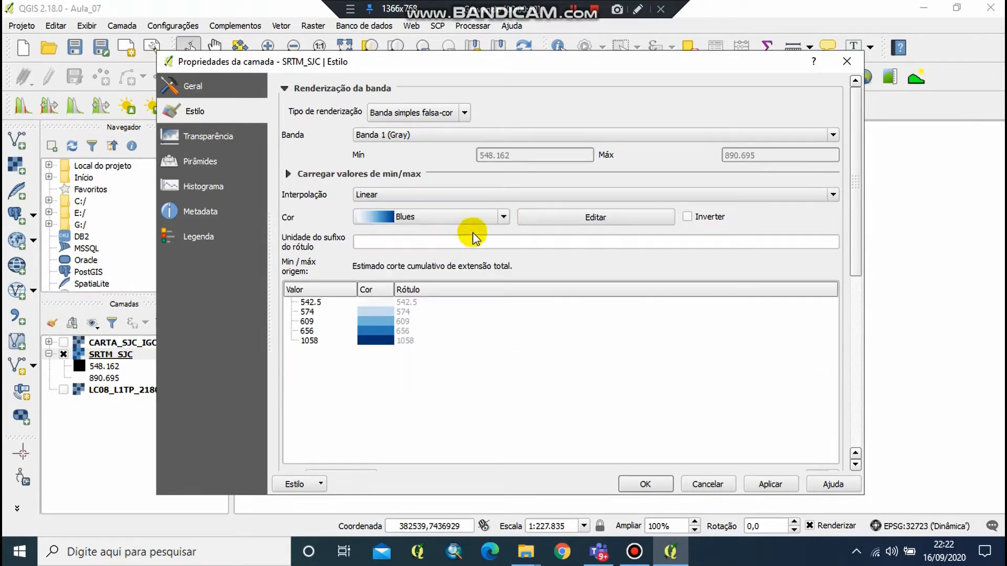
left_click(493, 217)
left_click(450, 303)
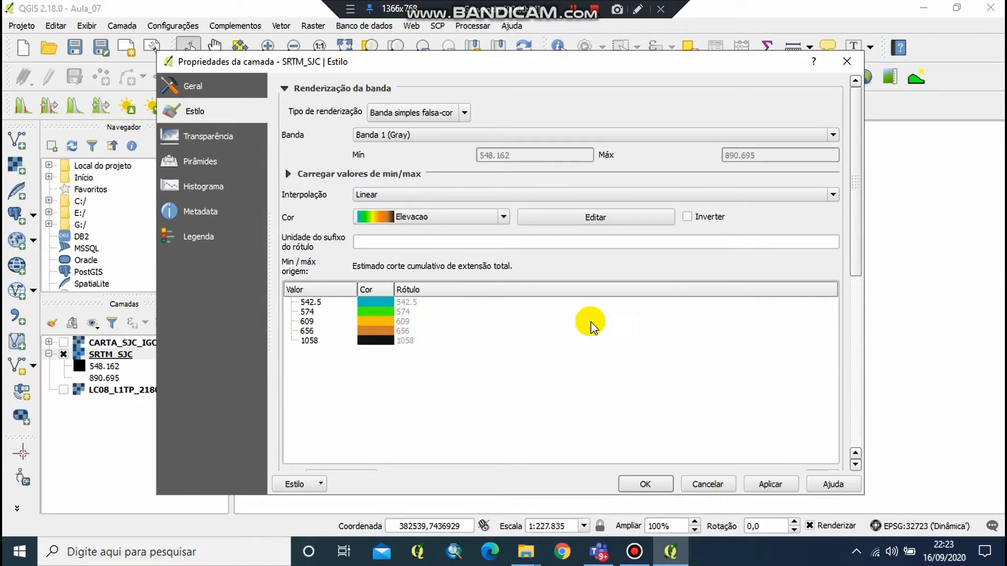
Add four manual value entries to the regenerated Elevacao class table
left_click(860, 195)
left_click_drag(860, 195, 860, 239)
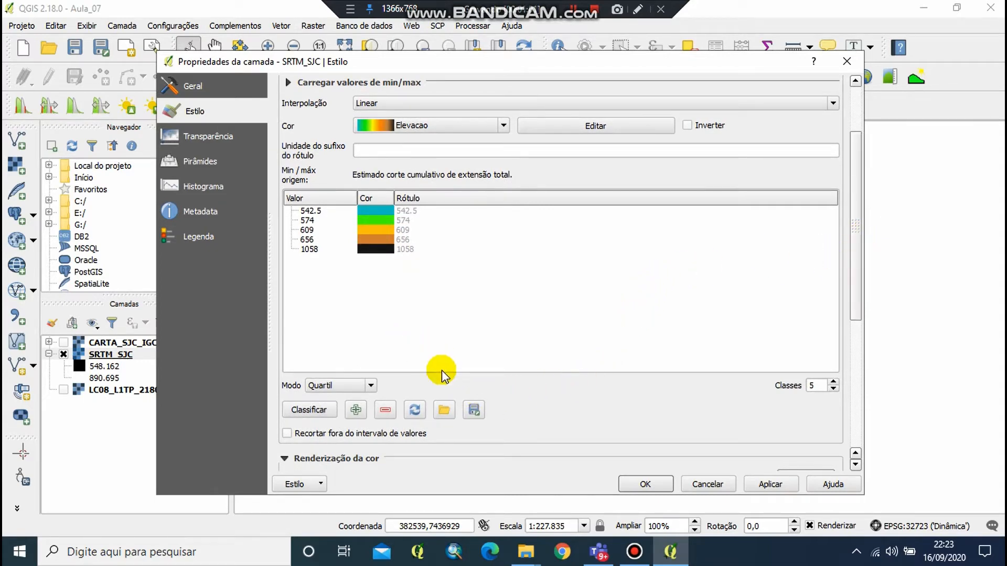
left_click(359, 416)
left_click(359, 417)
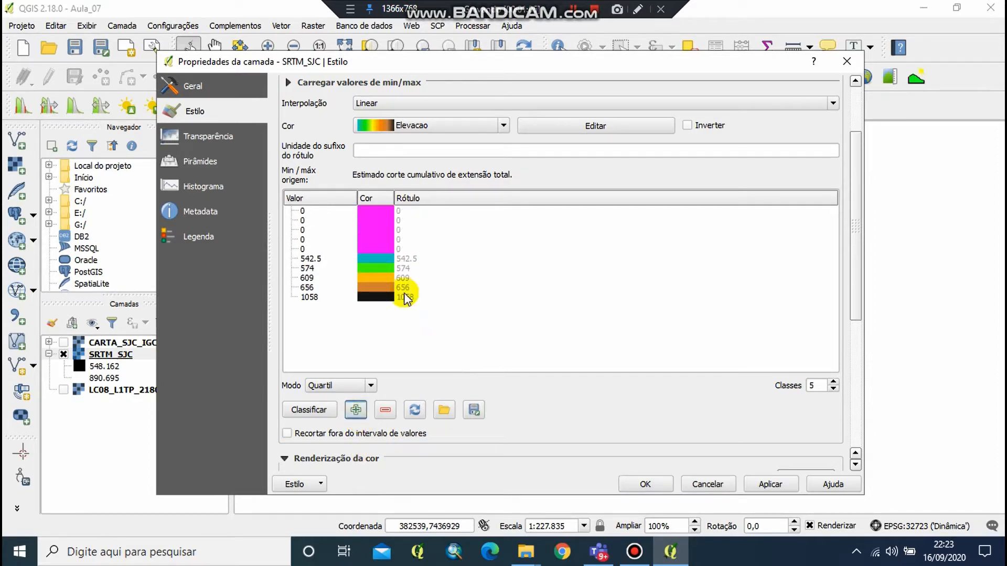
Reset the class table by switching the ramp to BrBG and back to Elevacao, and classify it in Intervalo igual mode
left_click(485, 129)
left_click(443, 163)
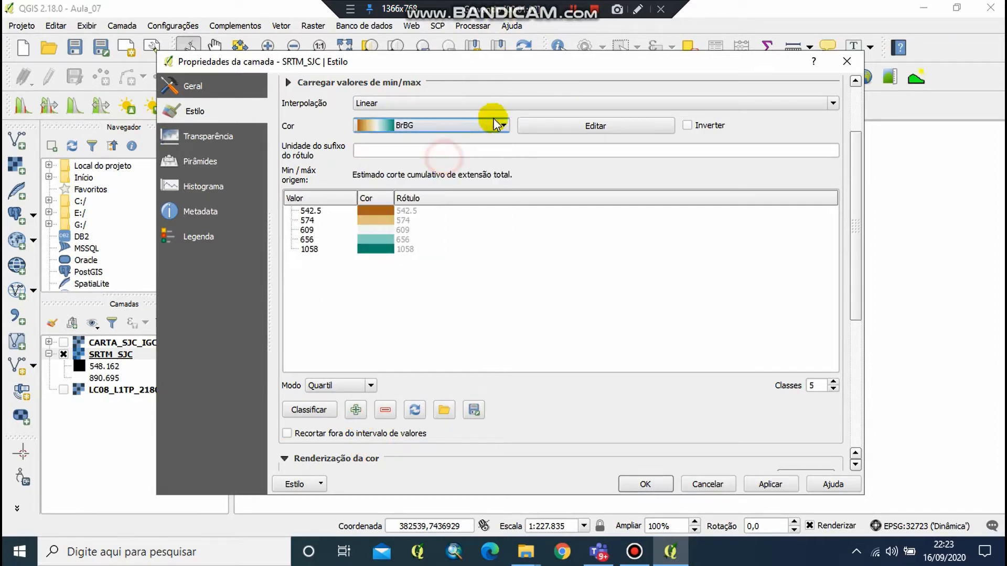
left_click(490, 127)
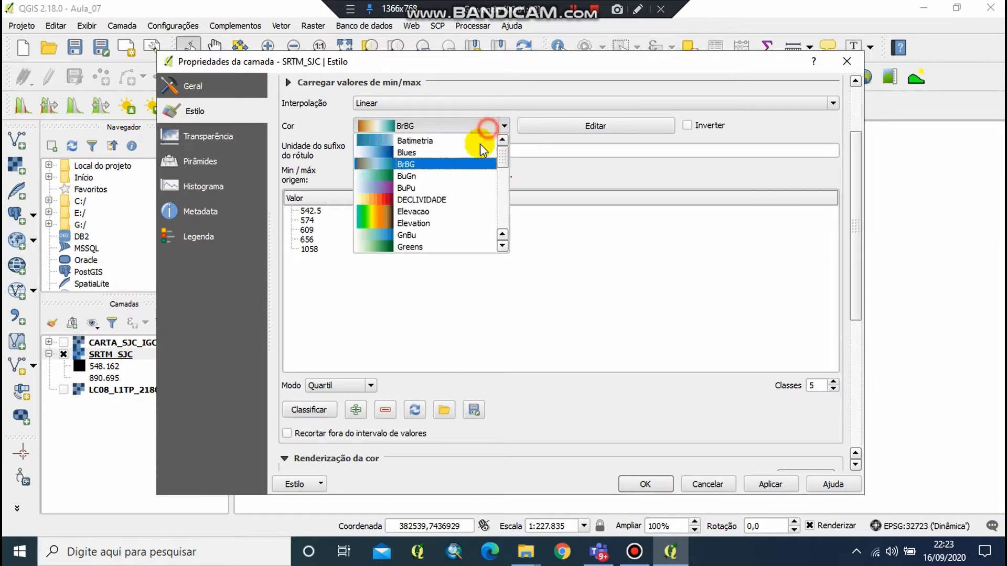
left_click(438, 213)
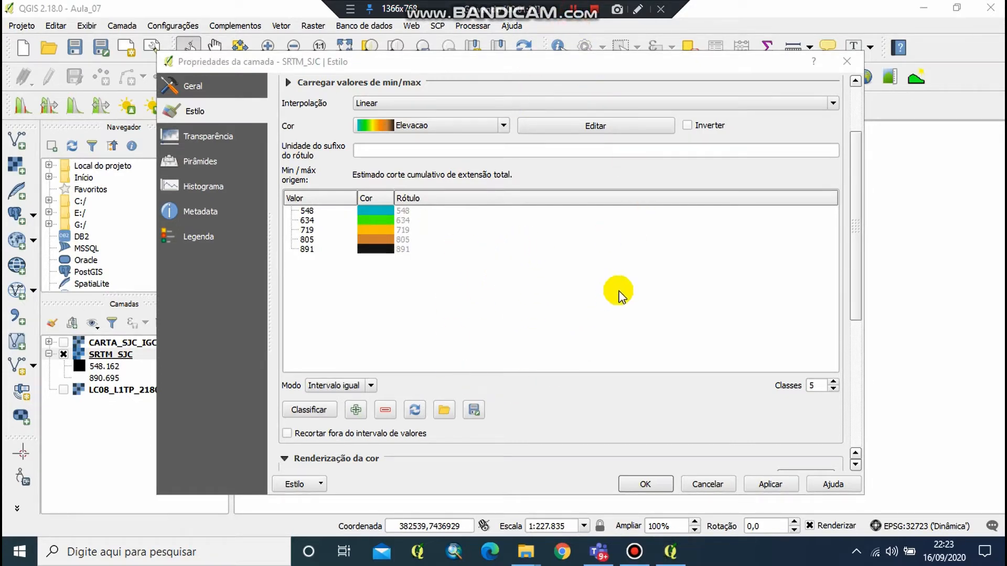
Apply the false-colour style to SRTM_SJC, close its properties and view the coloured relief on the map
left_click(857, 210)
scroll(856, 210, "down", 3)
scroll(856, 209, "up", 3)
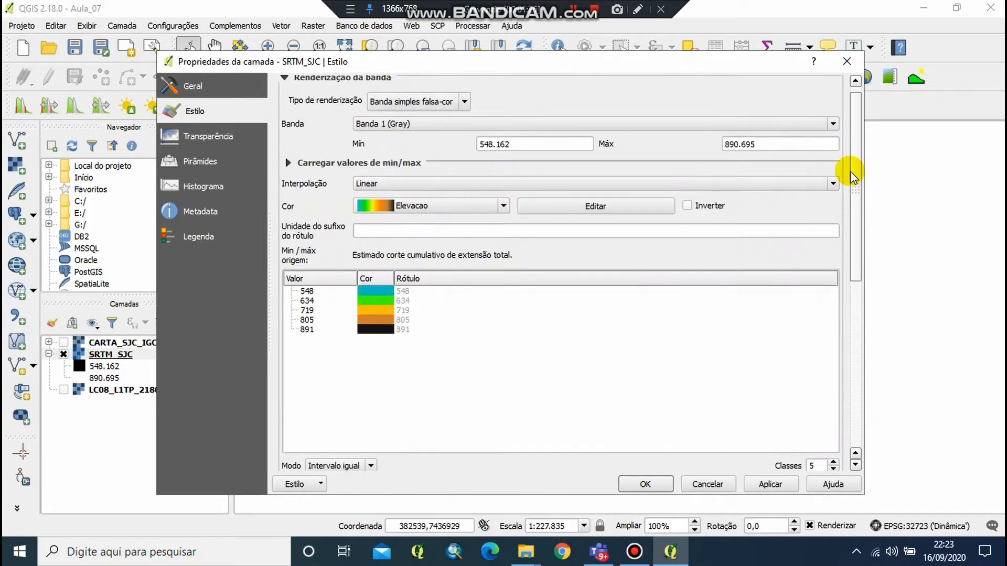
left_click(778, 493)
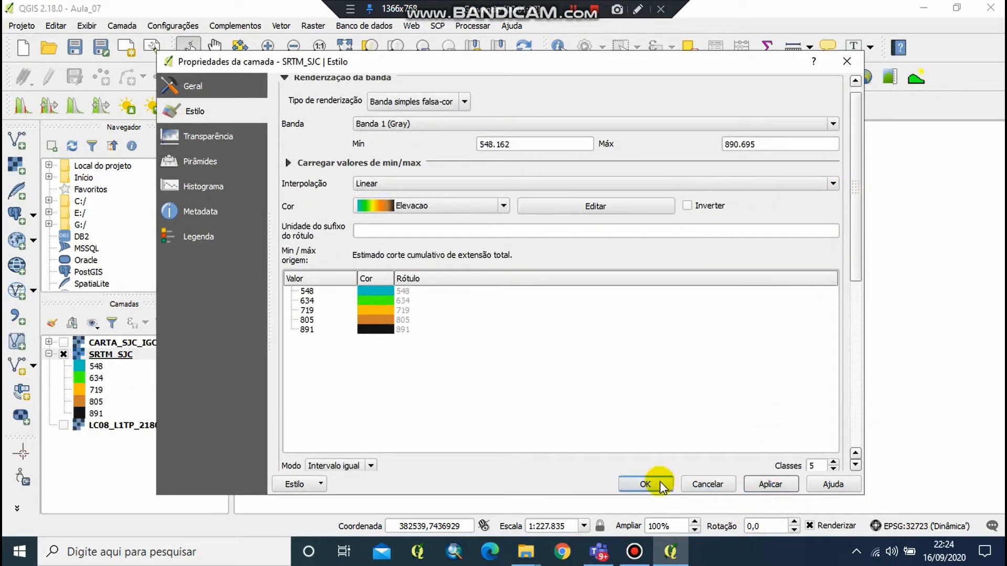
left_click(646, 484)
scroll(580, 376, "up", 1)
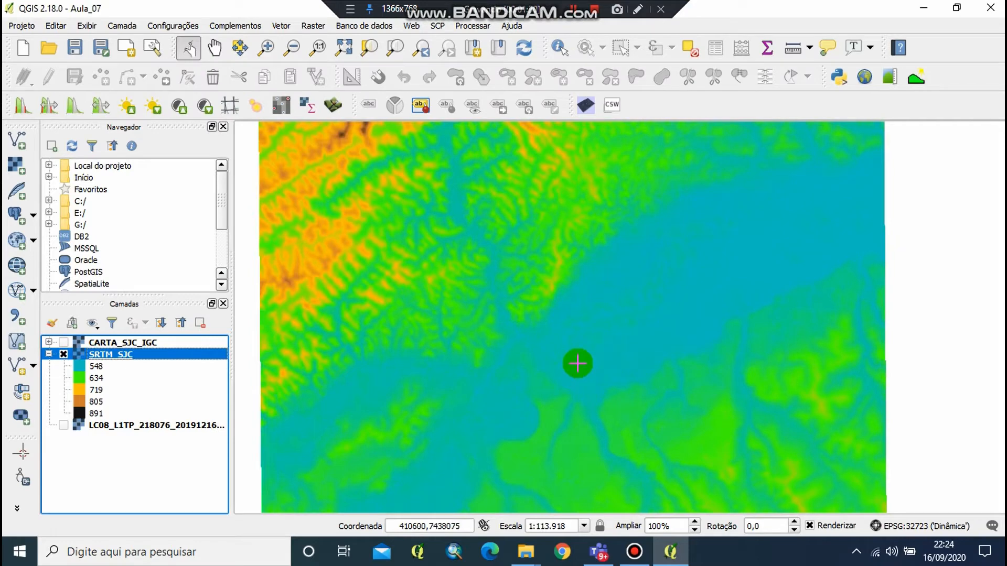
scroll(578, 364, "down", 1)
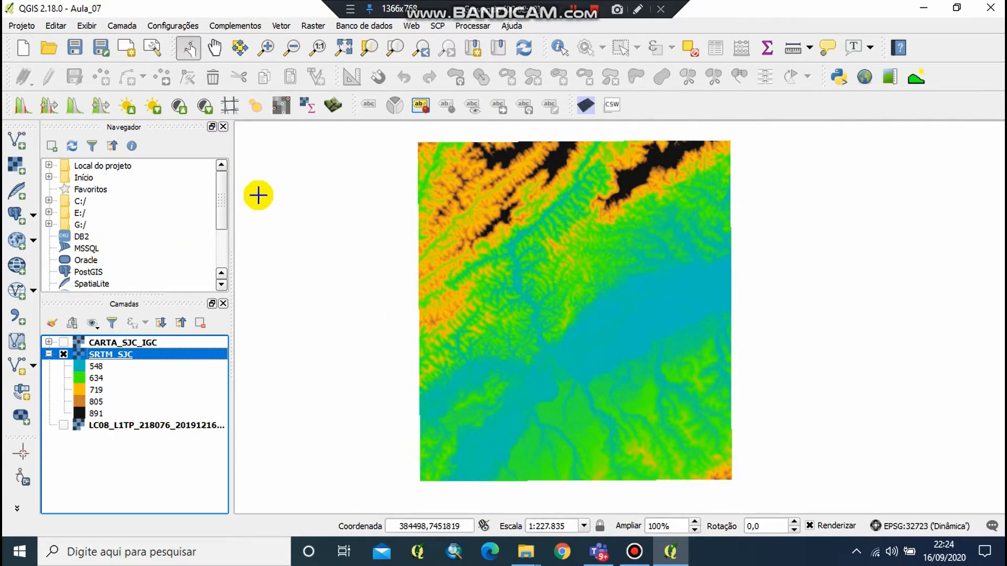
Open the plugin manager and search all plugins for Qgis2
left_click(246, 27)
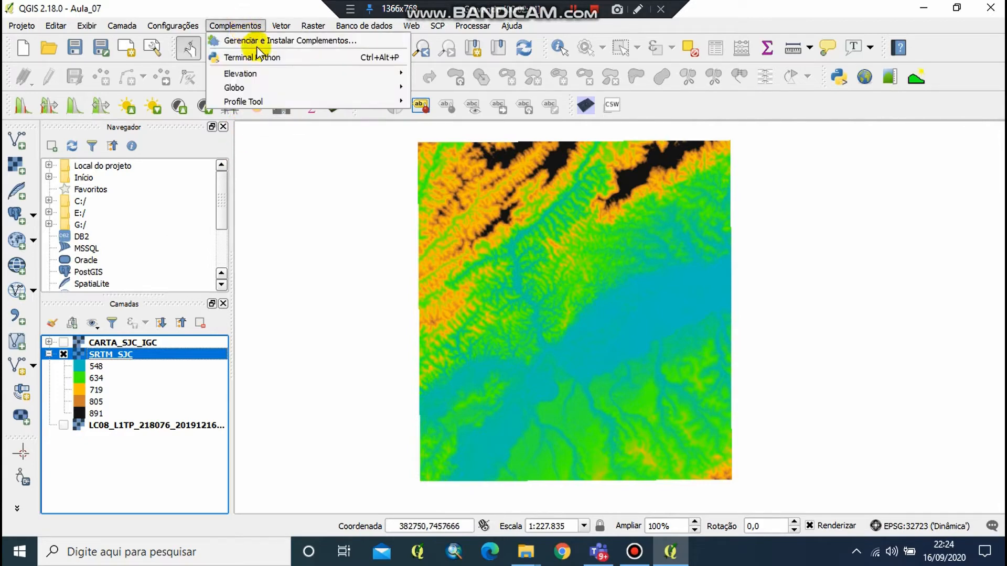
left_click(265, 40)
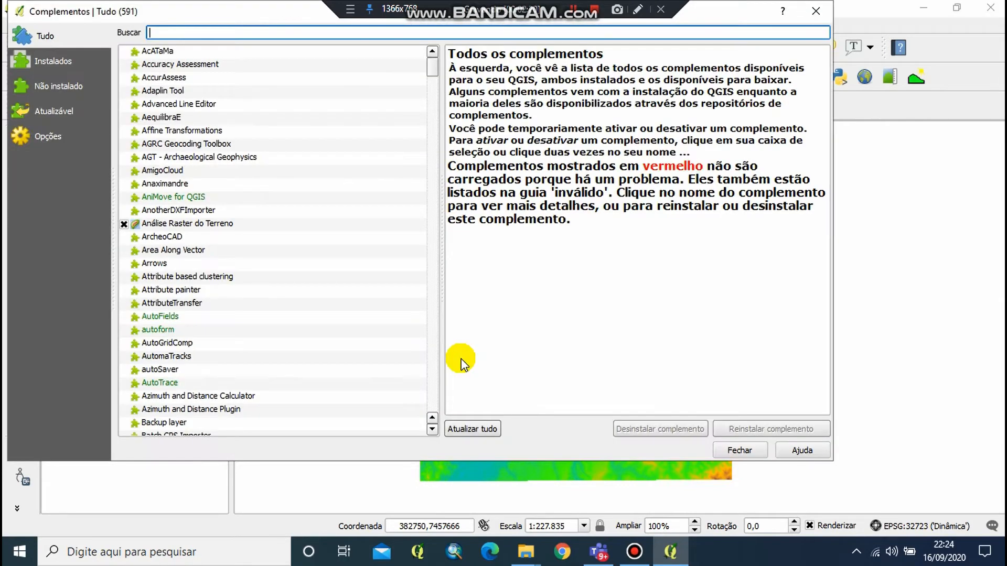
left_click(213, 33)
type("Qgi")
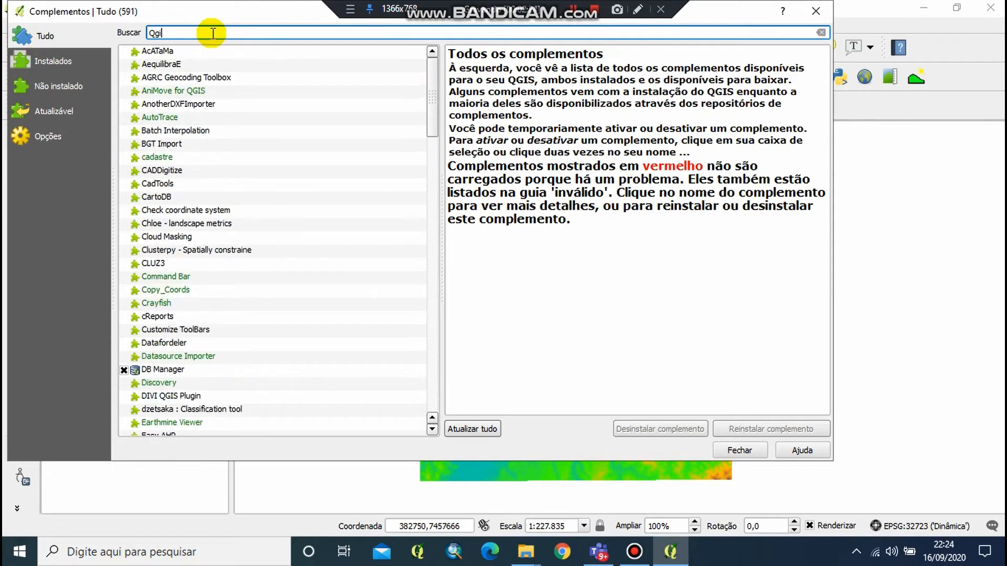
type("s2")
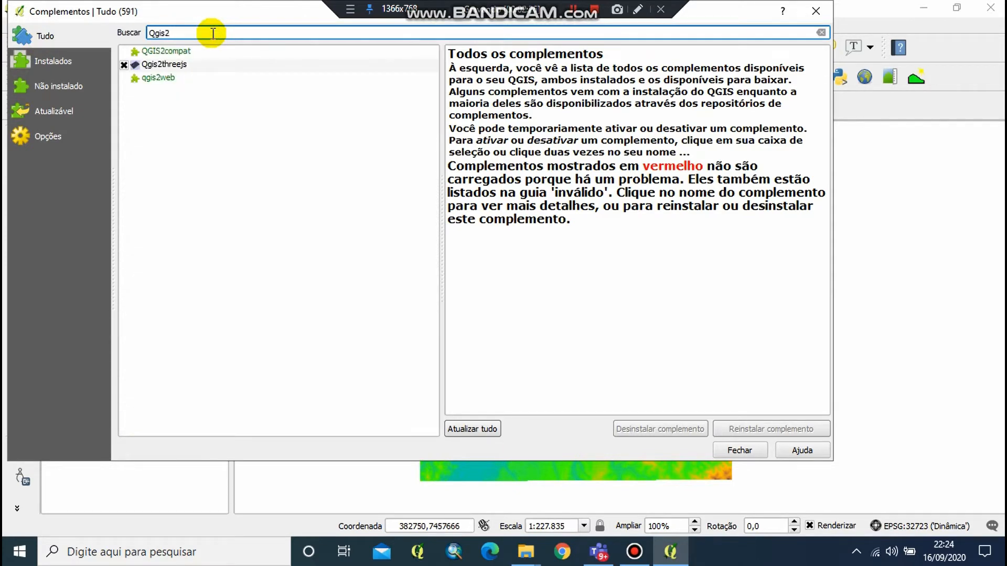
Narrow the plugin search to Qgis2t, reinstall the Qgis2threejs plugin and close the plugin manager
type("t")
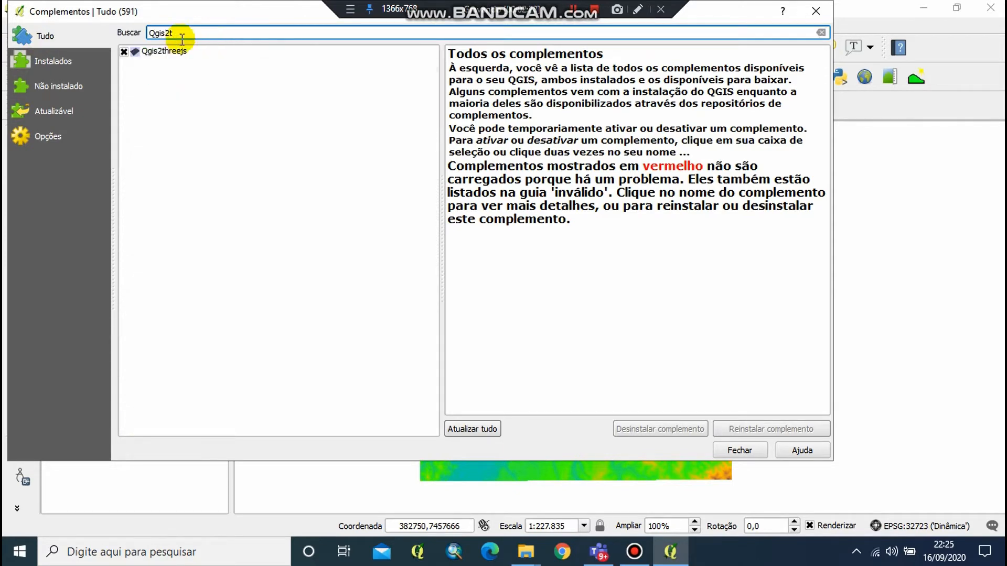
left_click(185, 68)
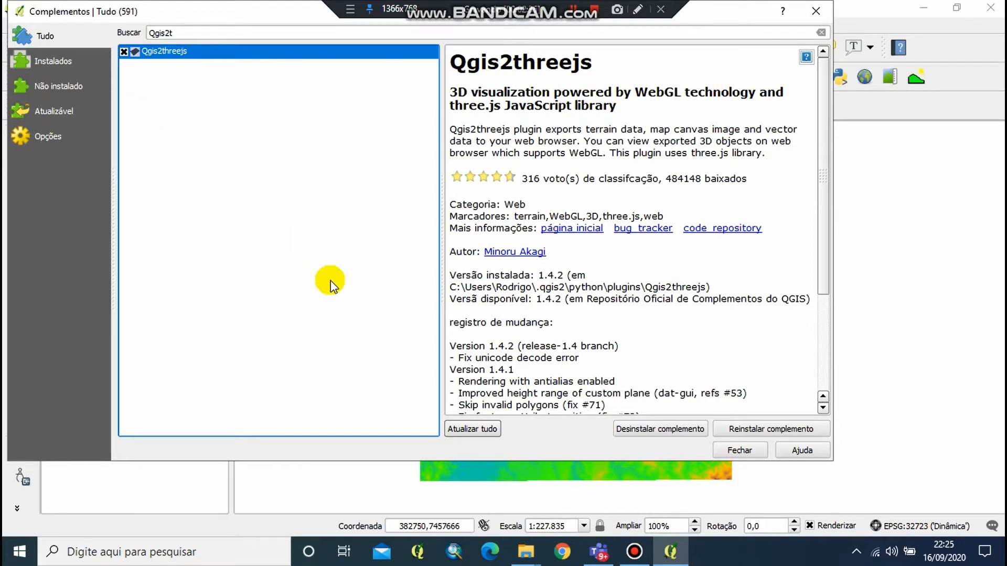
left_click(753, 436)
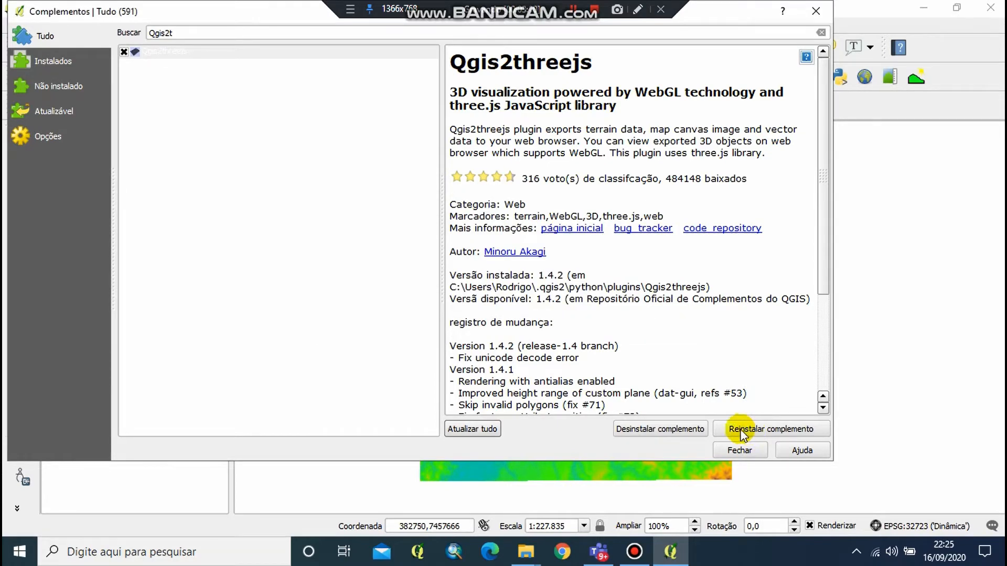
left_click(748, 451)
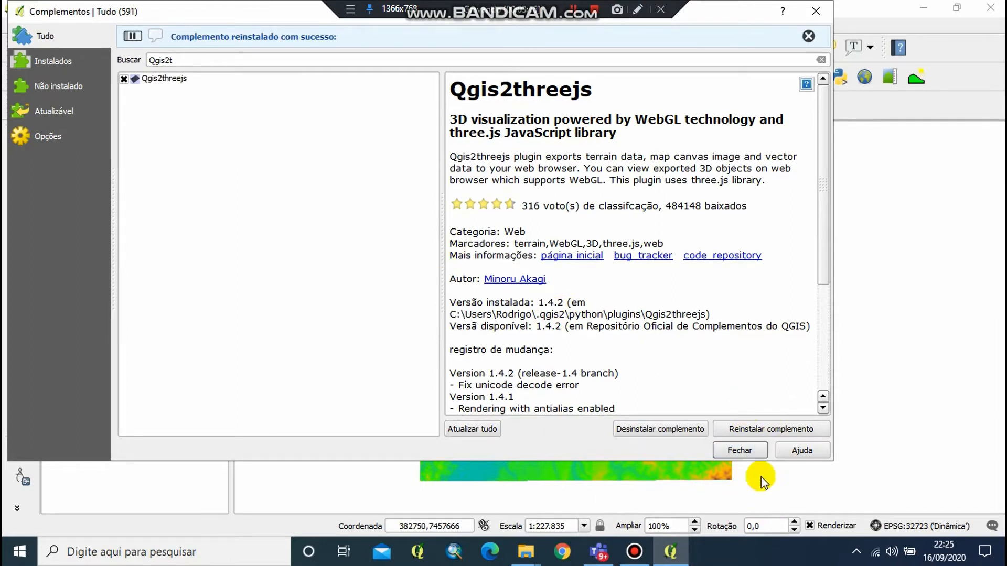
left_click(739, 450)
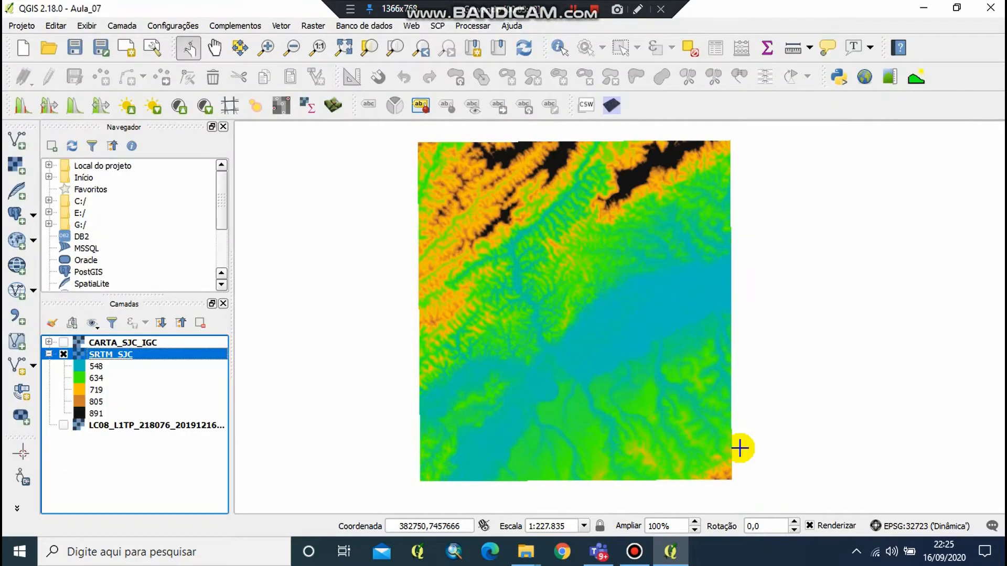
Reopen the plugin manager and look through its all, installed, not installed, upgradeable and options sections with the Qgis2t filter
left_click(610, 107)
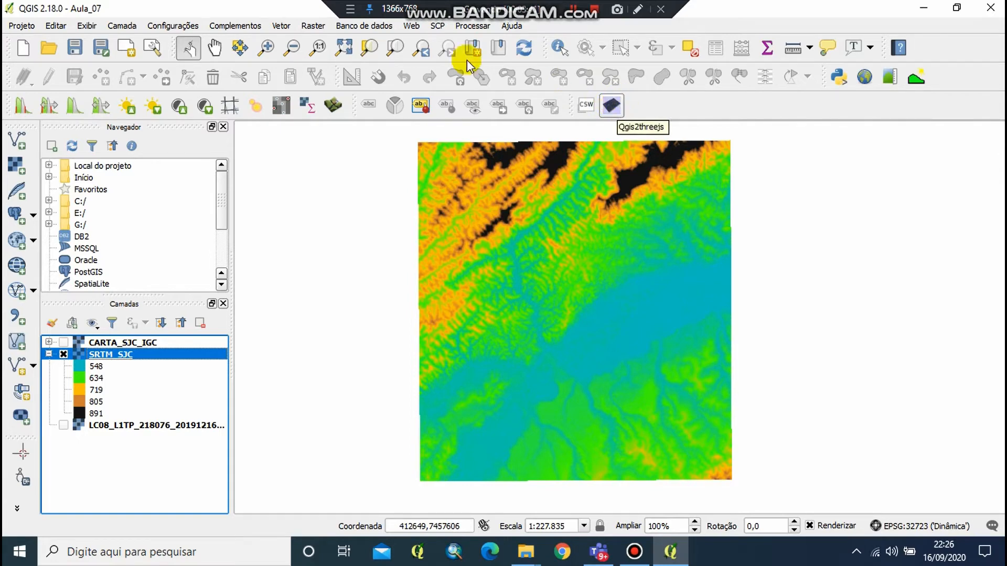
left_click(237, 26)
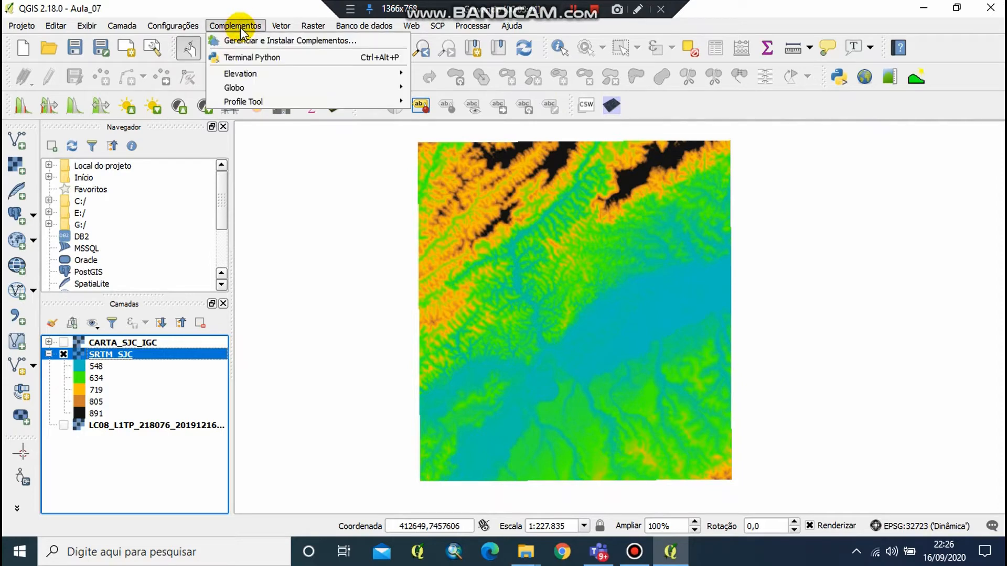
left_click(260, 40)
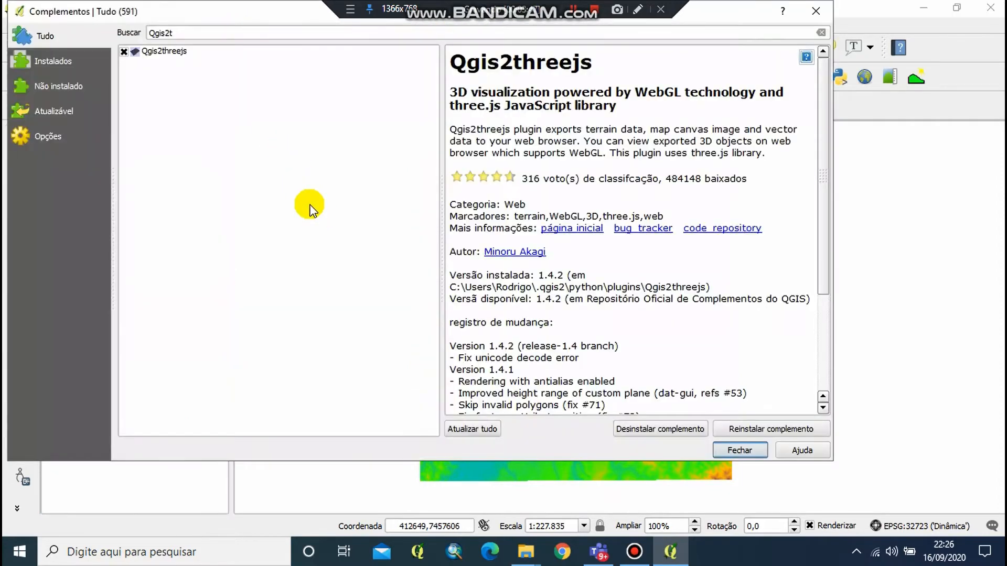
left_click(52, 62)
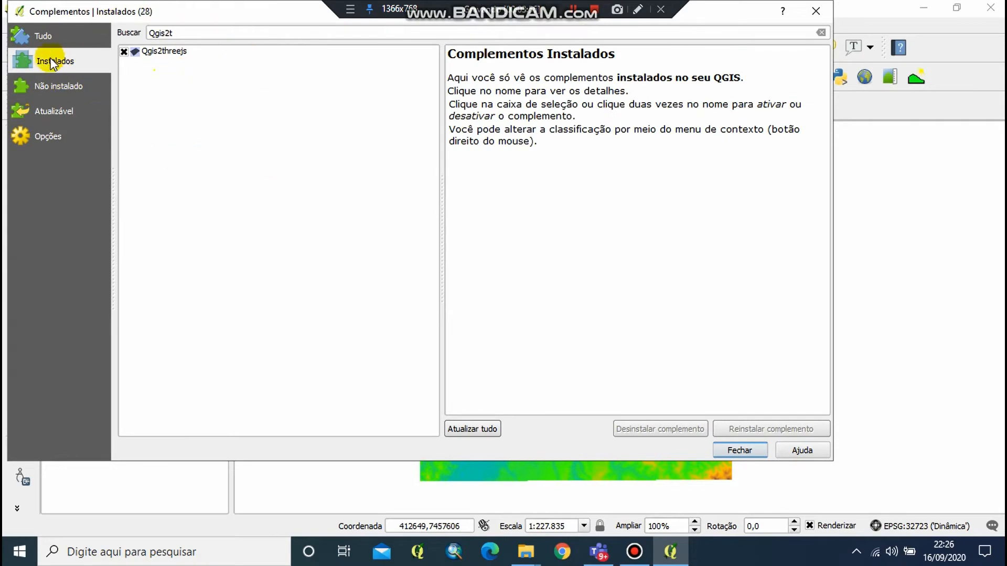
left_click(42, 35)
left_click(53, 60)
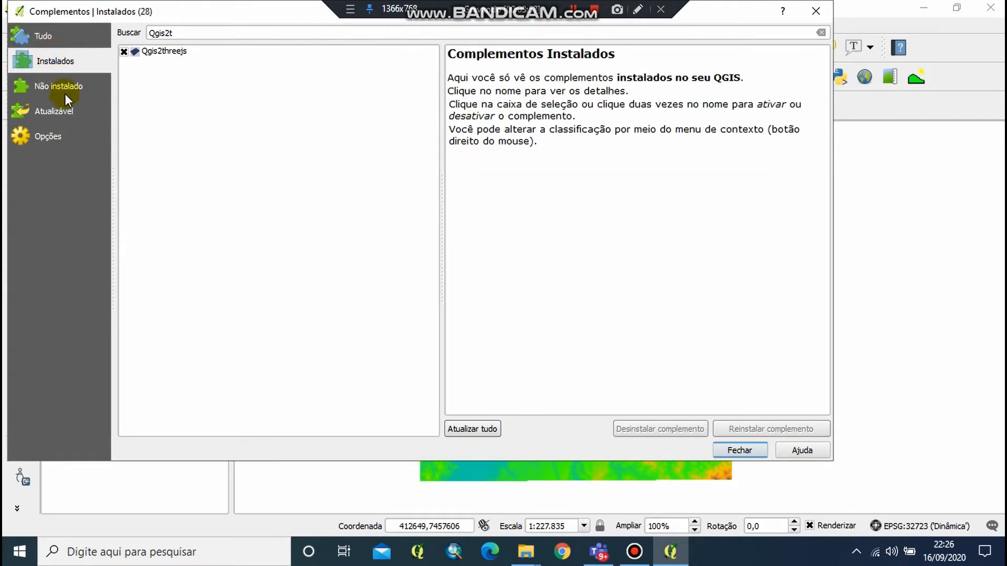
left_click(55, 89)
left_click(55, 117)
left_click(52, 126)
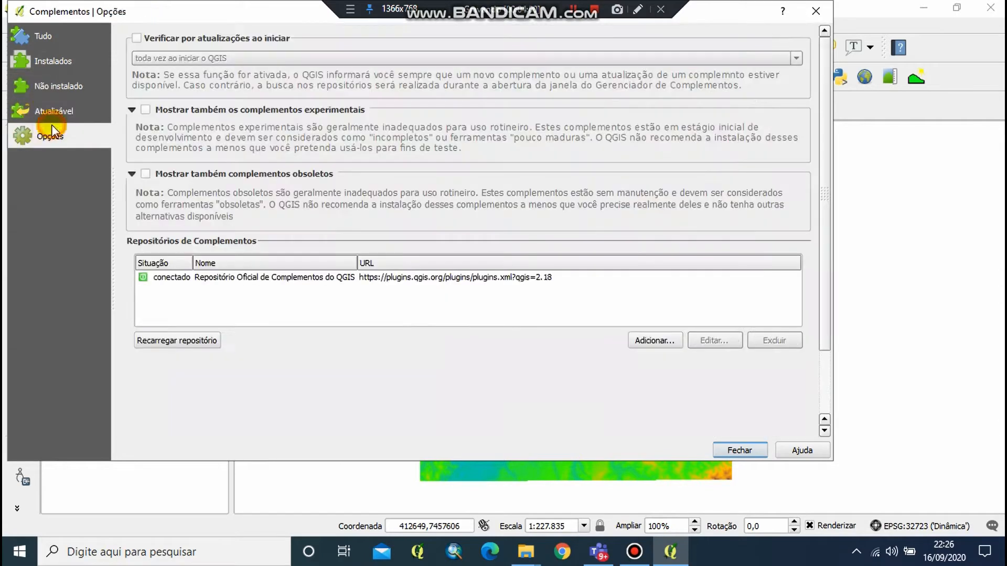
left_click(48, 64)
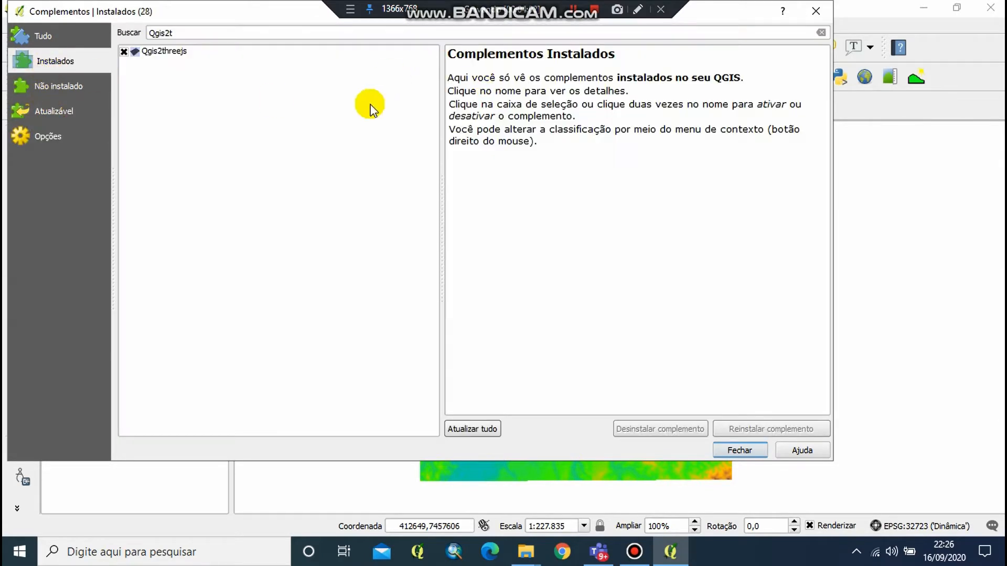
left_click(70, 37)
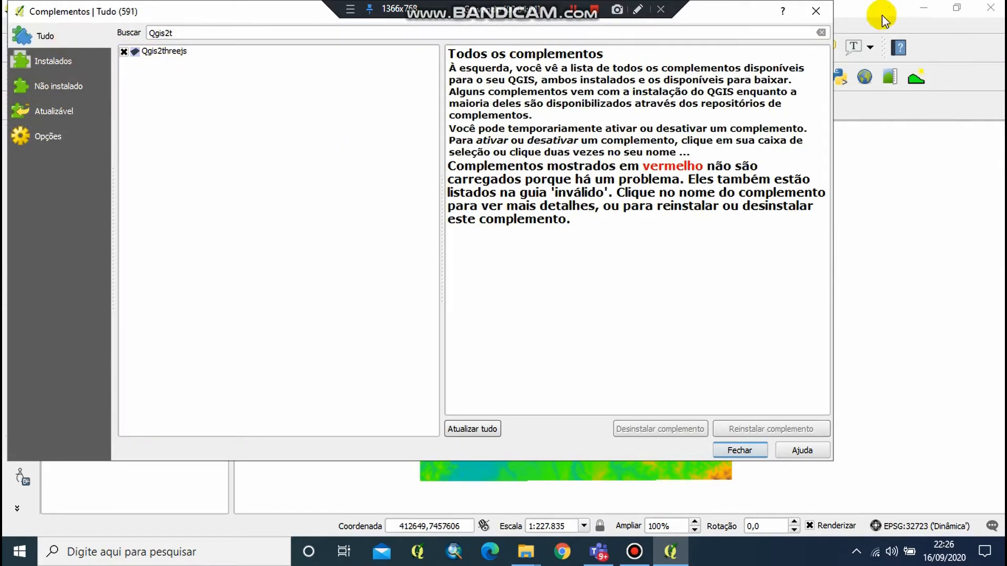
left_click(816, 11)
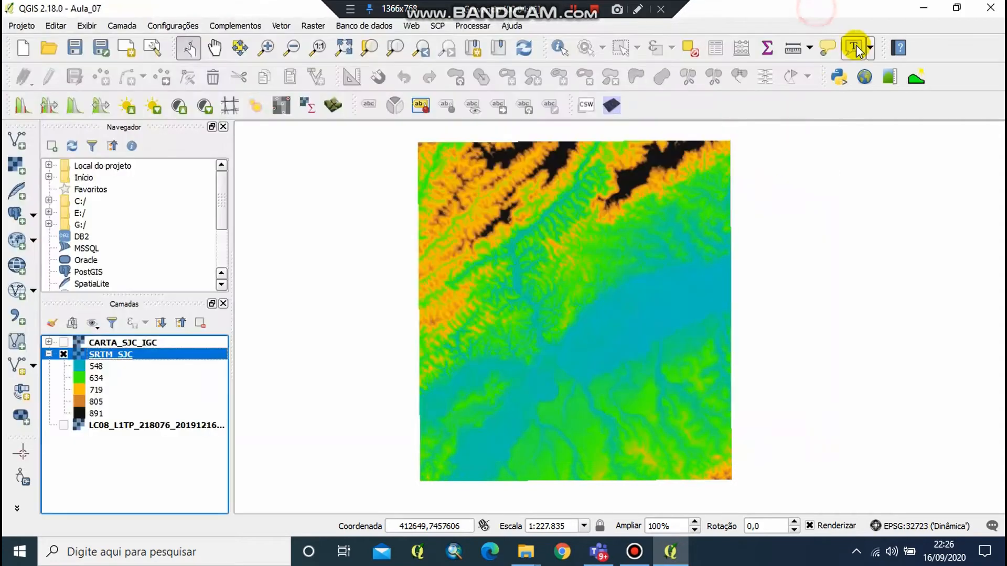
Check the installed plugins matching Qgis2t in the plugin manager, and close it
left_click(235, 25)
left_click(247, 40)
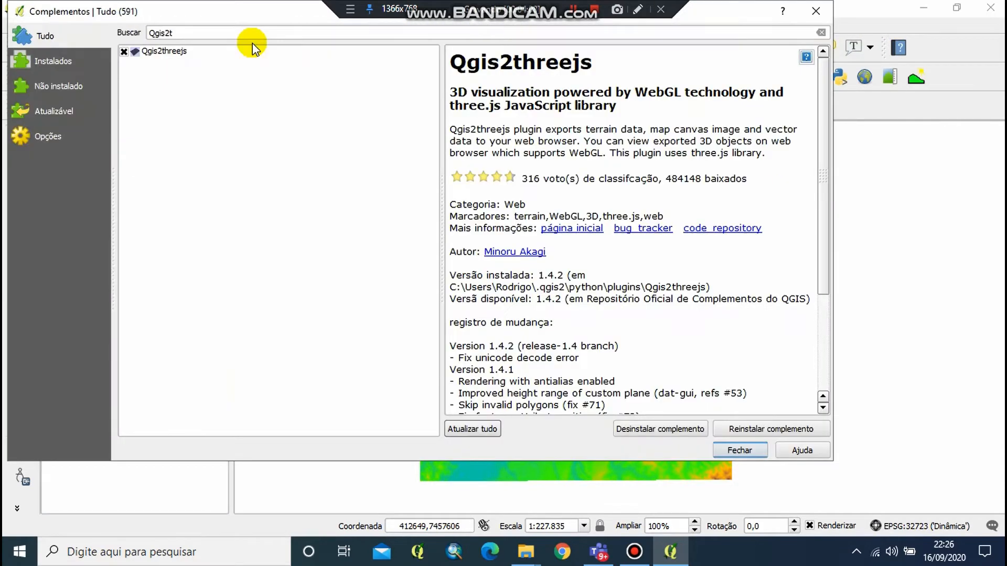
left_click(37, 65)
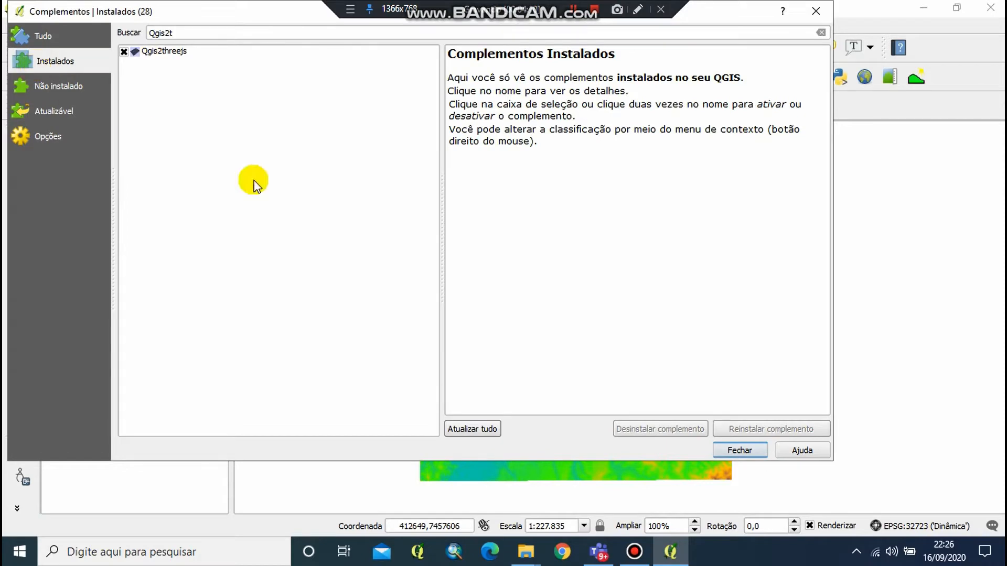
left_click(739, 451)
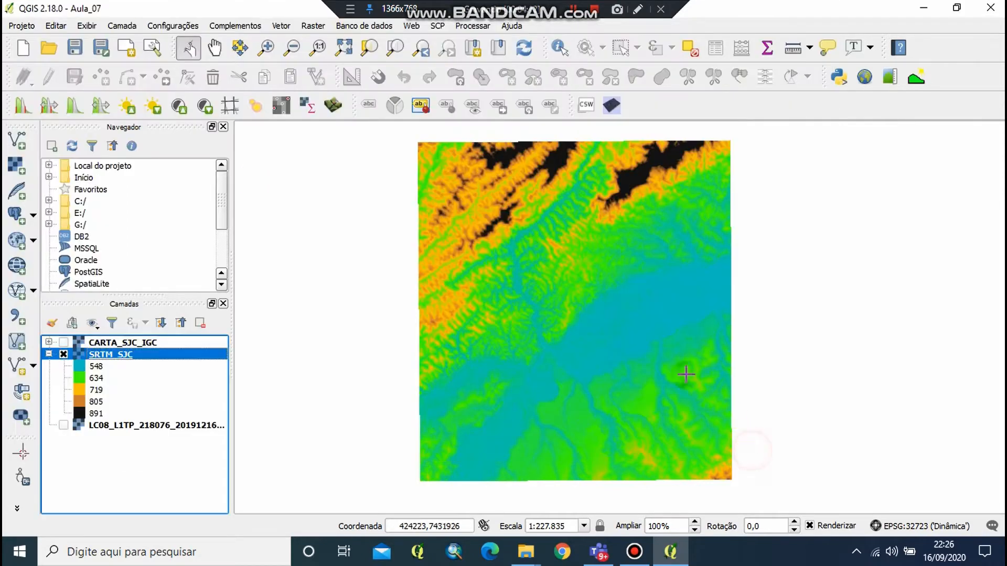
Clear the plugin search, browse the full list of installed plugins and view the details of Qgis2threejs
left_click(235, 25)
left_click(261, 46)
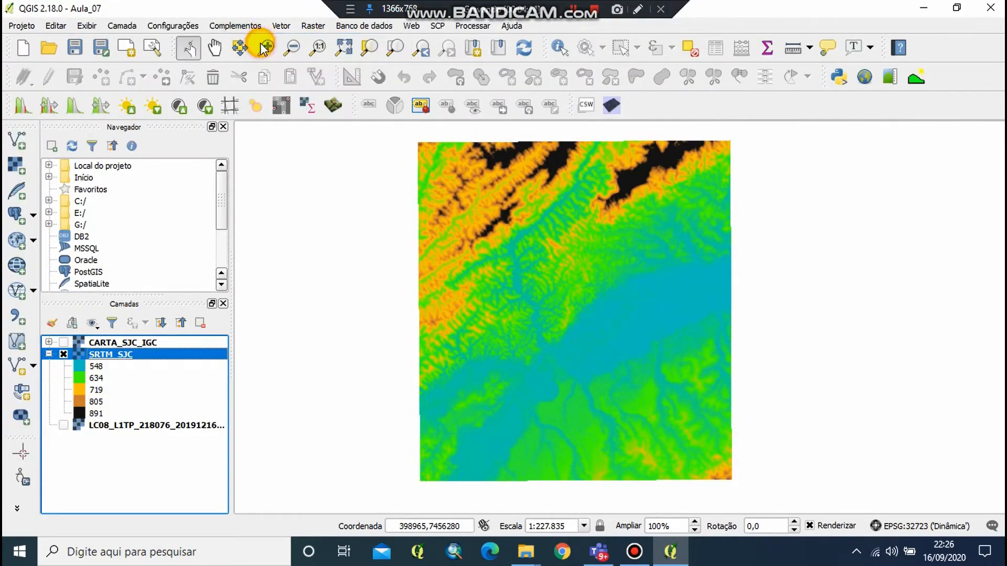
left_click(45, 36)
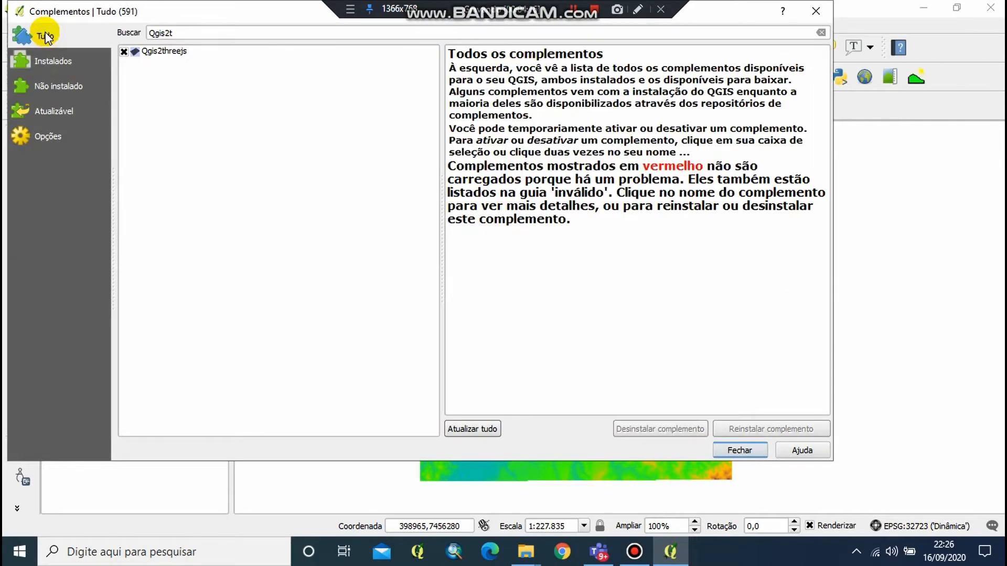
left_click_drag(197, 31, 51, 31)
key("BackSpace")
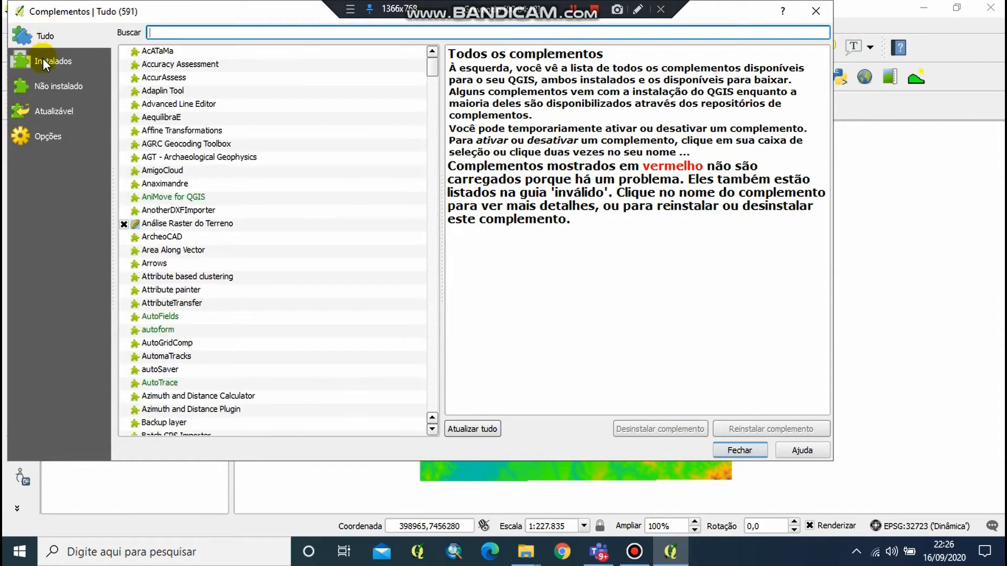
left_click(42, 59)
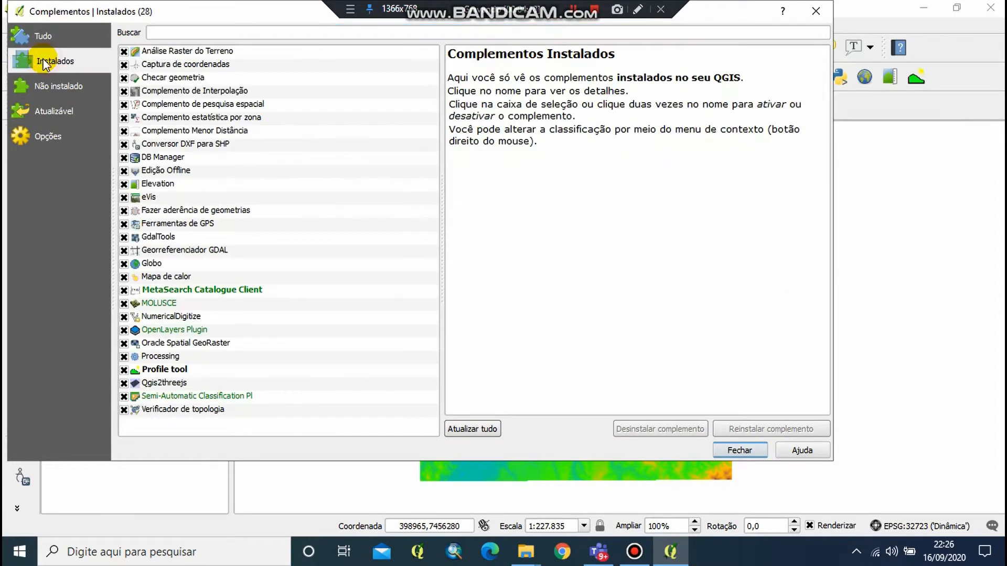
left_click(206, 33)
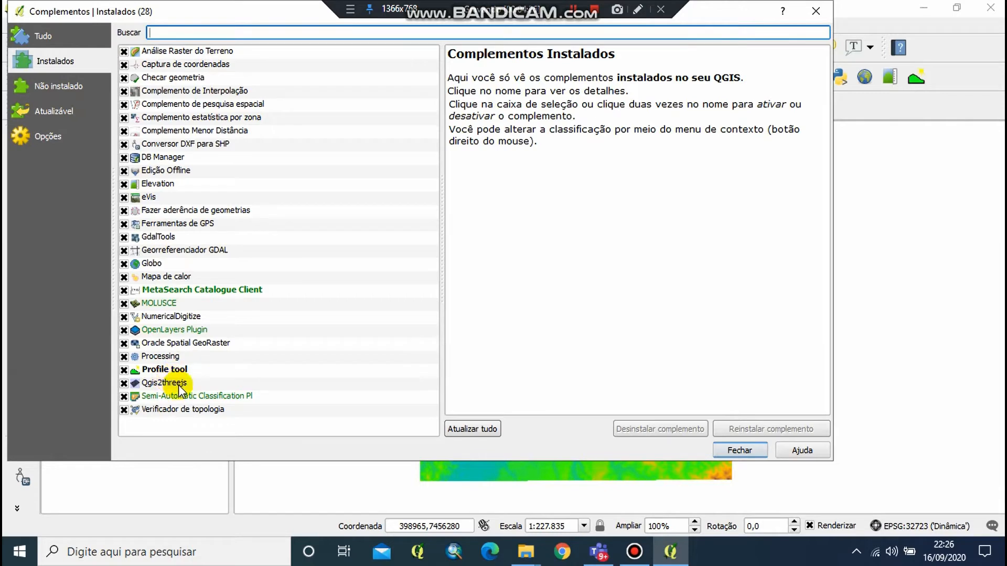
left_click(135, 383)
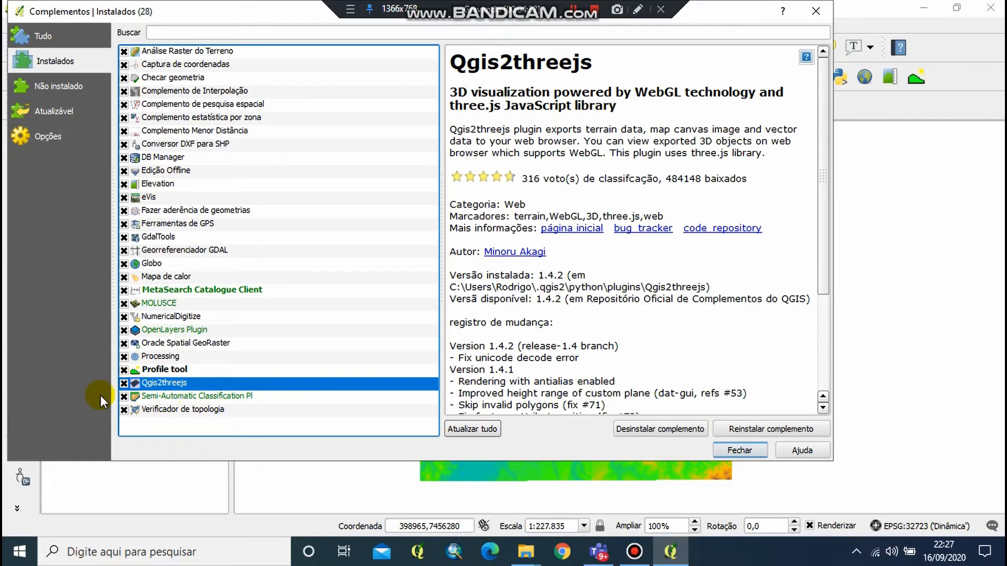
left_click(757, 452)
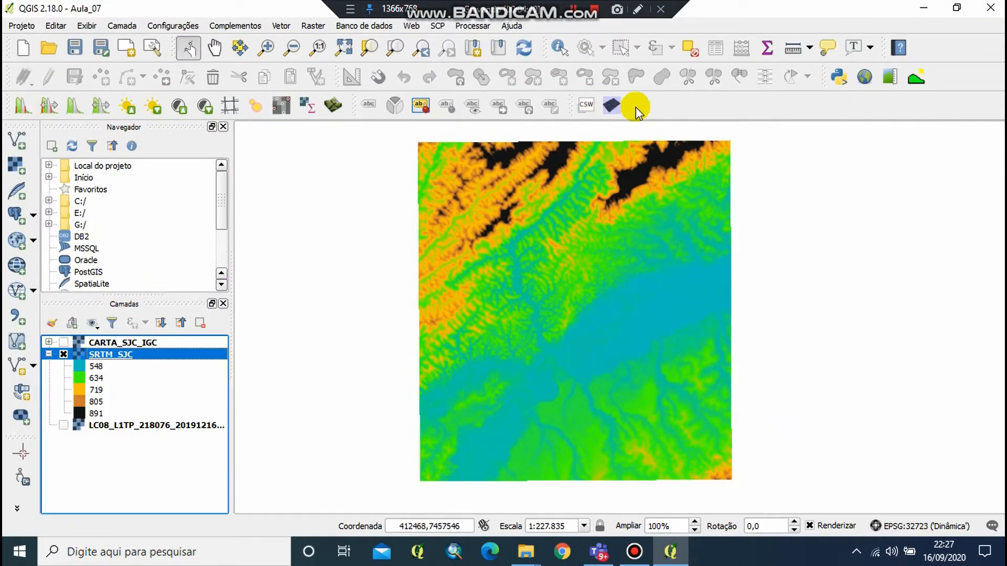
Start Qgis2threejs with the 3DViewer(dat-gui).html template, set the DEM layer to SRTM_SJC and review the World vertical exaggeration setting
left_click(613, 101)
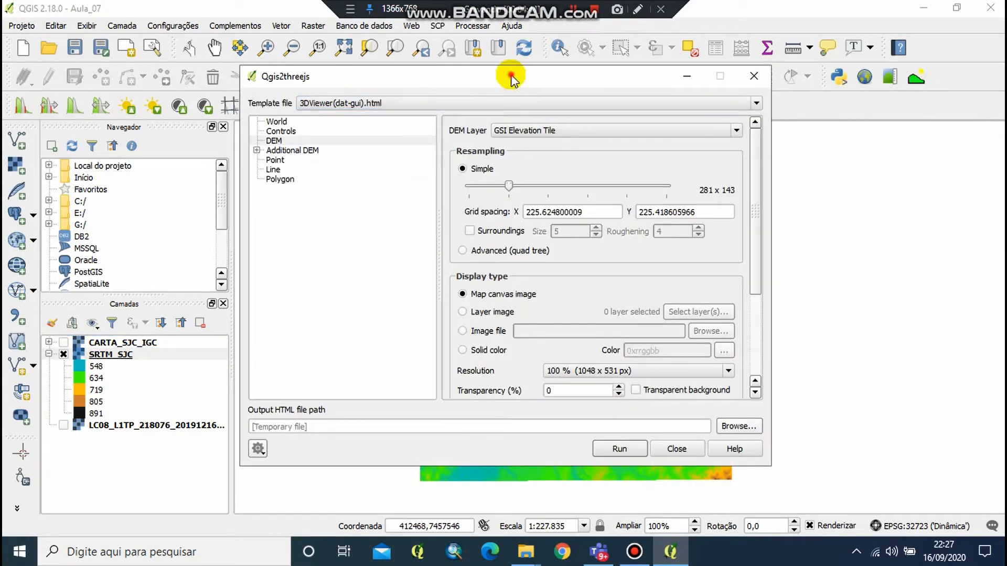
left_click(658, 92)
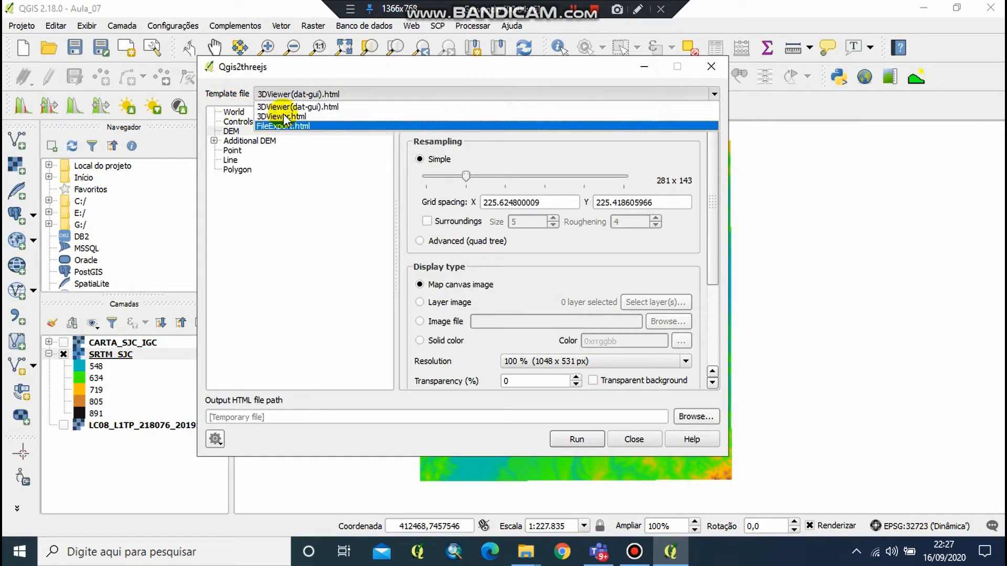
left_click(344, 107)
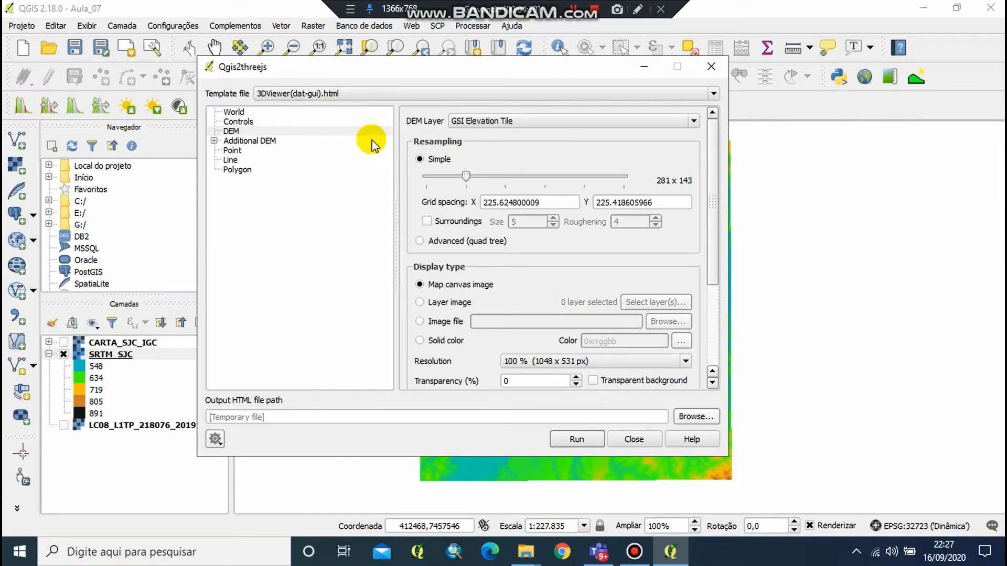
left_click(583, 121)
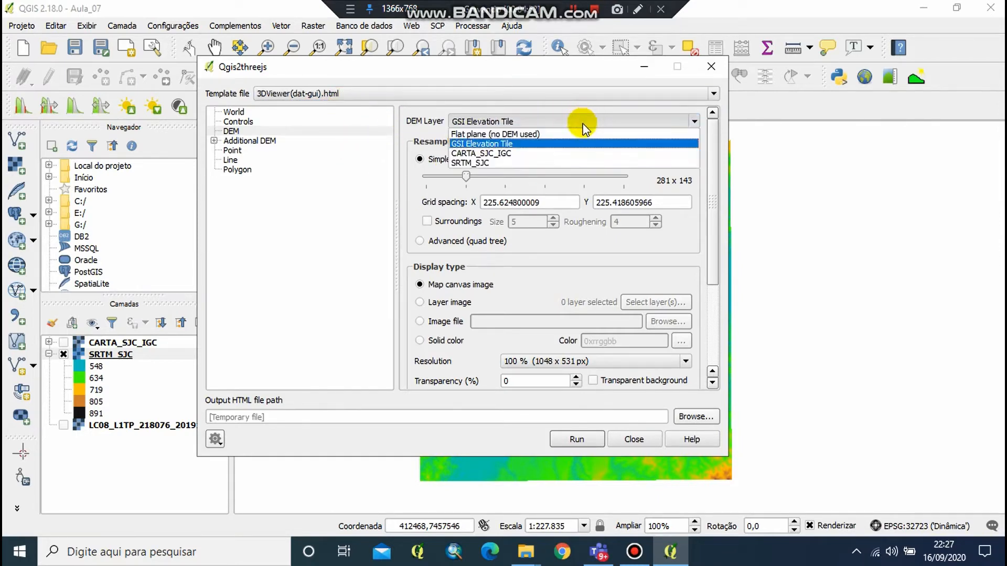
left_click(514, 163)
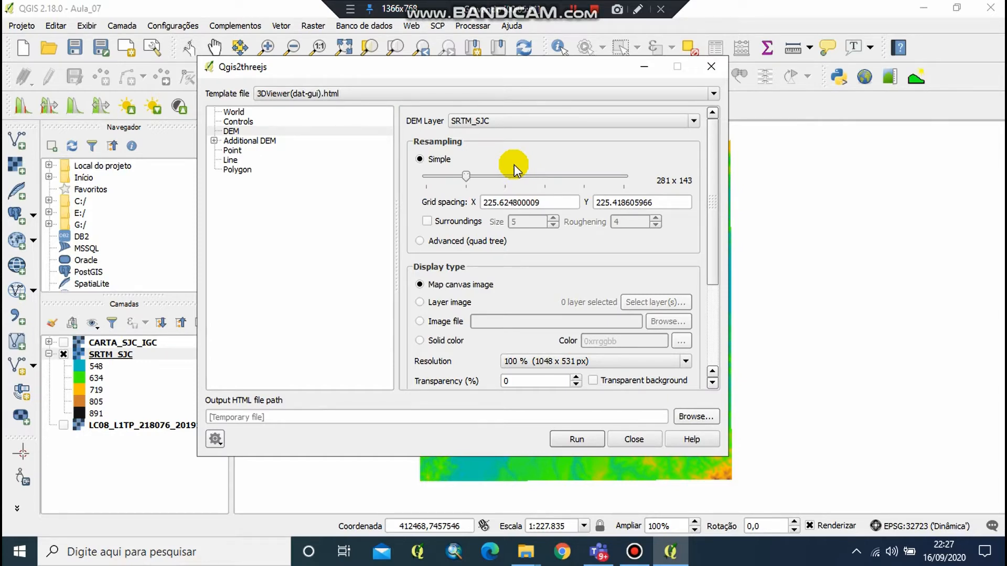
left_click(236, 114)
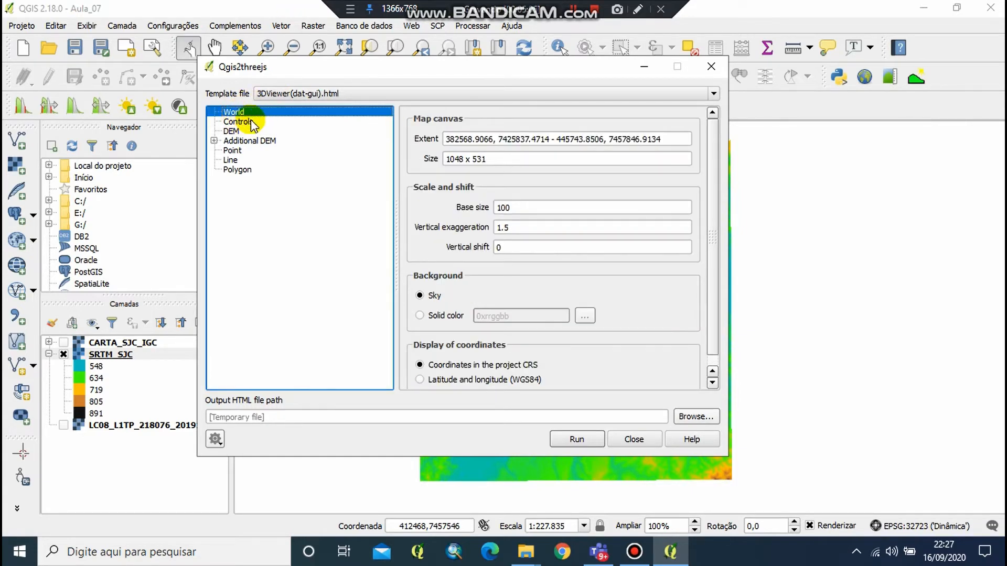
left_click_drag(524, 225, 479, 225)
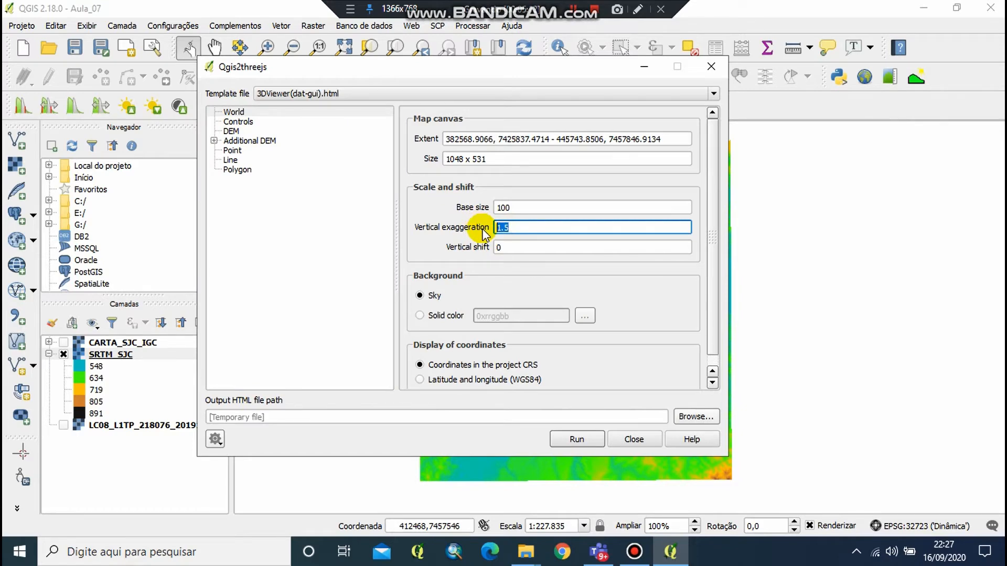
Export the terrain with simple DEM resampling at 562 x 285, and switch to the generated 3D view in Chrome
left_click(231, 131)
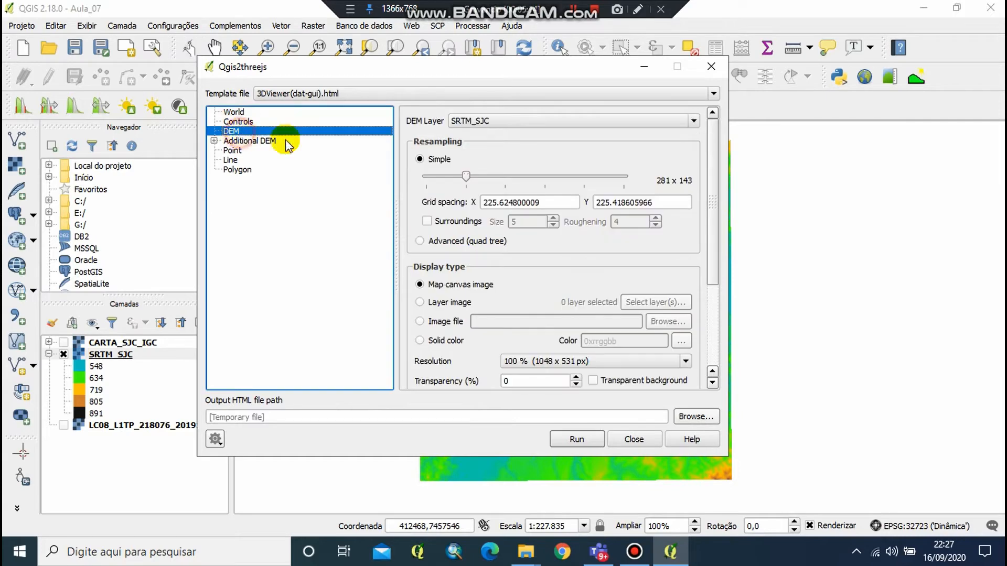
left_click_drag(474, 189, 546, 184)
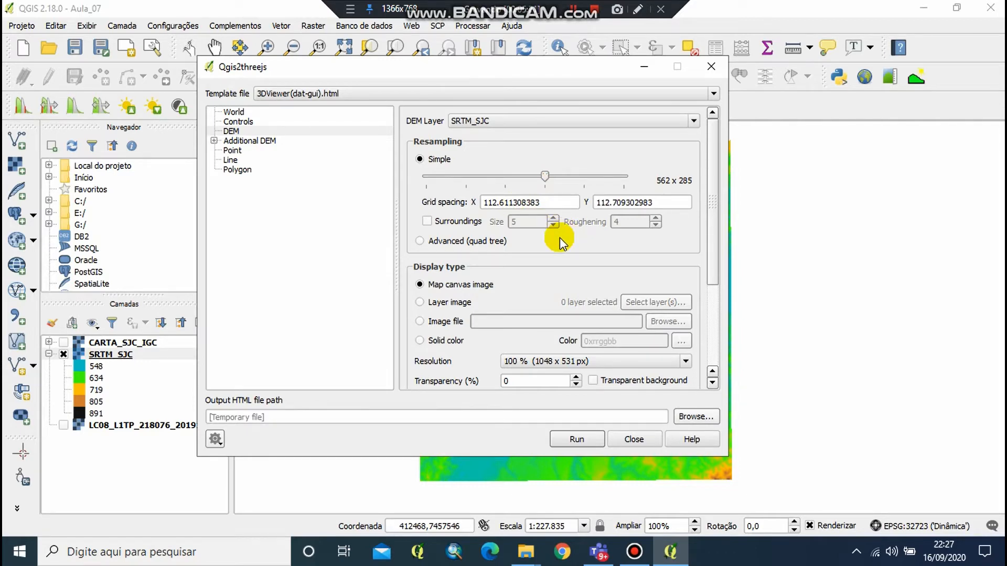
left_click(577, 439)
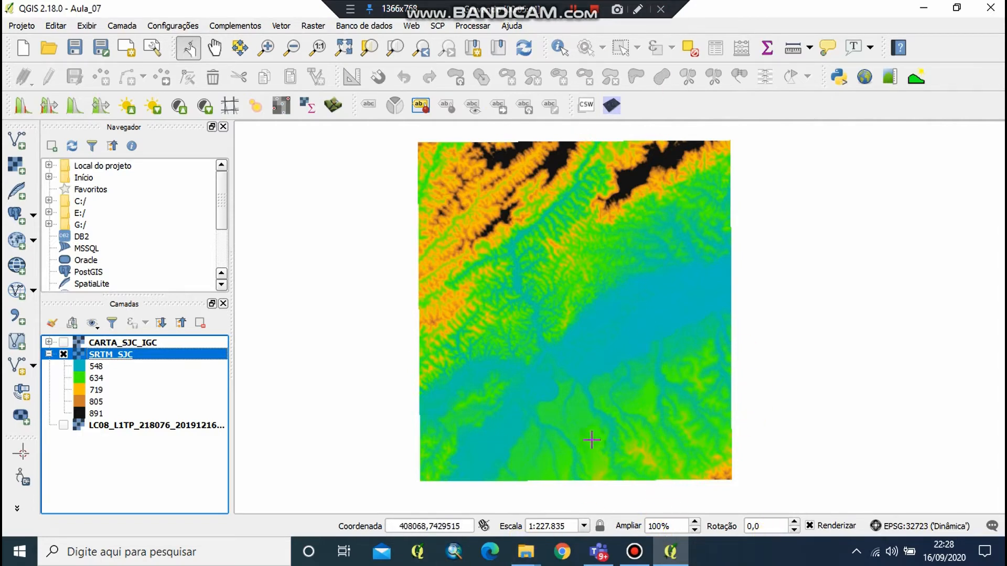
key("alt+Tab")
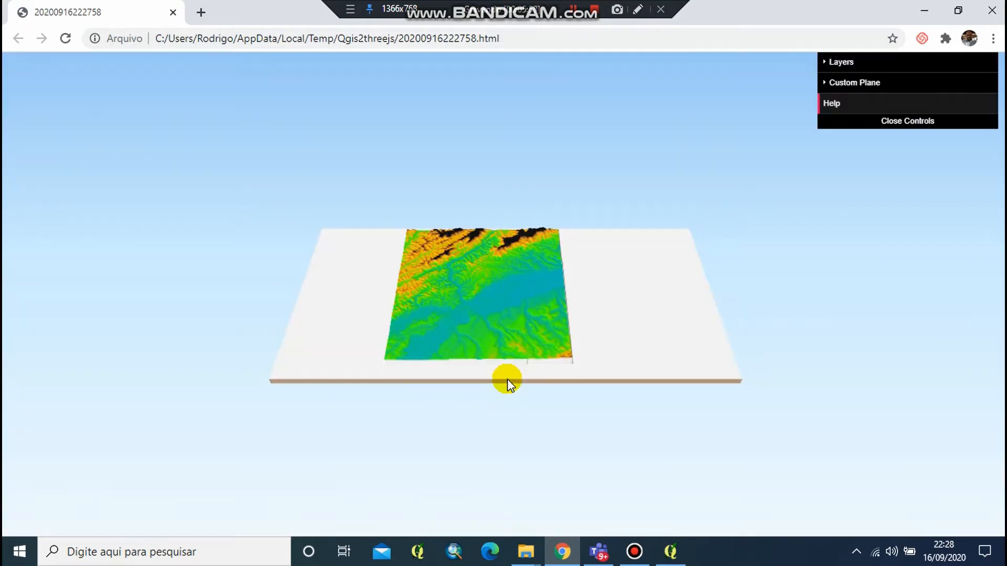
Examine the relief of the generated 3D terrain up close from several angles, and close the browser view
scroll(491, 302, "up", 2)
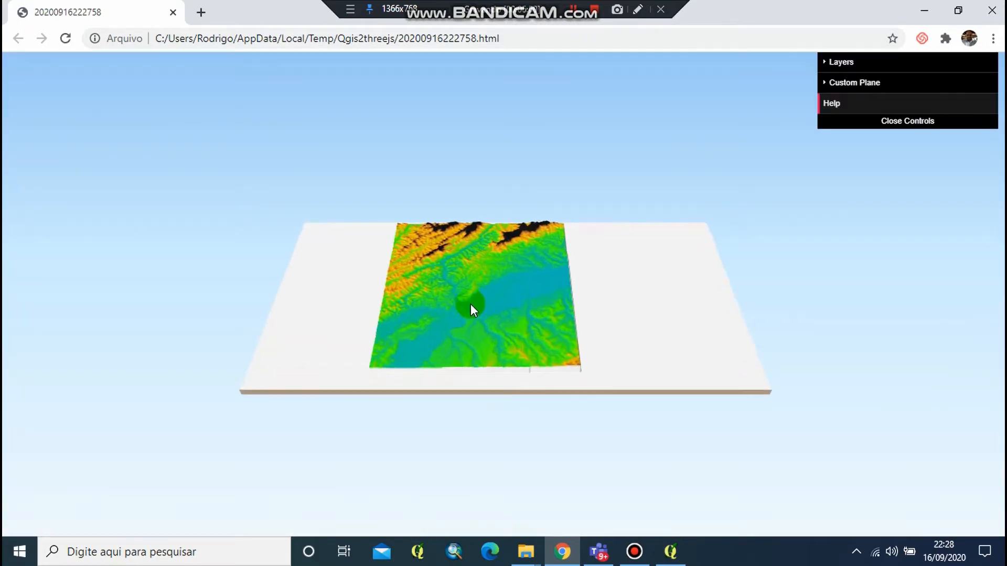
scroll(466, 289, "up", 5)
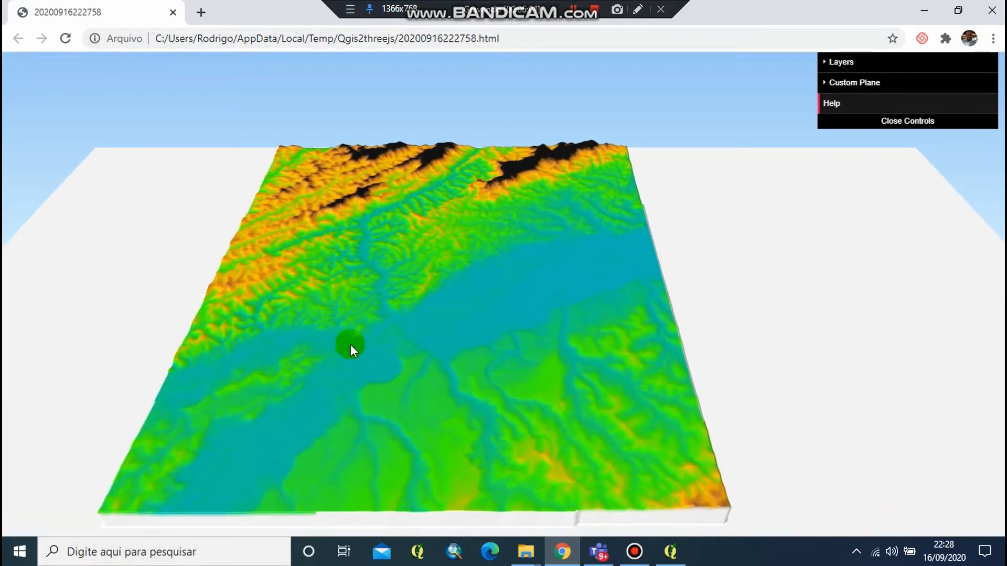
left_click_drag(333, 347, 517, 312)
scroll(483, 262, "up", 6)
left_click_drag(483, 263, 319, 380)
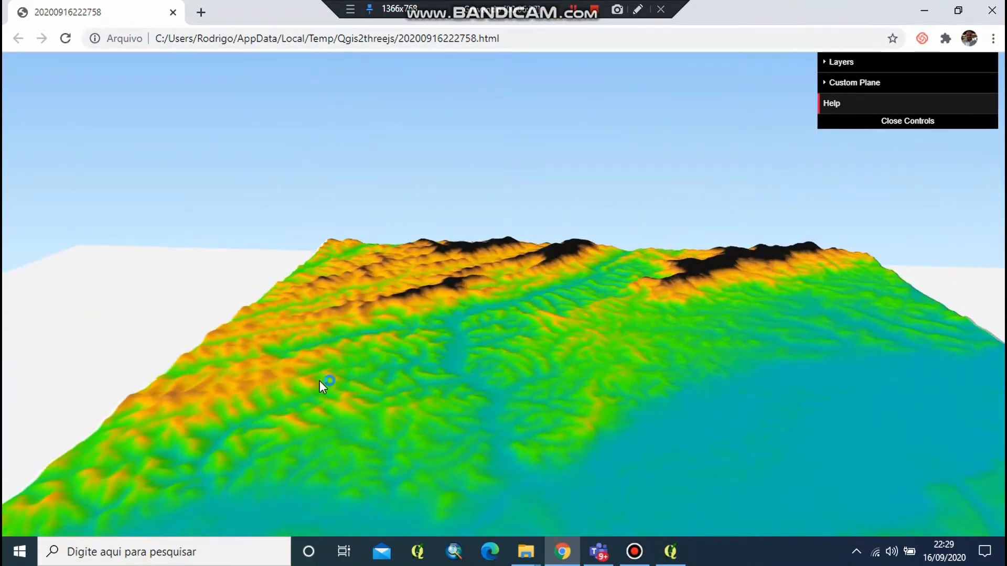
left_click(32, 191)
left_click(1002, 7)
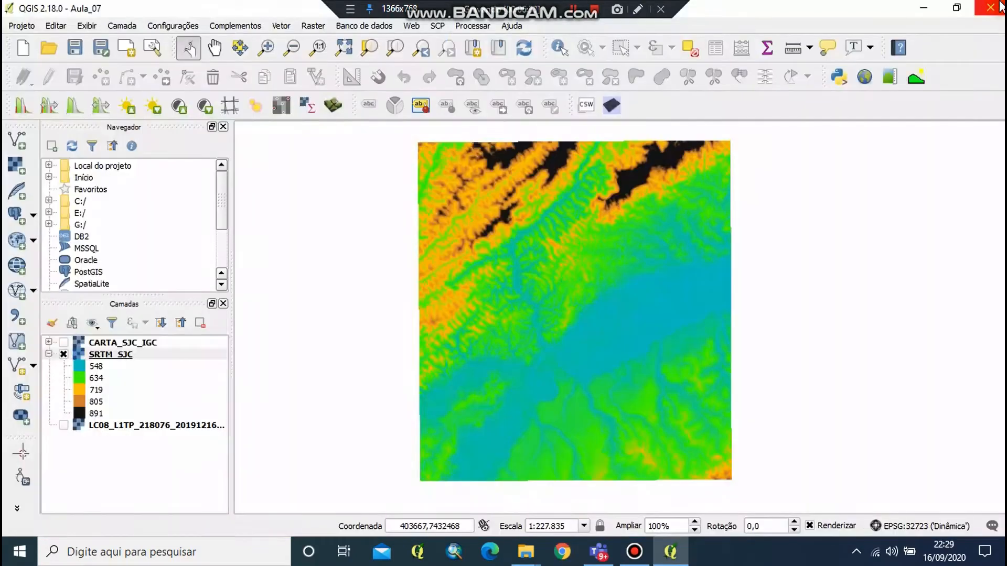
Export the terrain again with Qgis2threejs, using simple DEM resampling at 422 x 214 and a vertical exaggeration of 5
left_click(614, 103)
left_click_drag(581, 186, 563, 194)
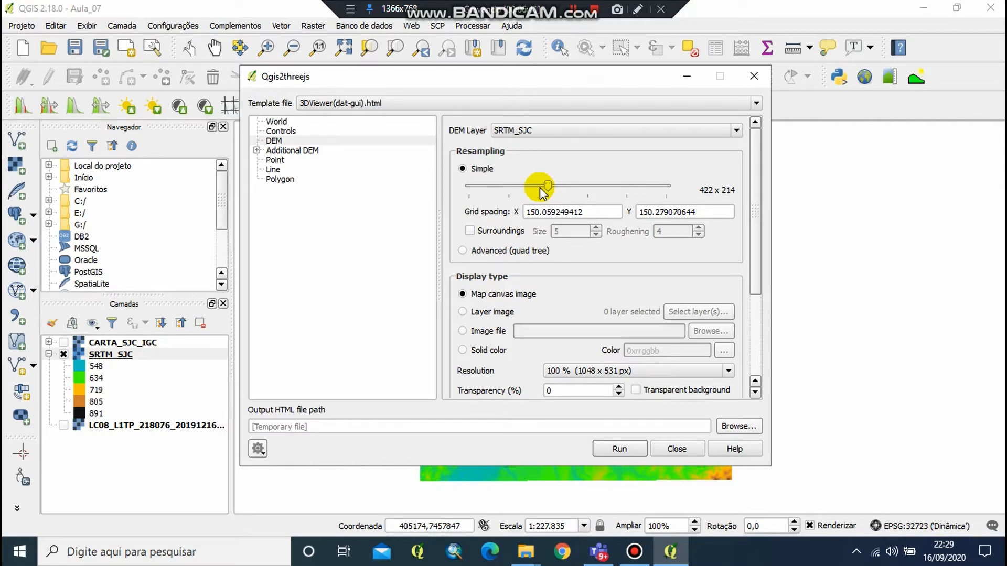
left_click(276, 122)
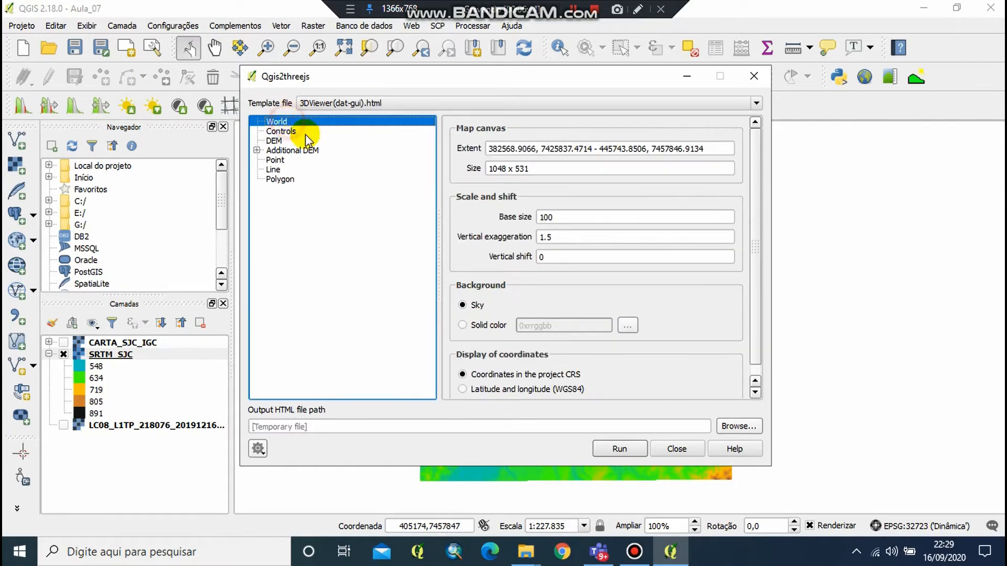
left_click(580, 240)
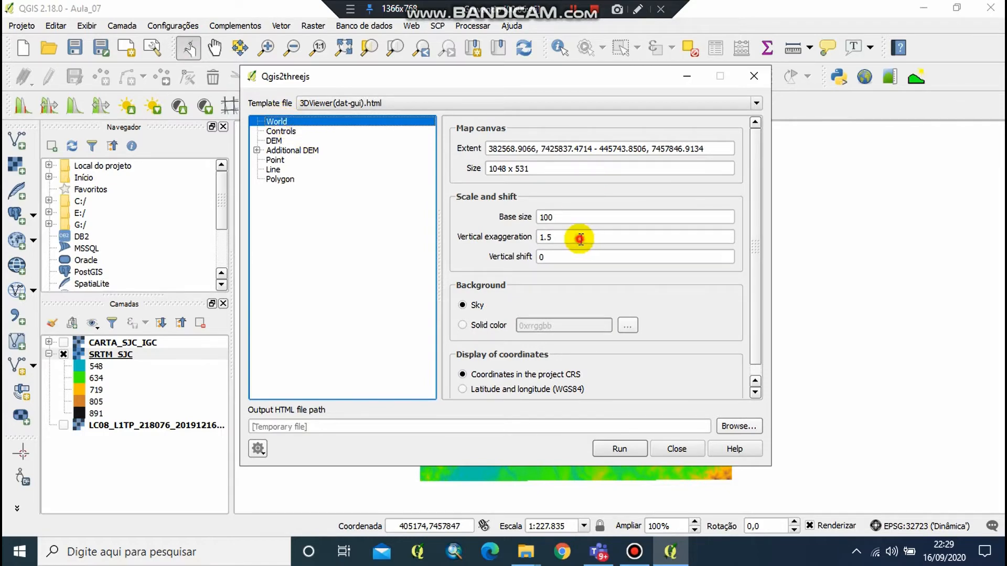
double_click(580, 239)
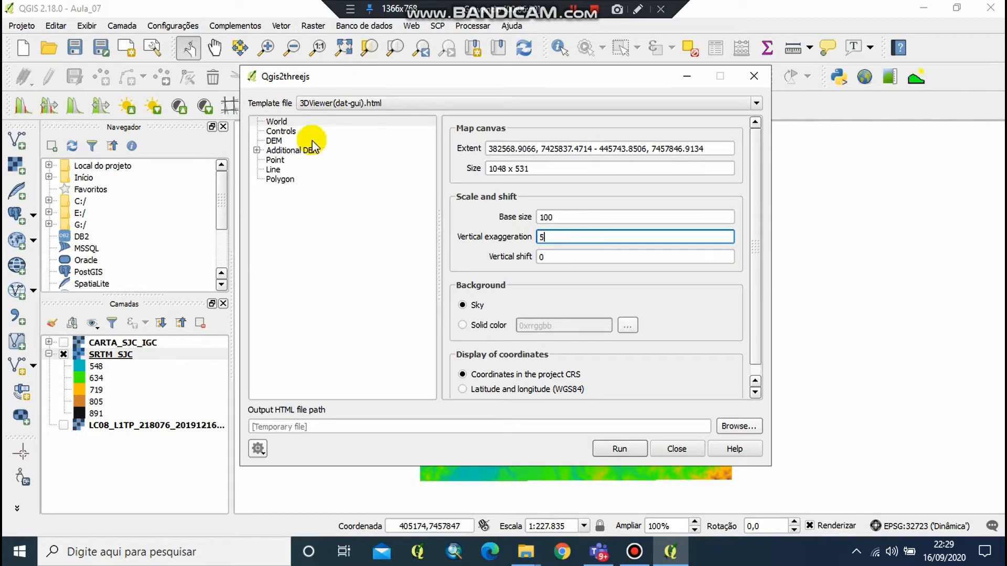
left_click(275, 140)
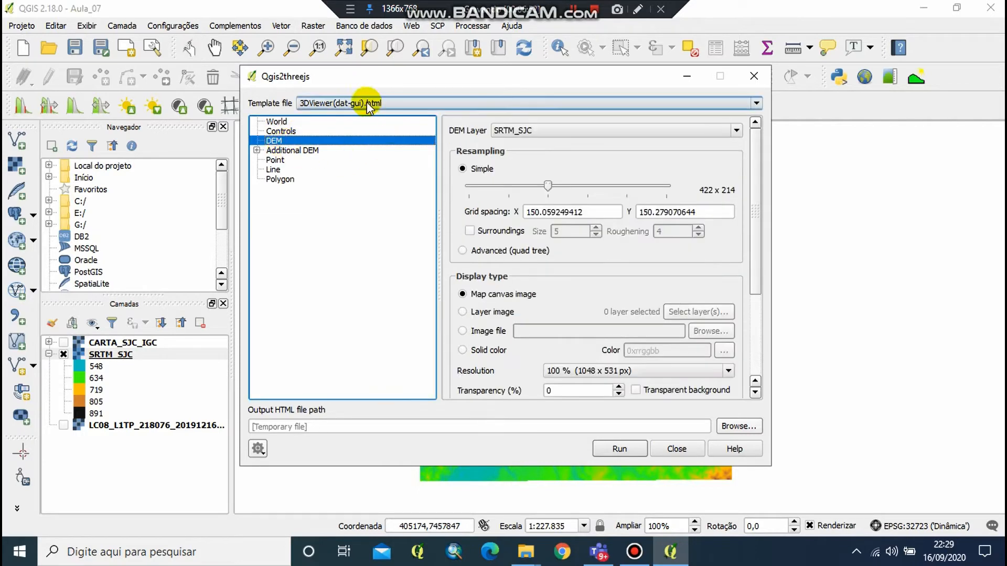
left_click(618, 448)
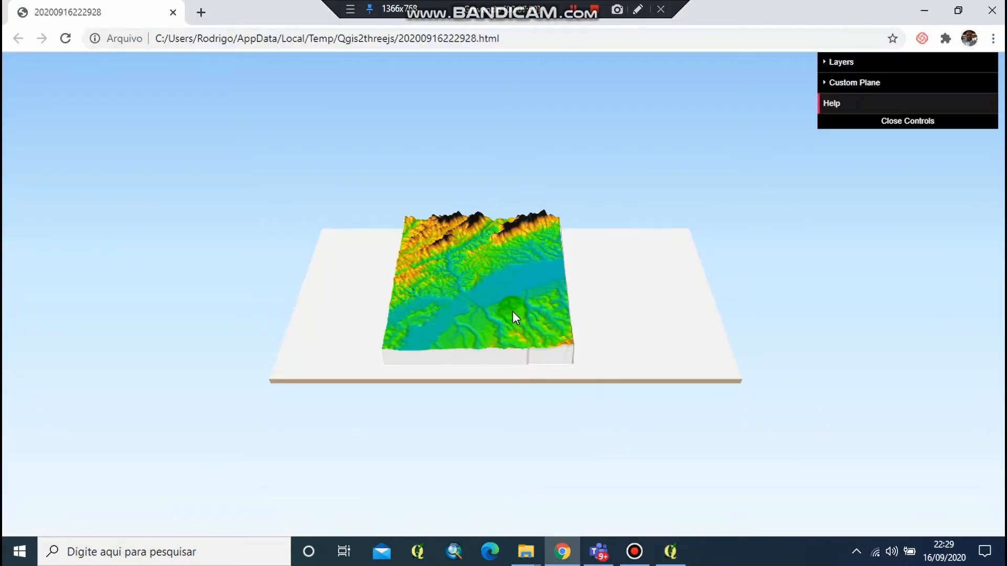
Examine the mountains, valley and sides of the newly exported 3D terrain from different directions, and close the browser view
scroll(414, 323, "up", 5)
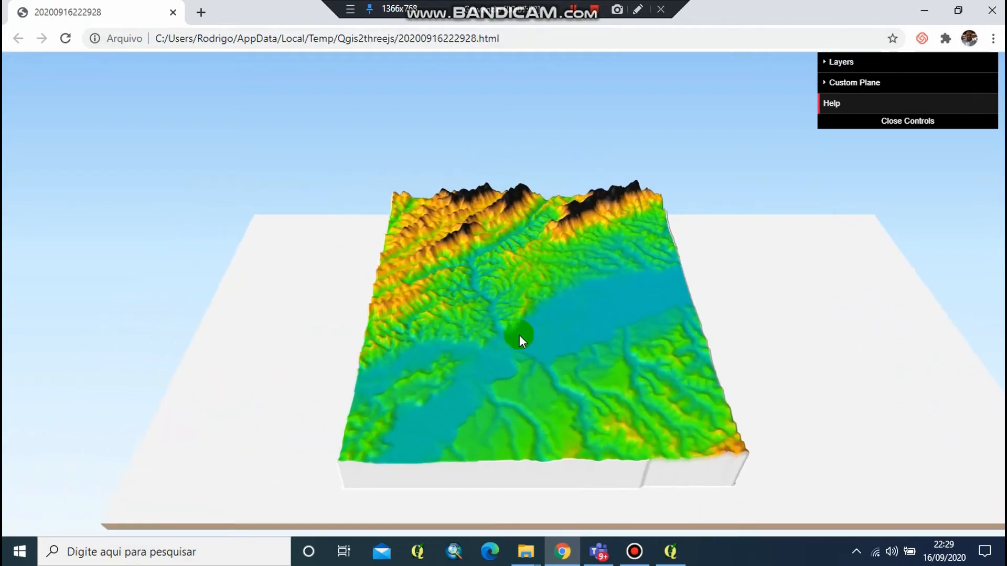
left_click_drag(519, 335, 693, 385)
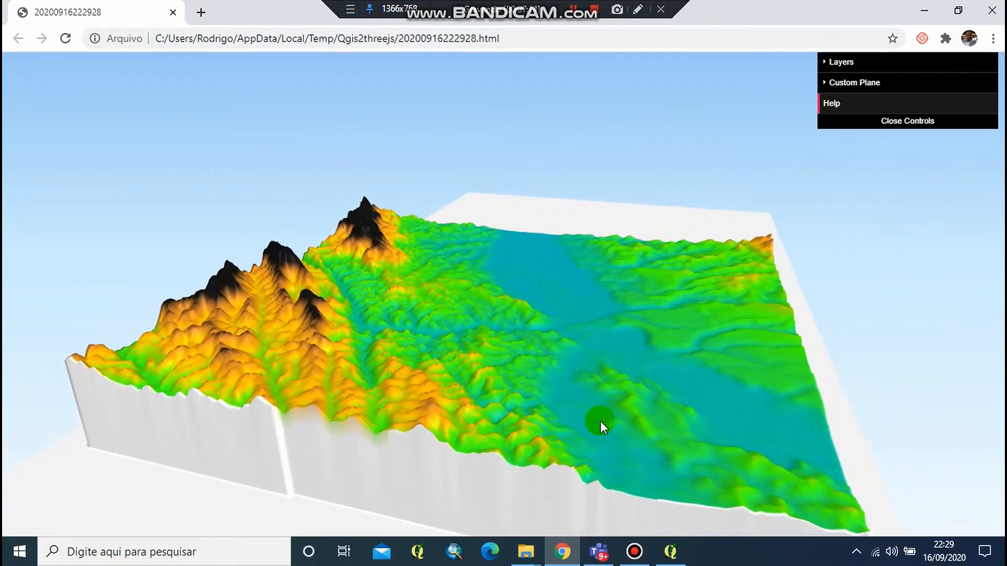
left_click_drag(599, 442, 378, 417)
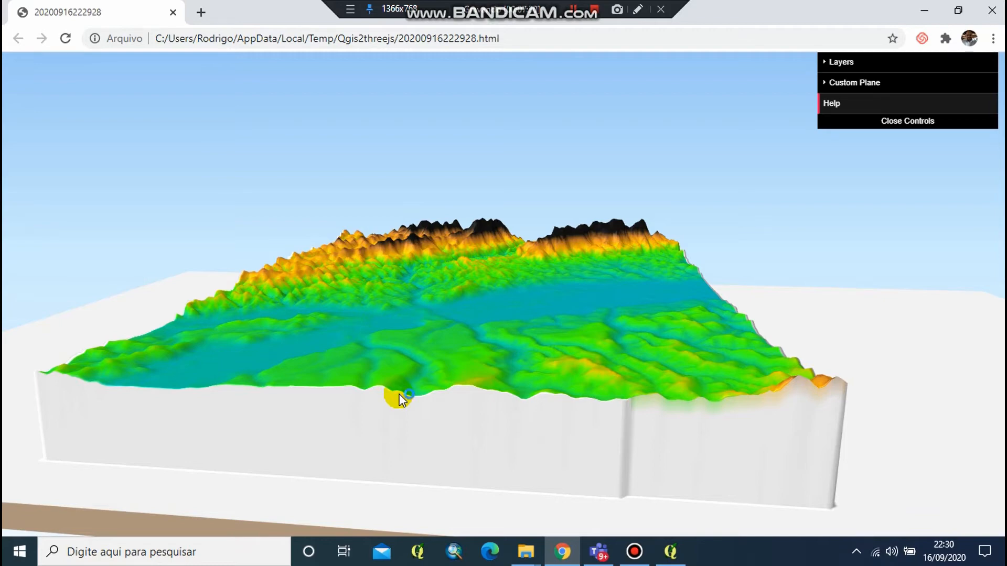
left_click_drag(423, 319, 418, 356)
left_click_drag(445, 298, 148, 334)
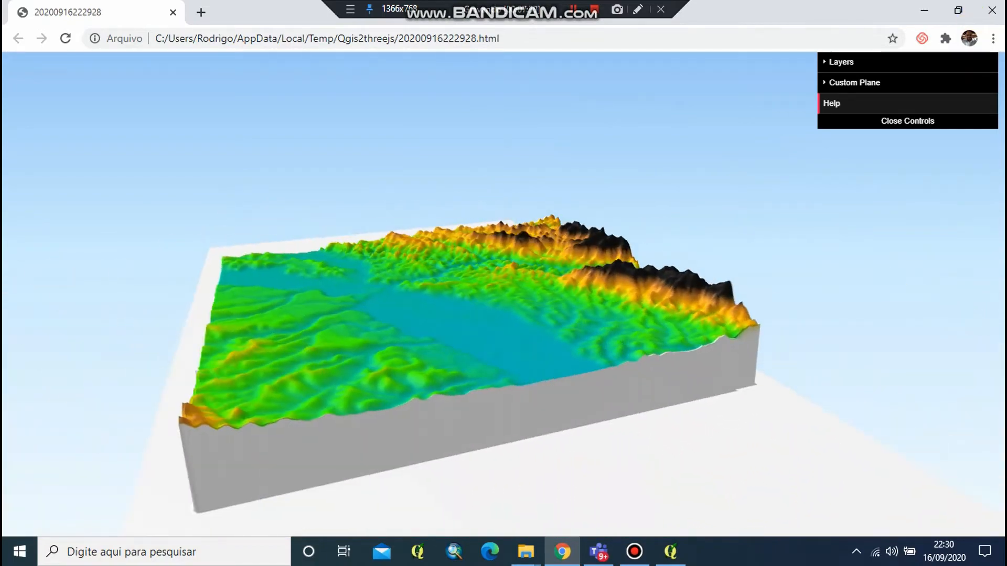
left_click(992, 10)
Set the Qgis2threejs World vertical exaggeration to 8 and export the 3D terrain
left_click(612, 105)
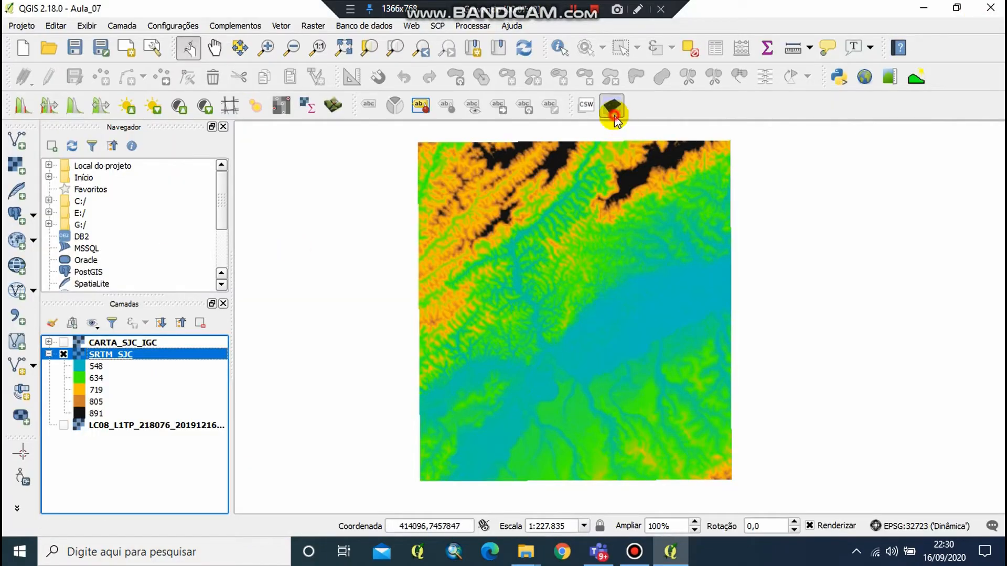
left_click(286, 124)
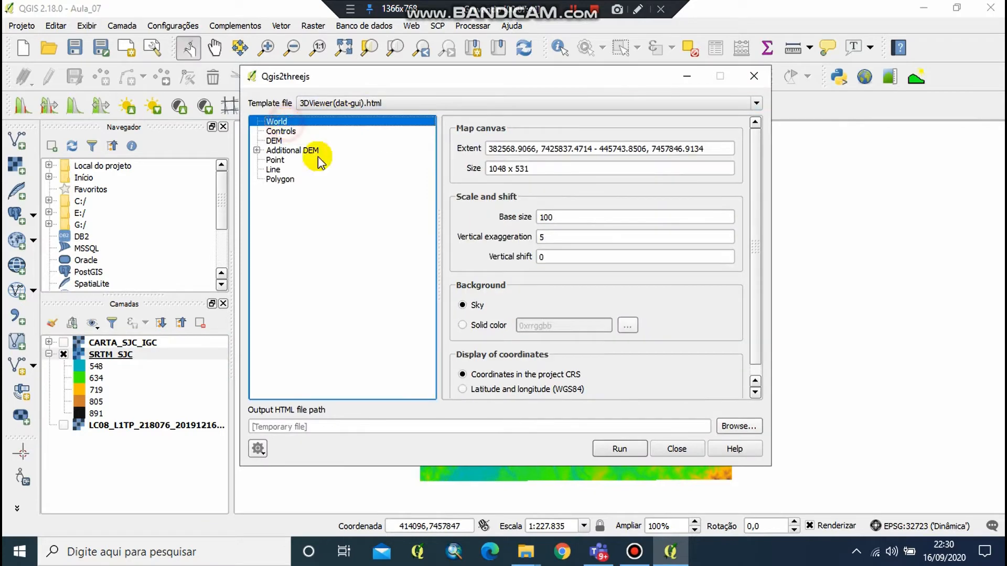
double_click(573, 238)
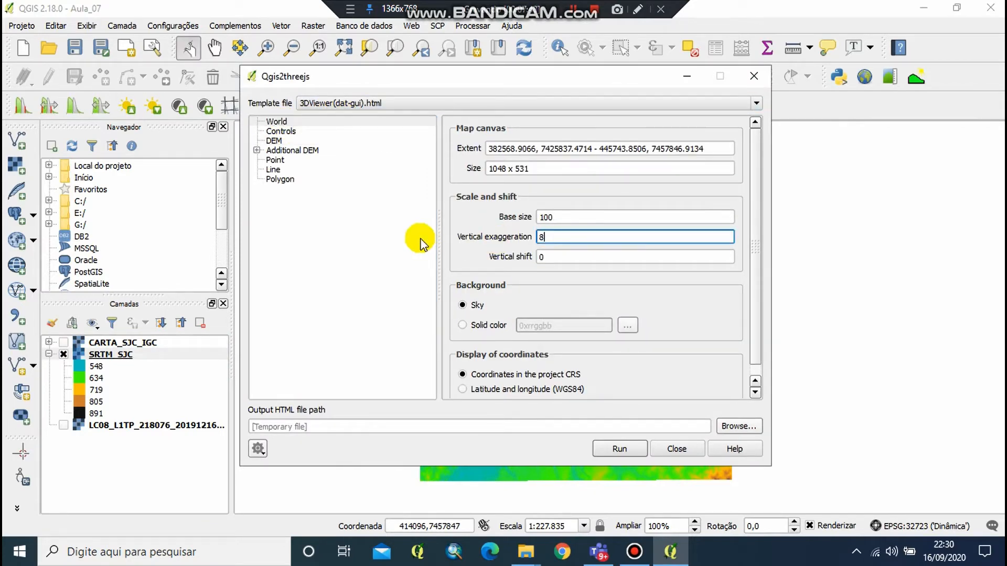
left_click(627, 451)
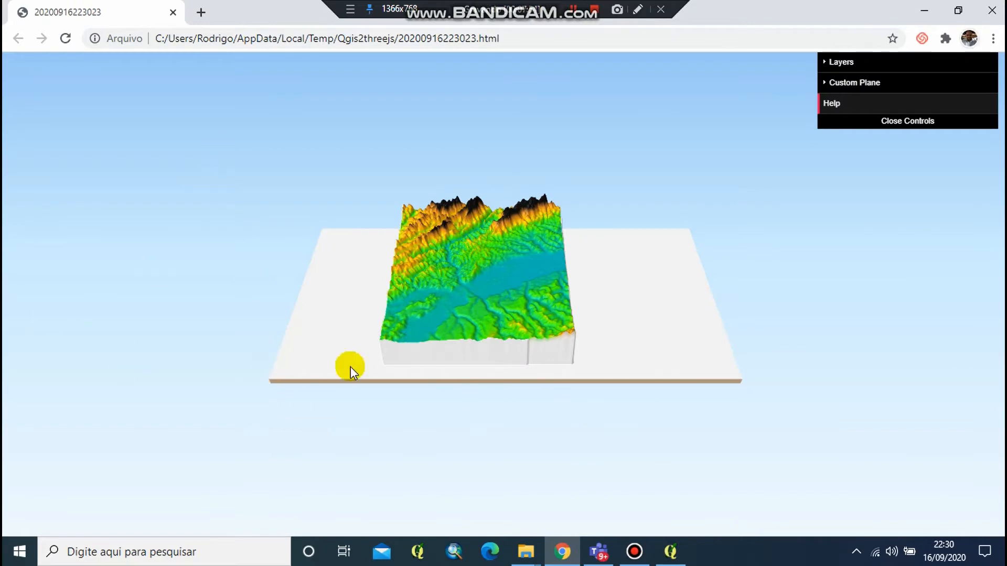
Inspect the more strongly exaggerated 3D terrain at different distances and tilts, and close the browser view
scroll(454, 259, "up", 5)
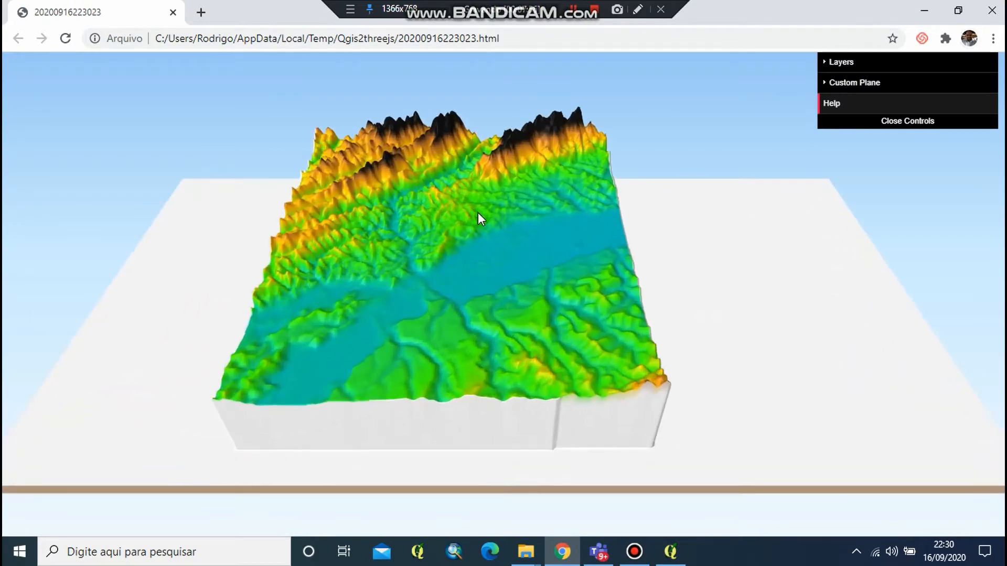
left_click_drag(477, 213, 514, 250)
scroll(512, 253, "down", 5)
left_click_drag(381, 319, 506, 374)
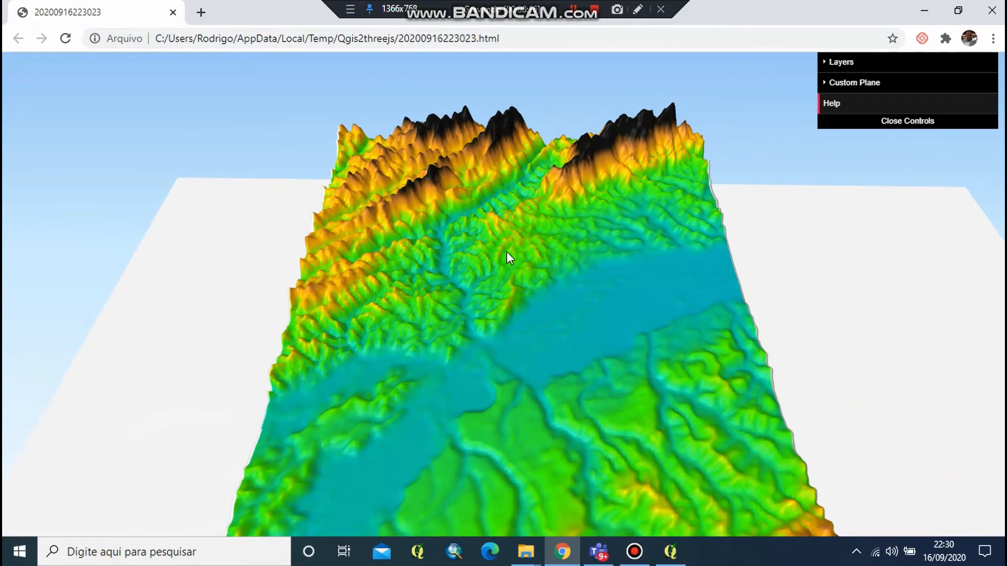
left_click_drag(507, 257, 520, 292)
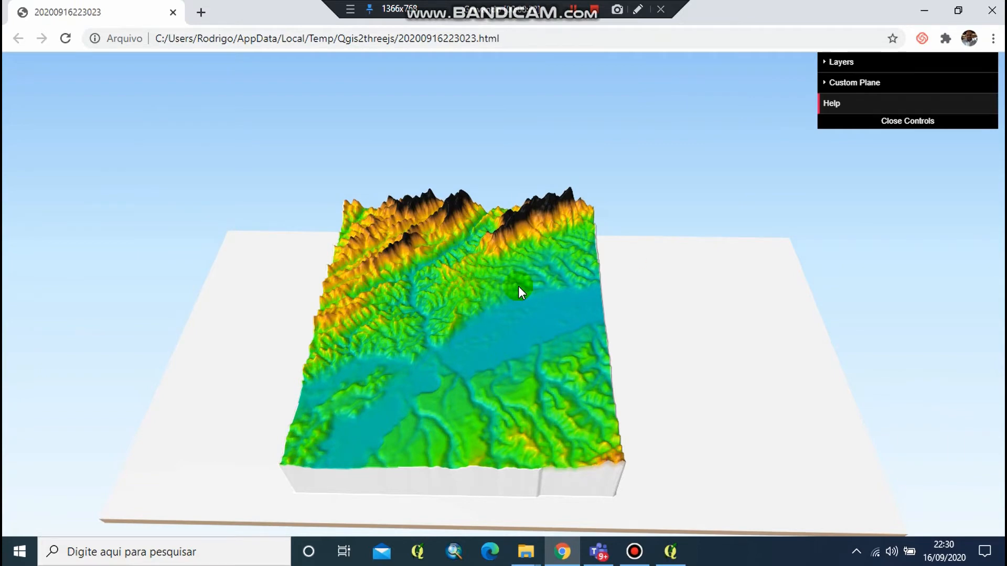
scroll(493, 353, "up", 2)
left_click_drag(528, 401, 529, 351)
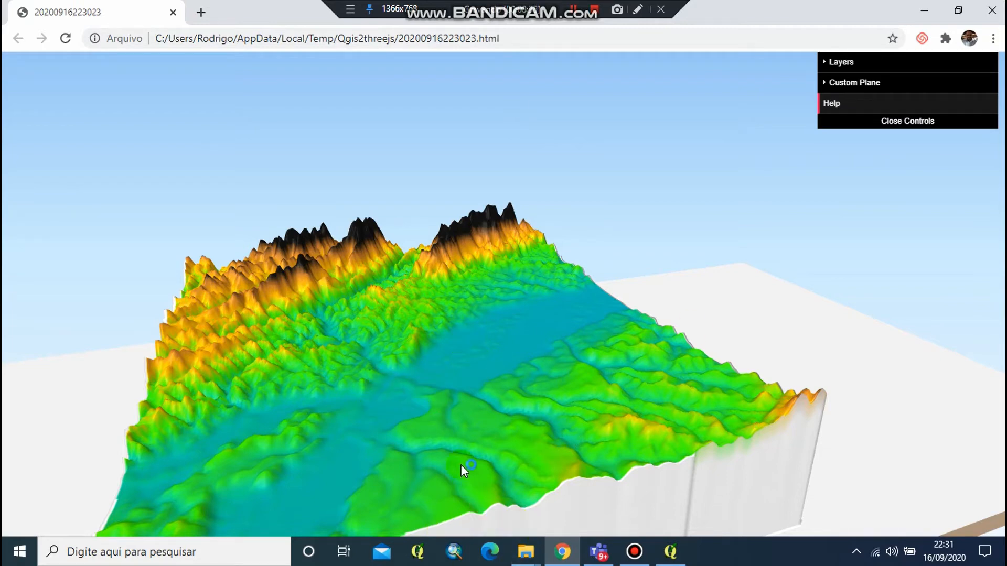
left_click(992, 10)
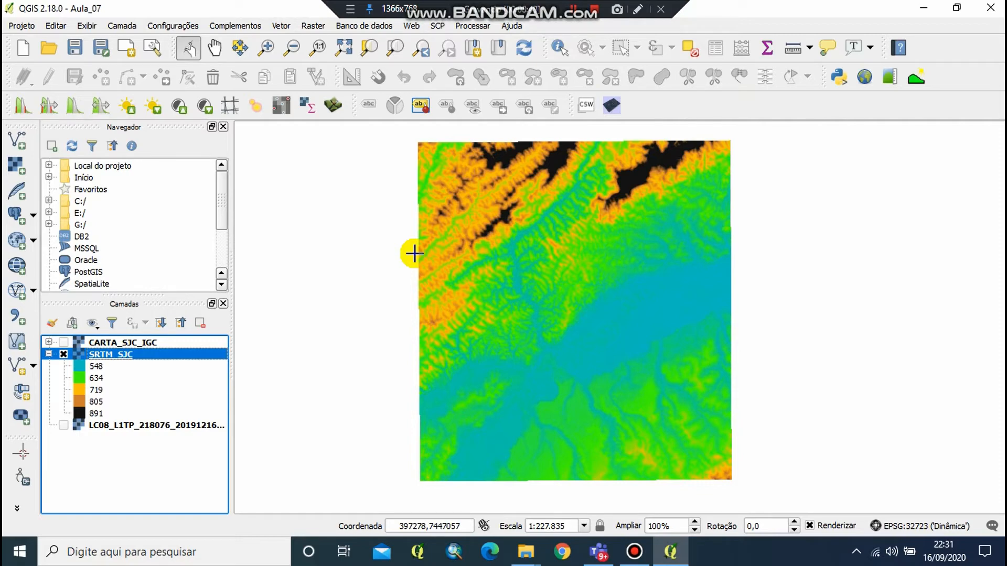
left_click(583, 13)
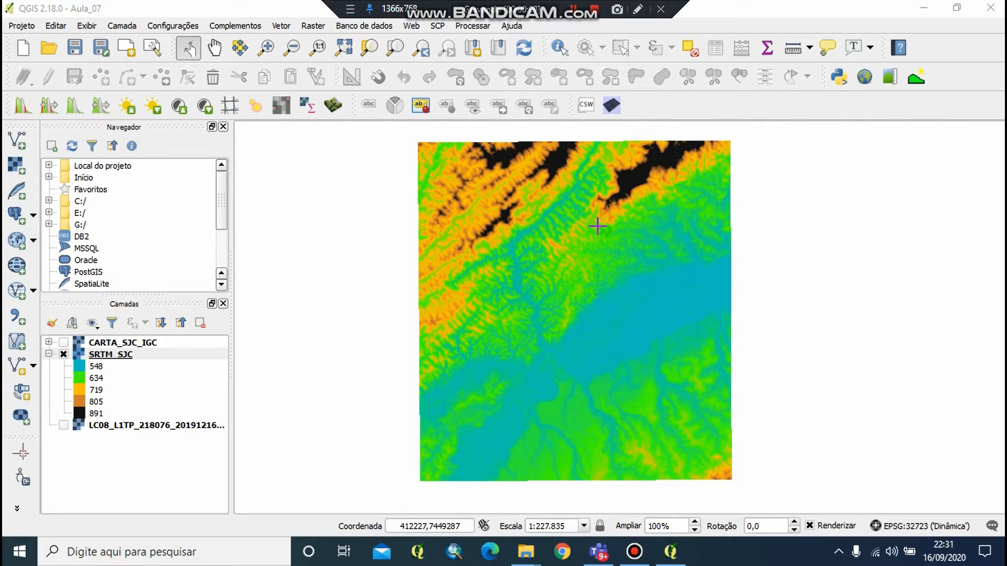
Turn on the CARTA_SJC_IGC layer and examine the contour lines around its hills at close range
left_click(63, 342)
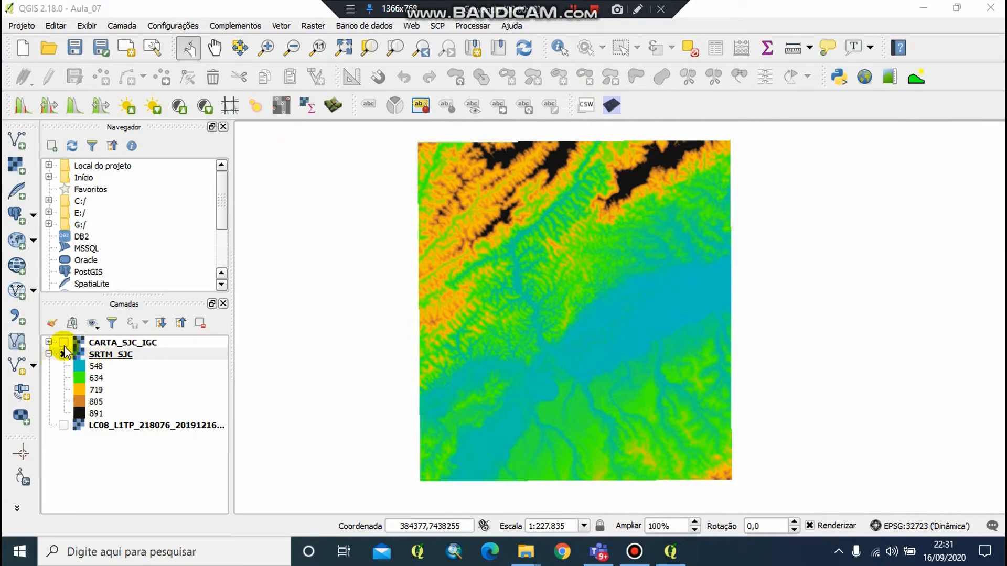
scroll(535, 358, "up", 4)
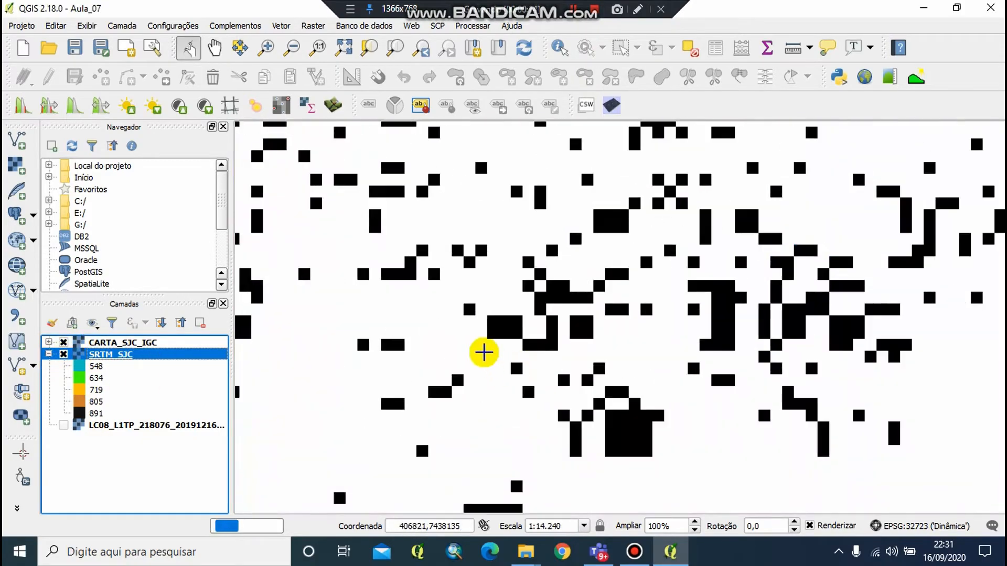
scroll(425, 309, "up", 1)
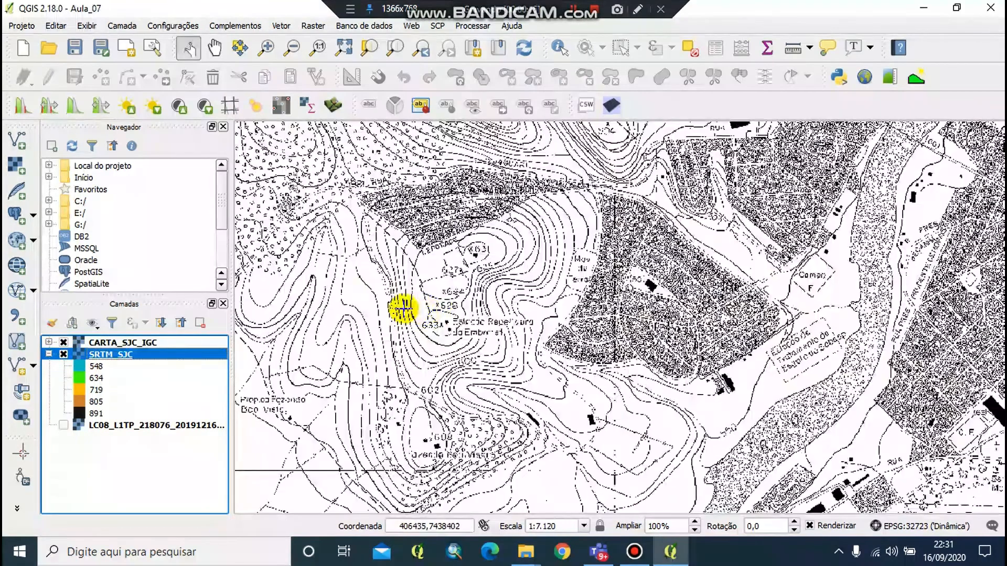
left_click_drag(404, 304, 617, 308)
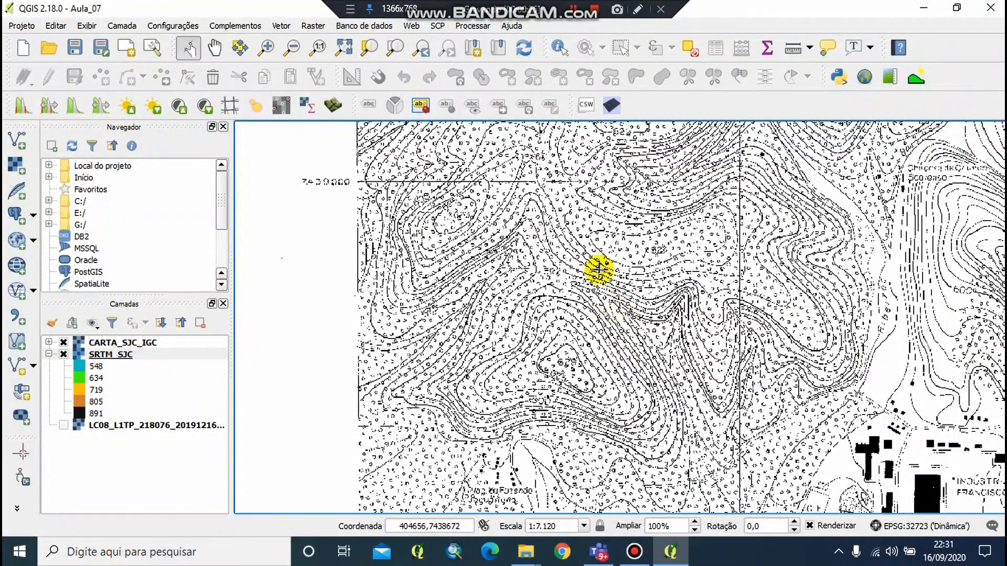
scroll(572, 353, "up", 1)
scroll(635, 237, "down", 1)
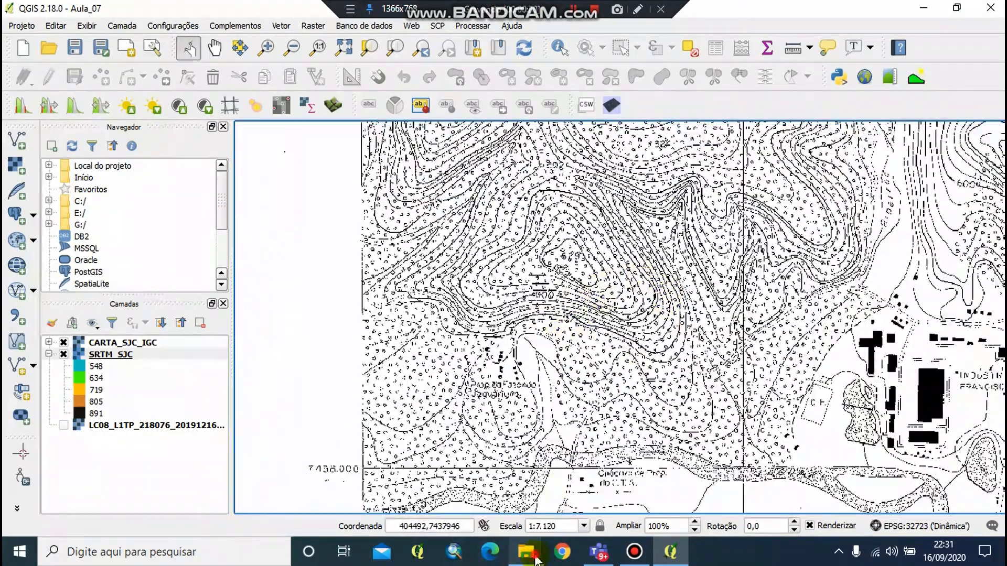
Switch to the Aula_07 folder in File Explorer and open the SF_23_Y_D_II_1_SO_B map sheet in the Windows photo viewer
mouse_move(525, 551)
left_click(573, 483)
left_click_drag(454, 351, 542, 398)
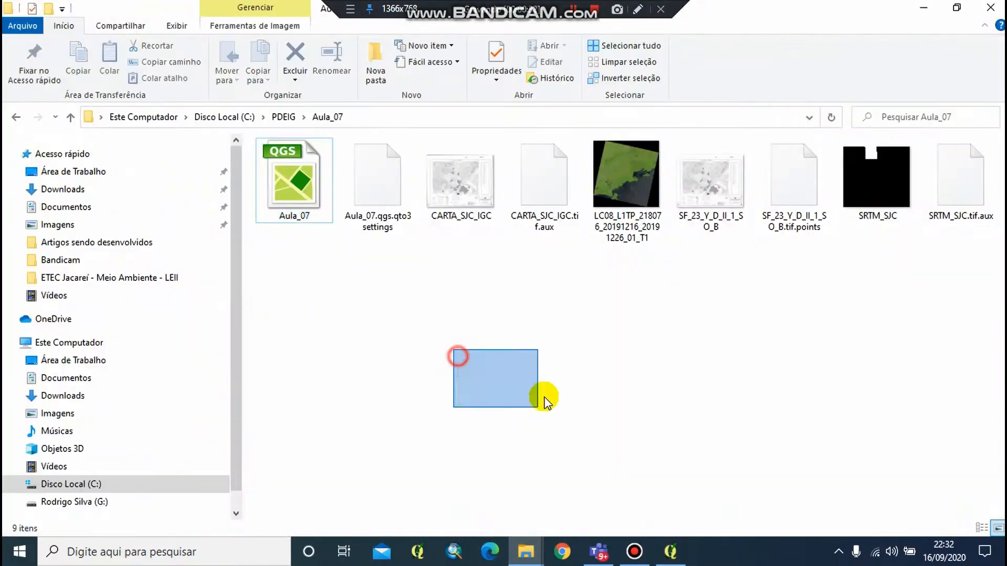
left_click(453, 198)
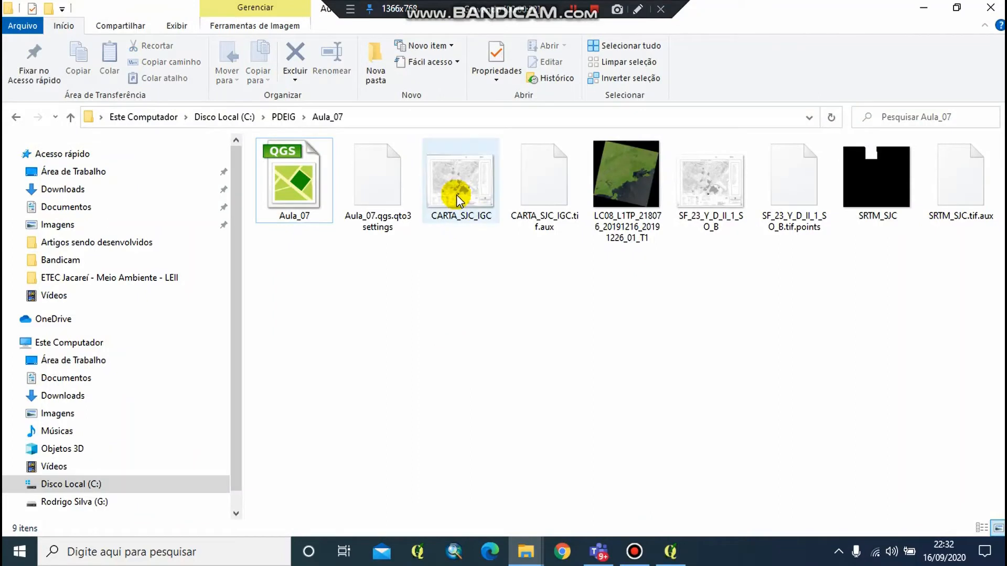
left_click(523, 339)
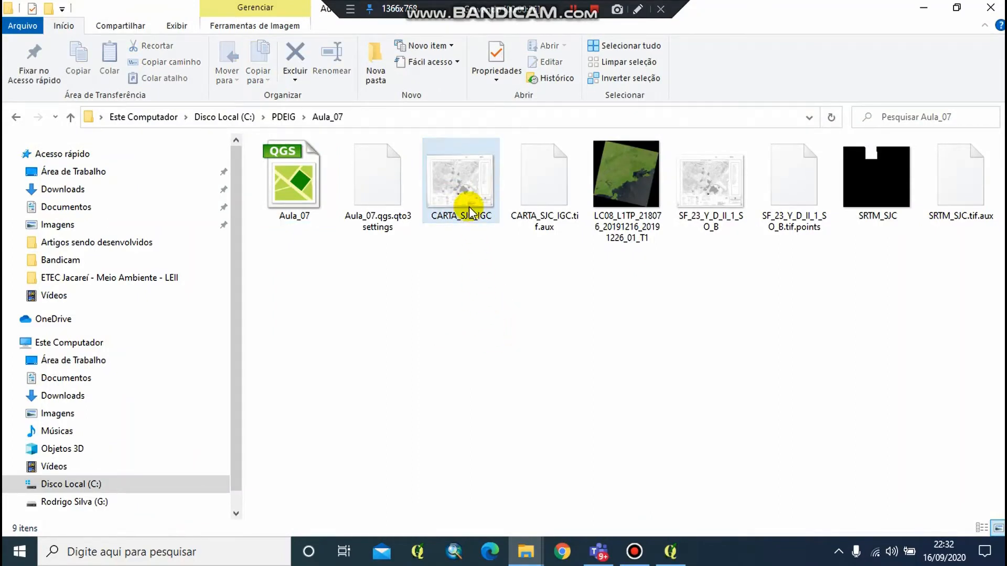
left_click(732, 226)
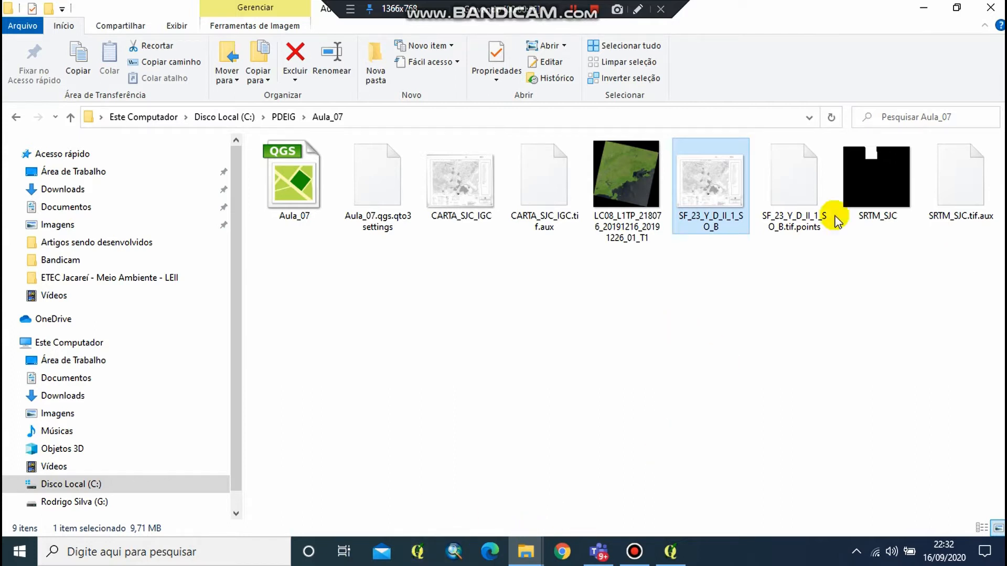
left_click(694, 301)
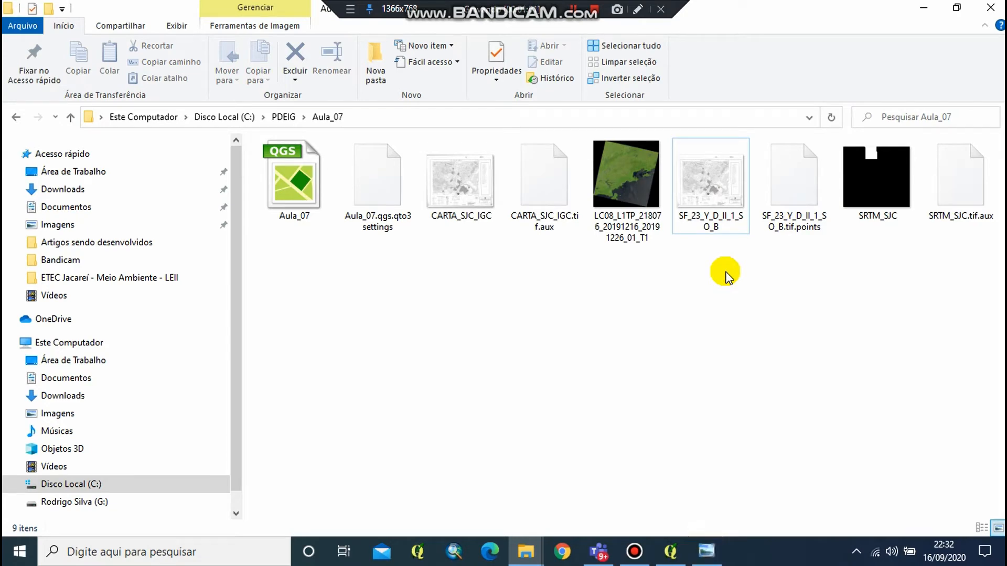
left_click(708, 550)
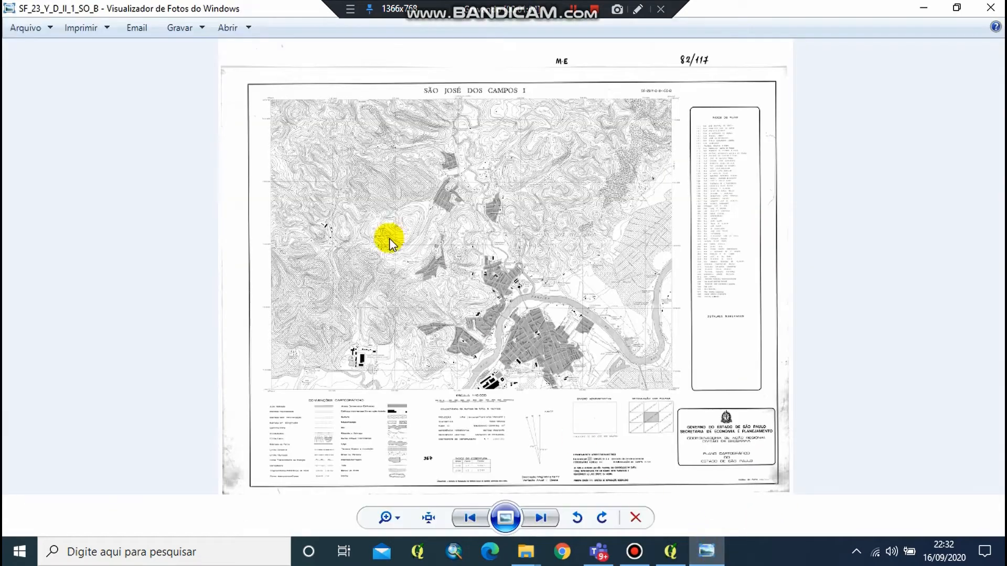
Examine the contour lines of the forested hills along the western side of the map sheet at close range
scroll(376, 333, "up", 5)
left_click_drag(322, 332, 835, 313)
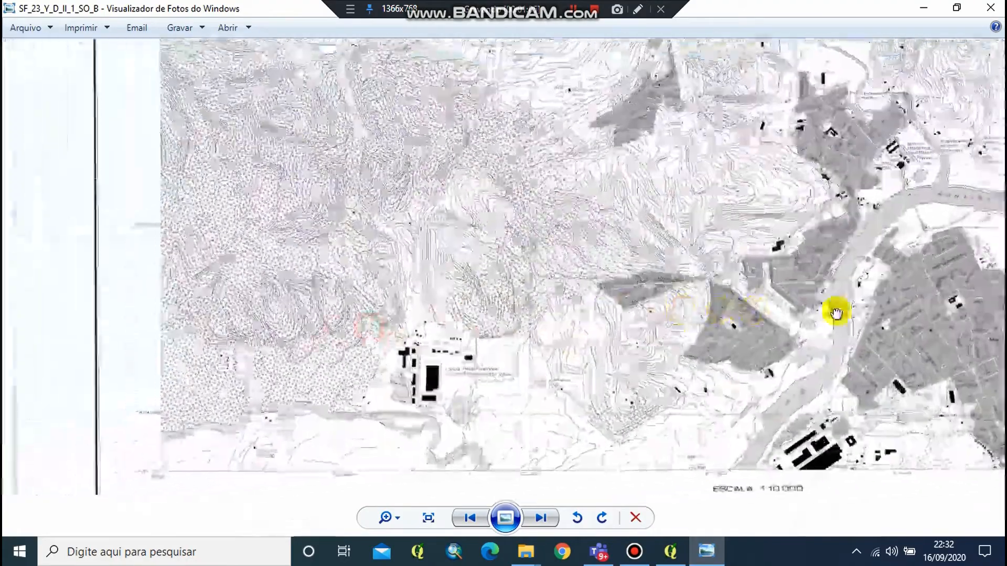
scroll(449, 315, "up", 4)
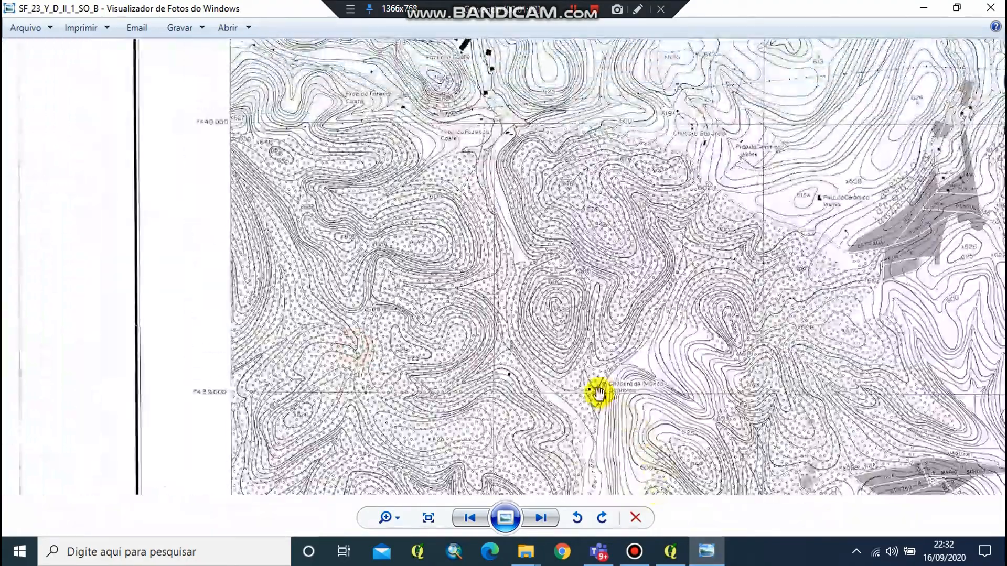
scroll(424, 324, "up", 4)
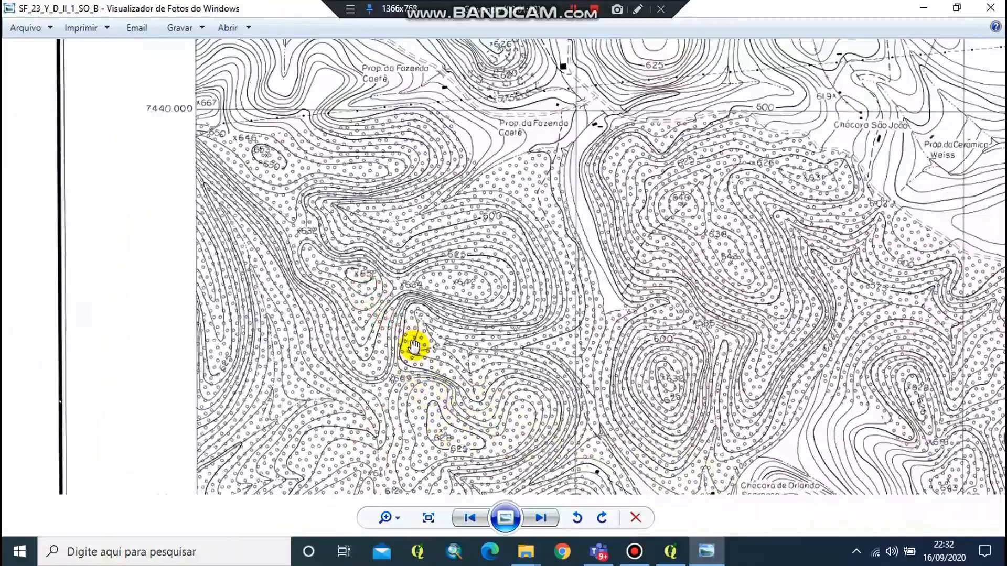
scroll(415, 346, "up", 1)
scroll(407, 343, "down", 1)
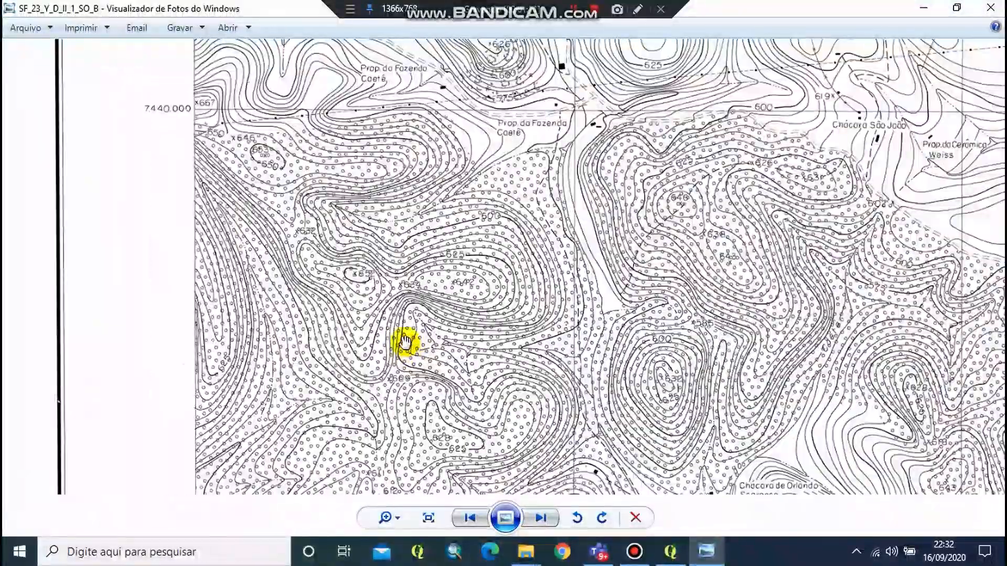
scroll(404, 342, "up", 2)
scroll(401, 344, "down", 3)
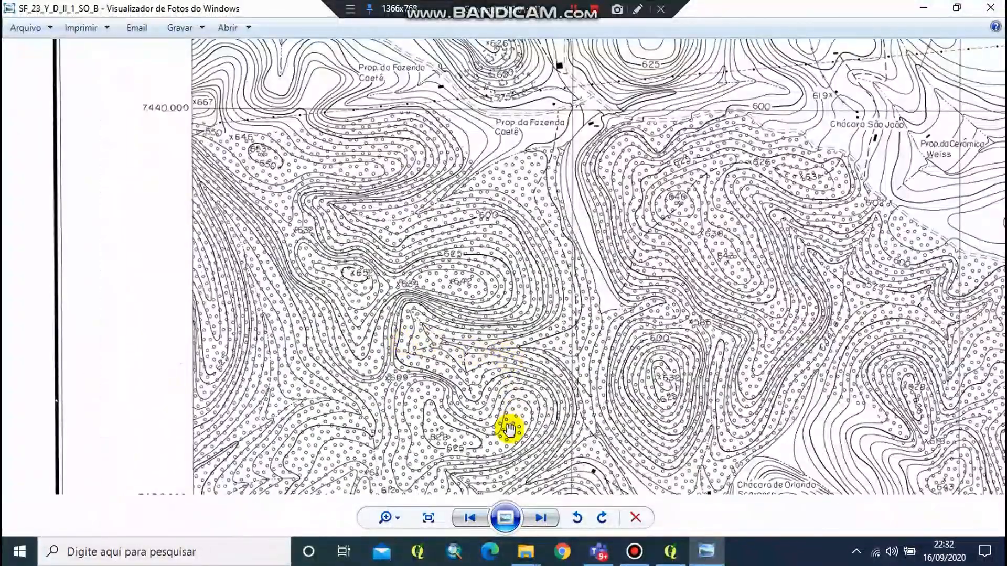
Switch to QGIS and locate the triangular hill above Prop. da Fazenda Jaguariúna on the CARTA_SJC_IGC layer
key("alt+Tab")
key("alt+Tab")
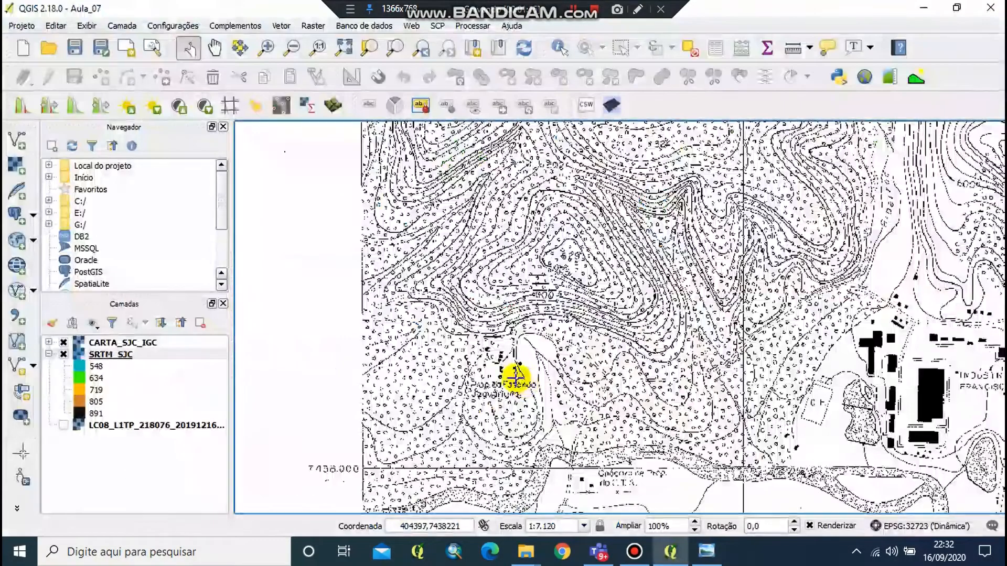
scroll(516, 375, "down", 3)
scroll(513, 378, "up", 3)
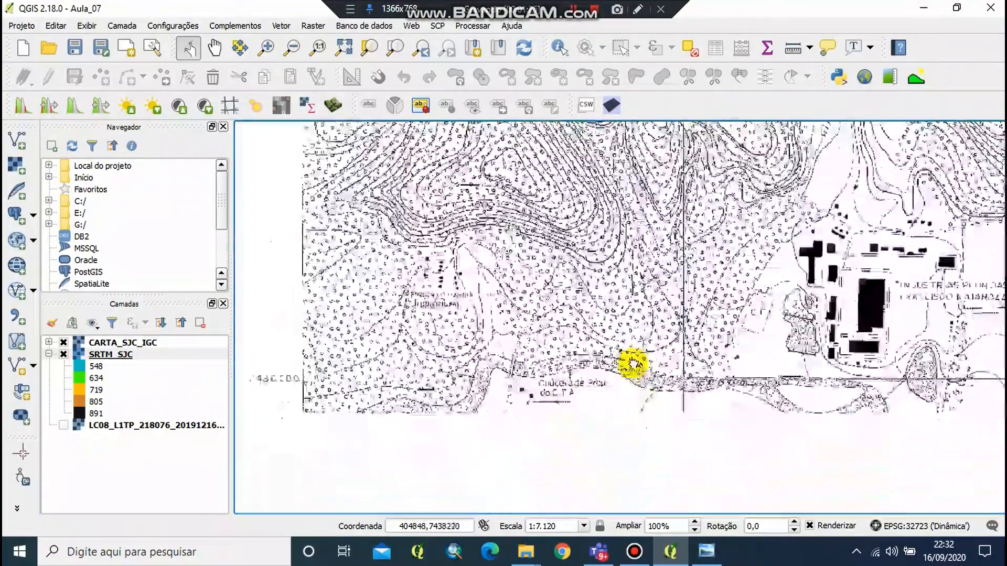
left_click_drag(633, 363, 608, 511)
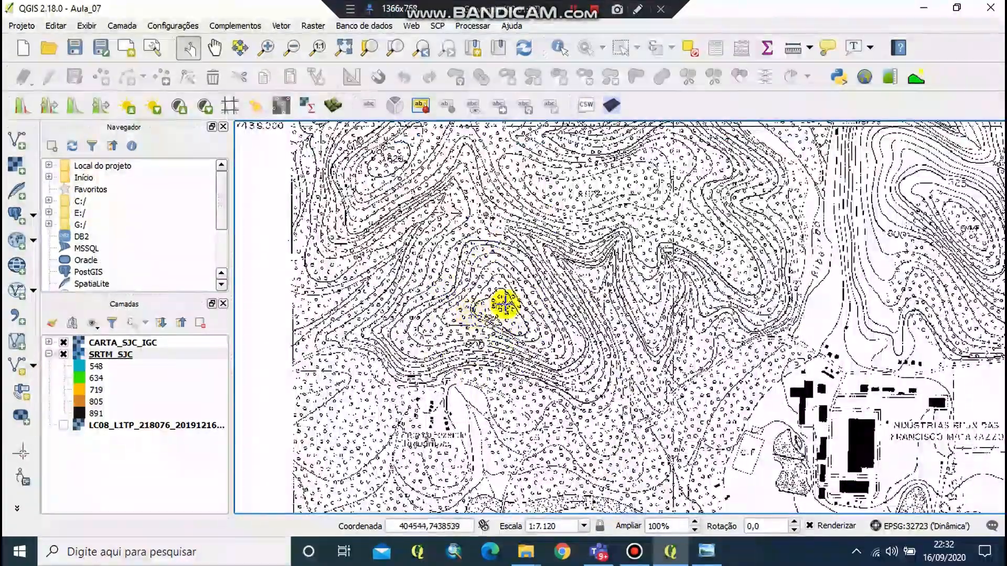
scroll(490, 387, "up", 2)
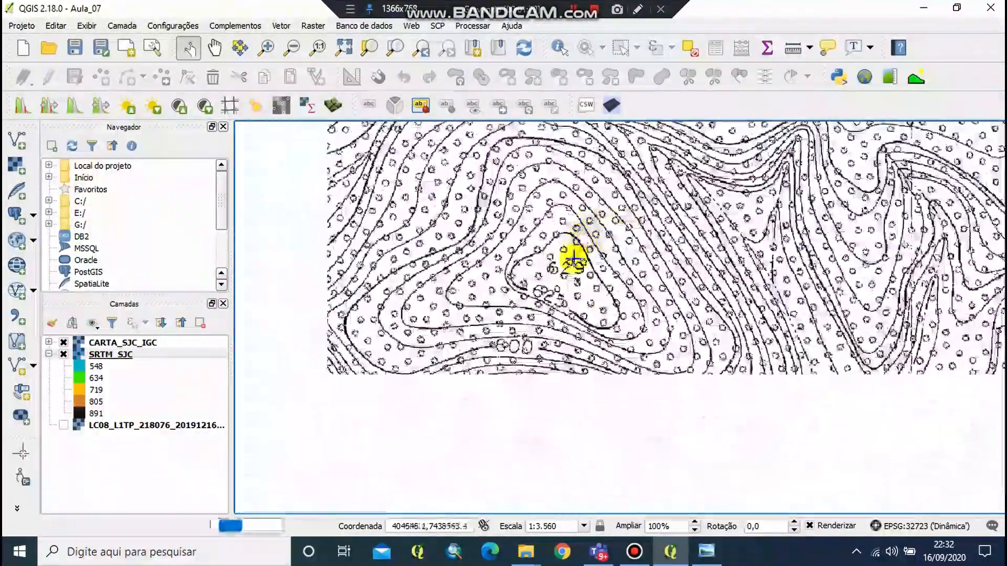
Switch to the Windows photo viewer and find the same triangular hill above Prop. da Fazenda Jaguariúna on the map sheet
key("alt+Tab")
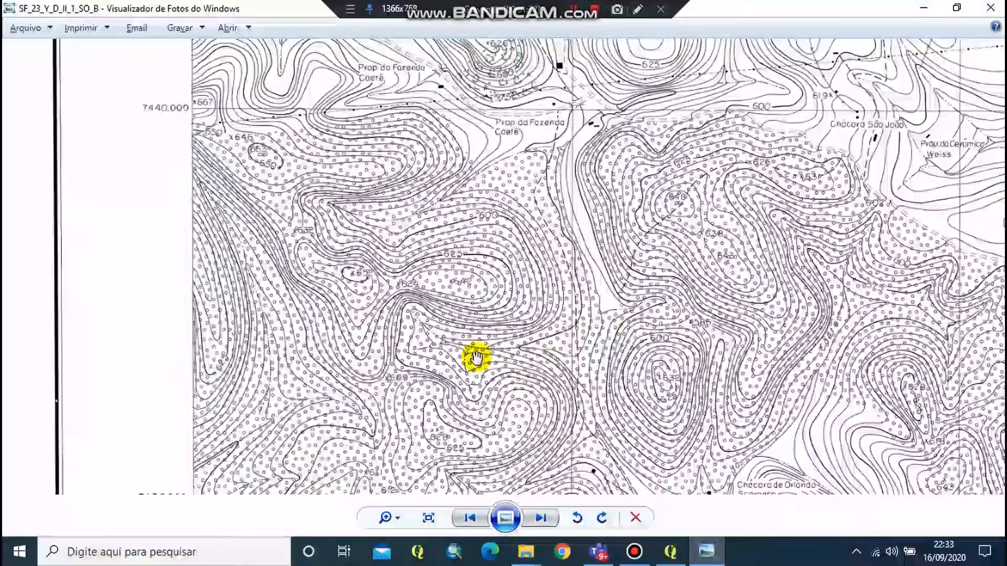
left_click_drag(438, 353, 628, 131)
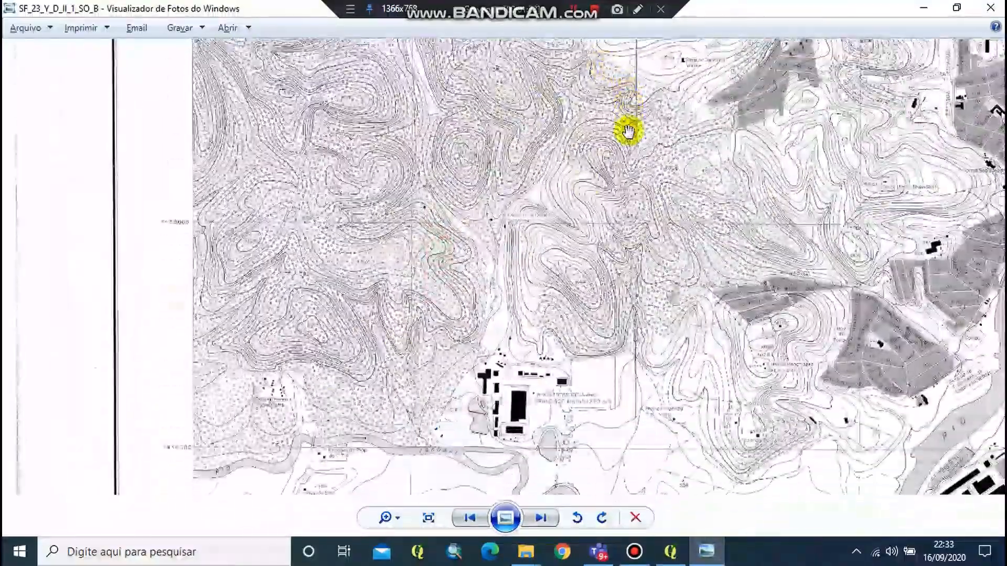
left_click_drag(335, 388, 446, 260)
scroll(326, 218, "up", 4)
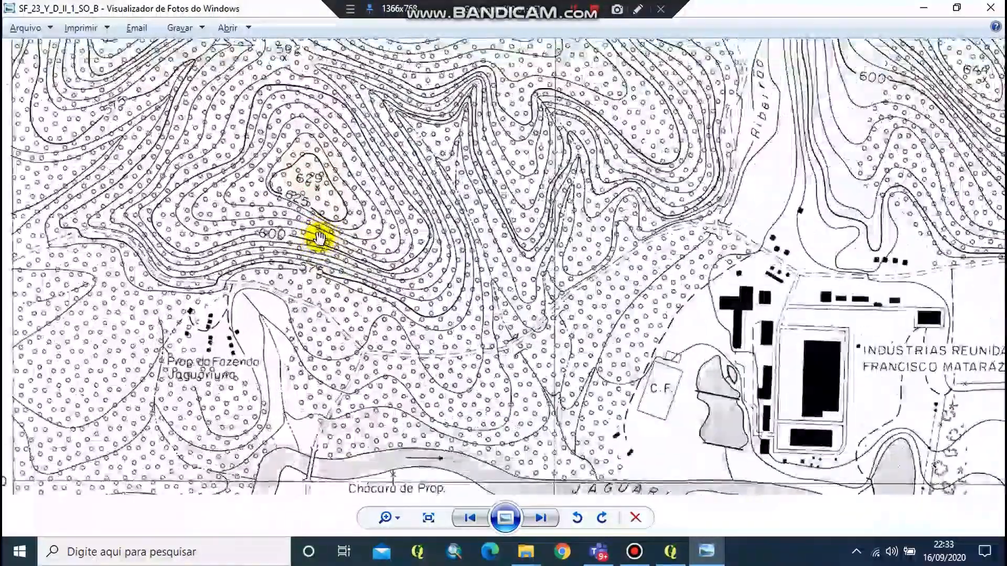
scroll(320, 238, "up", 1)
left_click_drag(279, 231, 373, 268)
Read the scale, contour interval and projection details in the map sheet's lower margin
left_click_drag(764, 326, 114, 186)
left_click_drag(824, 411, 281, 105)
scroll(703, 367, "down", 1)
left_click_drag(703, 366, 320, 183)
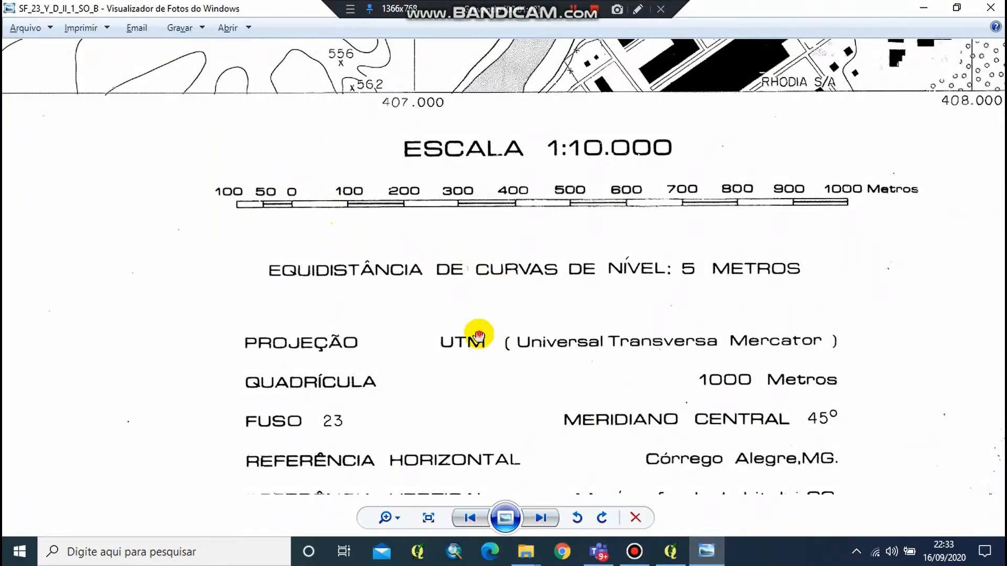
left_click_drag(478, 336, 300, 178)
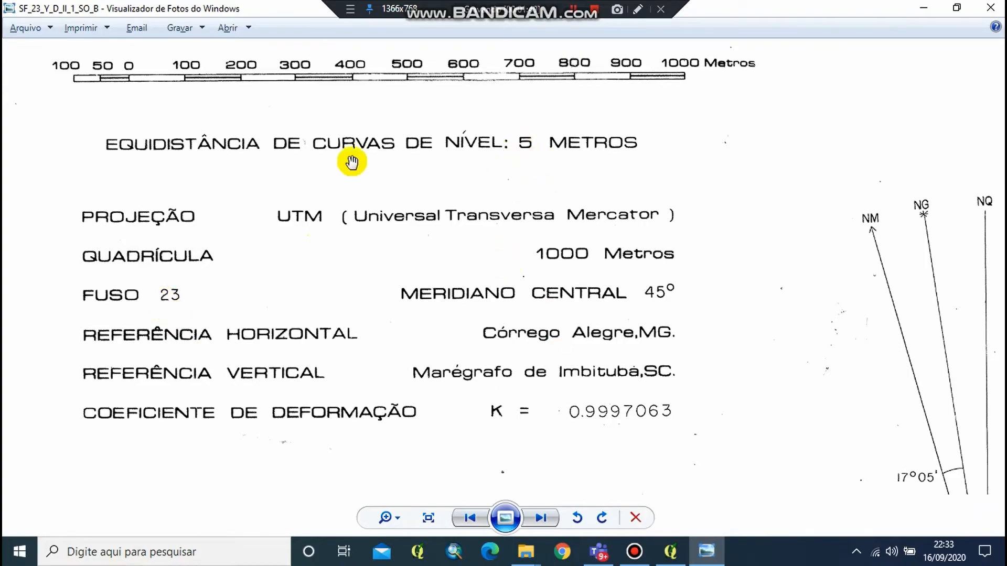
Return to the hills and check the contour spacing and elevation labels around the 629 and 626 summits
left_click_drag(299, 150, 577, 367)
left_click_drag(274, 173, 438, 263)
scroll(461, 295, "up", 4)
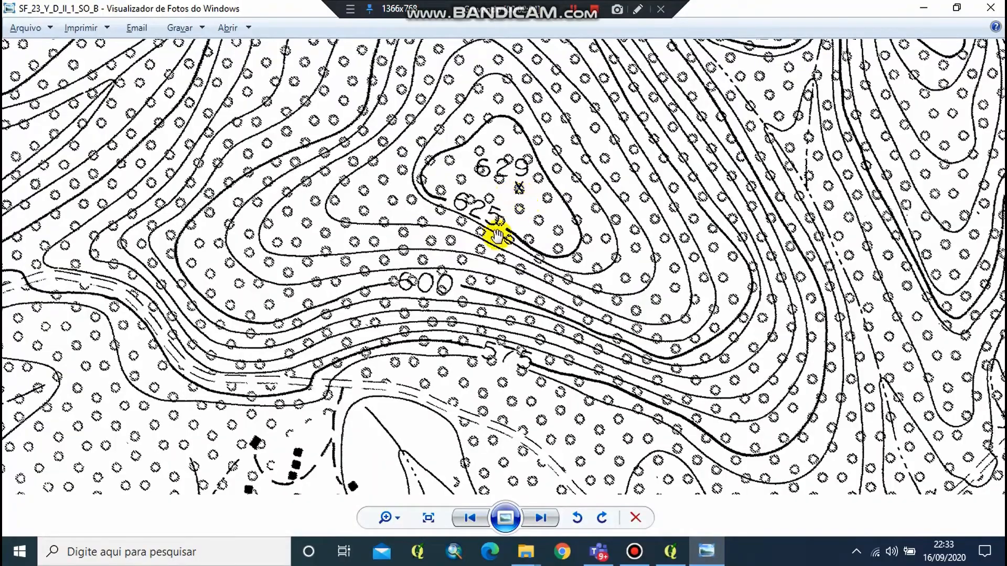
scroll(479, 285, "down", 5)
scroll(451, 399, "up", 3)
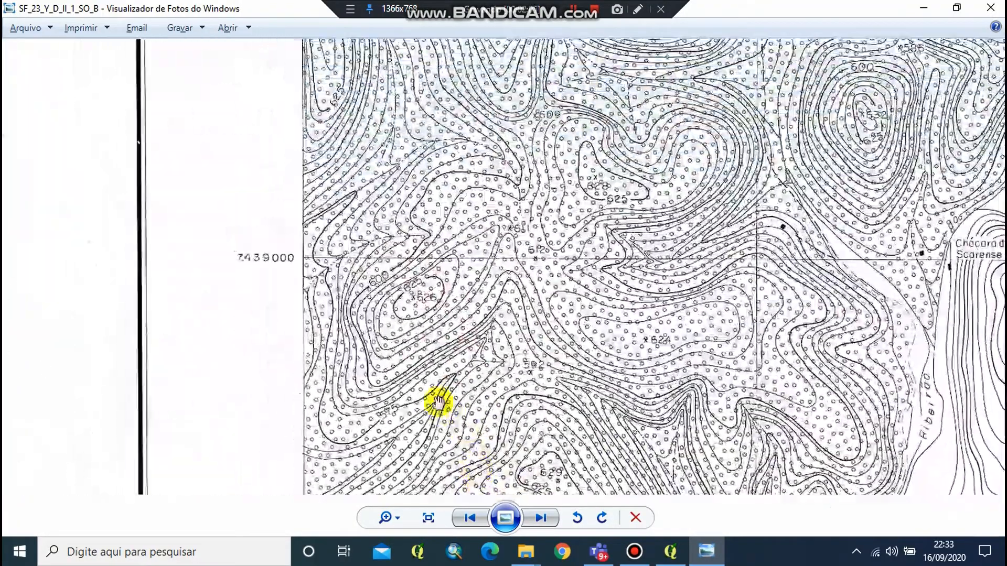
scroll(397, 338, "up", 1)
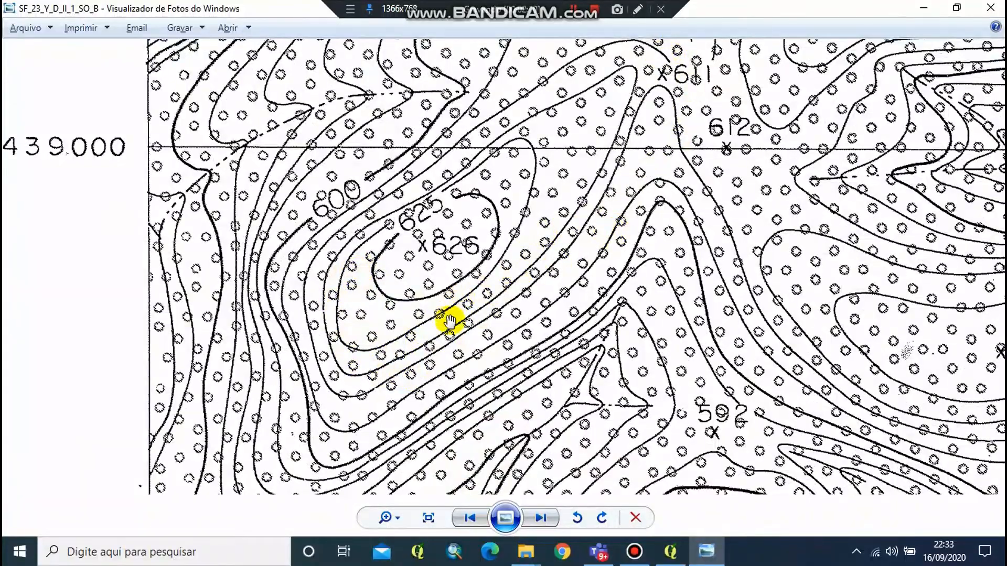
Study the contours descending from the 629 summit to the 600 and 575 index lines
left_click_drag(554, 370, 450, 135)
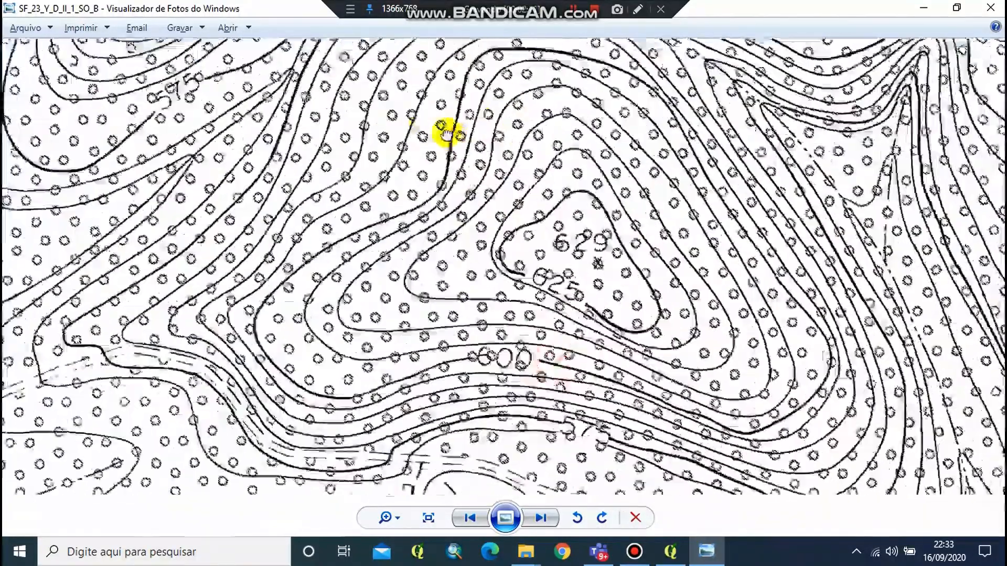
left_click_drag(545, 281, 522, 247)
scroll(531, 236, "down", 3)
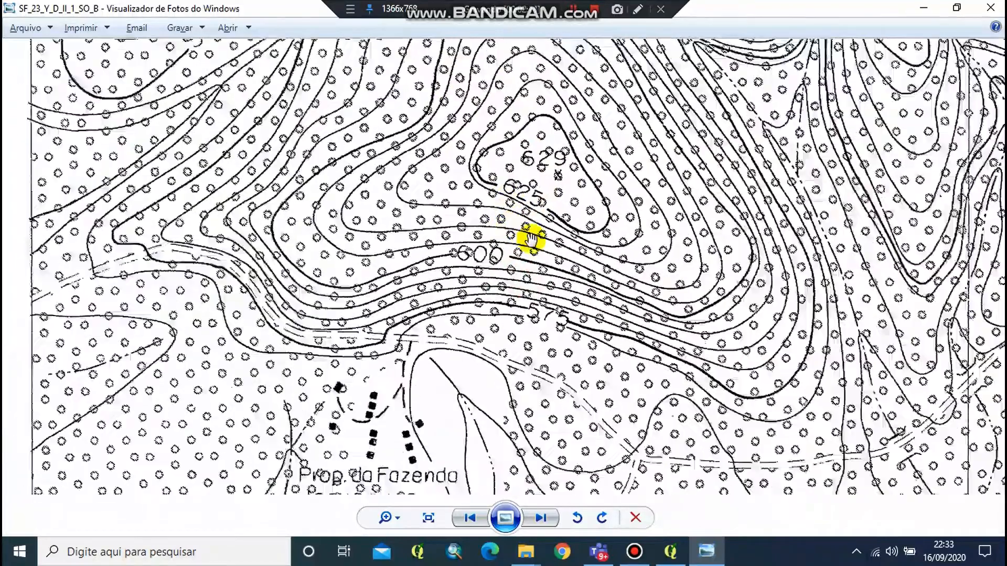
scroll(479, 191, "up", 3)
scroll(472, 288, "down", 1)
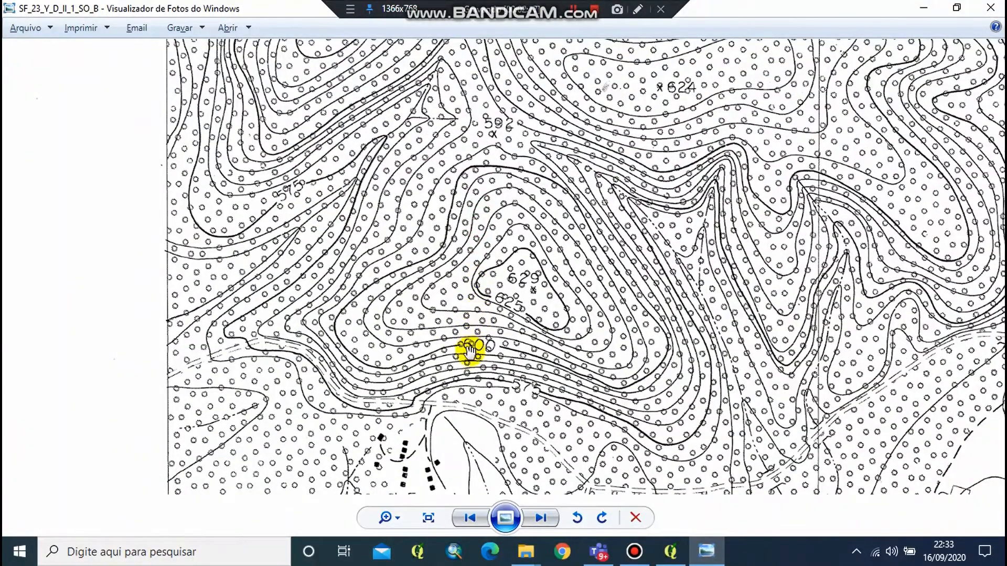
scroll(489, 333, "down", 1)
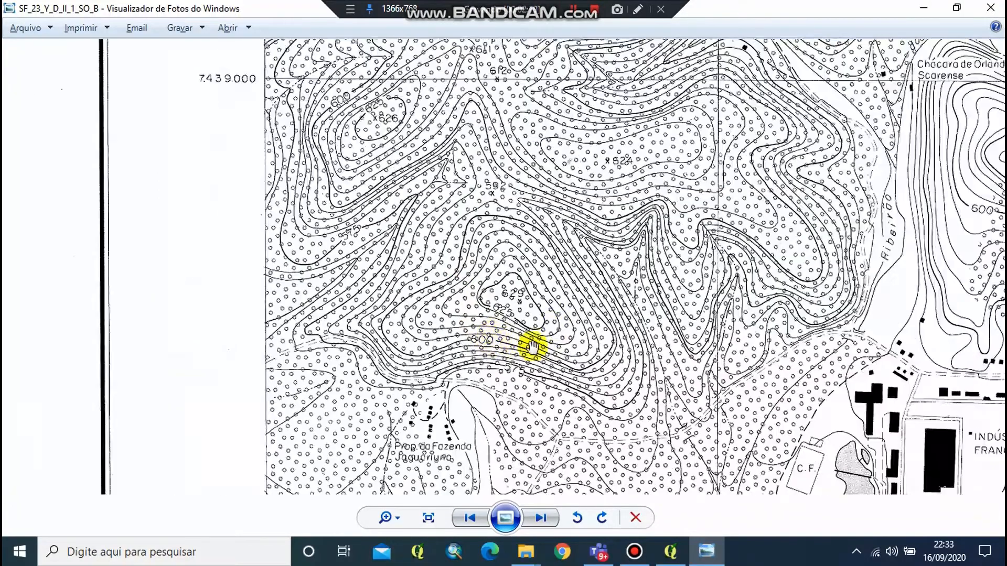
Switch to QGIS and inspect the contours around the 629 summit on the CARTA_SJC_IGC layer
key("alt+Tab")
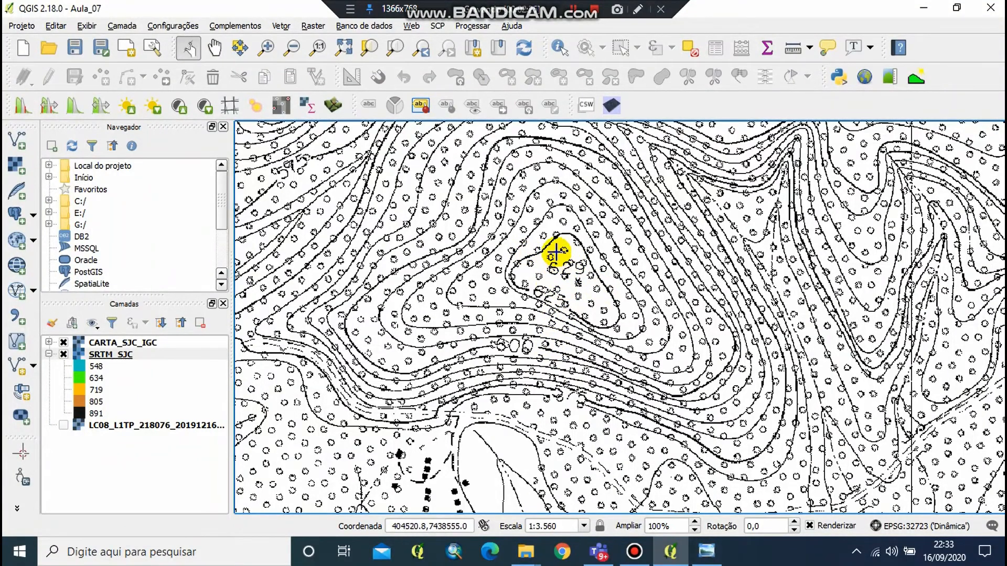
left_click_drag(555, 254, 545, 354)
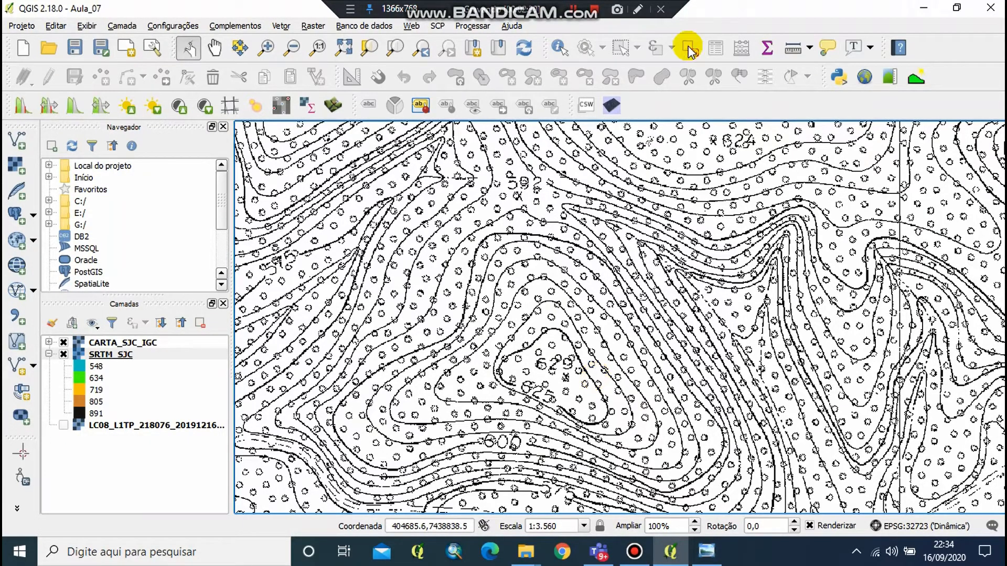
scroll(624, 310, "down", 1)
scroll(564, 326, "up", 1)
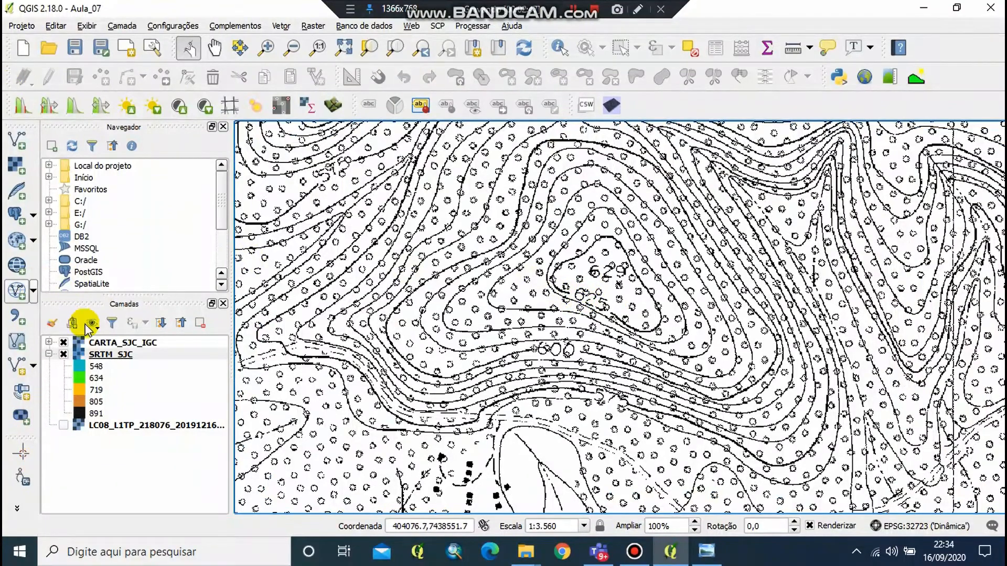
Start a new line shapefile layer that uses the project CRS, EPSG:32723 - WGS 84 / UTM zone 23S
left_click(33, 366)
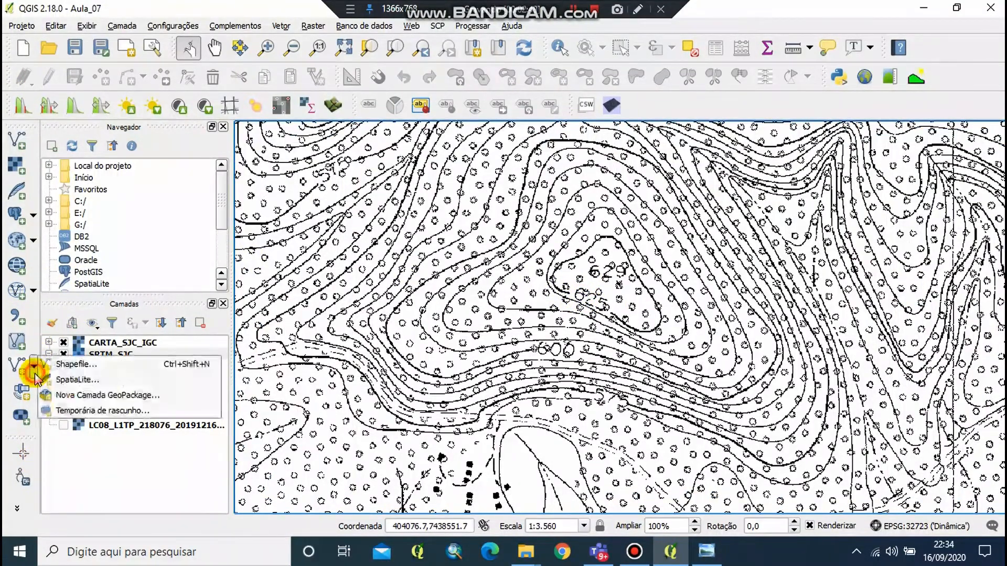
left_click(103, 370)
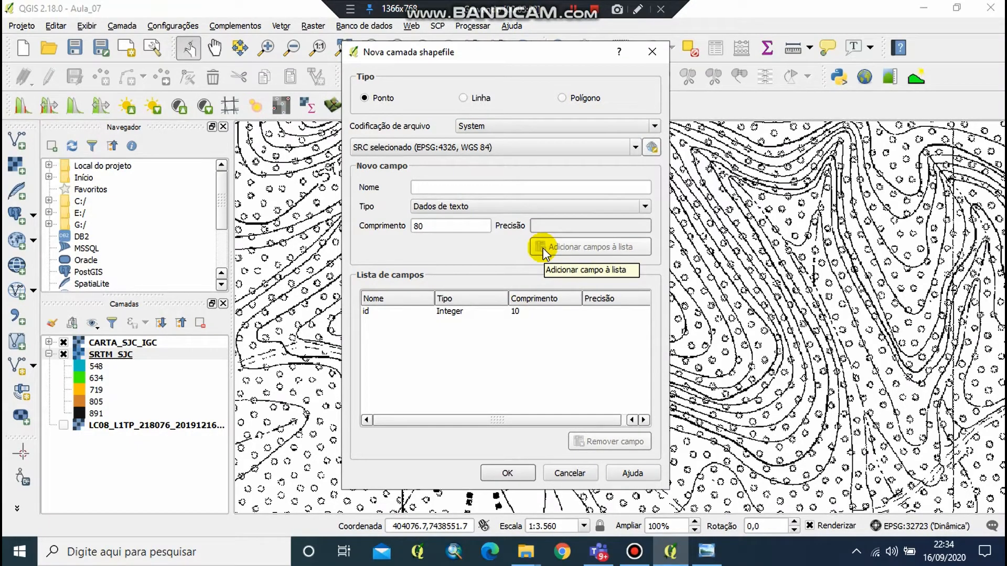
left_click(483, 149)
left_click(493, 148)
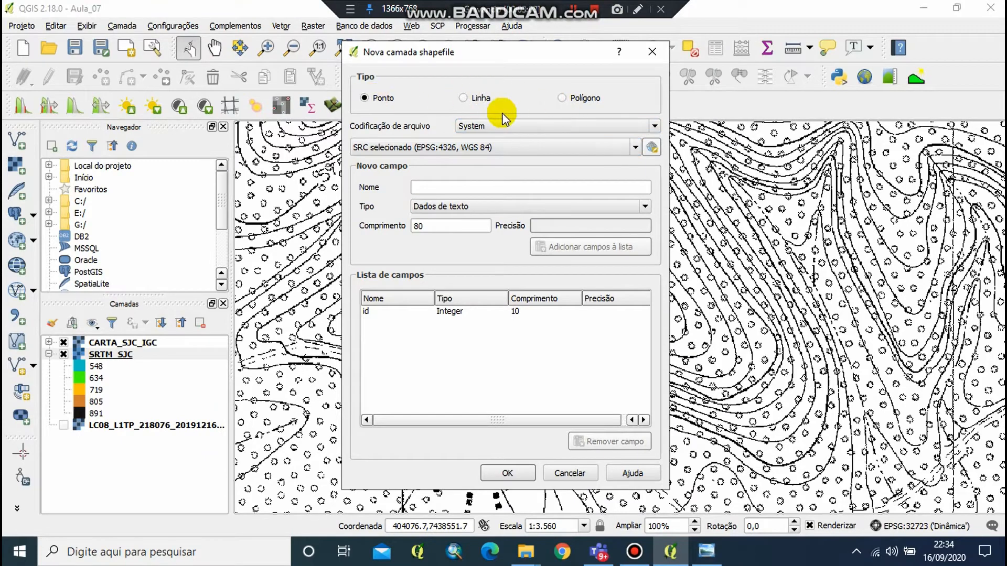
left_click(466, 97)
left_click(621, 150)
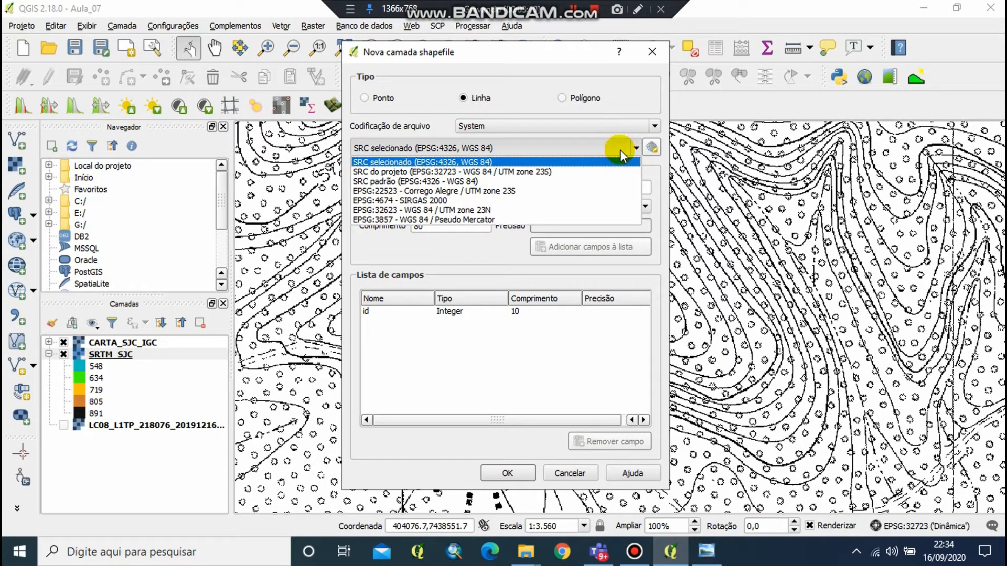
left_click(479, 172)
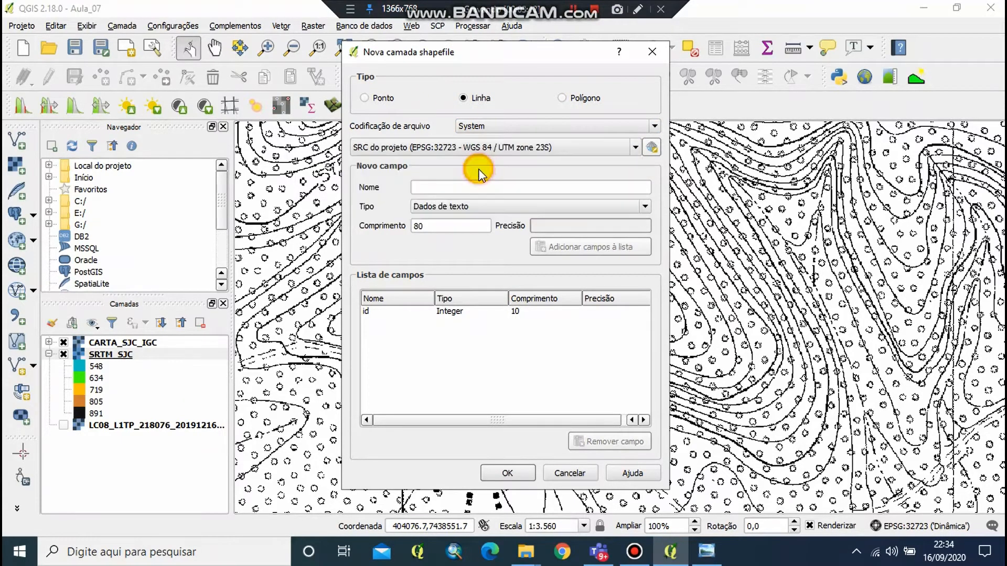
Enter NIVEL_IGC as the new field name and confirm the shapefile layer settings
left_click(453, 191)
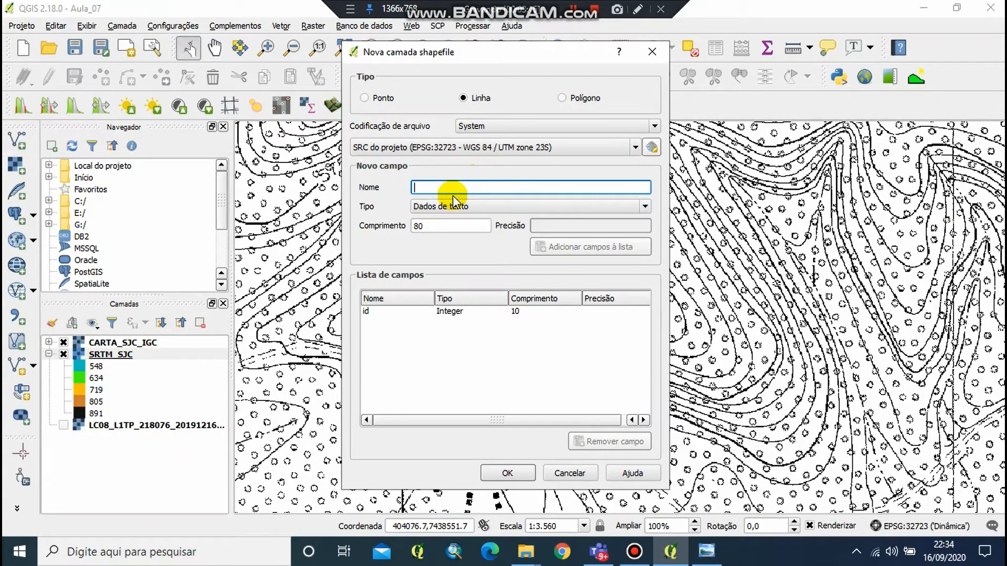
type("c")
key("BackSpace")
type("NIVEL_IGC")
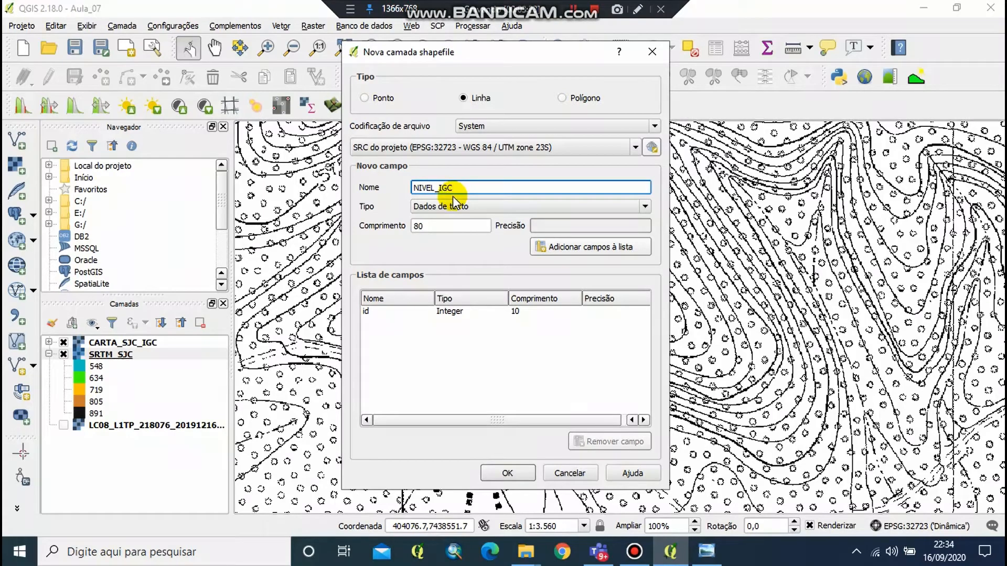
left_click(517, 475)
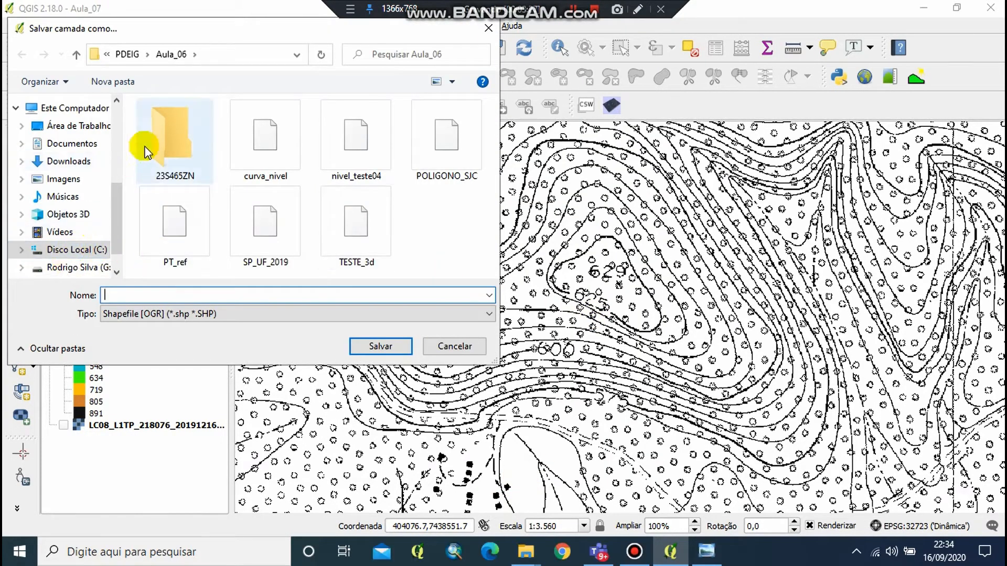
Choose the Aula_07 folder inside PDEIG on drive C: as the save location for the new shapefile
left_click_drag(493, 359, 652, 398)
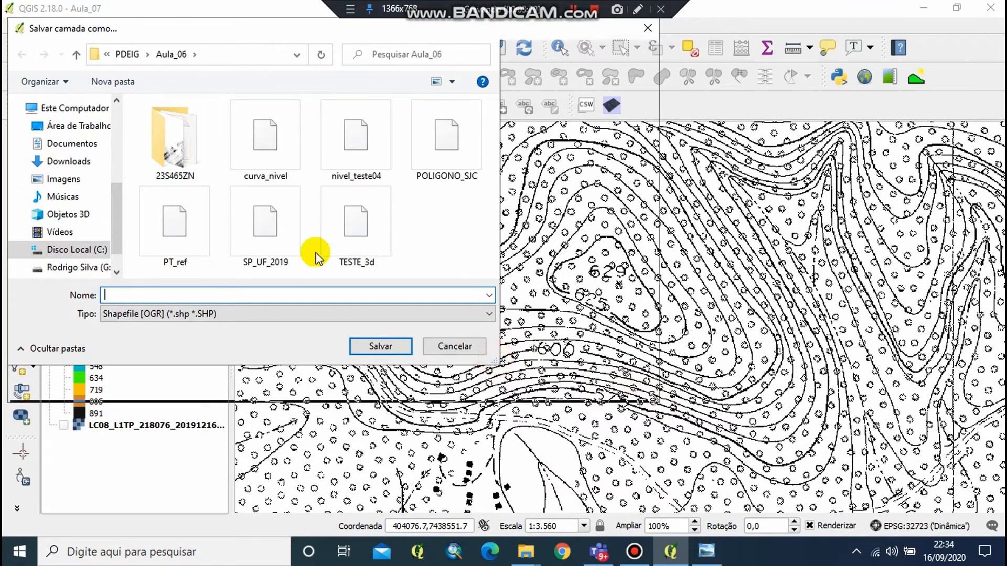
left_click_drag(125, 182, 243, 178)
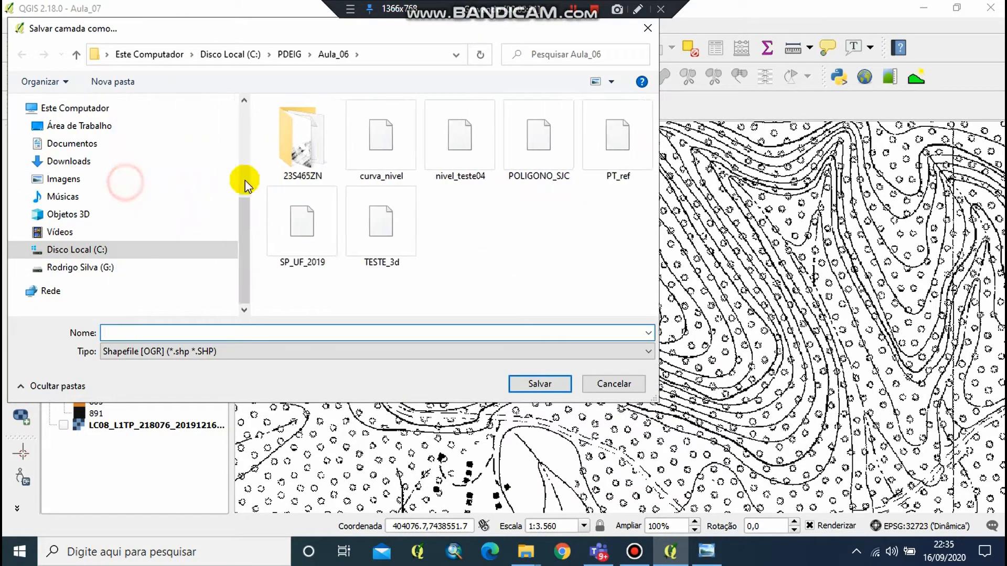
left_click(79, 126)
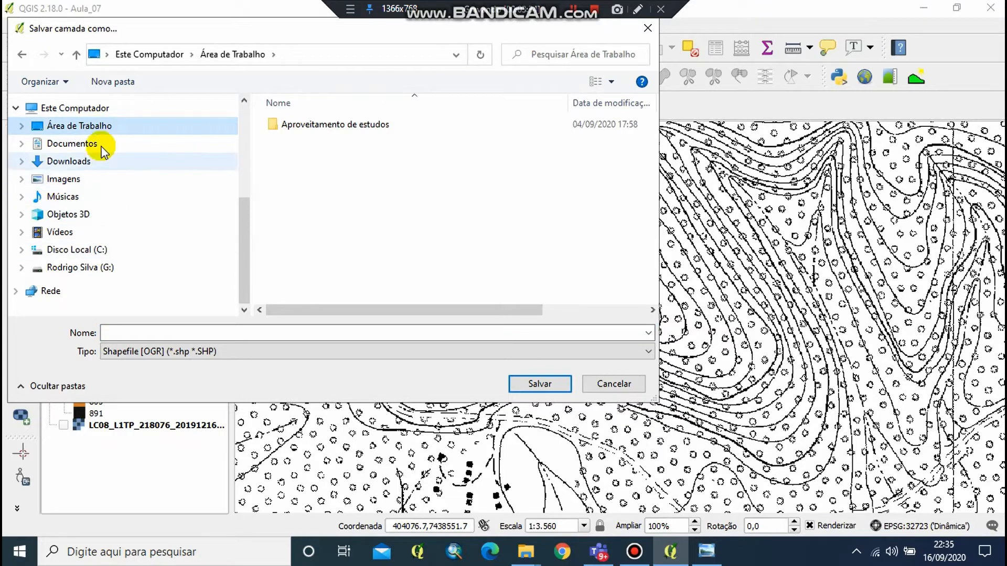
left_click(69, 110)
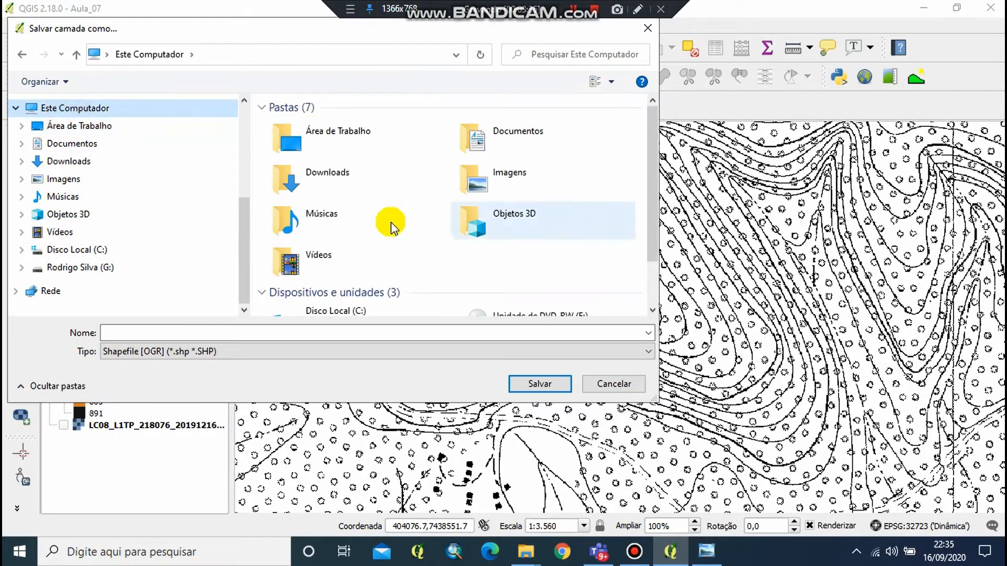
scroll(389, 224, "down", 3)
double_click(283, 251)
scroll(341, 232, "down", 3)
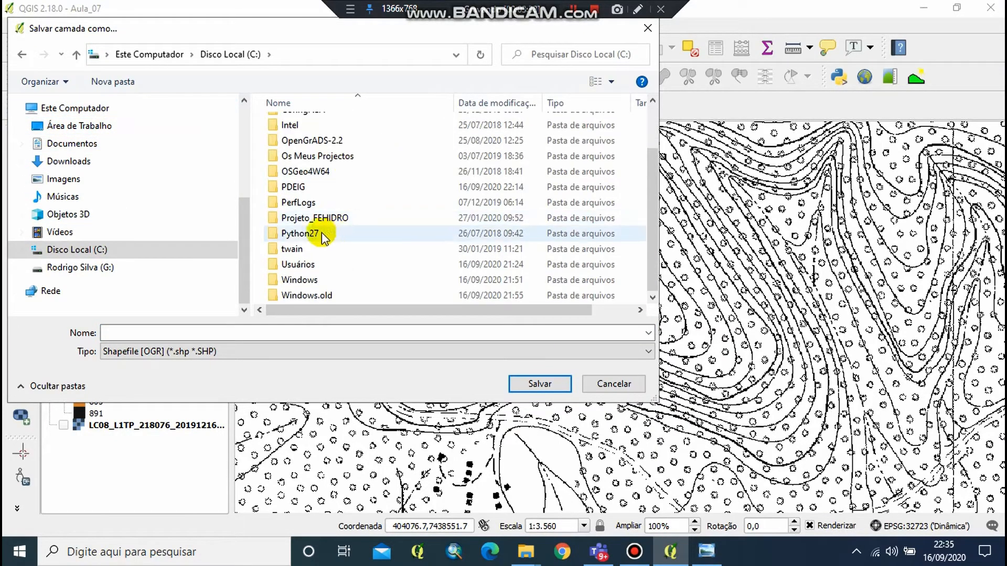
double_click(314, 188)
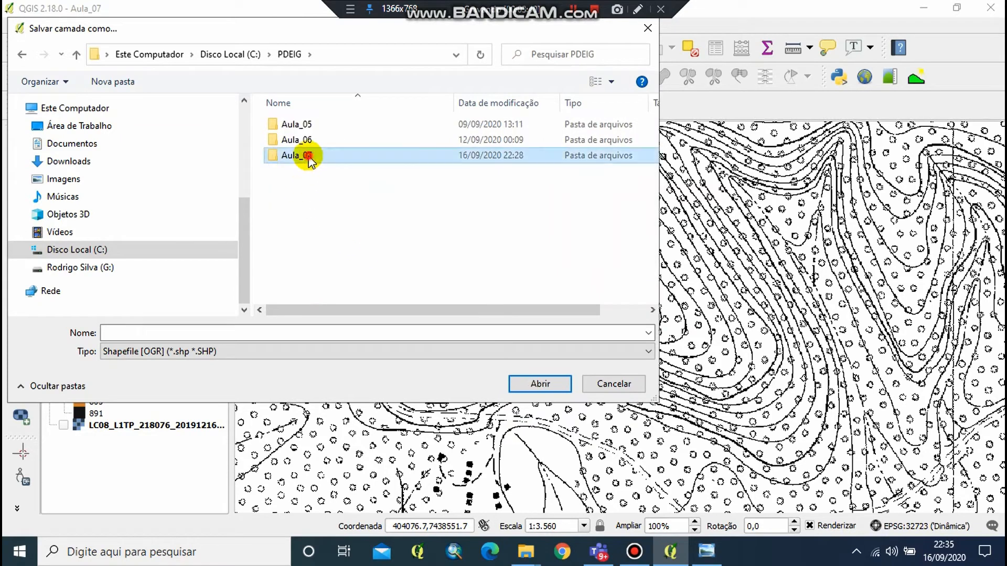
double_click(308, 156)
left_click(242, 332)
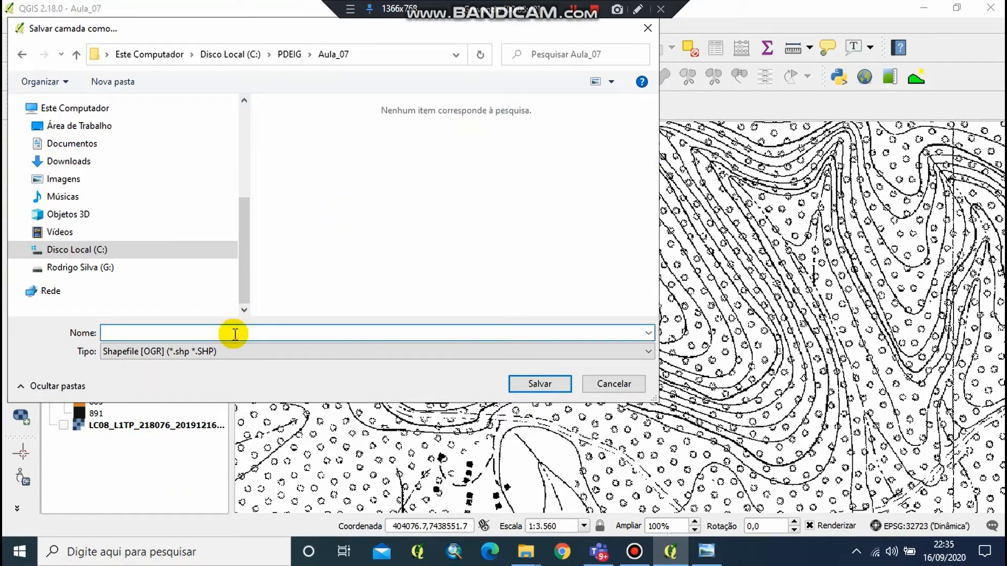
Save the new line shapefile as NIVEL_IGC.shp in the Aula_07 folder and place its layer above CARTA_SJC_IGC
type("NIVEL_IGC.shp")
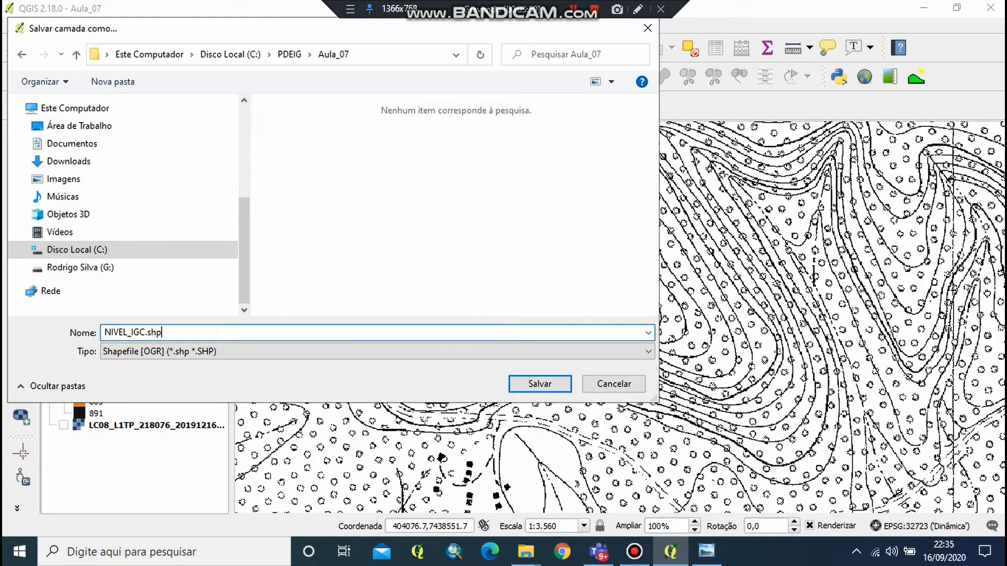
left_click(551, 384)
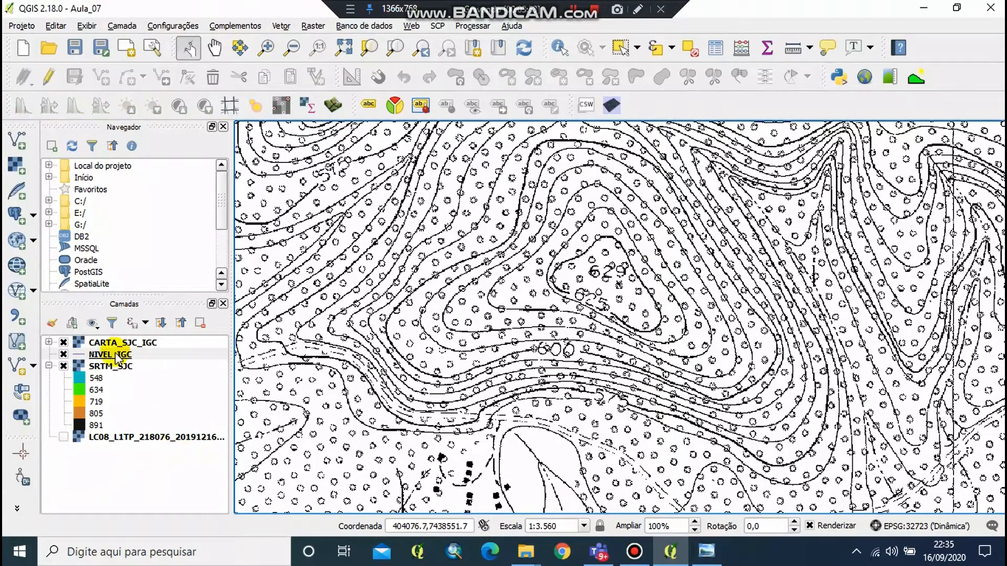
left_click(122, 355)
left_click_drag(122, 358, 133, 338)
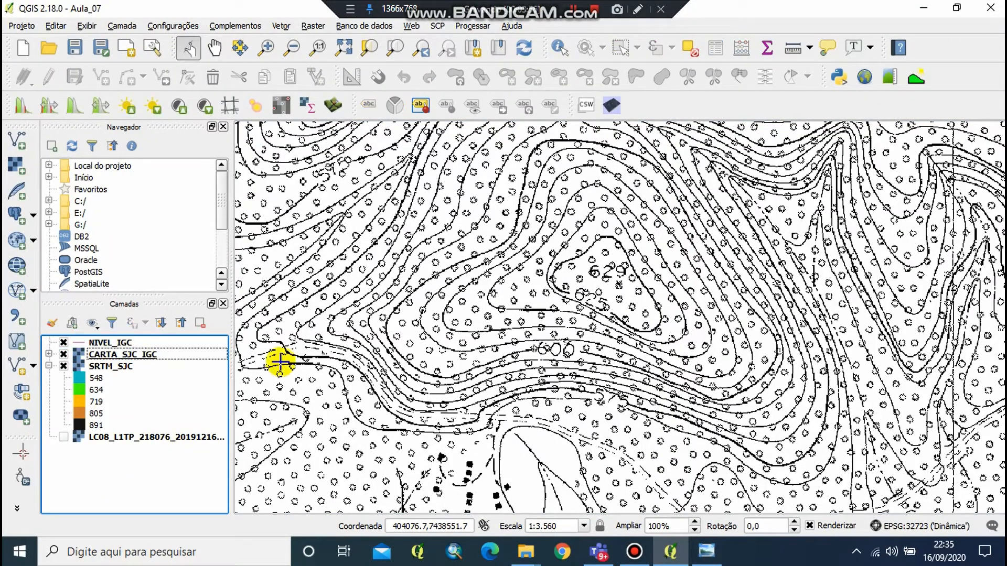
Style the NIVEL_IGC layer's simple line in black with a pen width of 0.36 mm
left_click(81, 344)
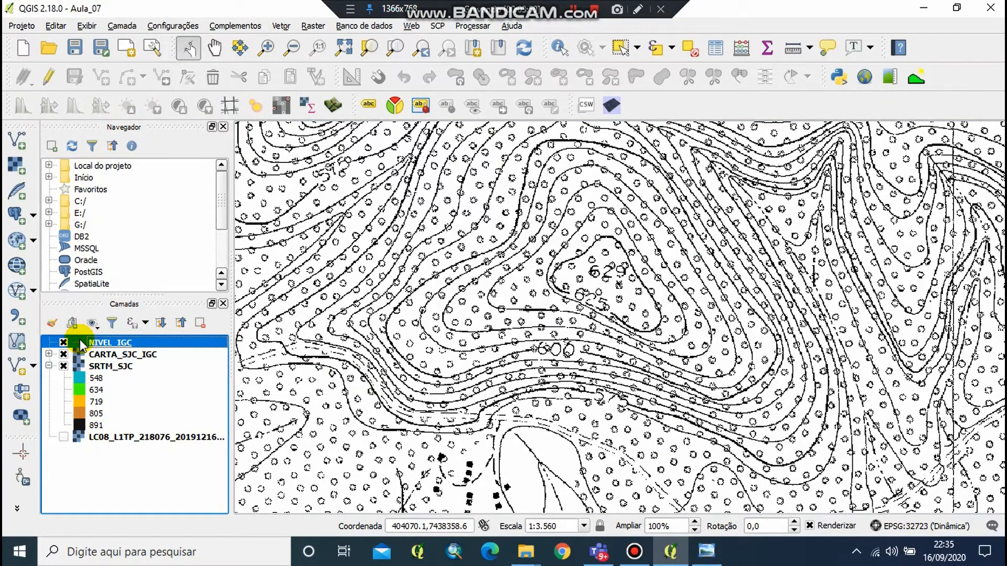
double_click(82, 344)
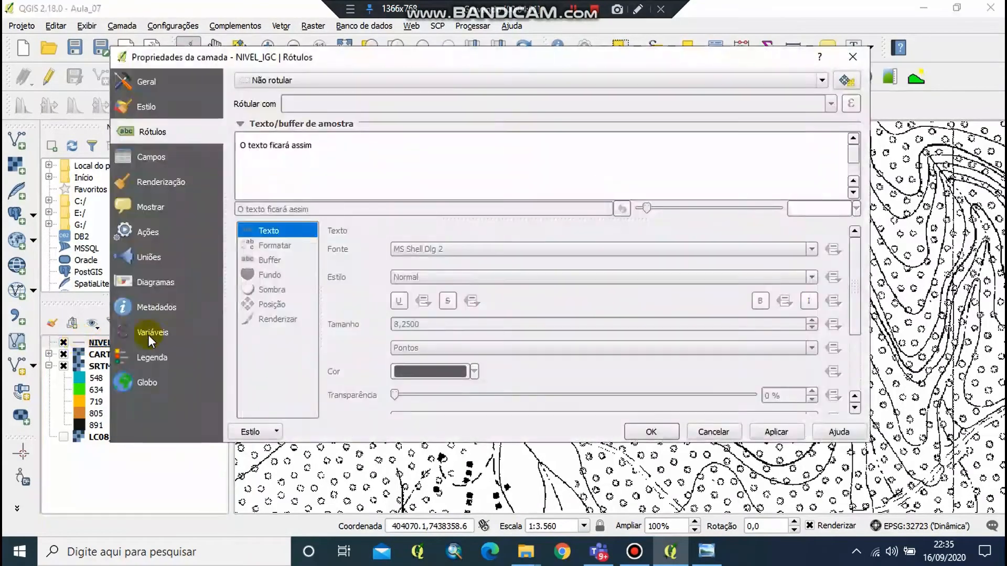
left_click(144, 107)
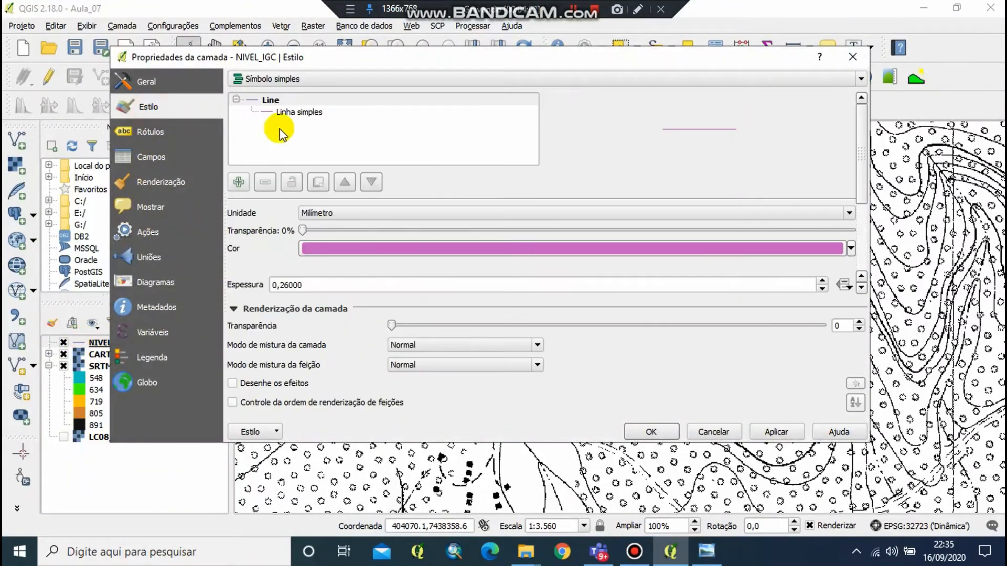
left_click(310, 114)
left_click(816, 240)
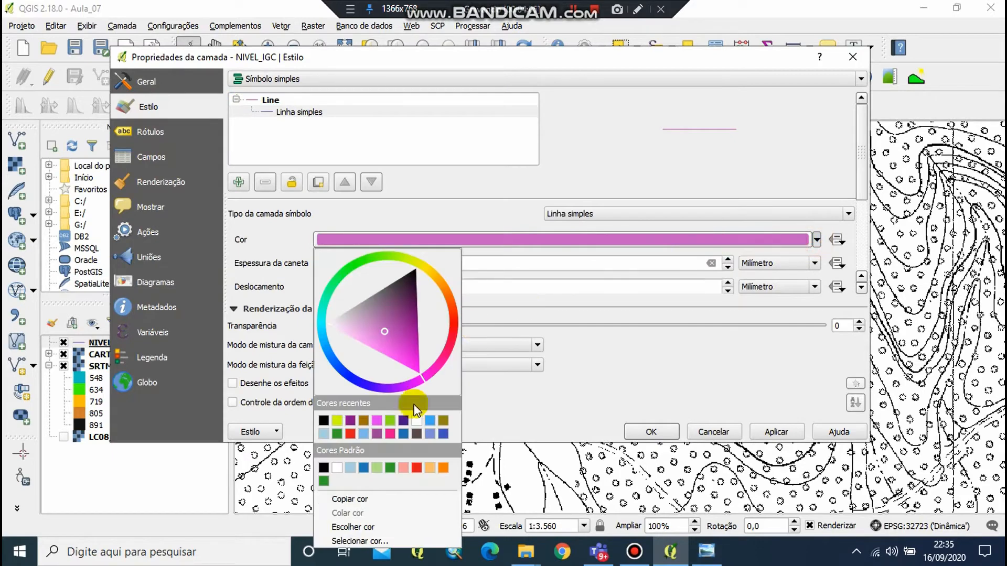
left_click(324, 421)
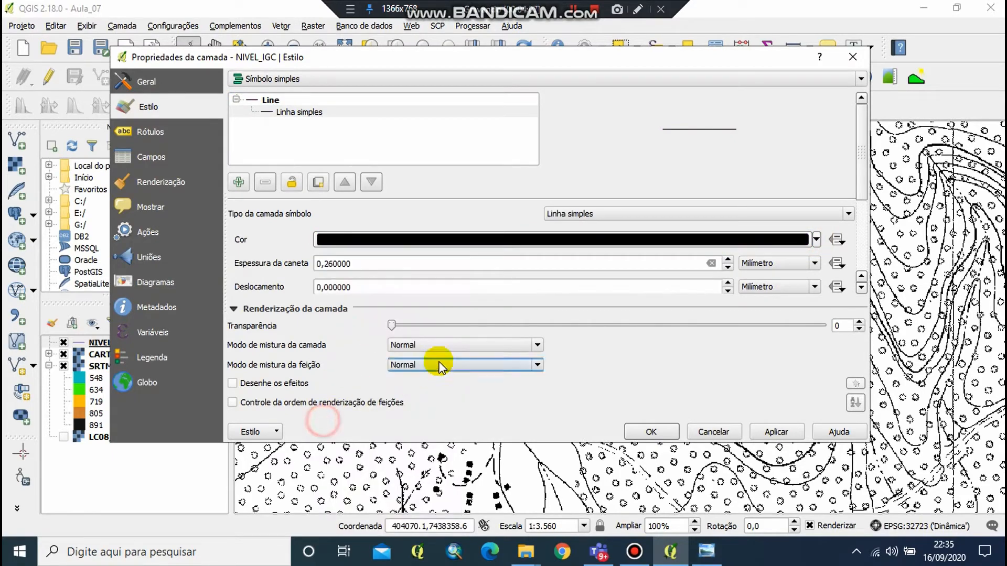
left_click(326, 264)
key("Delete")
type("3")
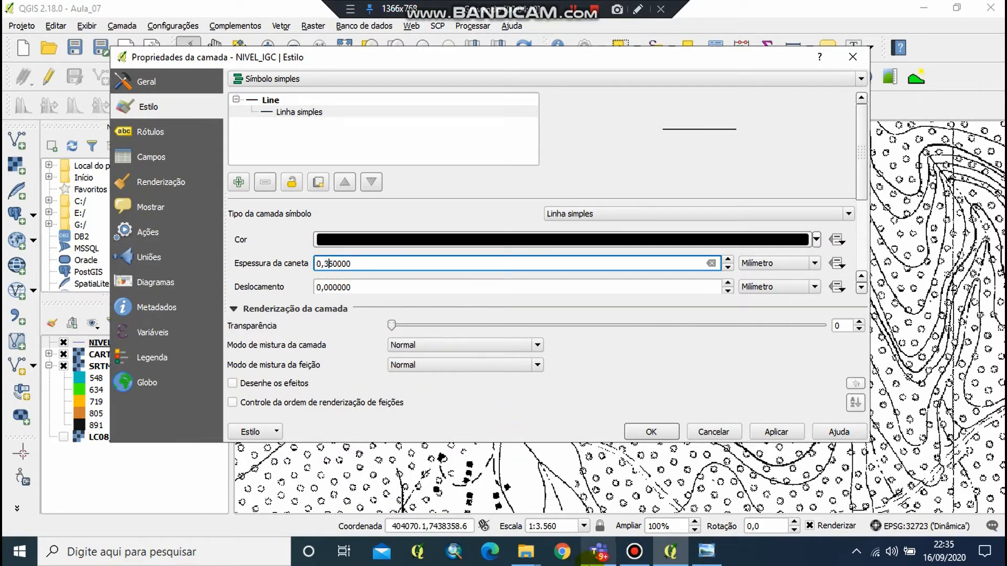
left_click(775, 431)
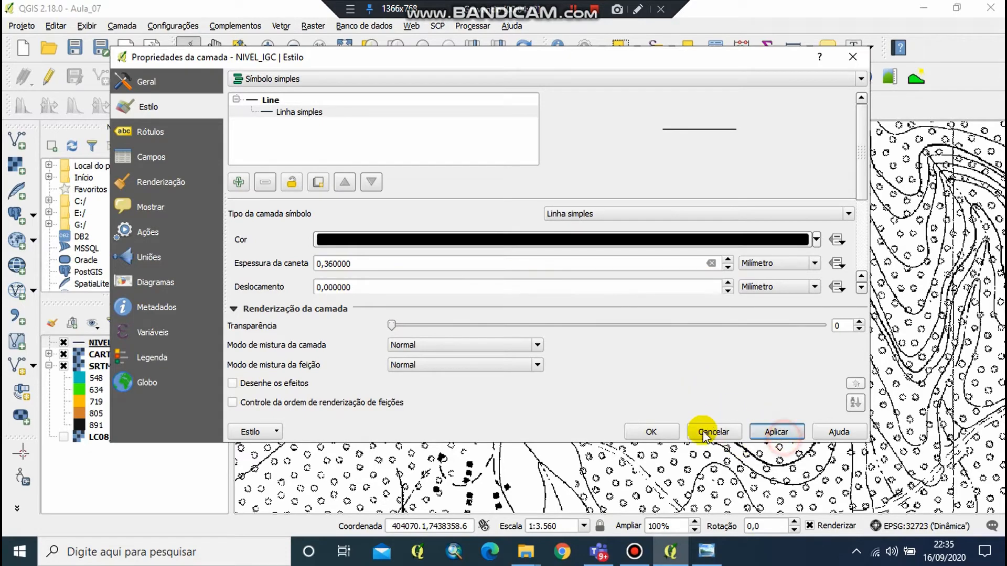
left_click(671, 435)
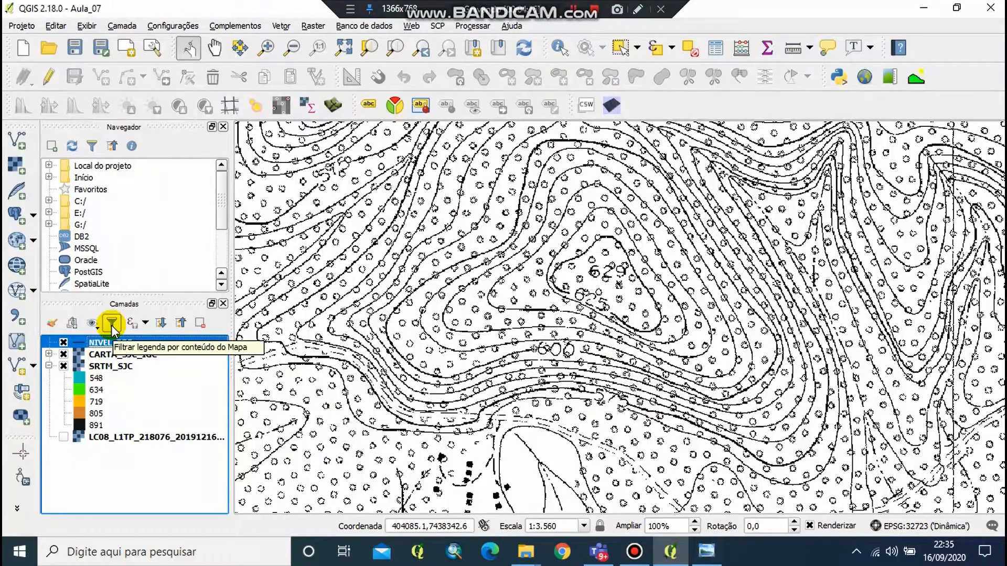
Add an integer field named "Z - Cota" with length 4 to the NIVEL_IGC attribute table
right_click(126, 348)
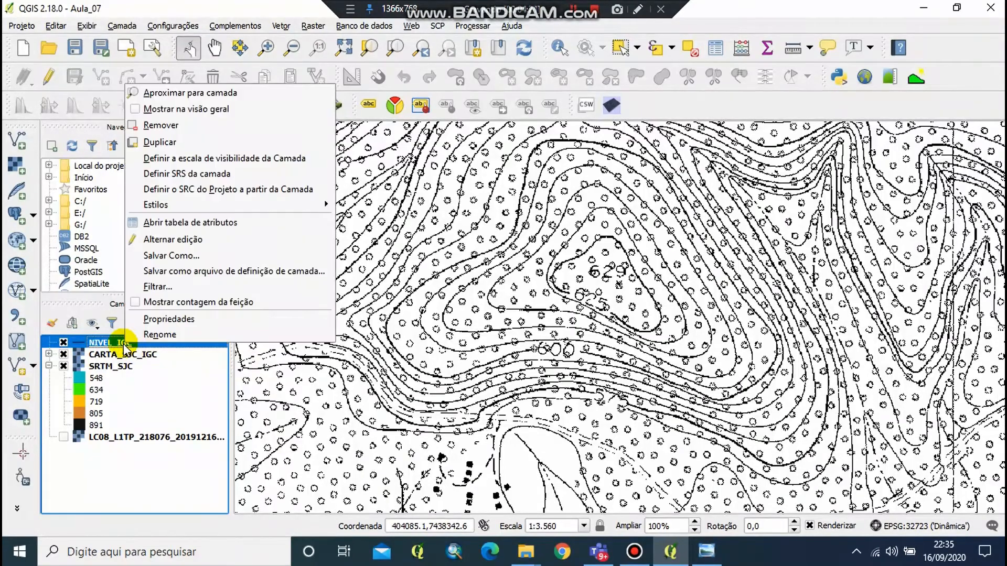
left_click(240, 227)
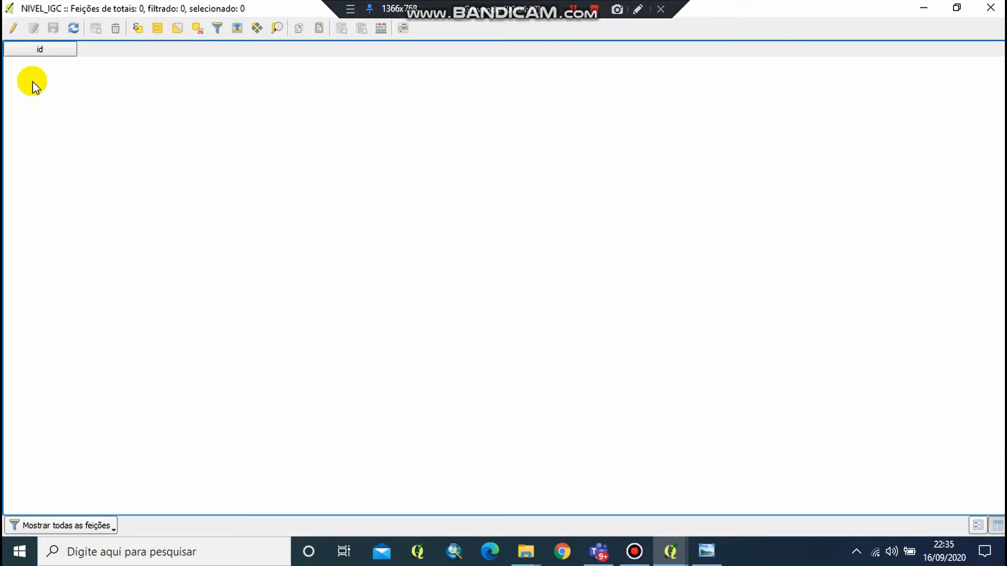
left_click(14, 28)
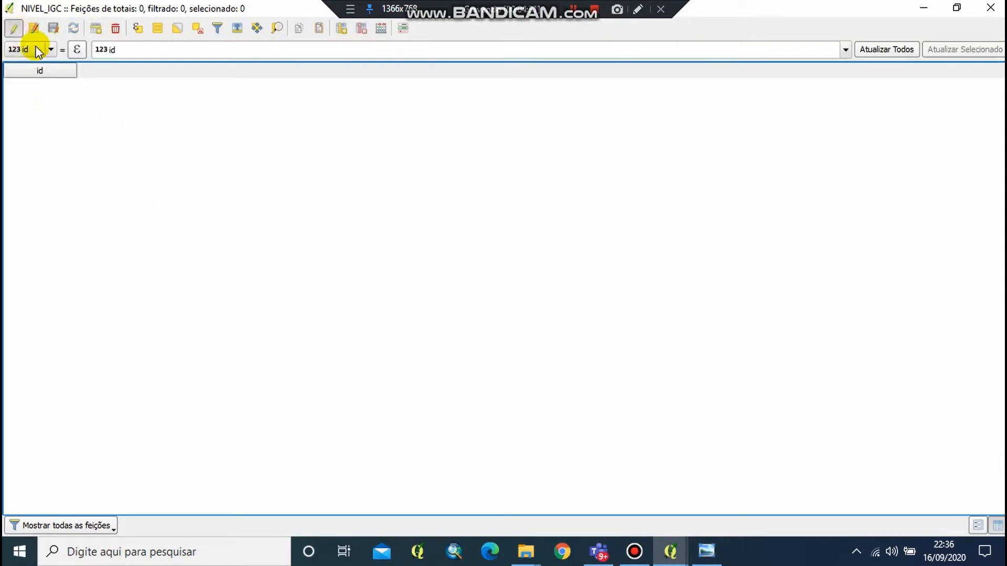
left_click(345, 28)
left_click(522, 217)
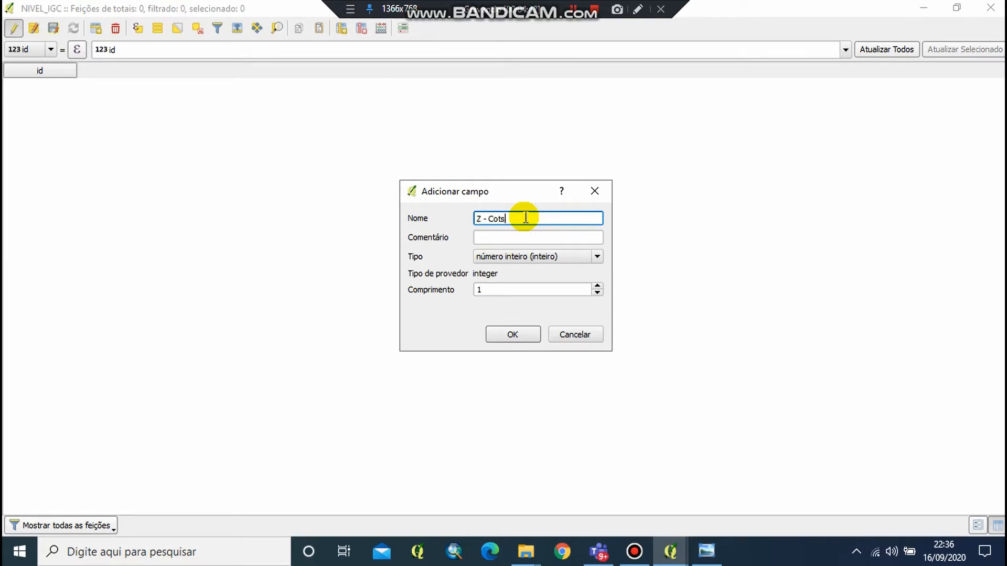
type("Z - Cota")
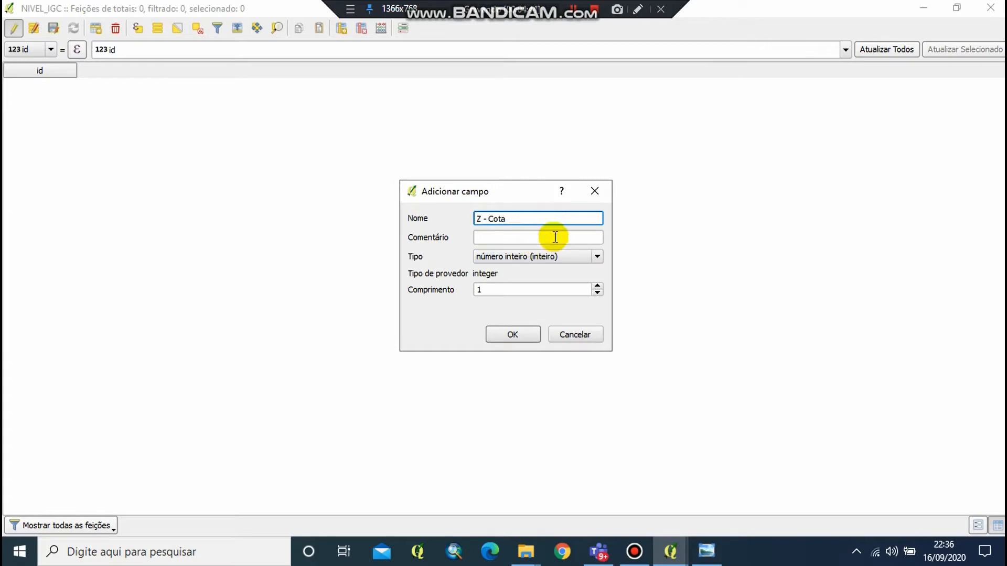
left_click(593, 260)
left_click(561, 269)
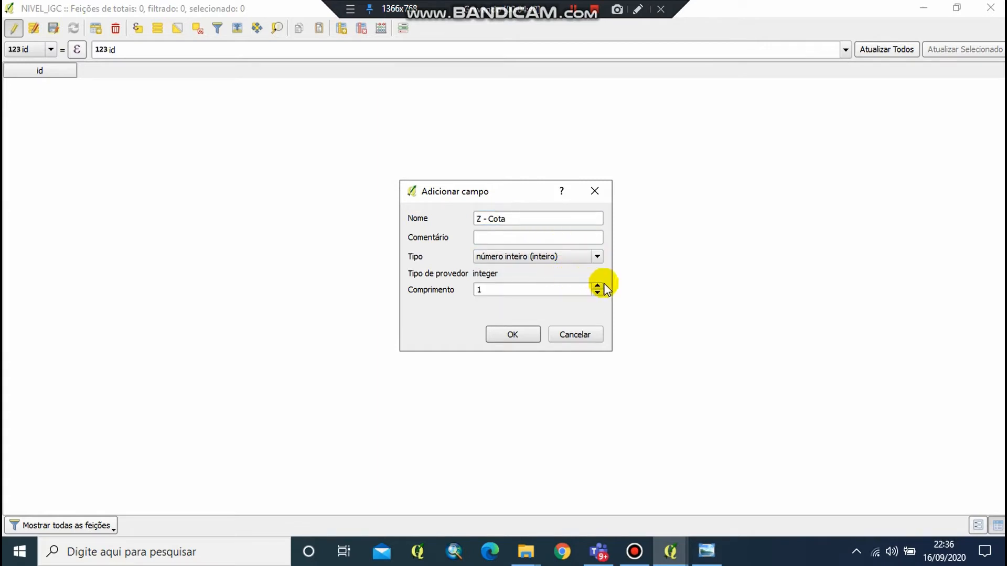
double_click(526, 287)
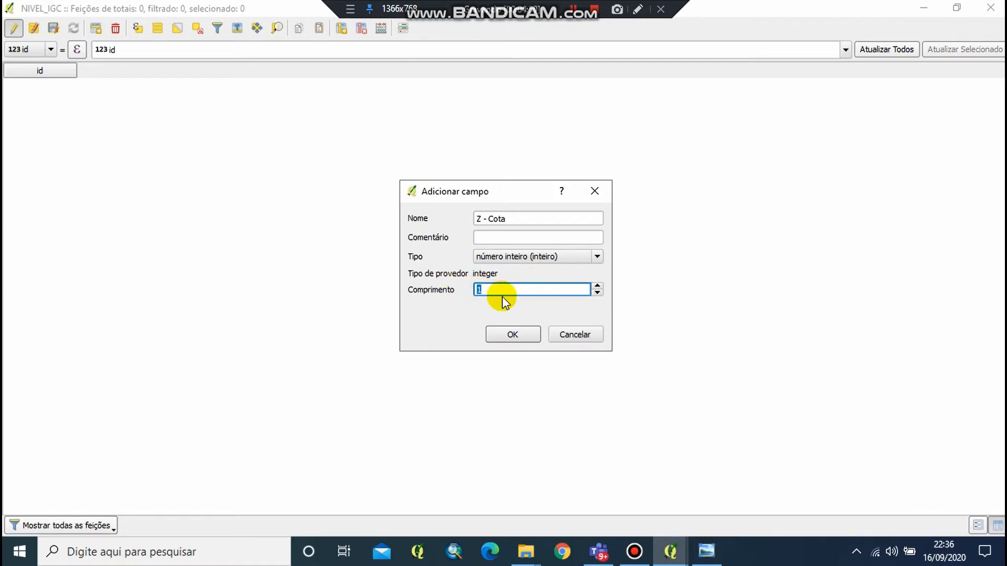
type("4")
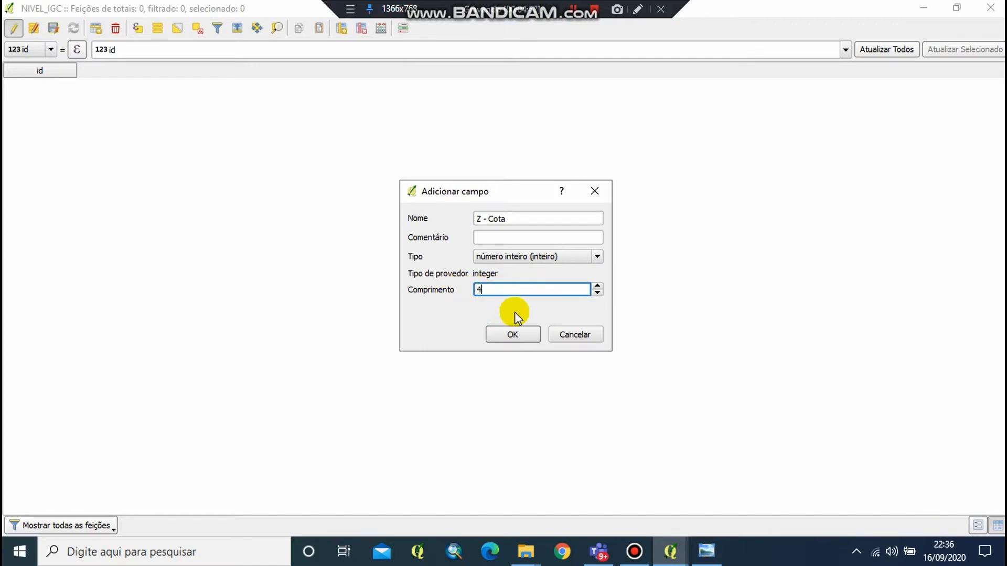
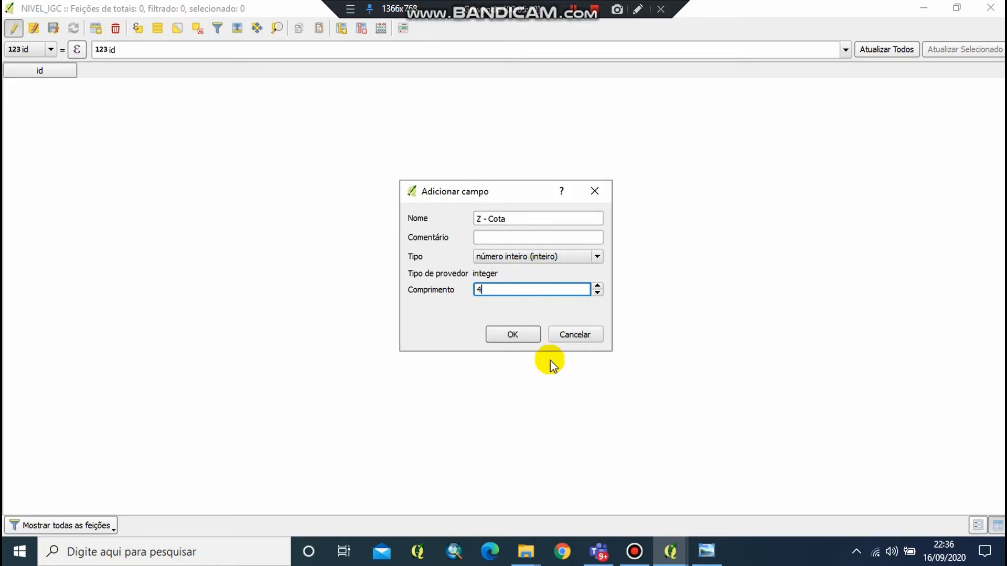
left_click(519, 335)
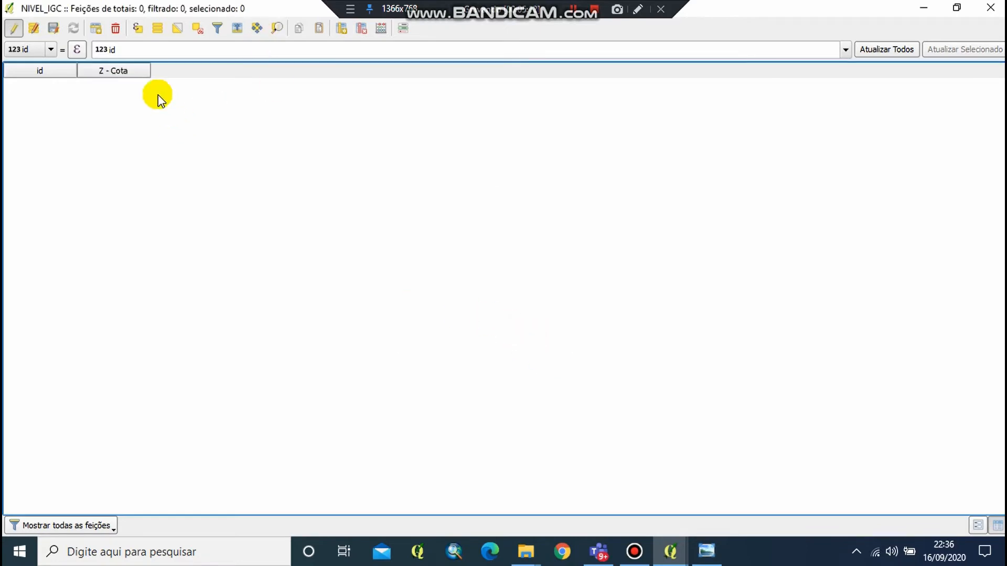
Save the NIVEL_IGC table edits, end the editing session and close the attribute table
left_click(61, 30)
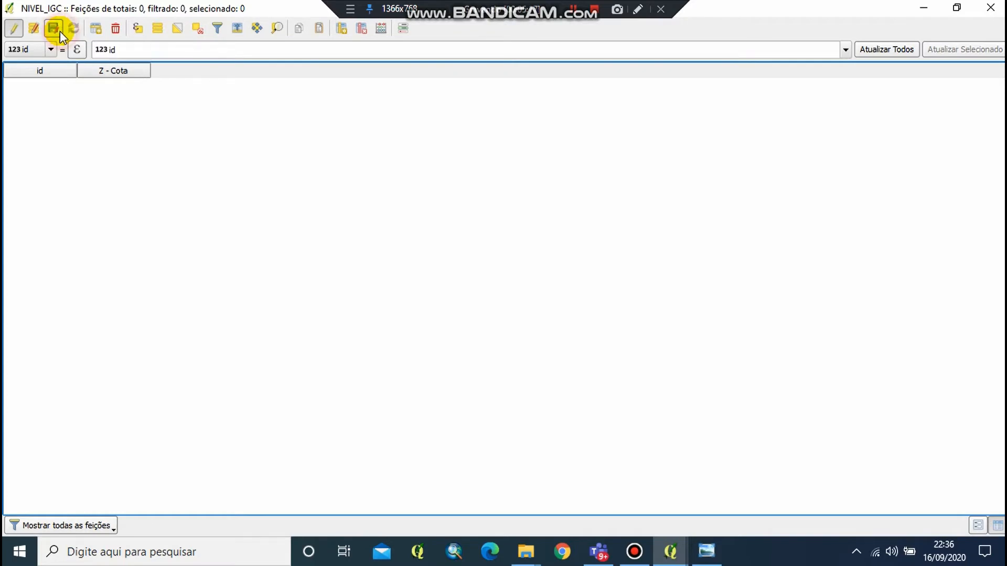
left_click(11, 30)
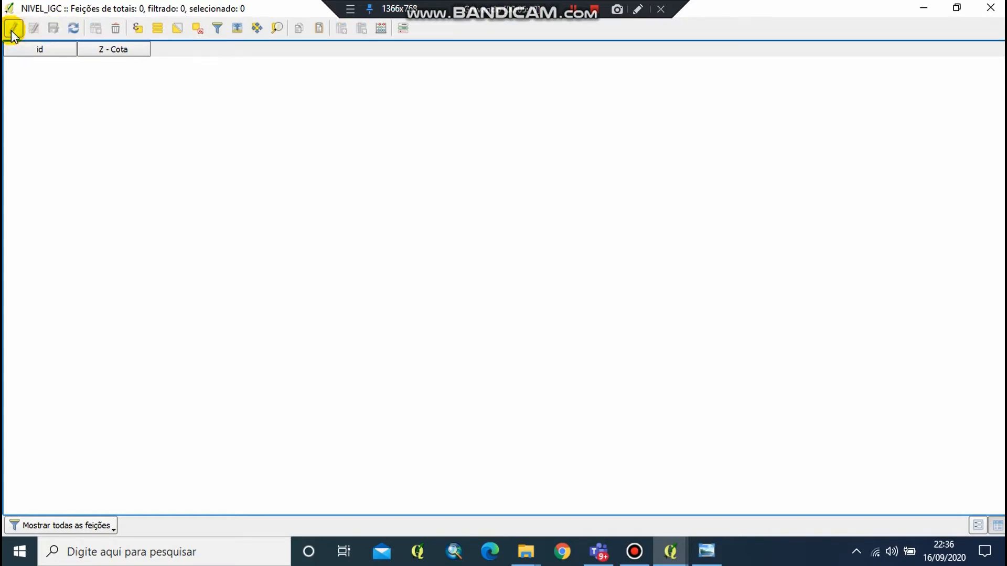
left_click(990, 7)
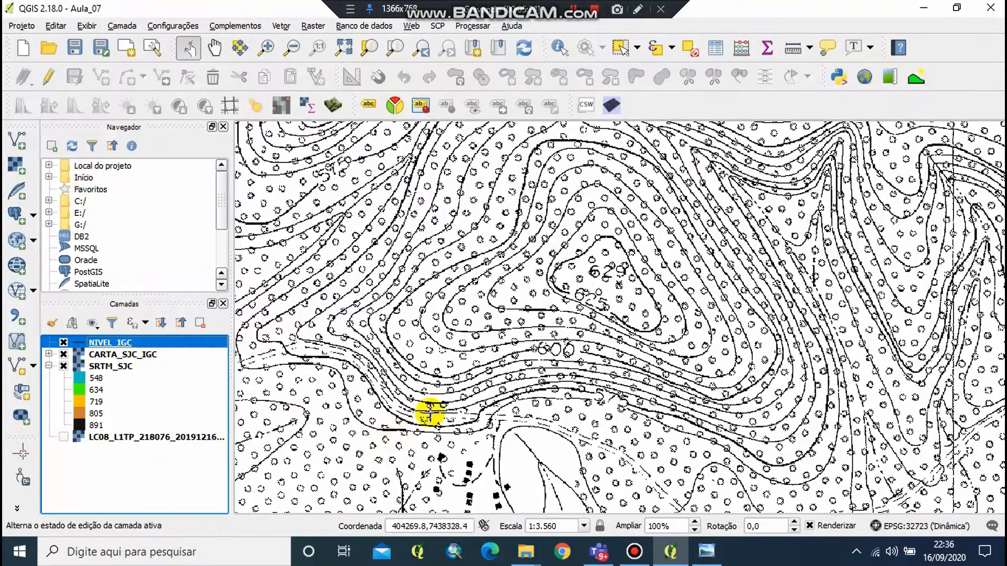
Enable editing on the NIVEL_IGC layer for digitizing the hill's contours near the 600 label
left_click_drag(669, 299, 611, 326)
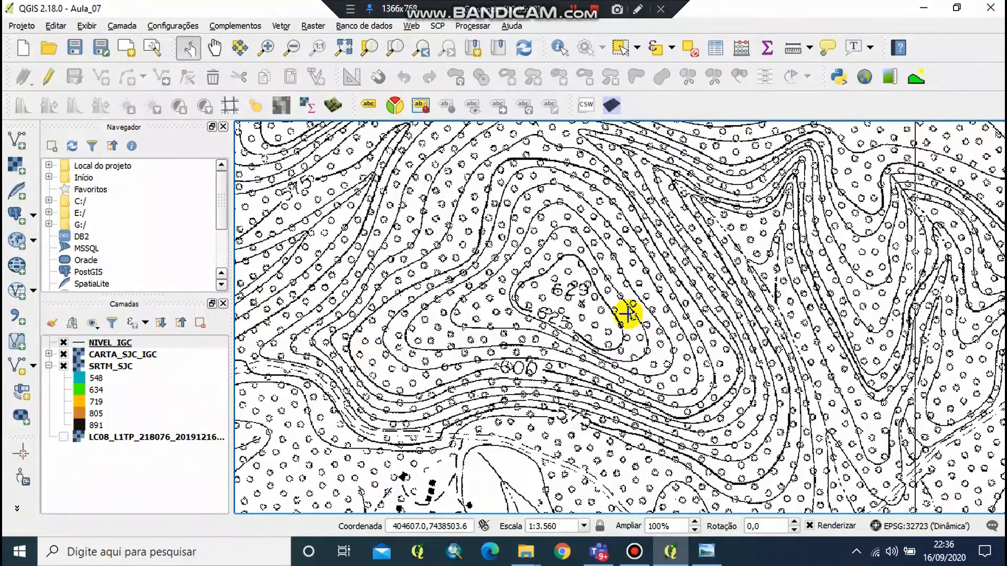
scroll(599, 292, "down", 1)
left_click_drag(591, 285, 546, 317)
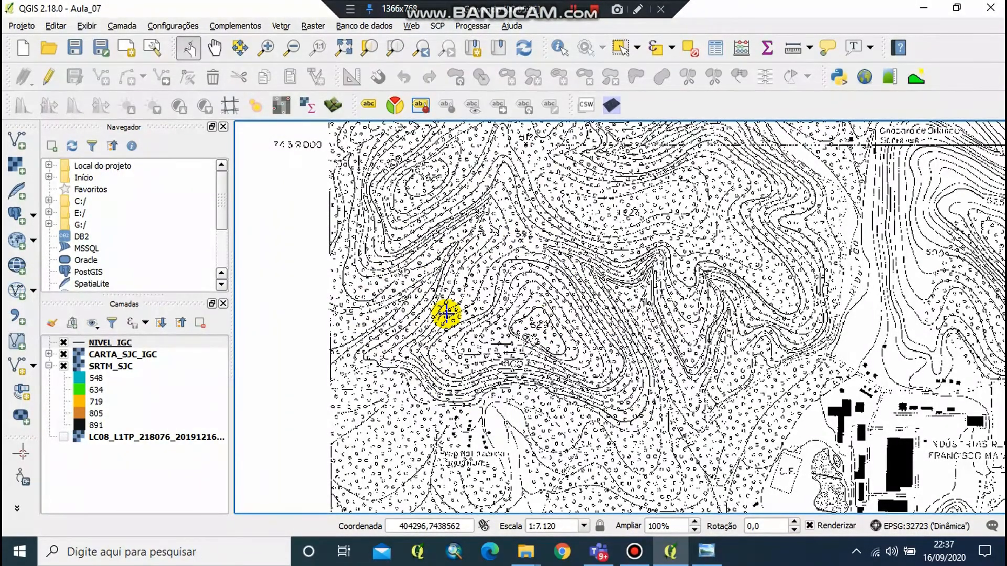
scroll(597, 361, "up", 2)
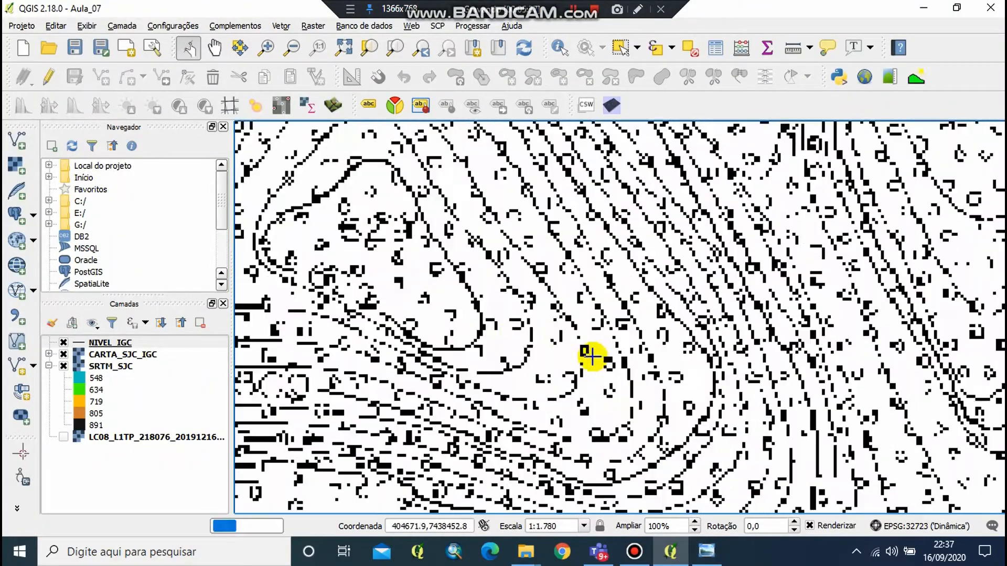
scroll(449, 322, "down", 2)
scroll(566, 330, "up", 2)
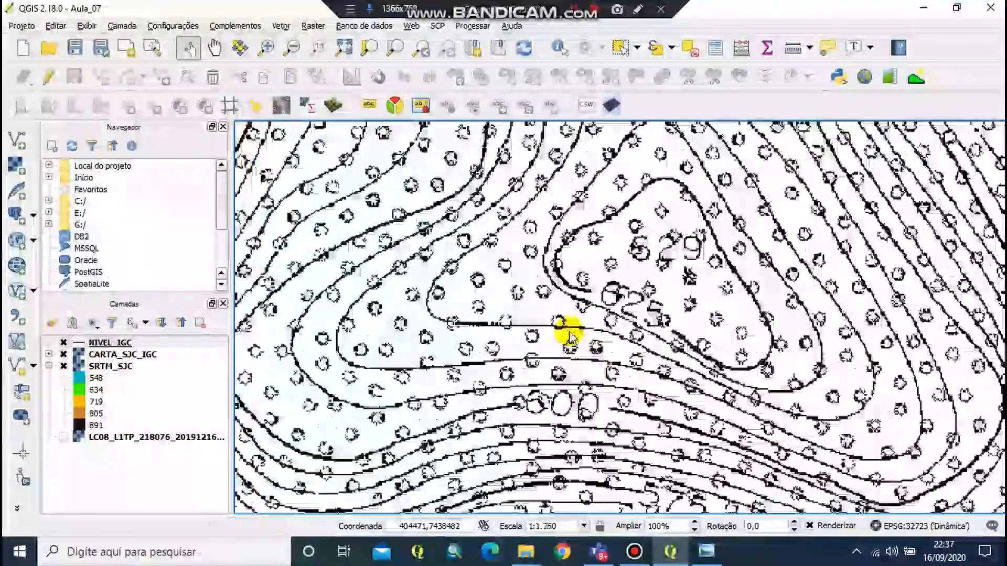
left_click_drag(579, 407, 535, 355)
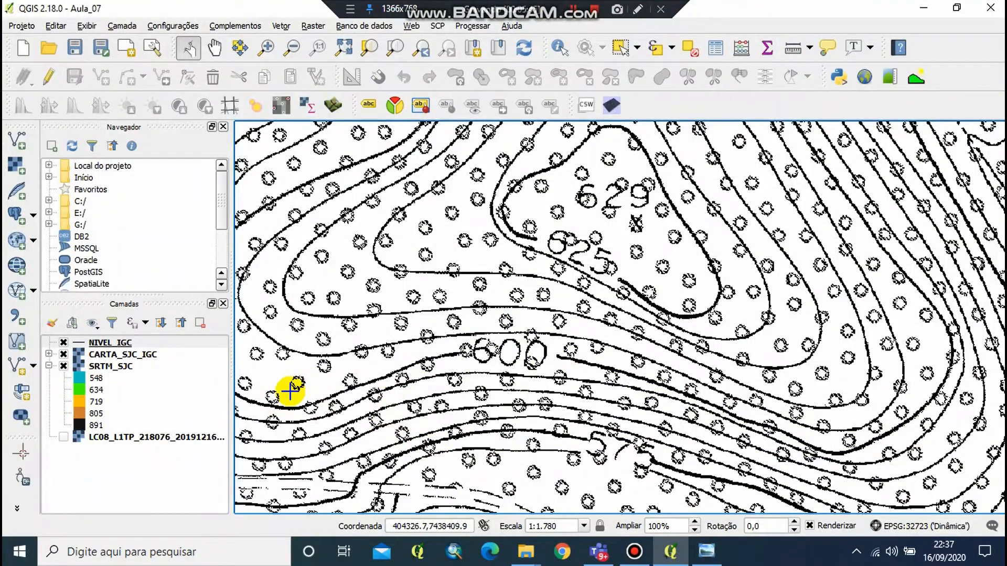
left_click(45, 86)
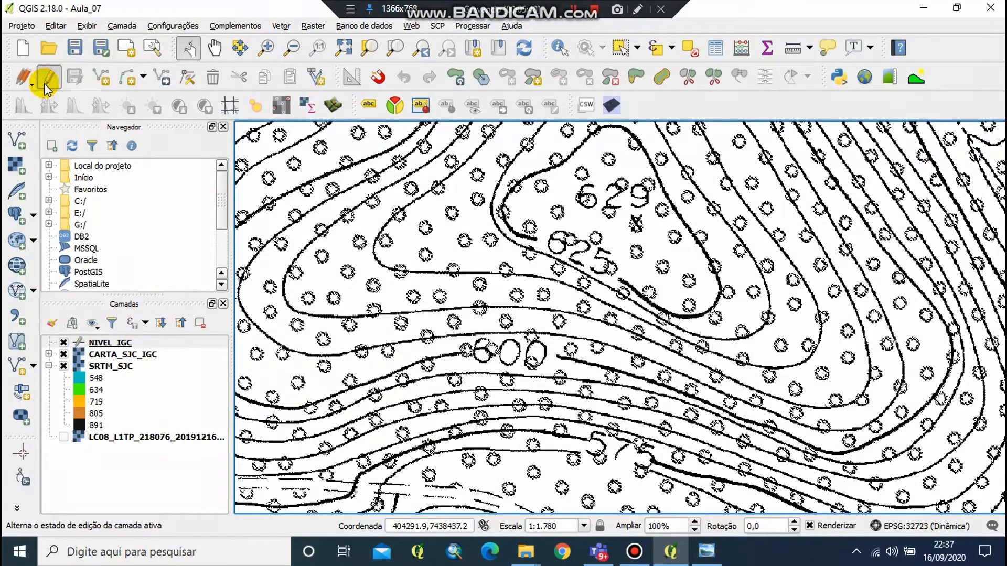
Start a line feature at the east end of the 600 label and trace the 600 contour around the hill's southeastern bend
left_click(108, 73)
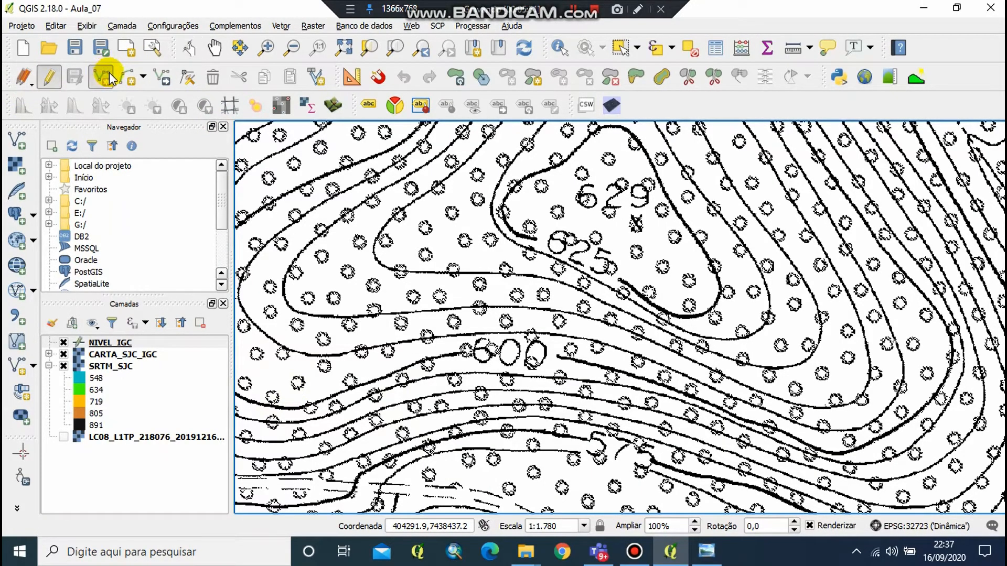
scroll(503, 425, "up", 1)
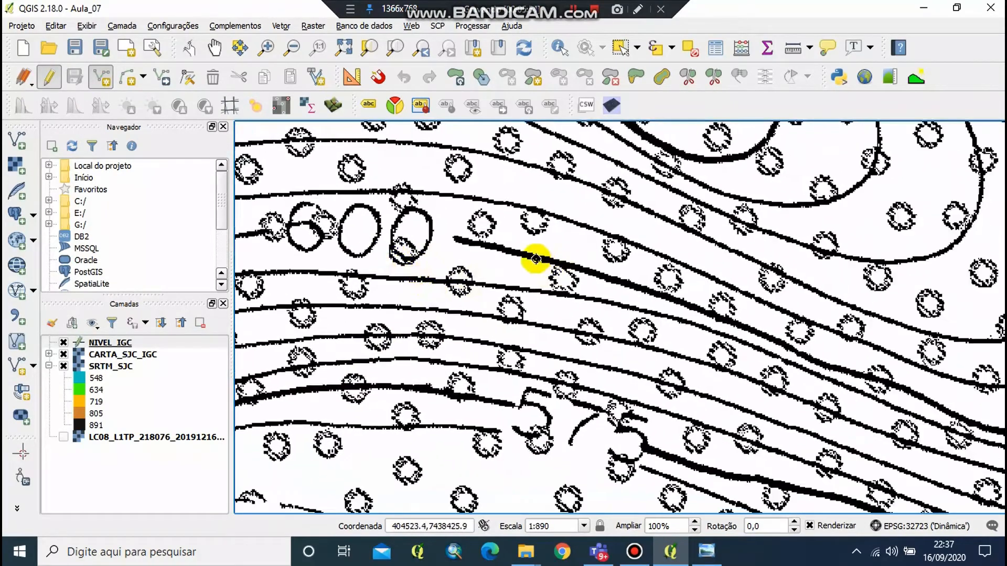
left_click(456, 241)
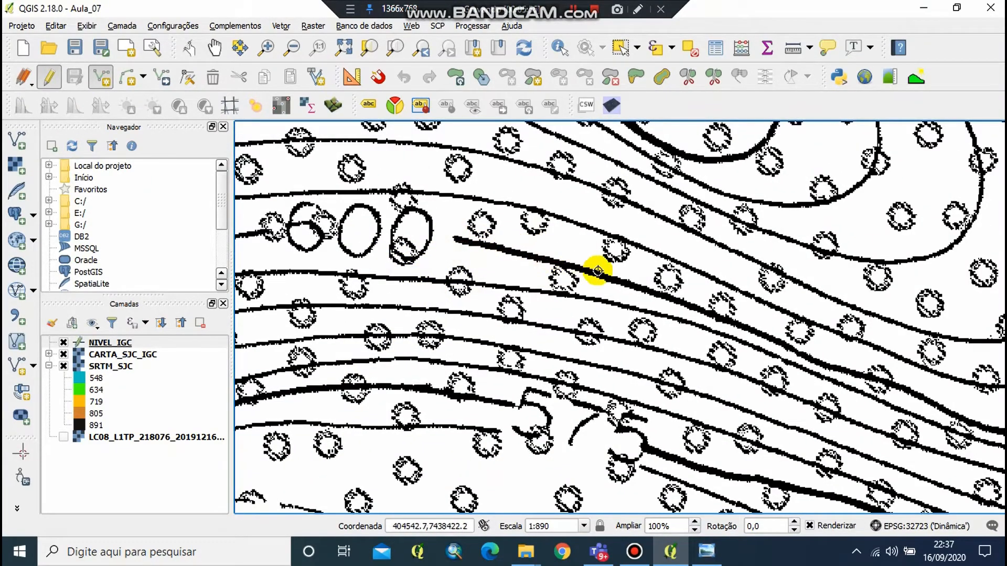
left_click(856, 373)
left_click_drag(952, 412, 360, 225)
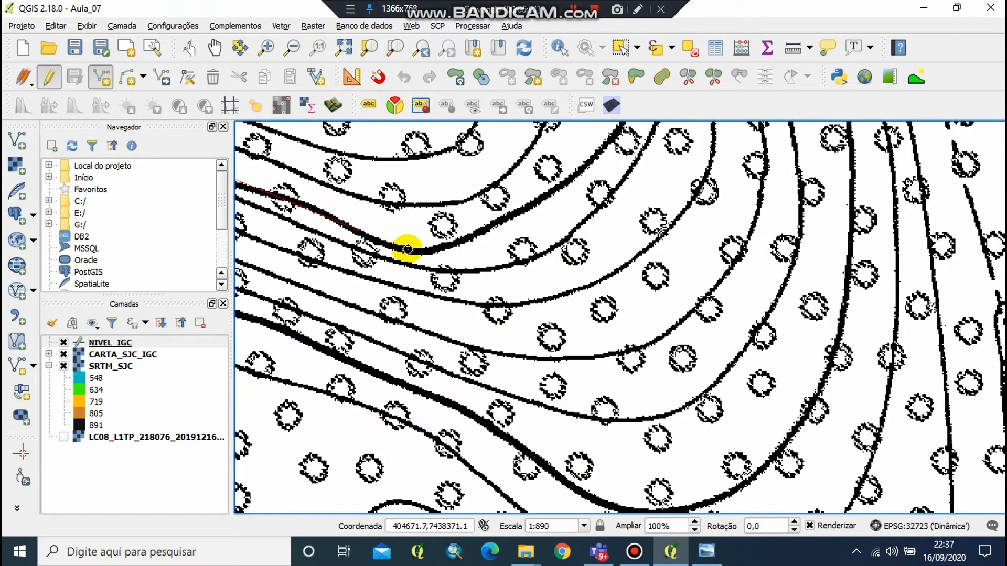
left_click(408, 249)
left_click(534, 205)
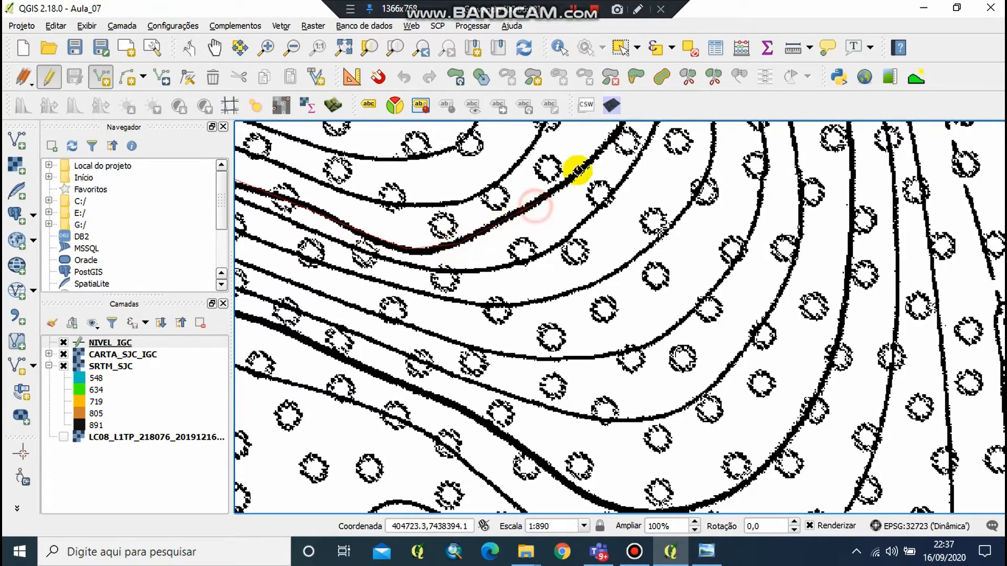
Continue tracing the 600 contour up the hill's eastern side toward the northwest
left_click_drag(603, 147, 531, 395)
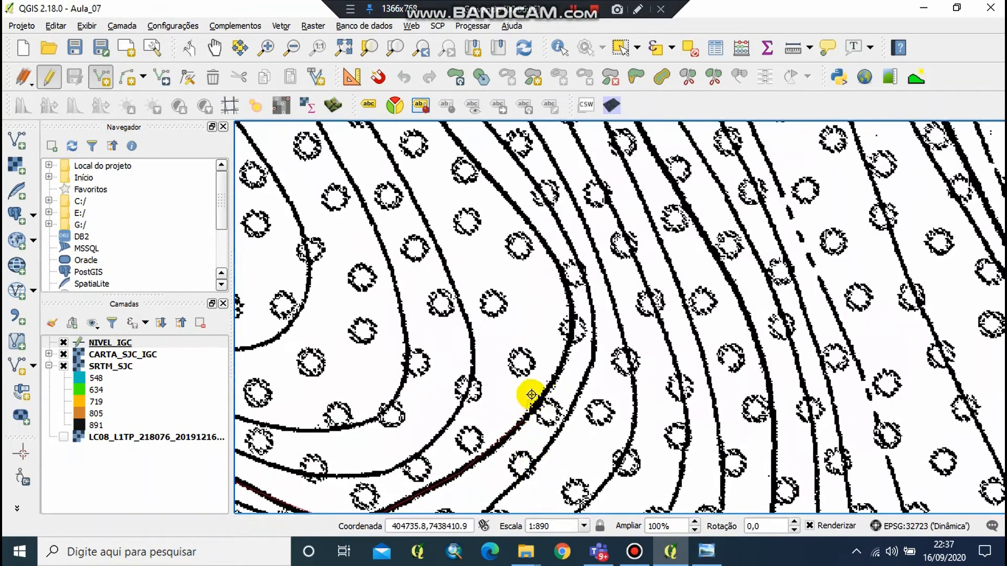
left_click(568, 292)
left_click(528, 220)
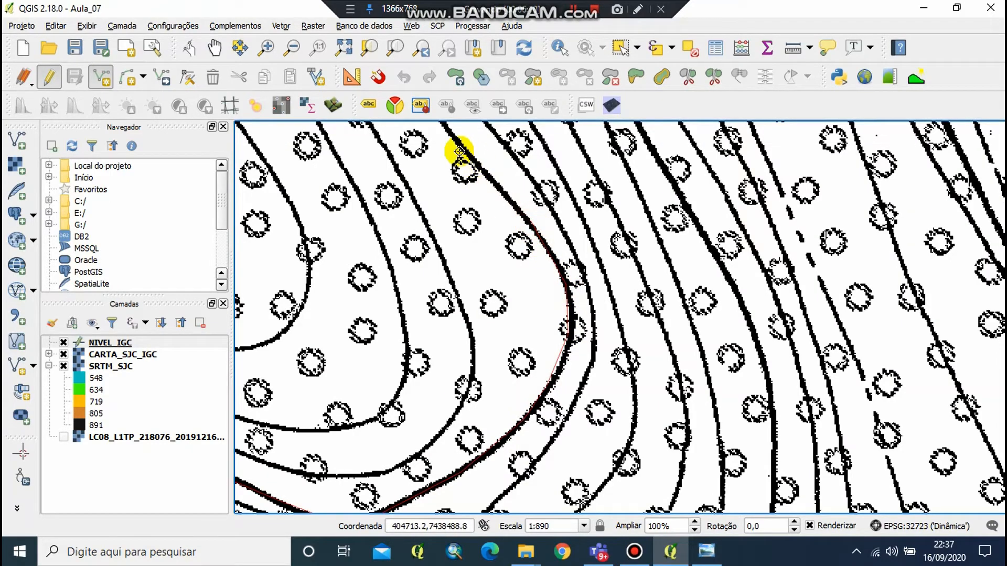
left_click_drag(461, 164, 569, 431)
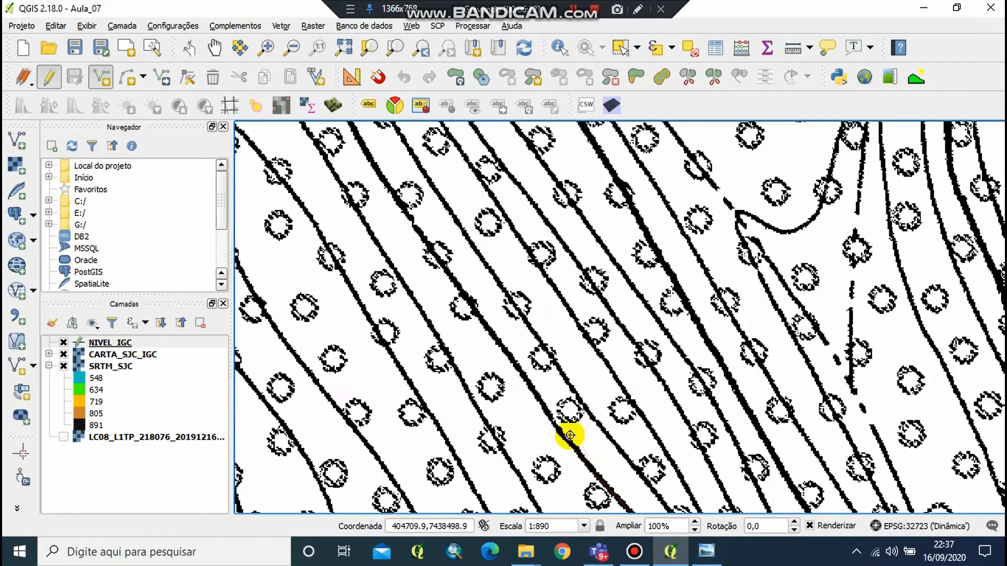
left_click(544, 409)
left_click(479, 321)
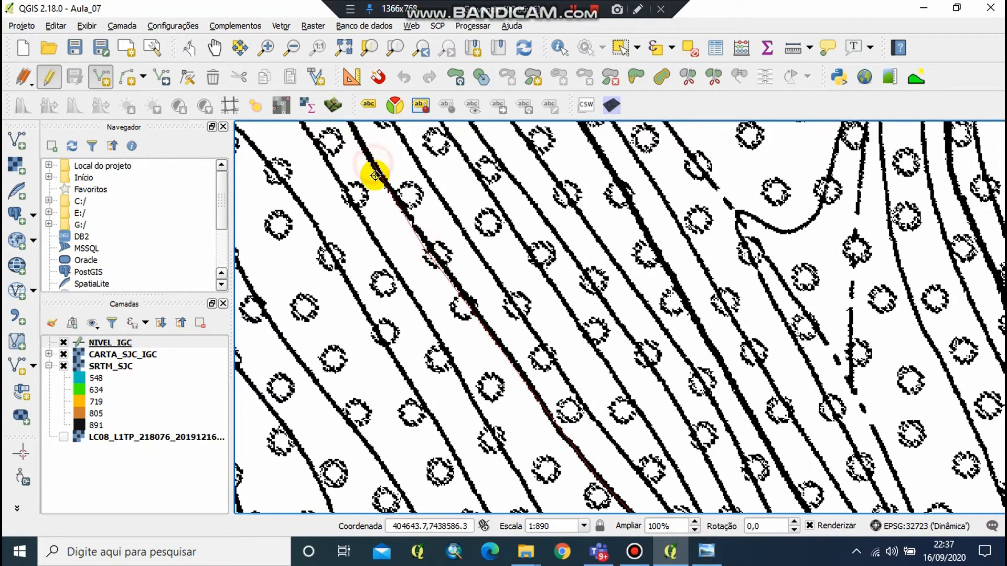
left_click_drag(375, 168, 566, 499)
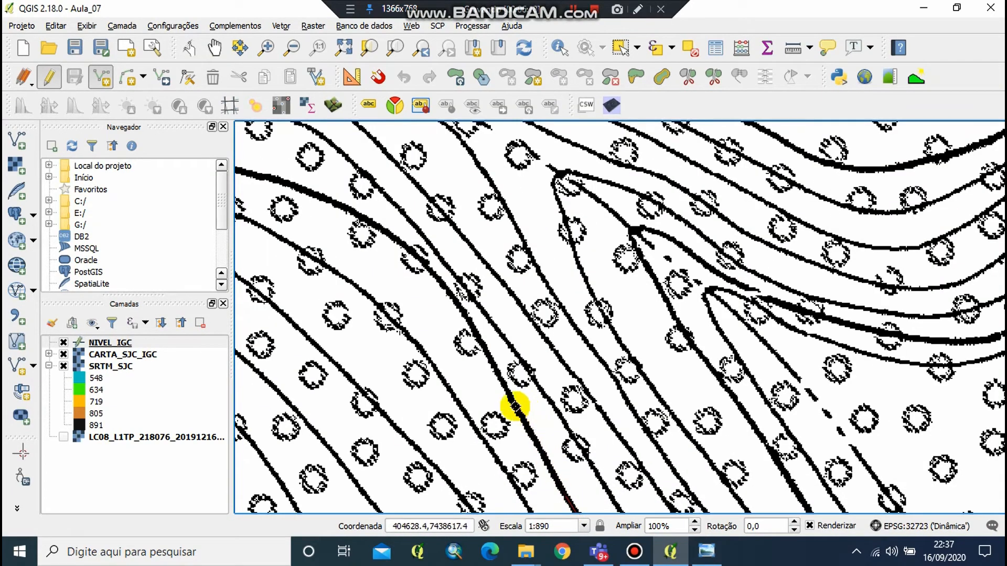
Continue tracing the 600 contour around the hill's northern end, south of the 592 spot height
left_click(512, 405)
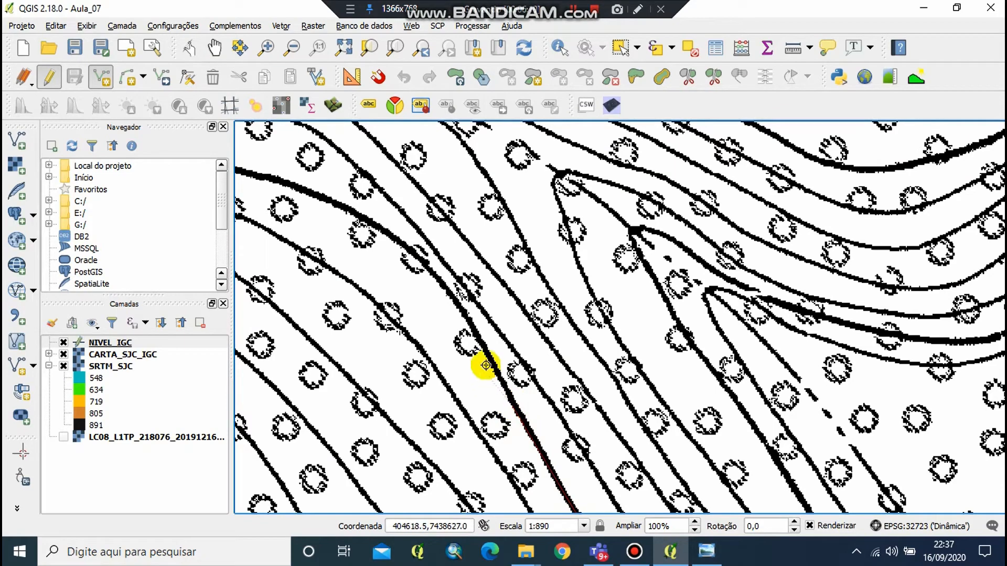
left_click(469, 320)
left_click(432, 272)
left_click(389, 230)
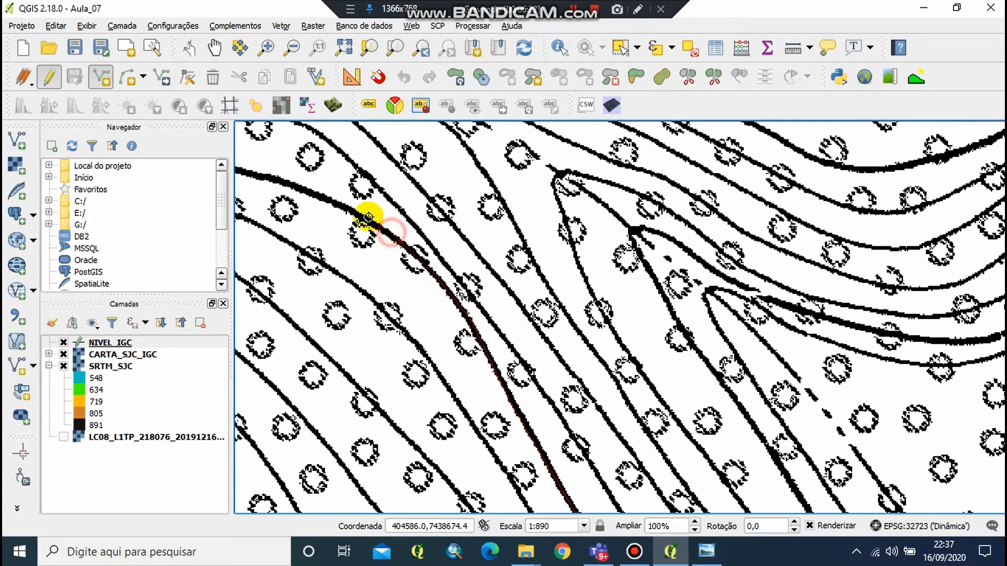
left_click_drag(330, 200, 742, 382)
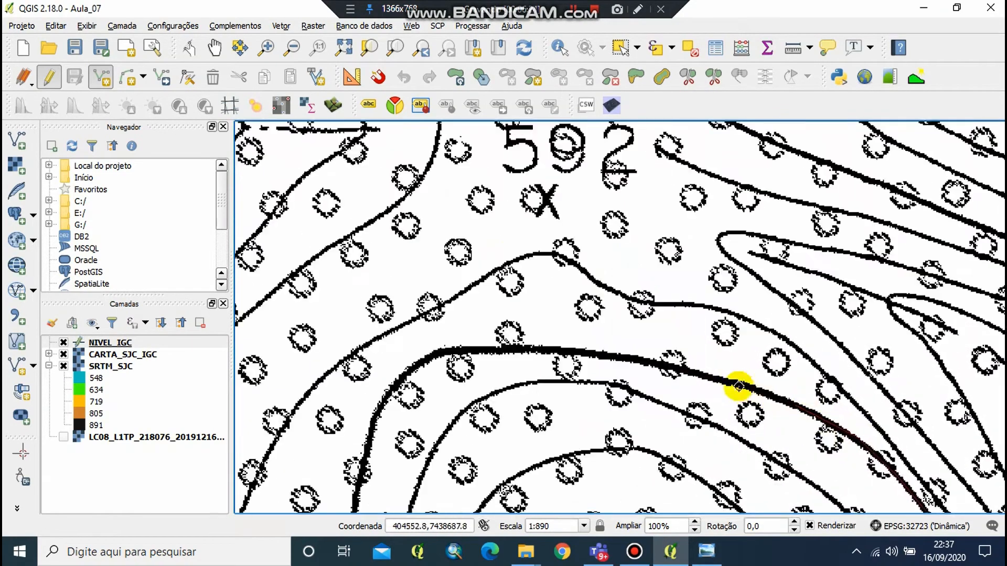
left_click(608, 352)
left_click(561, 352)
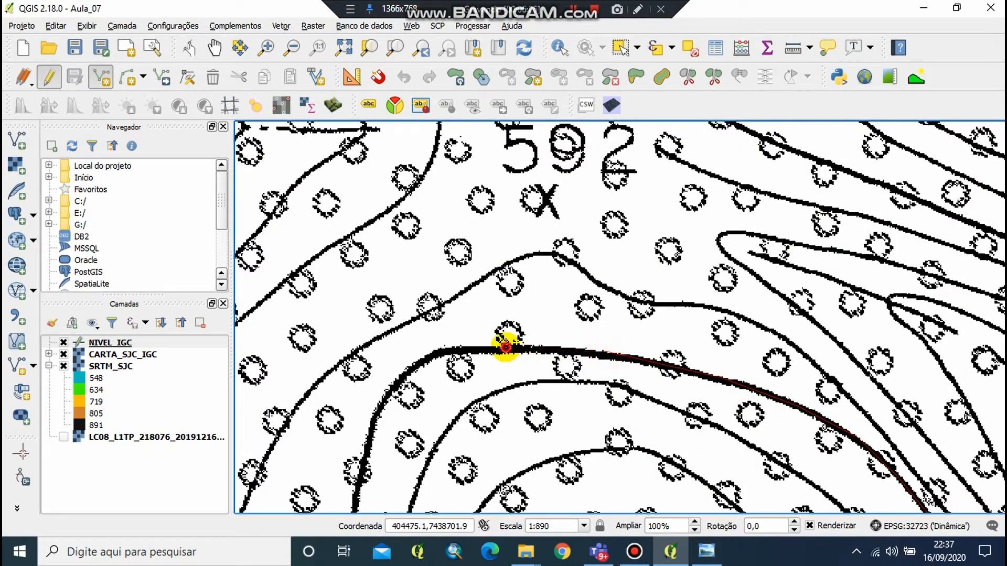
left_click(506, 348)
left_click(443, 350)
left_click(386, 396)
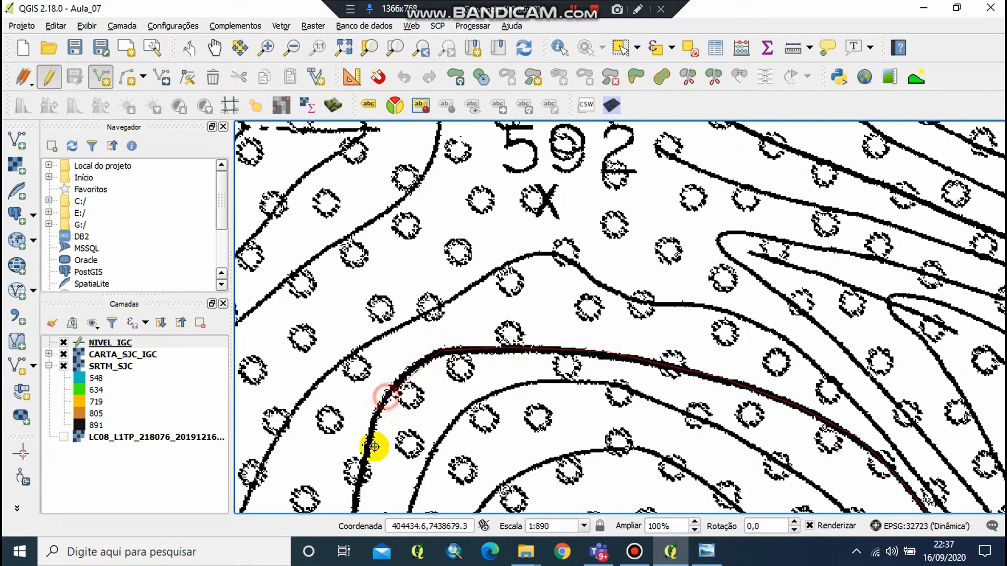
Trace the 600 contour down the hill's northwestern side, west of the 629 spot height
left_click(375, 445)
right_click(360, 483)
left_click_drag(360, 483, 381, 310)
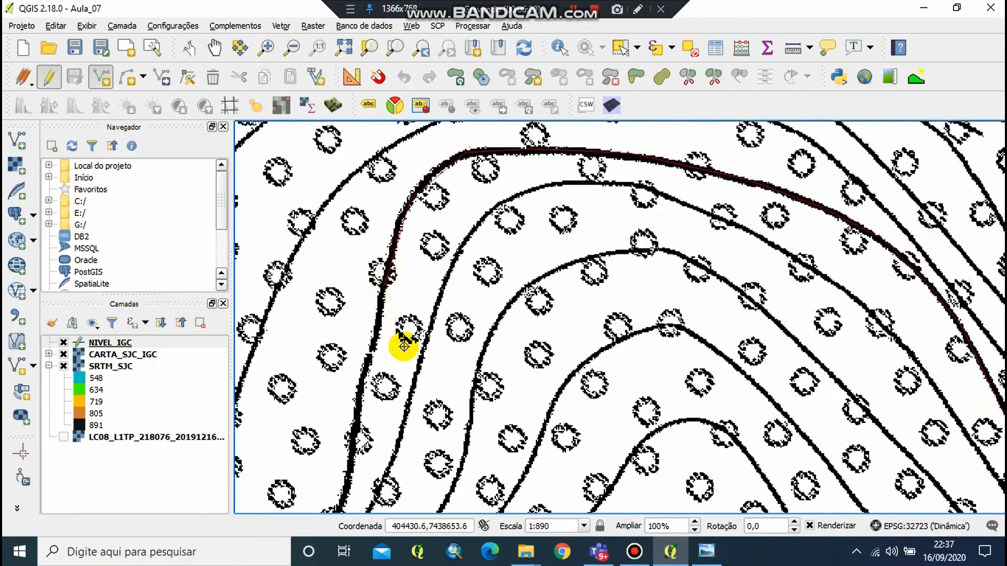
left_click(354, 441)
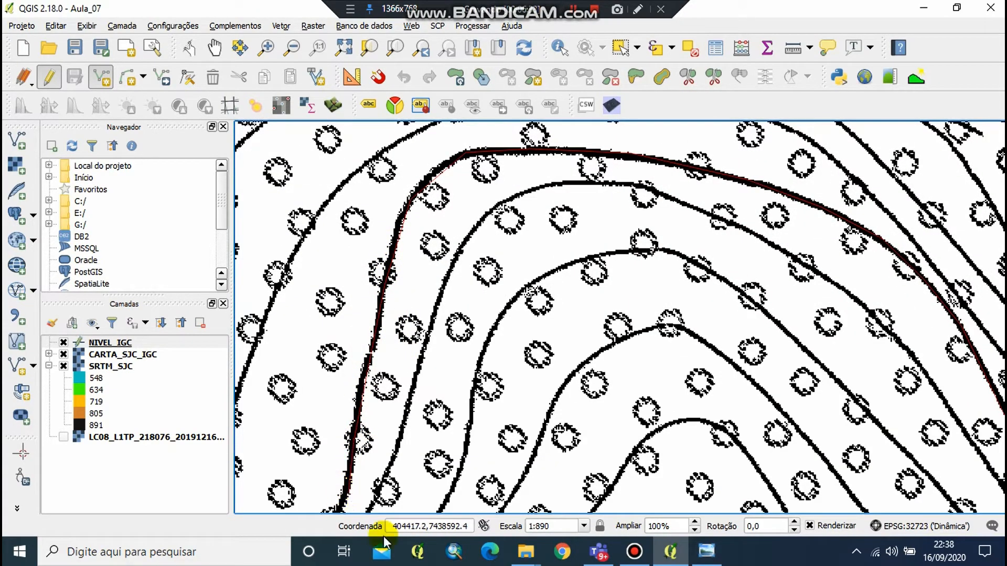
left_click_drag(326, 477, 401, 202)
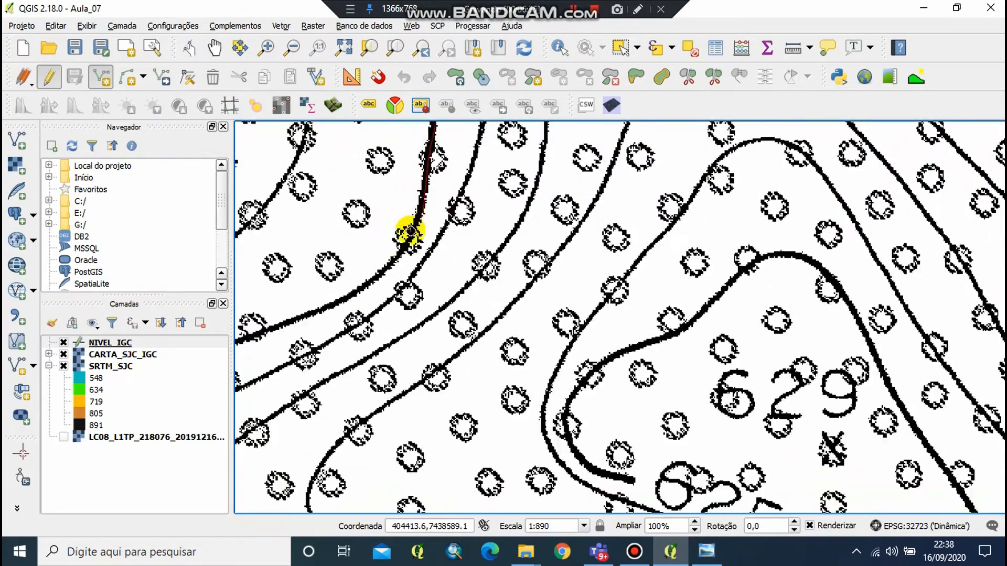
left_click(401, 254)
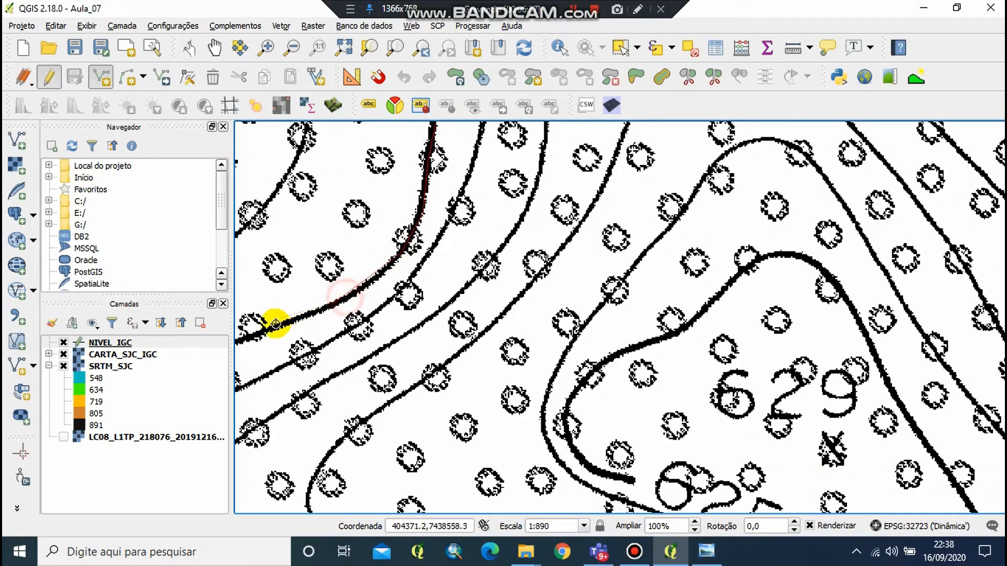
left_click_drag(259, 328, 601, 165)
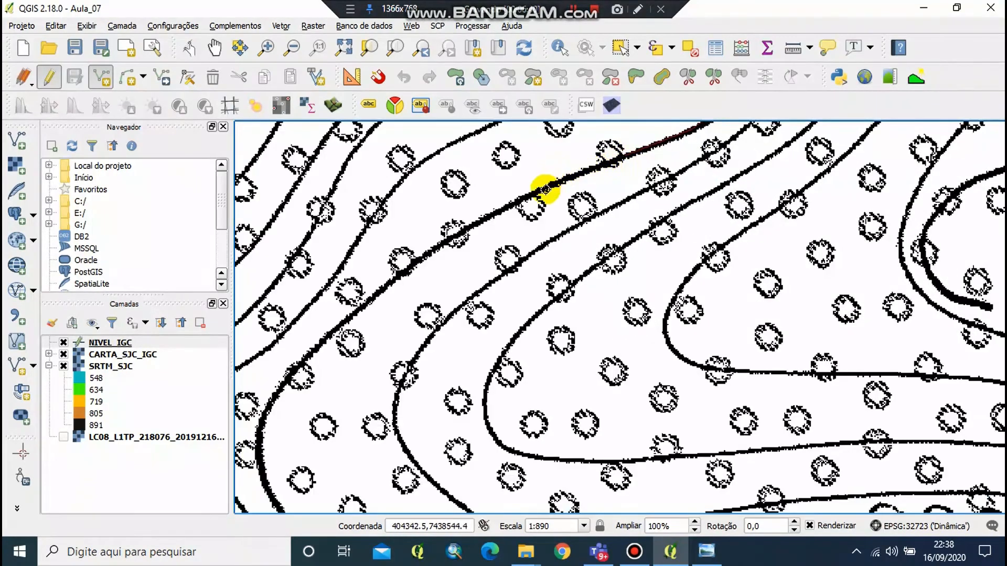
Trace the 600 contour around the hill's western bend to its lowest point on the southwest side
left_click(423, 253)
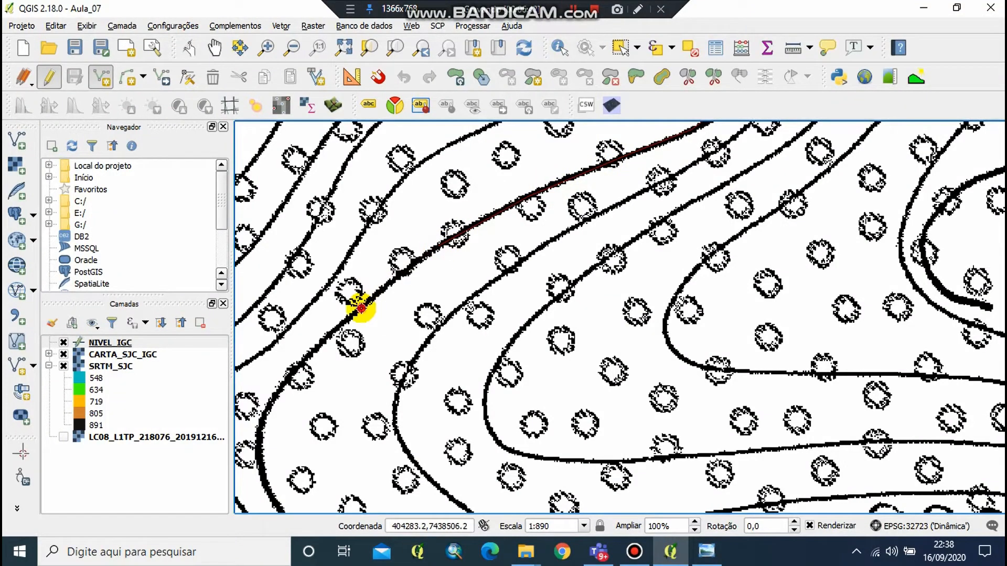
left_click(361, 309)
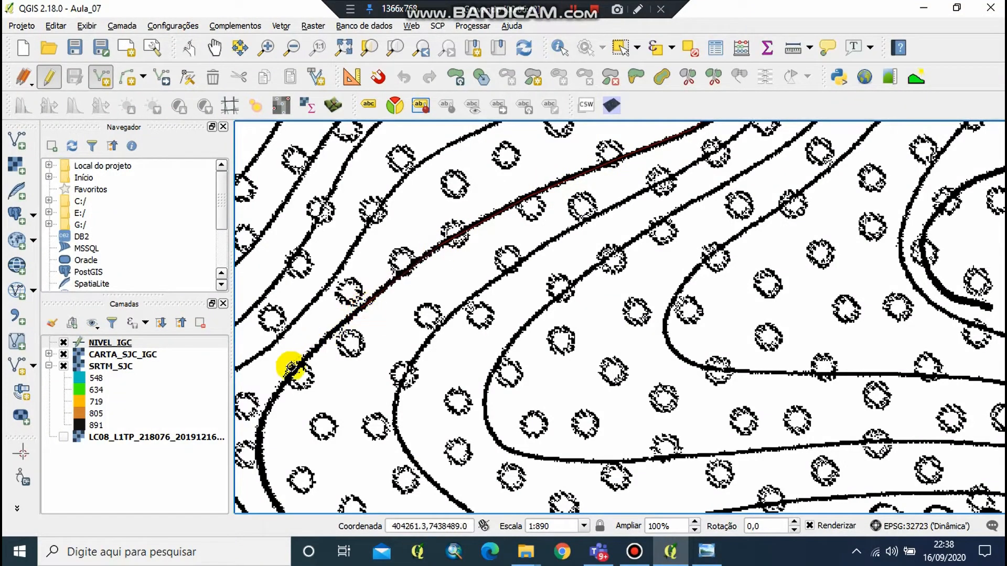
left_click(264, 485)
key("space")
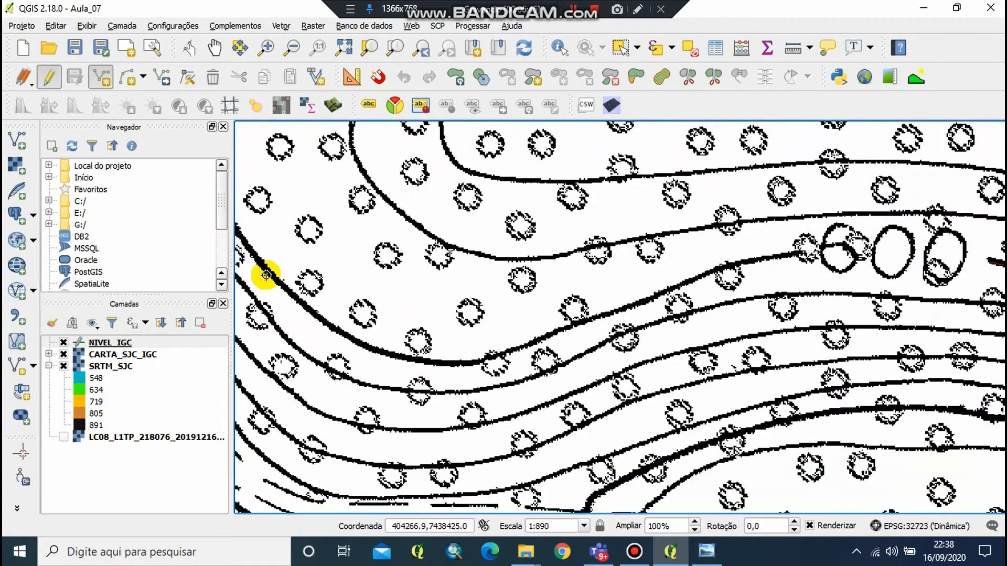
left_click(265, 265)
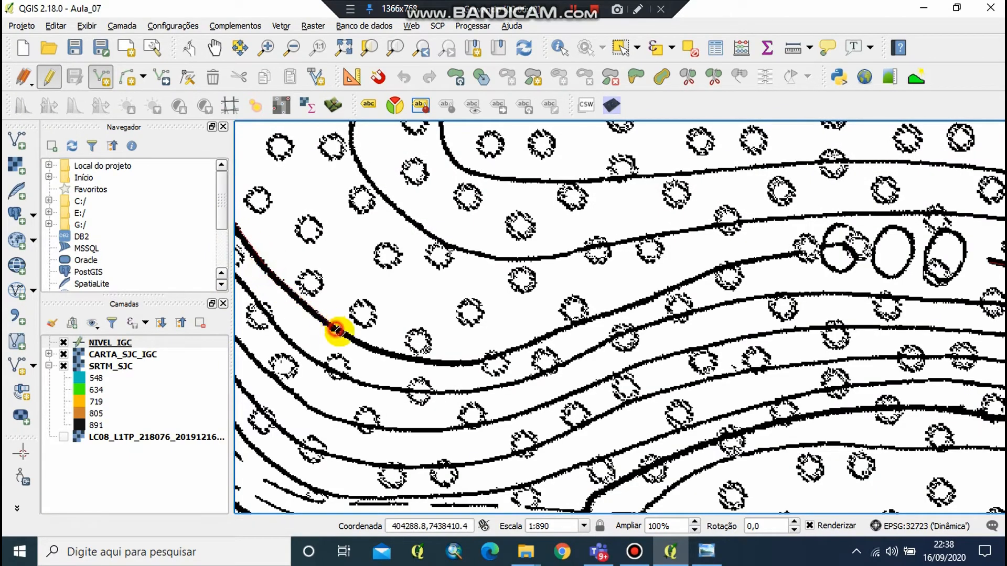
left_click(336, 329)
left_click(461, 361)
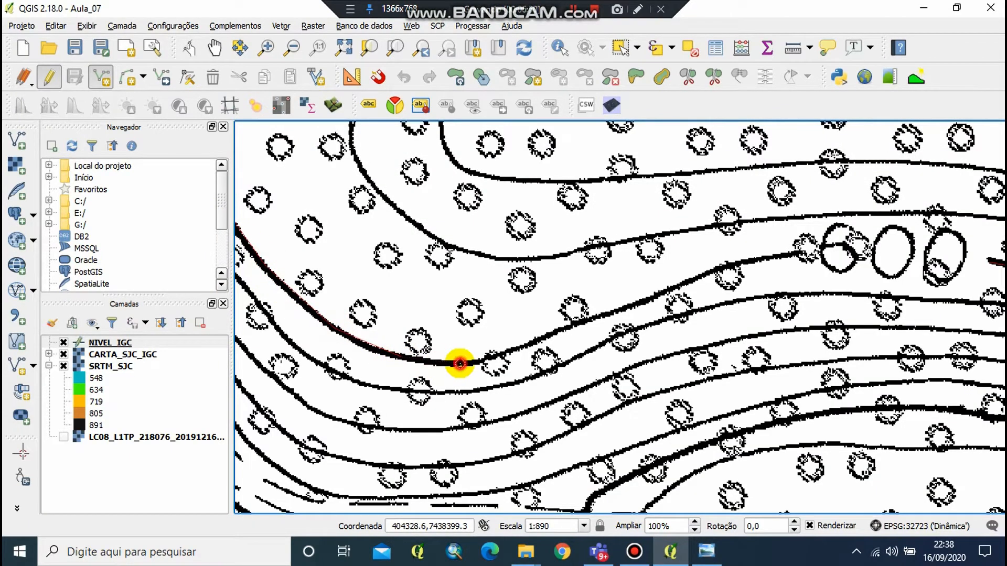
Trace the 600 contour along the southern side and through the 600 label back to the line's starting point
left_click(513, 343)
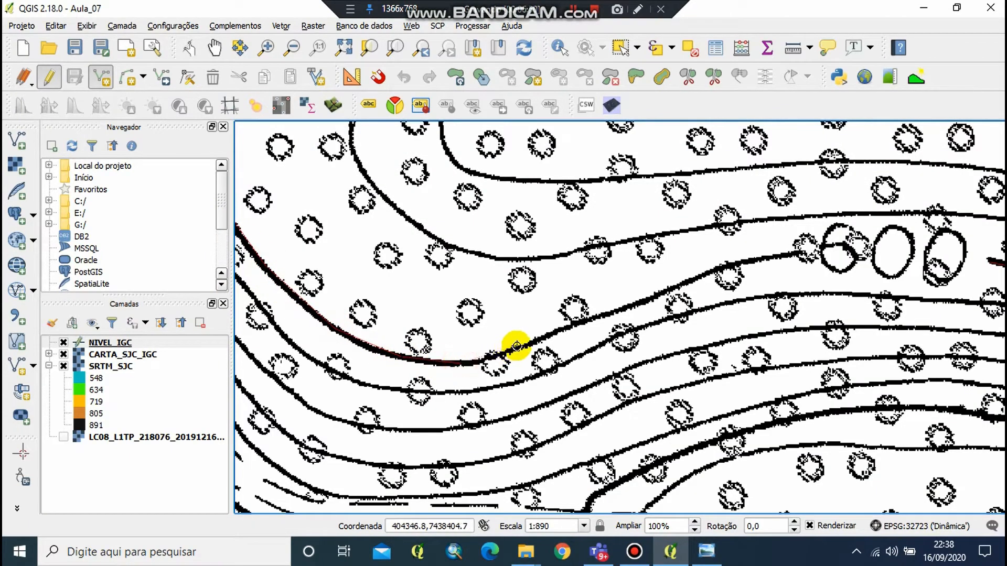
left_click(686, 285)
left_click(776, 257)
left_click(804, 255)
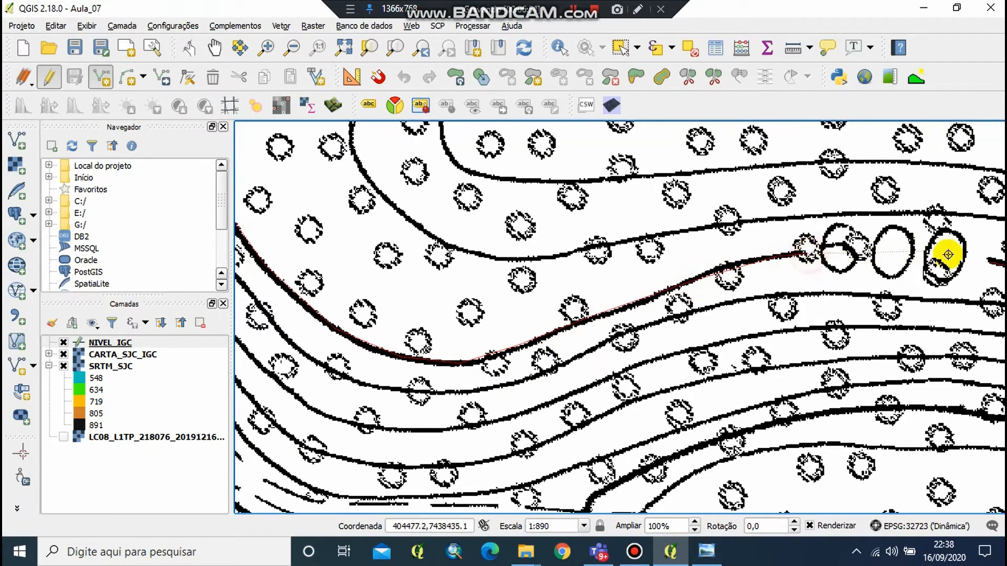
left_click(989, 261)
left_click_drag(984, 263, 595, 260)
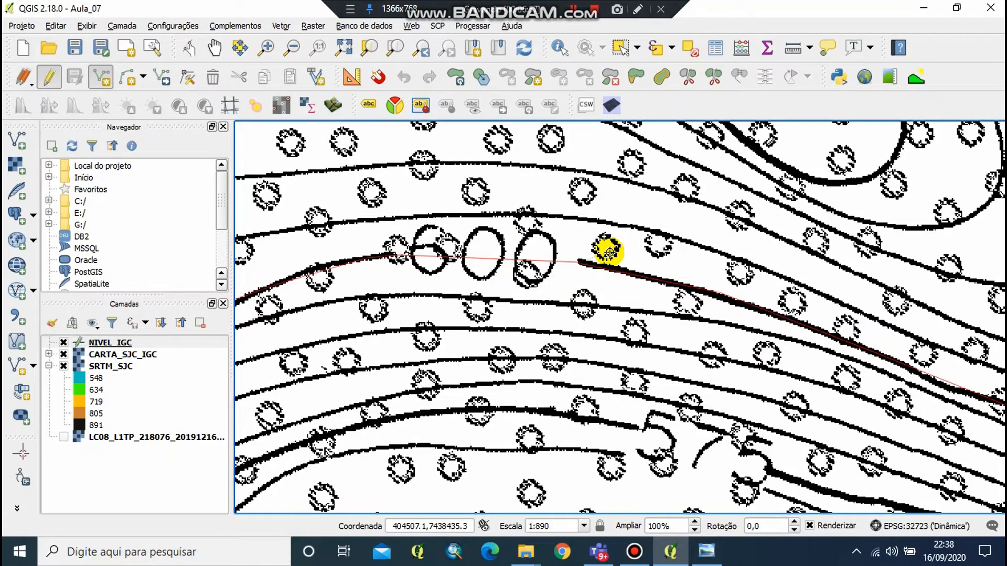
Finish the 600 contour line, giving it id 1 and its elevation in the Z - Cota attribute
right_click(608, 253)
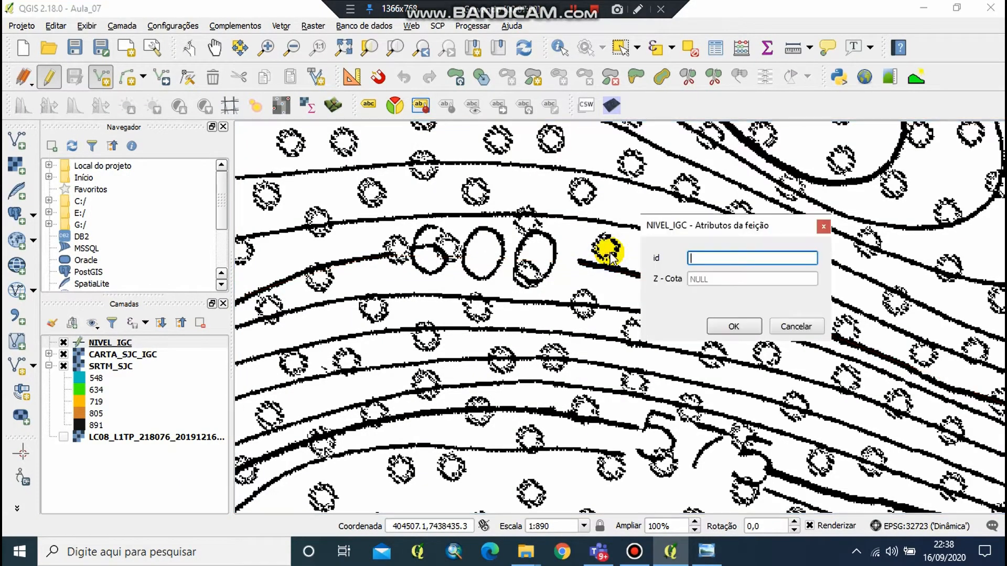
key("Tab")
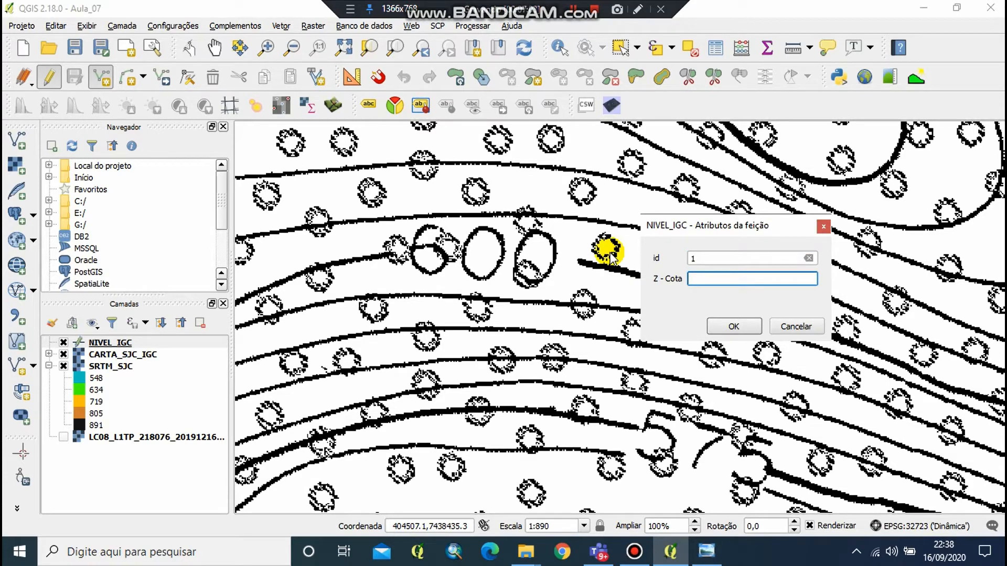
key("Return")
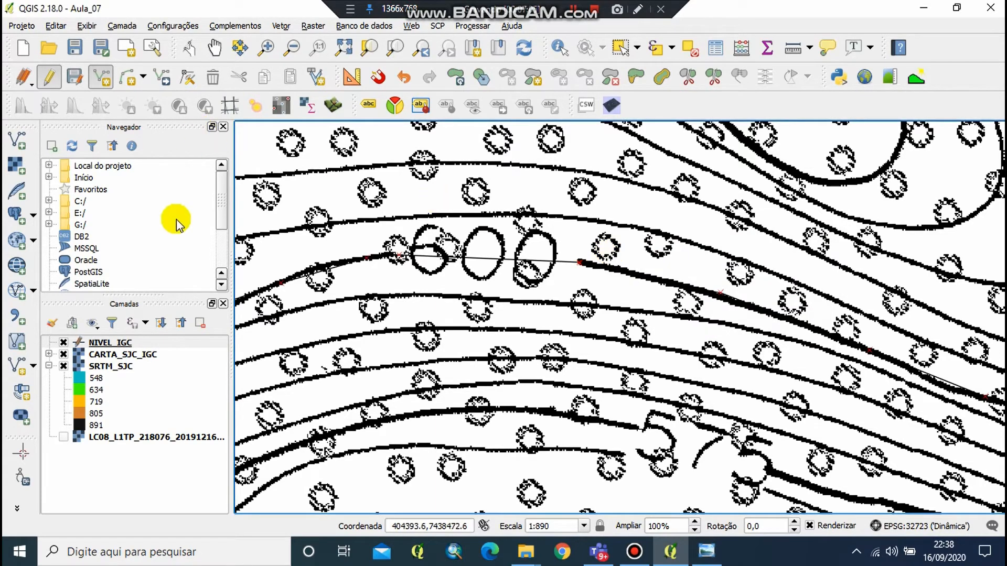
Start a new line on the contour just inside the 600 line, above the 600 label, and trace it southeast
scroll(565, 331, "down", 3)
scroll(566, 330, "up", 2)
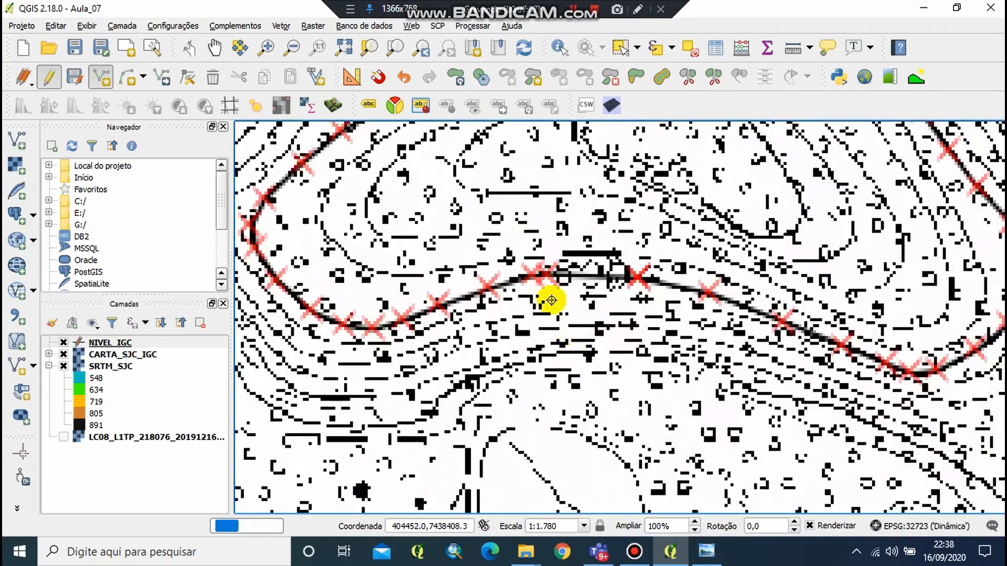
scroll(478, 290, "down", 1)
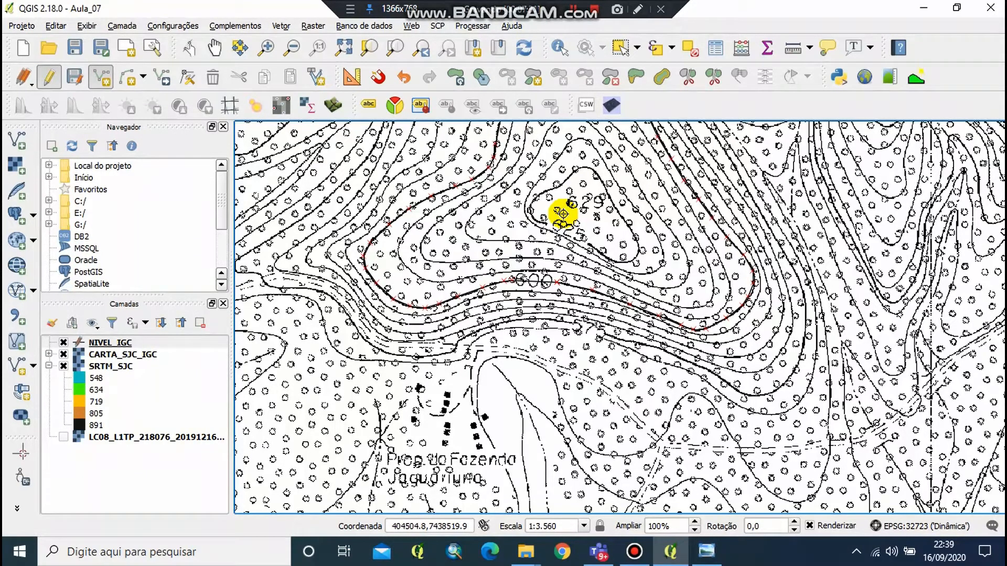
scroll(546, 283, "up", 2)
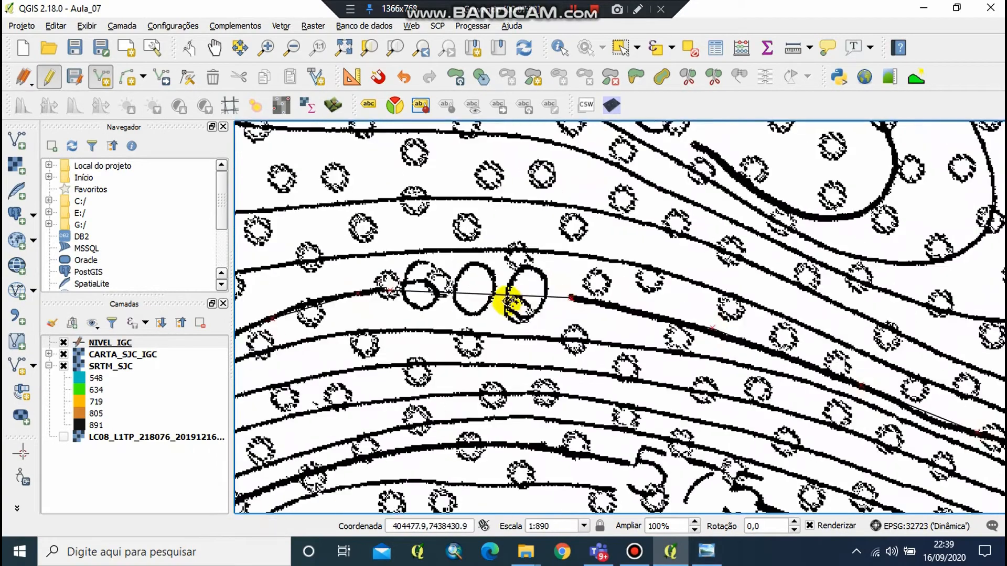
left_click(510, 251)
left_click(596, 255)
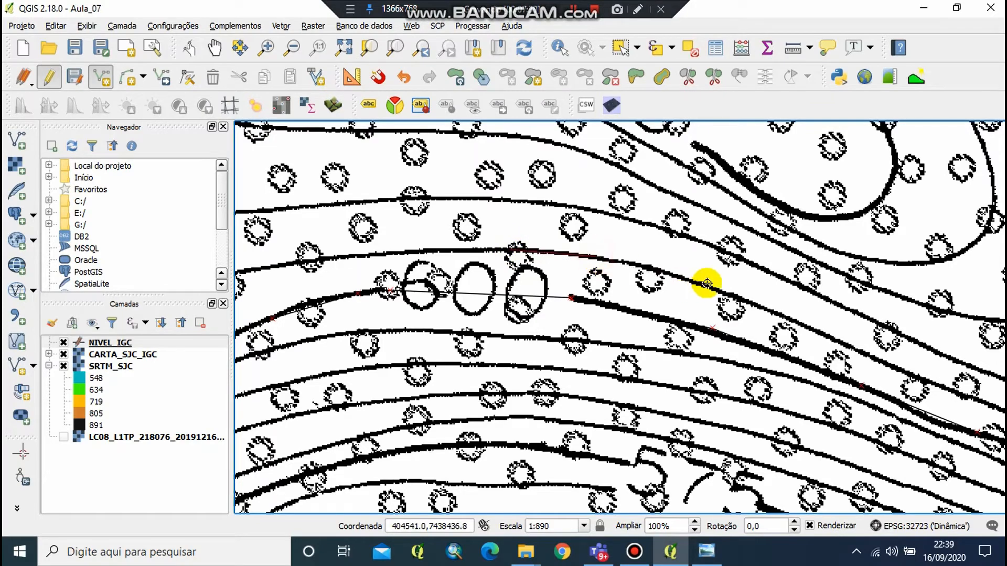
left_click(707, 284)
left_click(815, 333)
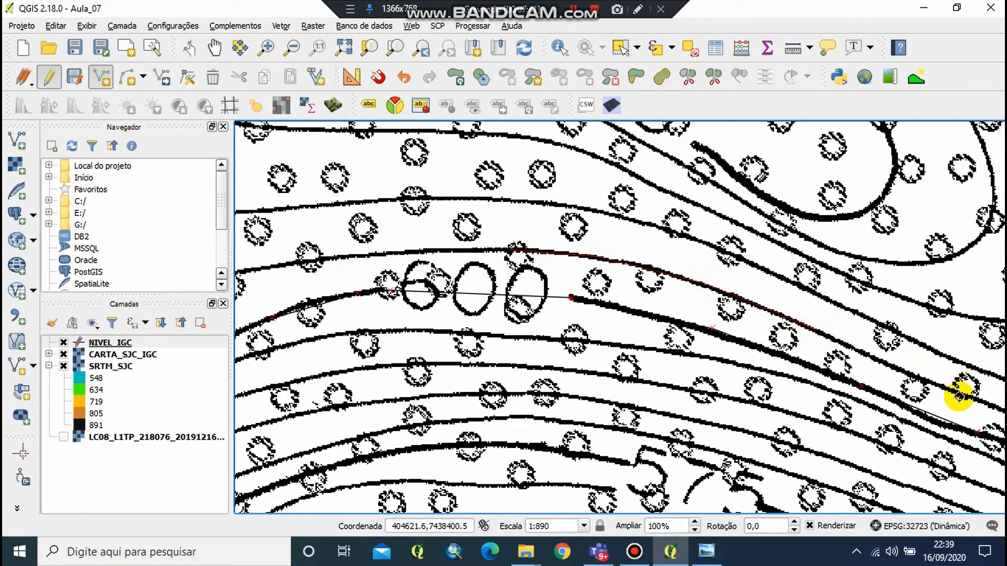
left_click(958, 397)
Trace the contour just inside the 600 line around the hill's southeastern bend and onto its eastern side
left_click_drag(993, 407, 344, 209)
left_click(418, 227)
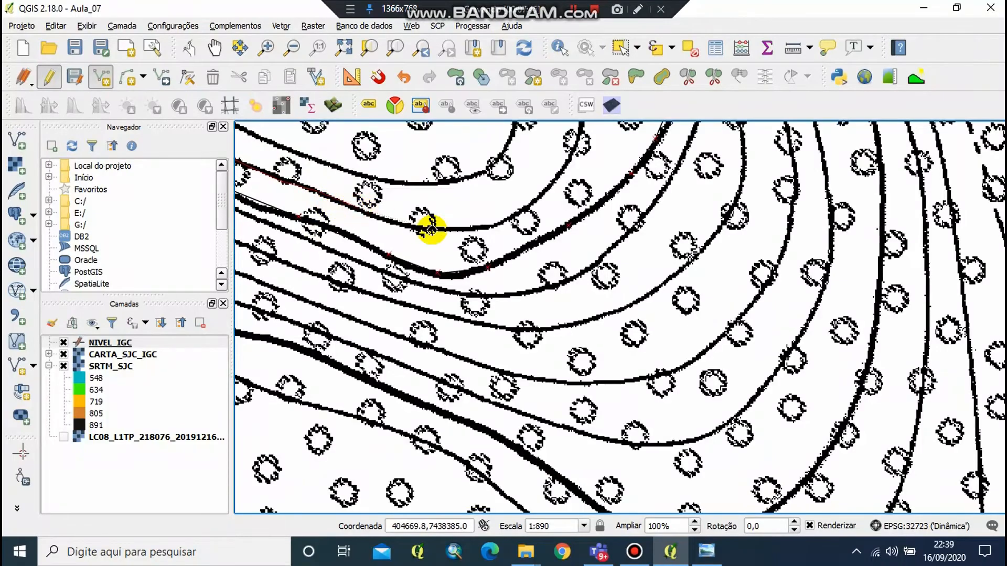
left_click(491, 227)
left_click(537, 198)
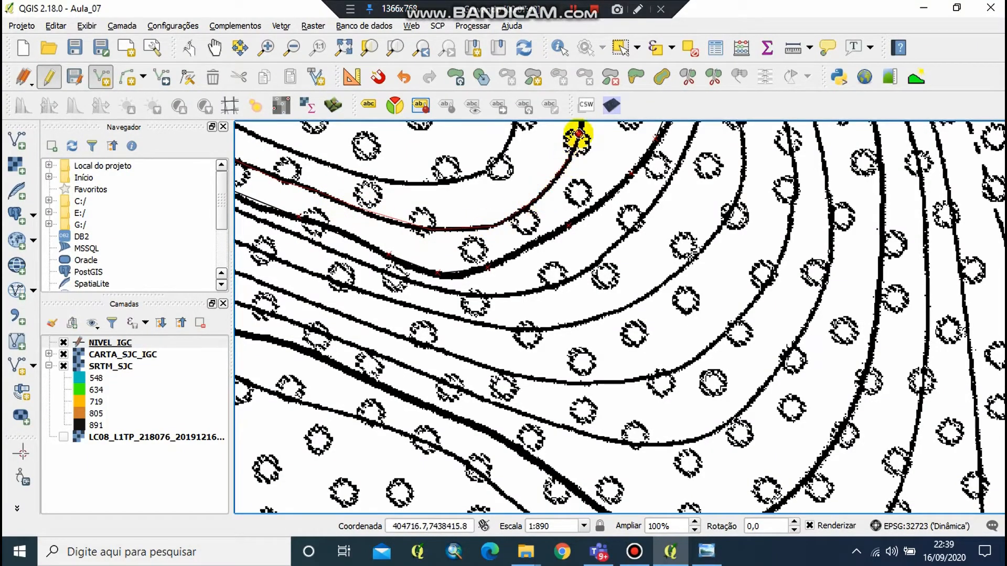
left_click_drag(576, 168, 528, 407)
left_click(532, 369)
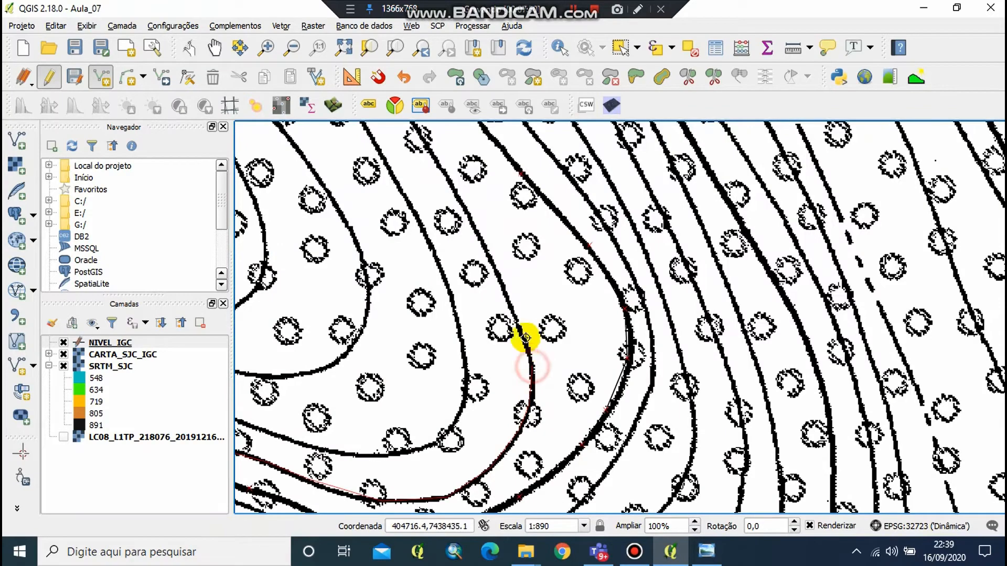
left_click(517, 322)
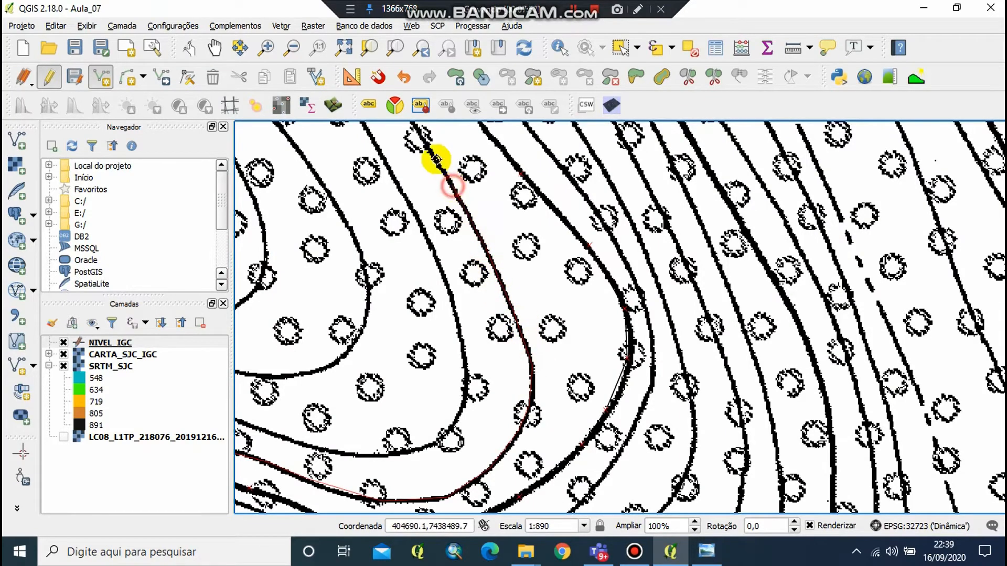
Trace the same inner contour northwest up the hill's northeastern side, parallel to the 600 line
left_click_drag(423, 140, 572, 461)
left_click(540, 404)
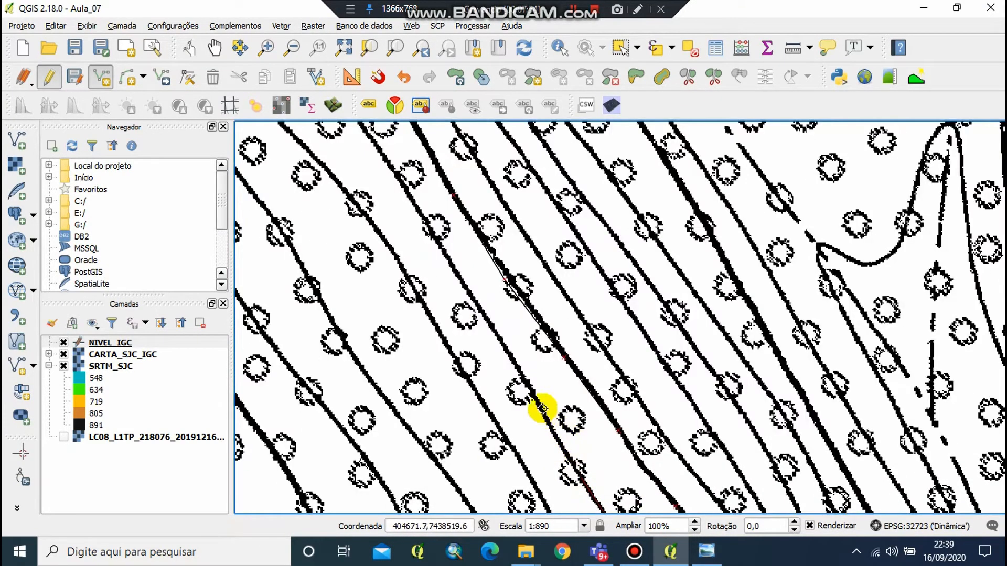
left_click(418, 220)
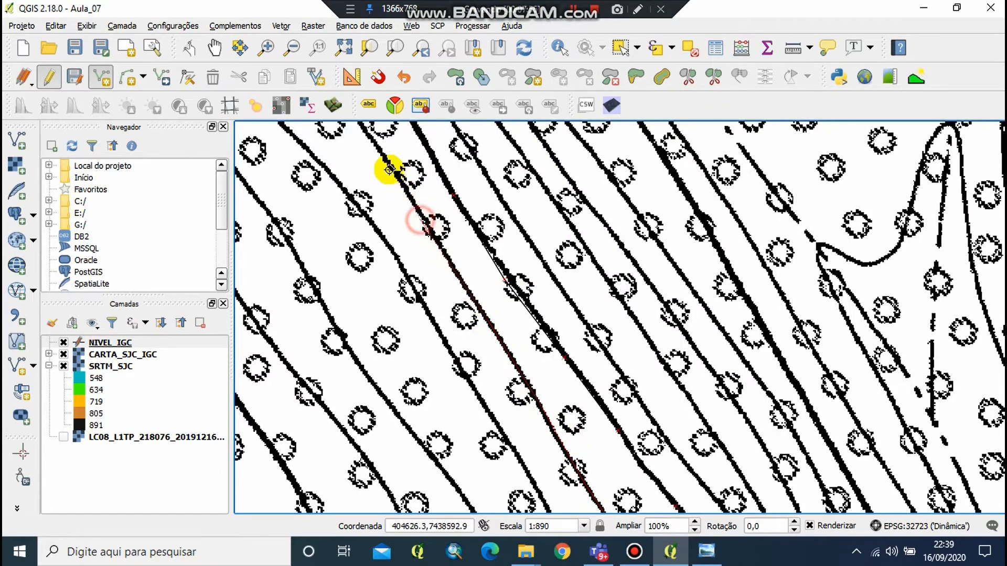
left_click_drag(382, 152, 582, 459)
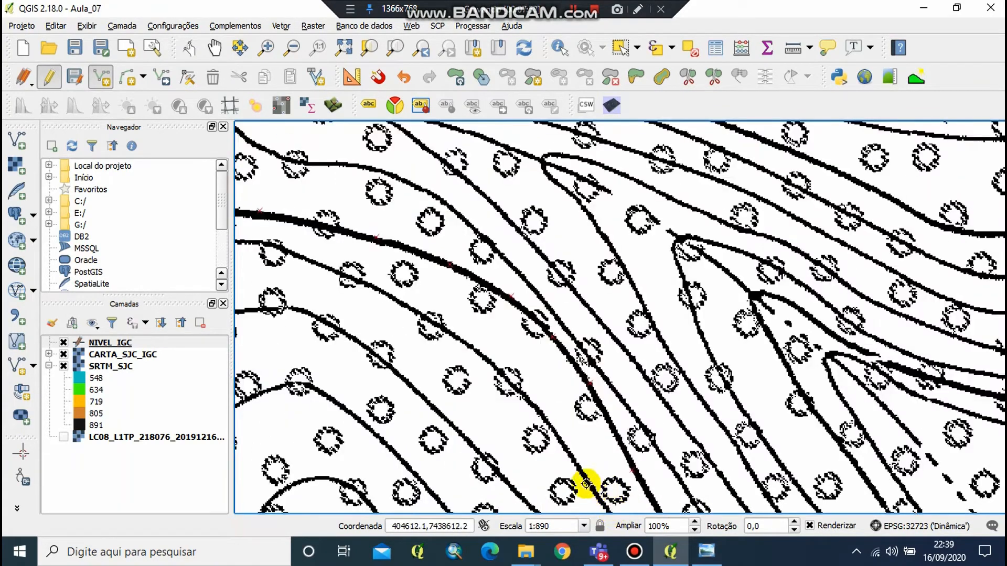
left_click(545, 417)
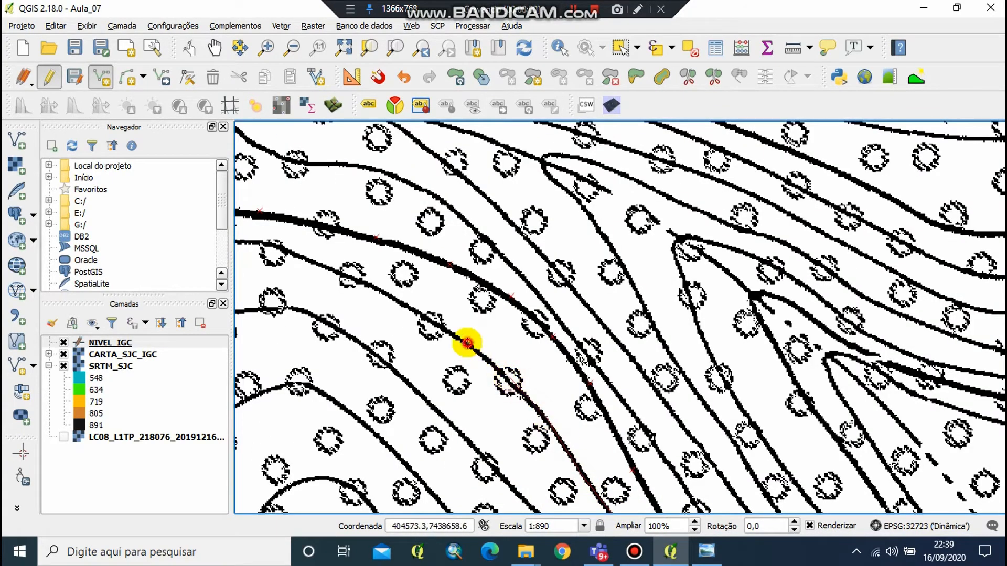
left_click(400, 304)
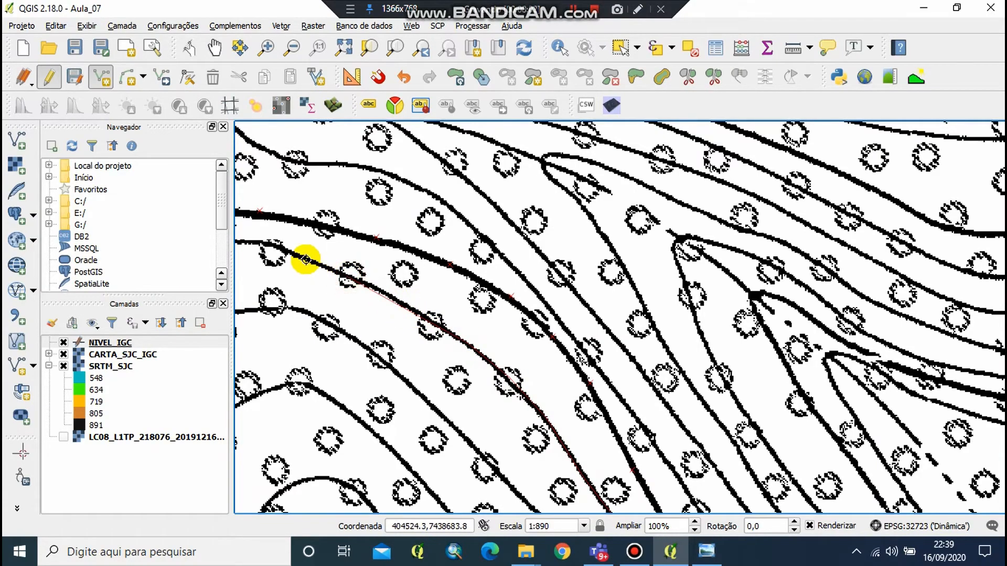
Trace the inner contour around the hill's northern bend and onto its western side
left_click_drag(301, 258, 804, 389)
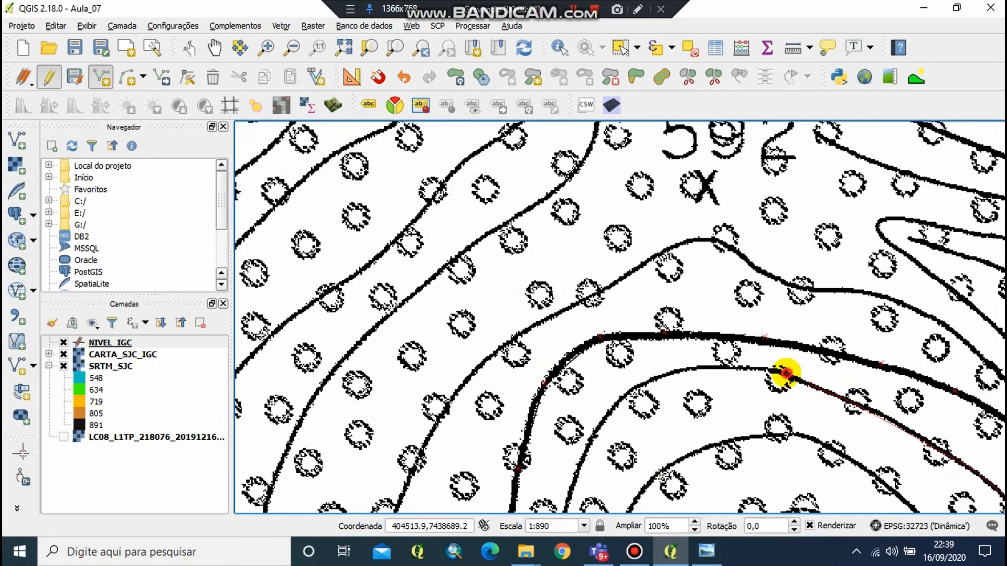
left_click(635, 394)
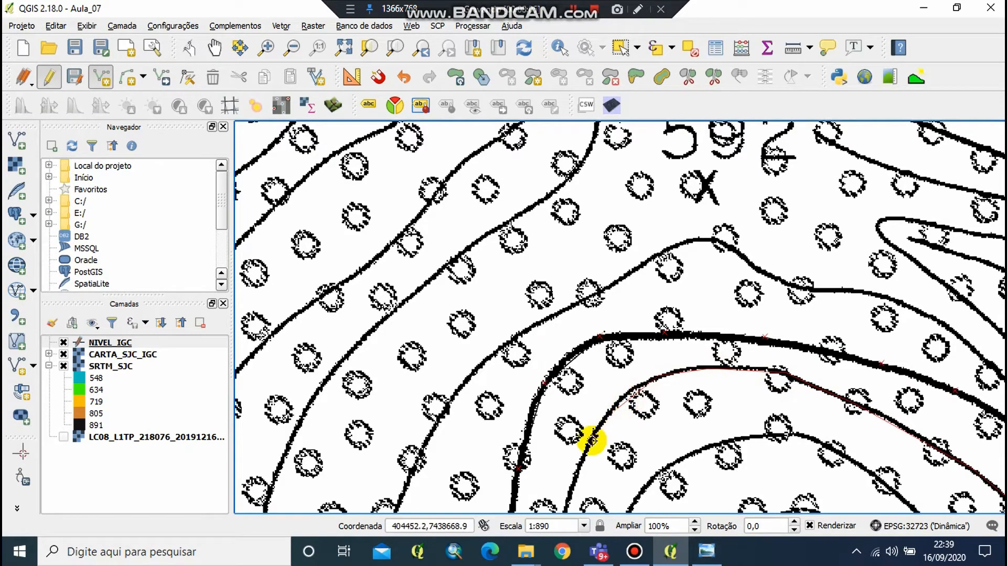
left_click(576, 479)
left_click_drag(572, 425, 582, 231)
left_click(565, 411)
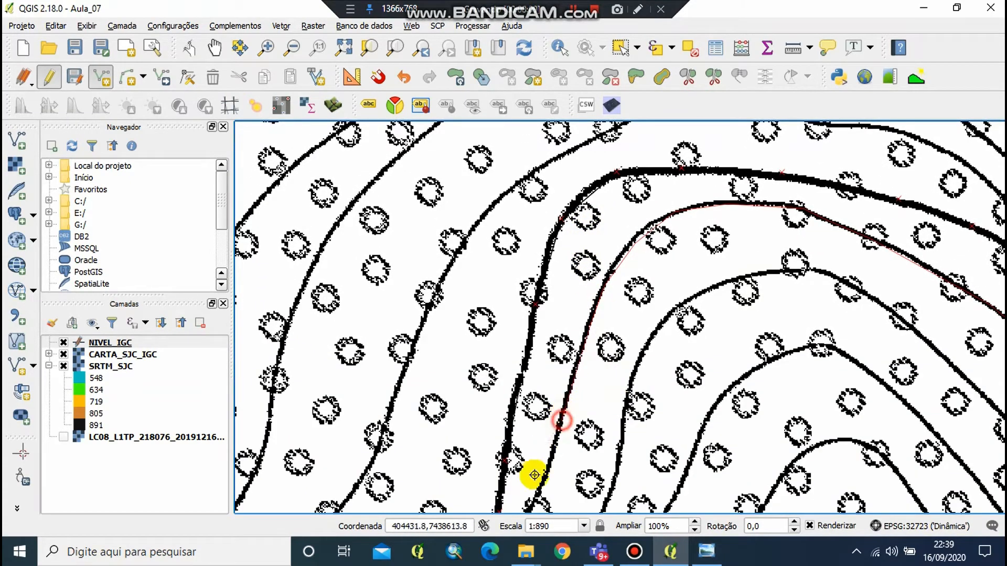
Trace the inner contour southwest down the hill's northwestern side, west of the 629 spot height
left_click_drag(536, 493, 530, 234)
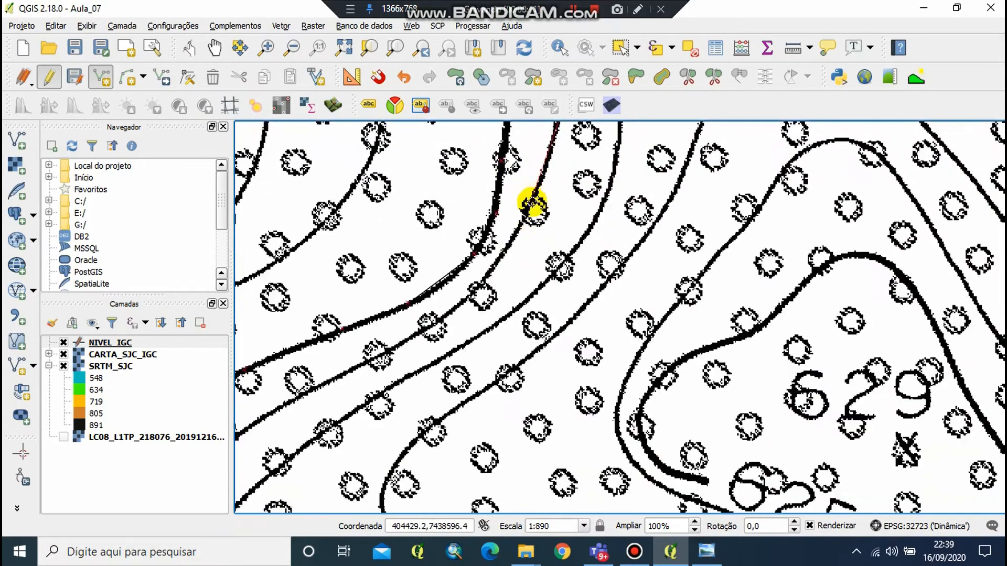
left_click(479, 285)
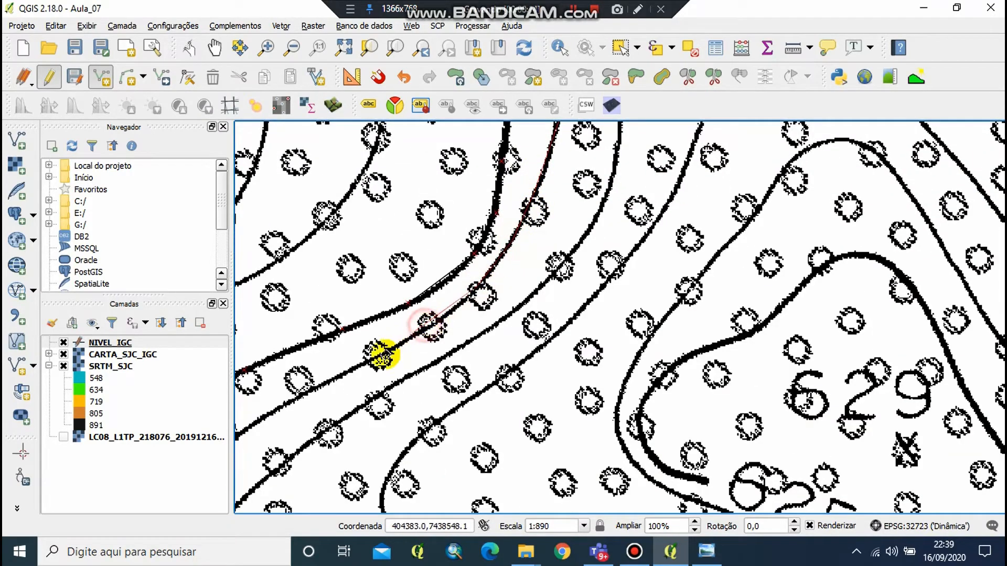
left_click(300, 394)
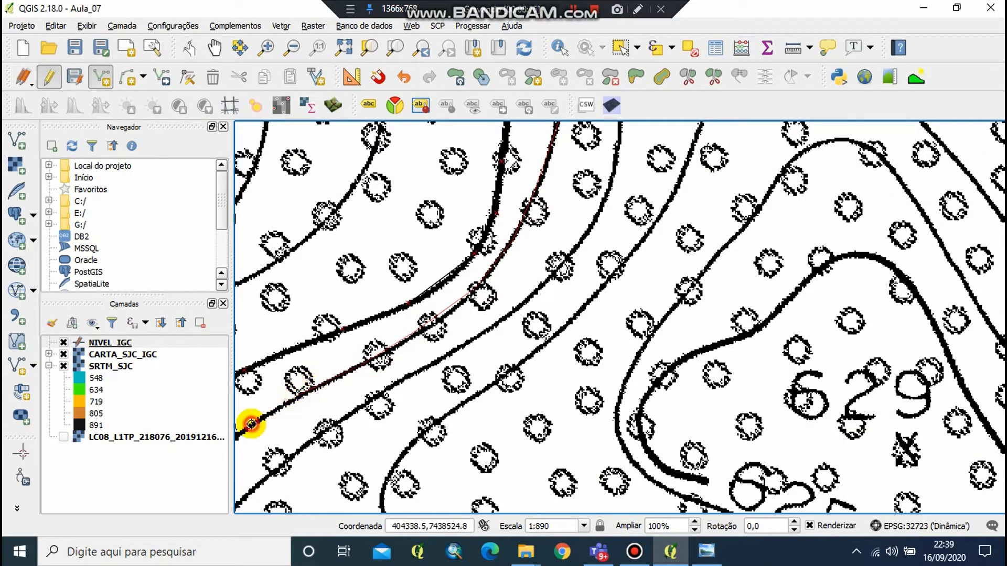
left_click_drag(251, 423, 637, 220)
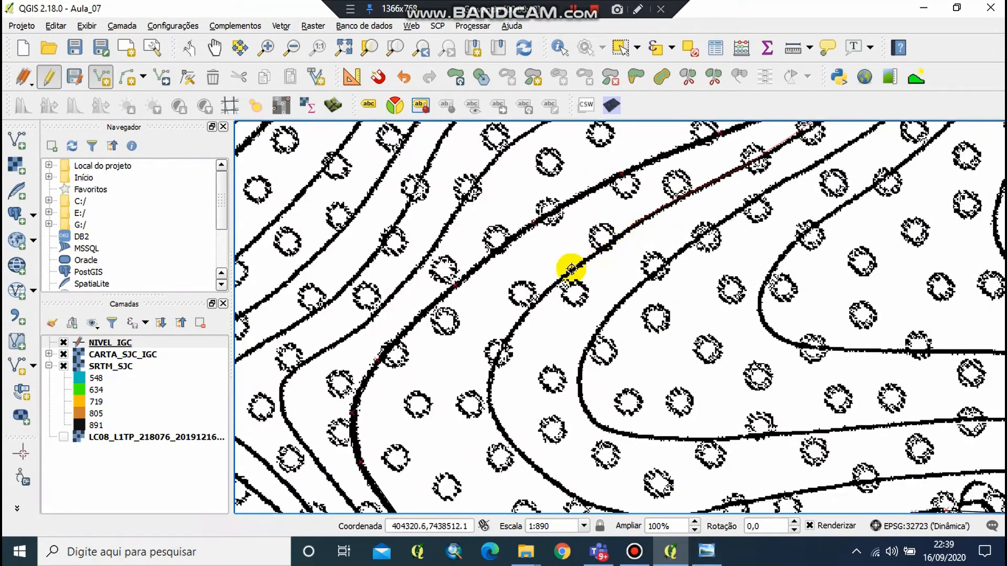
Trace the inner contour around the hill's western bend down to its low point on the southwest side
left_click(571, 269)
left_click(505, 342)
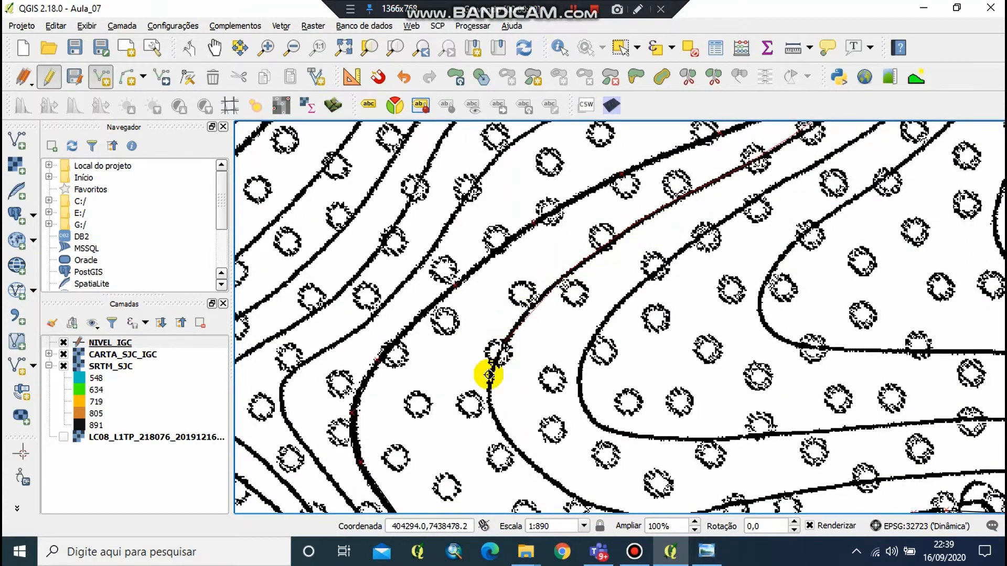
left_click(490, 375)
left_click(492, 411)
left_click(513, 442)
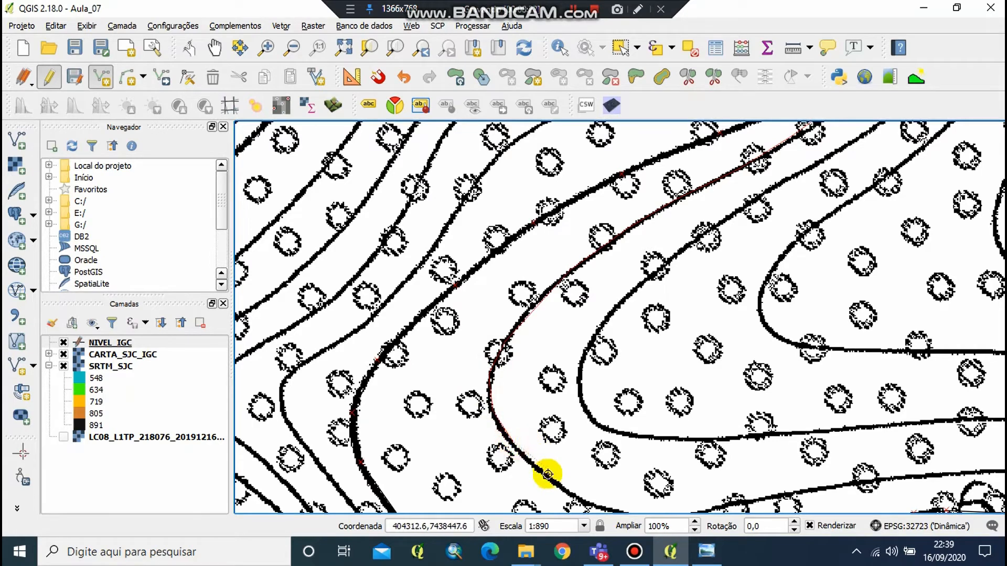
left_click(545, 477)
left_click(587, 503)
left_click_drag(587, 503, 447, 355)
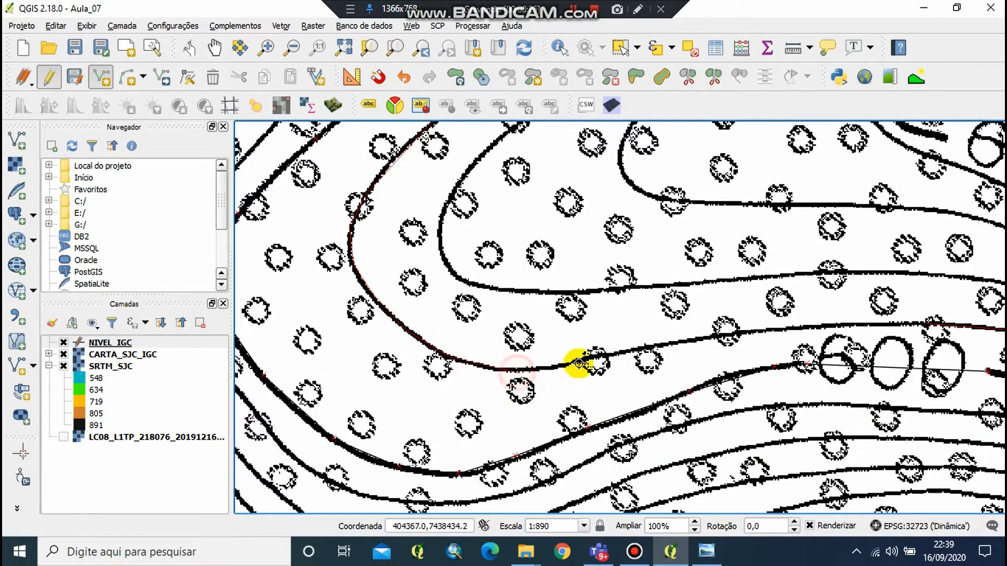
Trace the inner contour east along the southern side back to the line's starting point above the 600 label
left_click(582, 360)
left_click(674, 342)
left_click(781, 323)
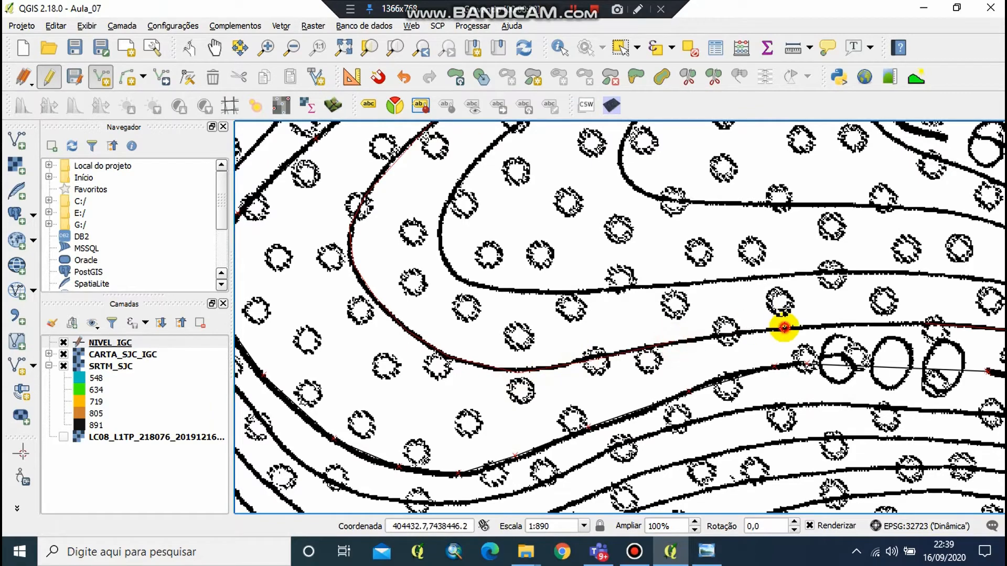
left_click_drag(913, 324, 443, 330)
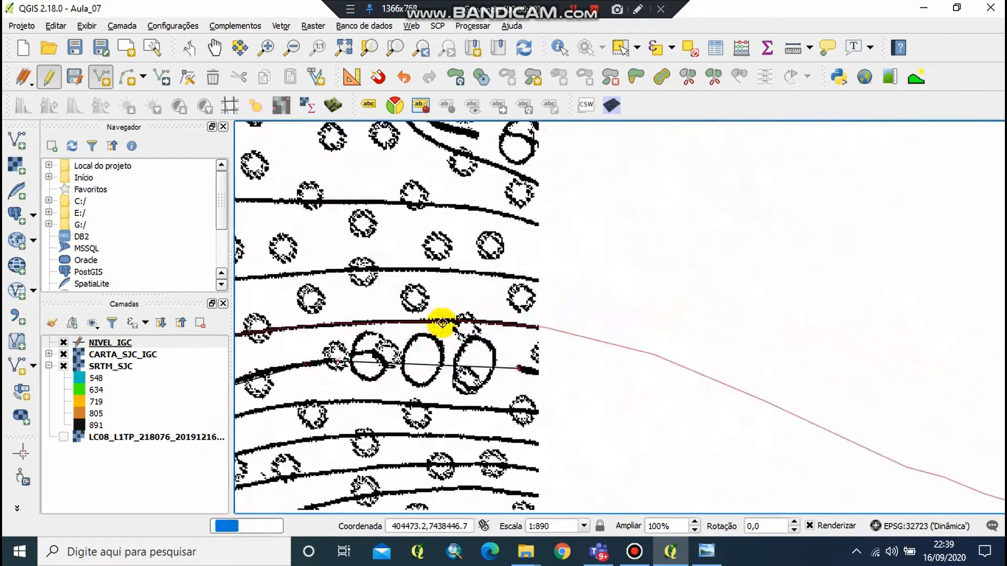
Finish the inner contour line, giving it id 1 and Z - Cota 605
right_click(590, 336)
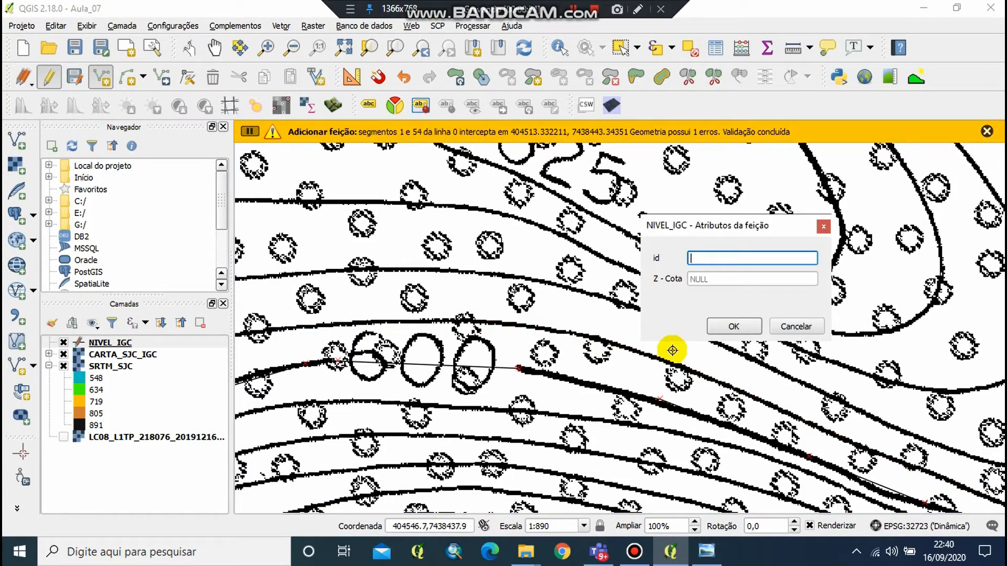
type("1")
key("Tab")
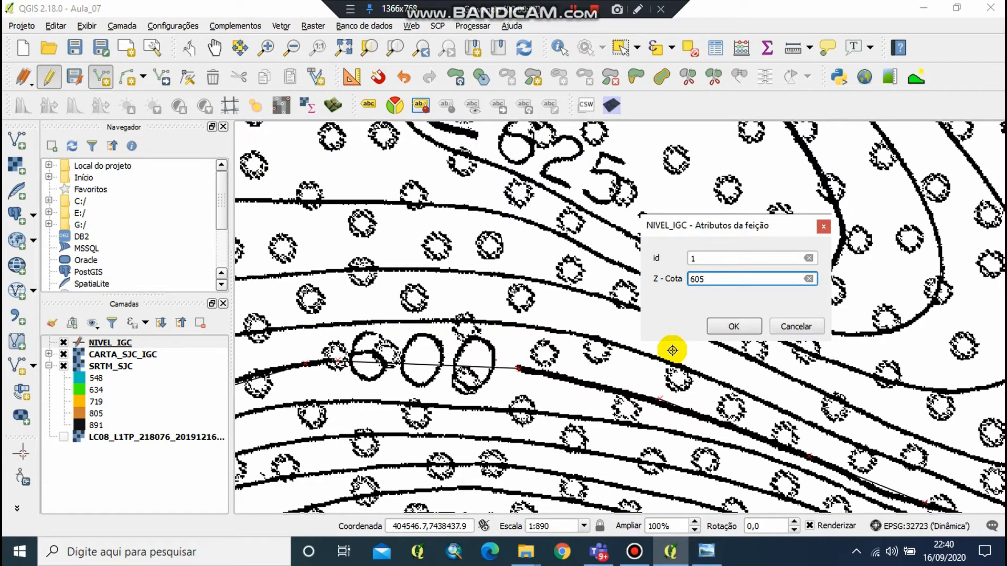
key("Return")
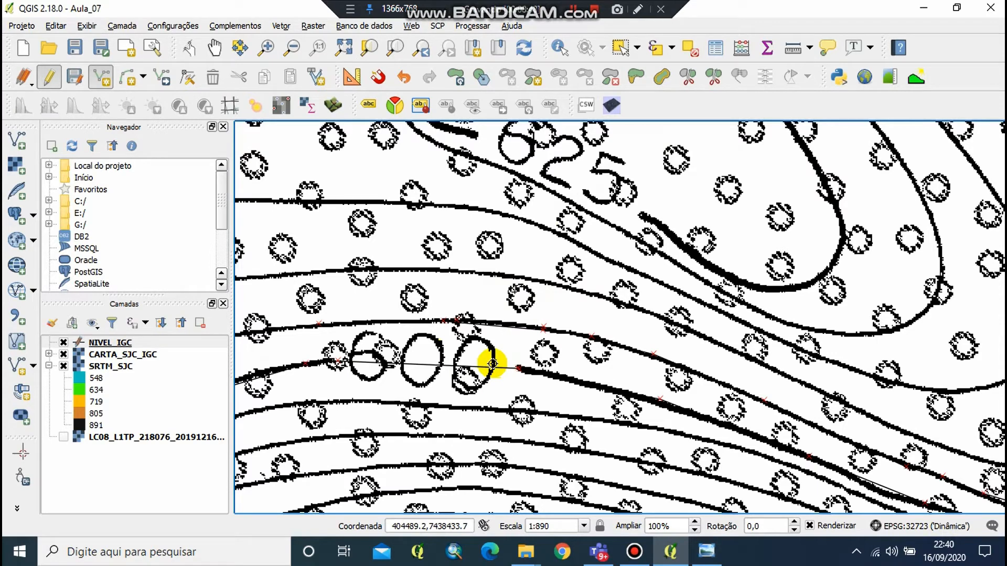
left_click(576, 13)
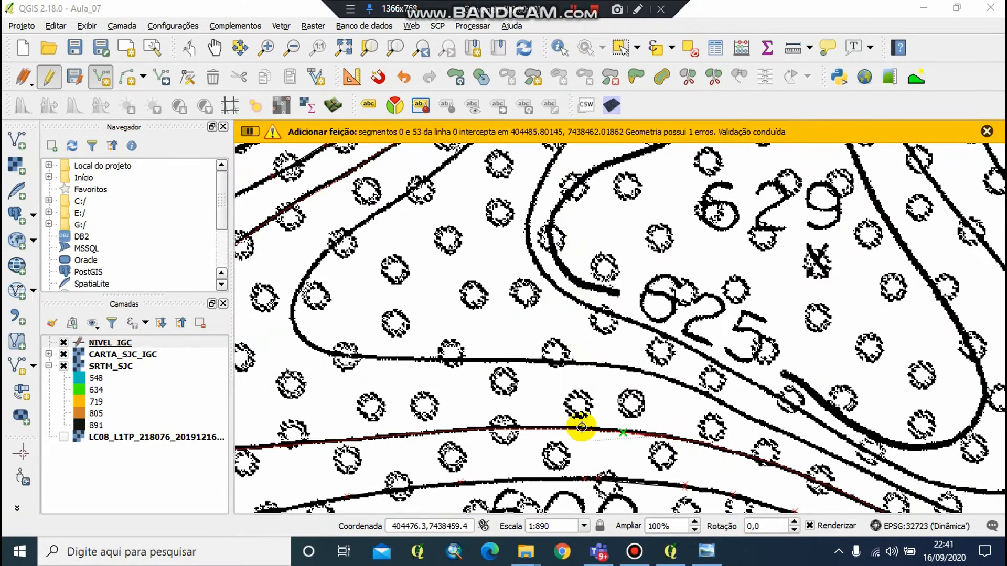
Finish the contour line just inside the 605 line, giving it id 1 and Z - Cota 610
right_click(629, 434)
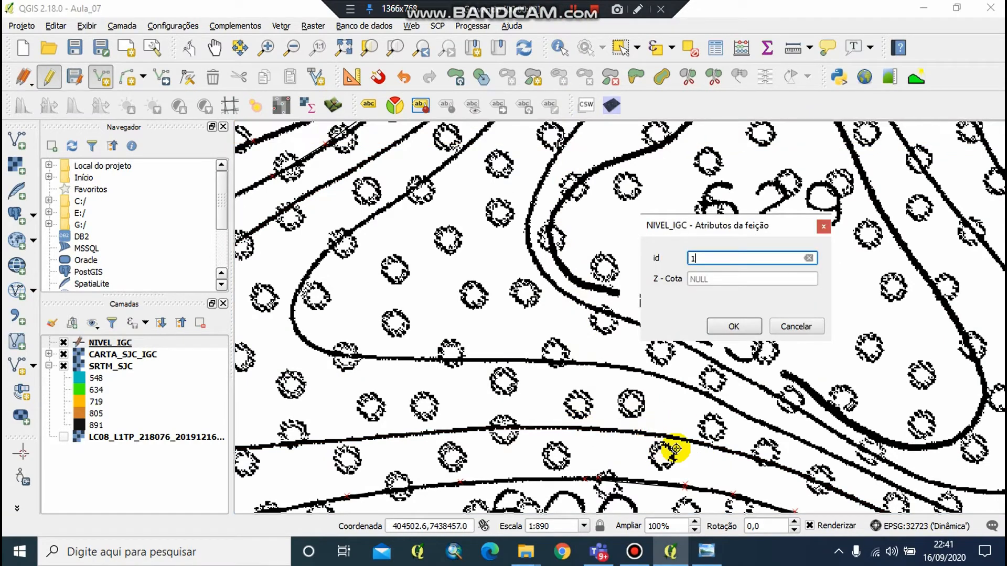
key("Tab")
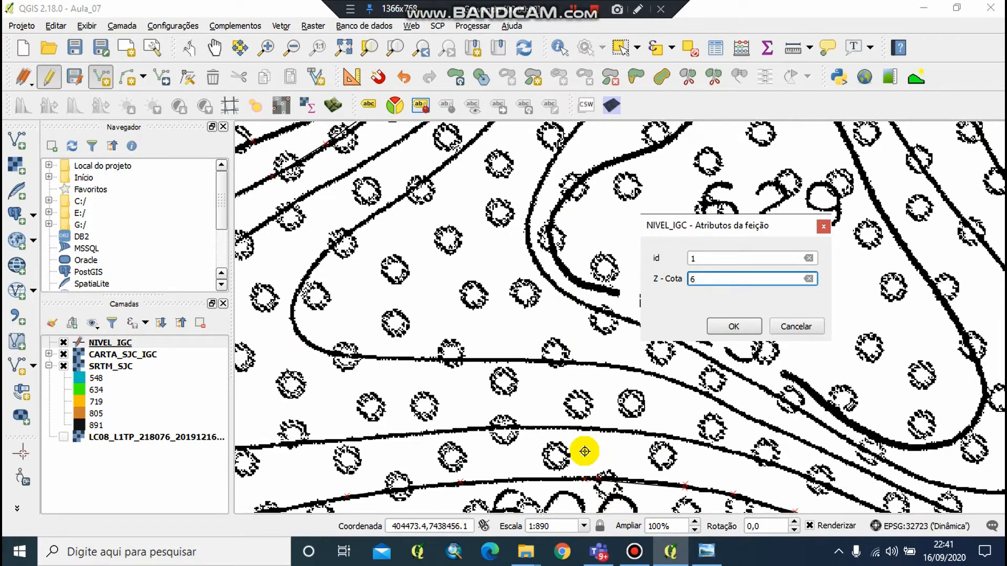
type("610")
key("Return")
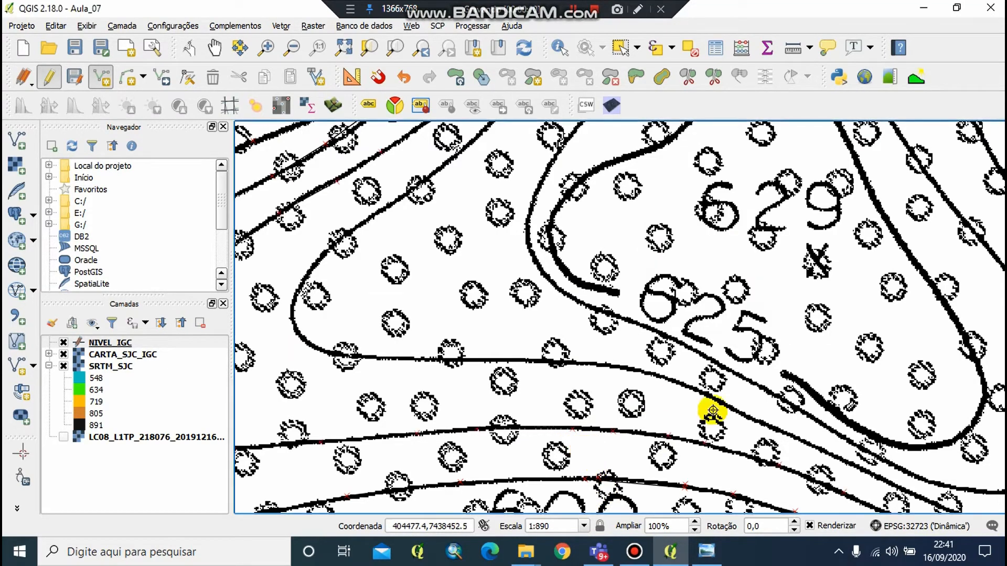
Start the contour line just inside the 610 line, tracing it southeast along the hill's southern side below the 625 label
left_click_drag(664, 499, 459, 334)
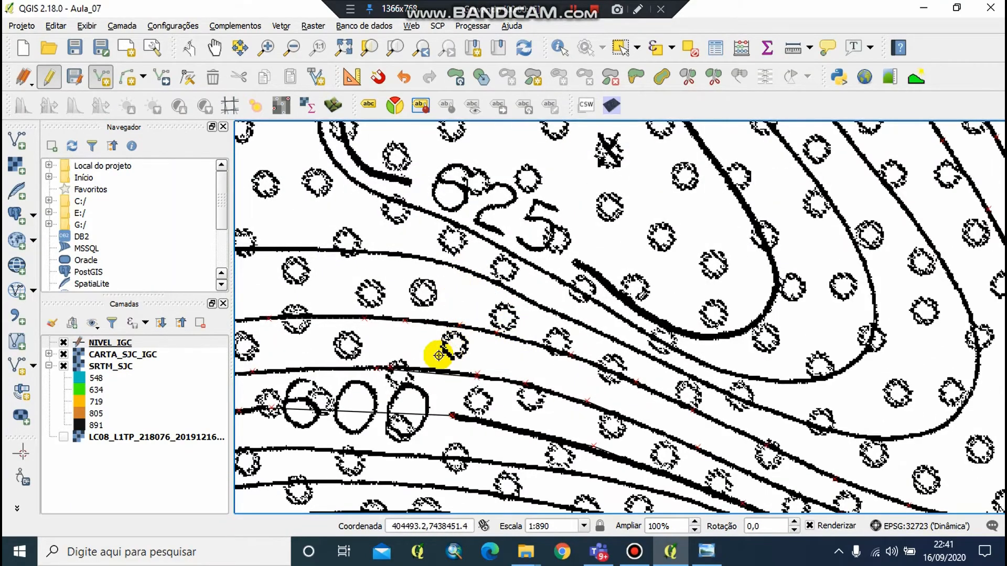
left_click(428, 259)
left_click(465, 273)
left_click(511, 291)
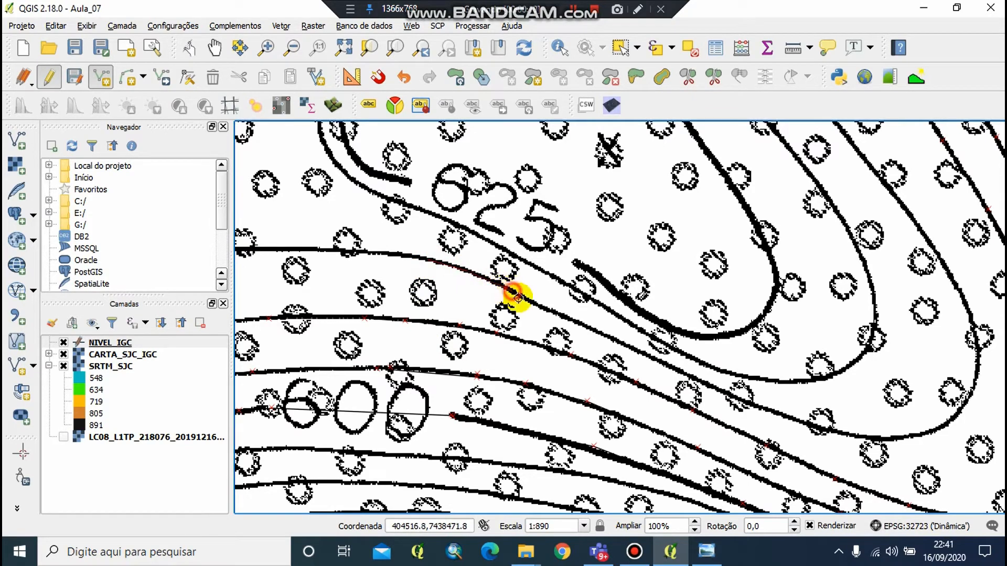
left_click(554, 312)
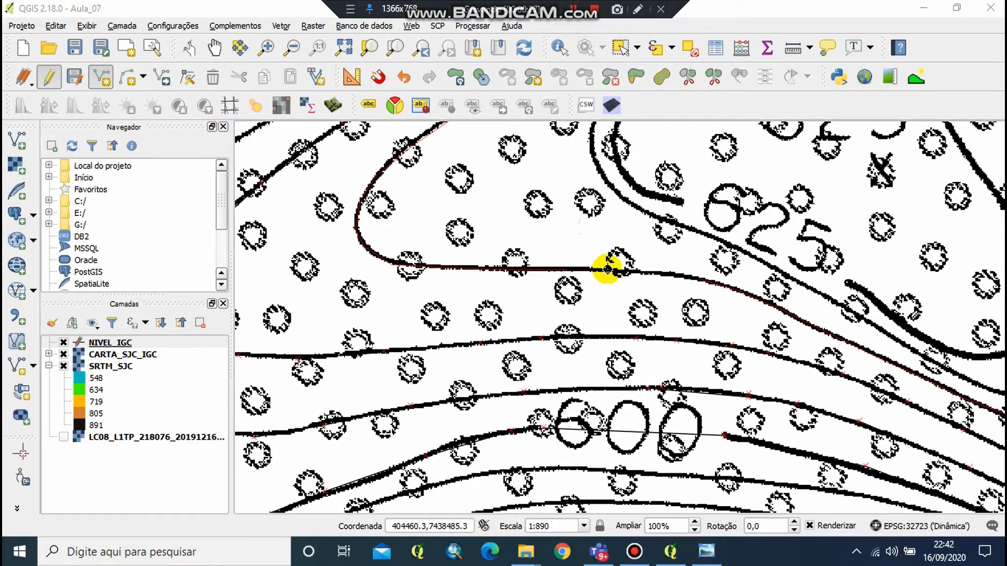
Close the contour line inside the 610 line at its starting point, giving it id 1 and Z - Cota 615
left_click(649, 274)
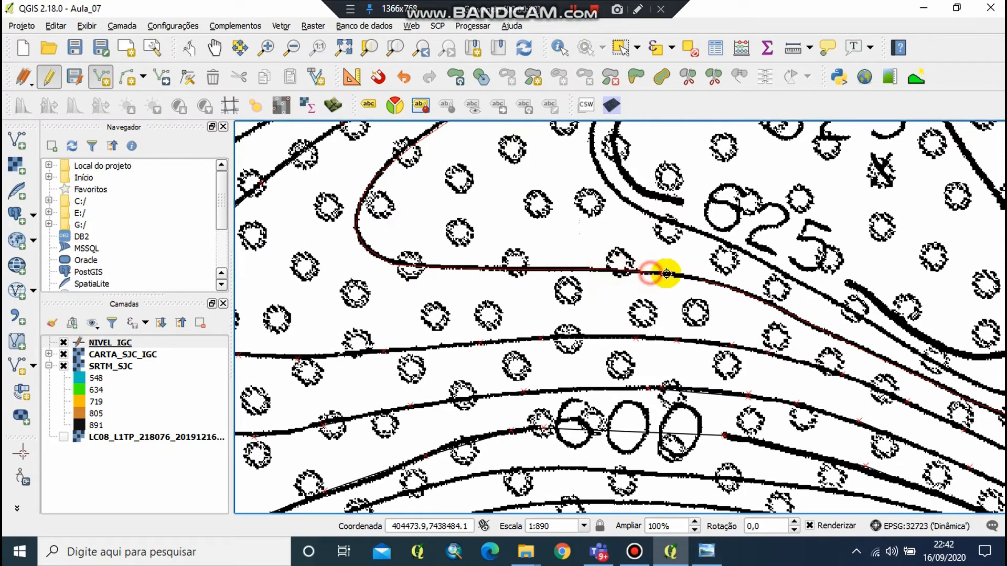
right_click(701, 277)
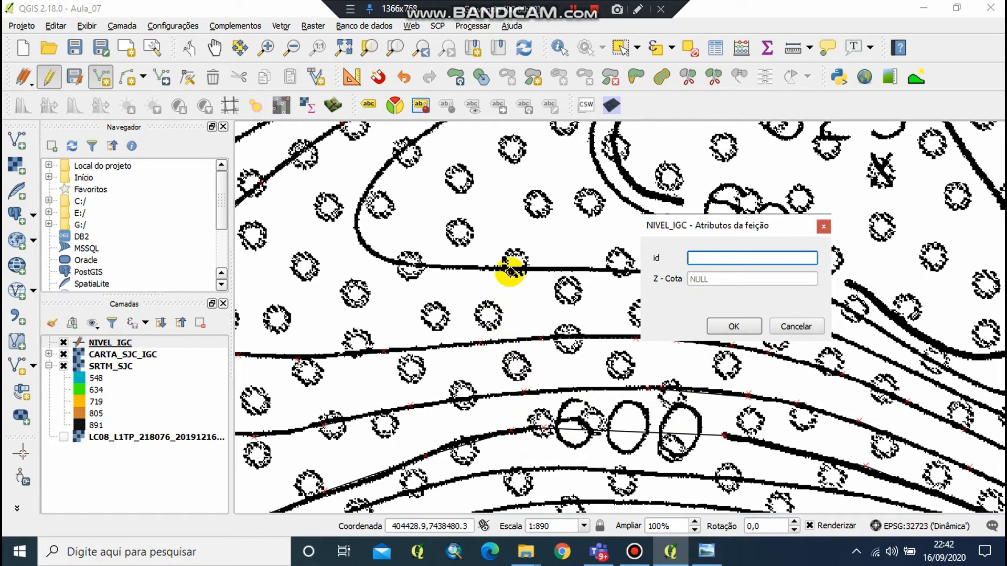
type("1")
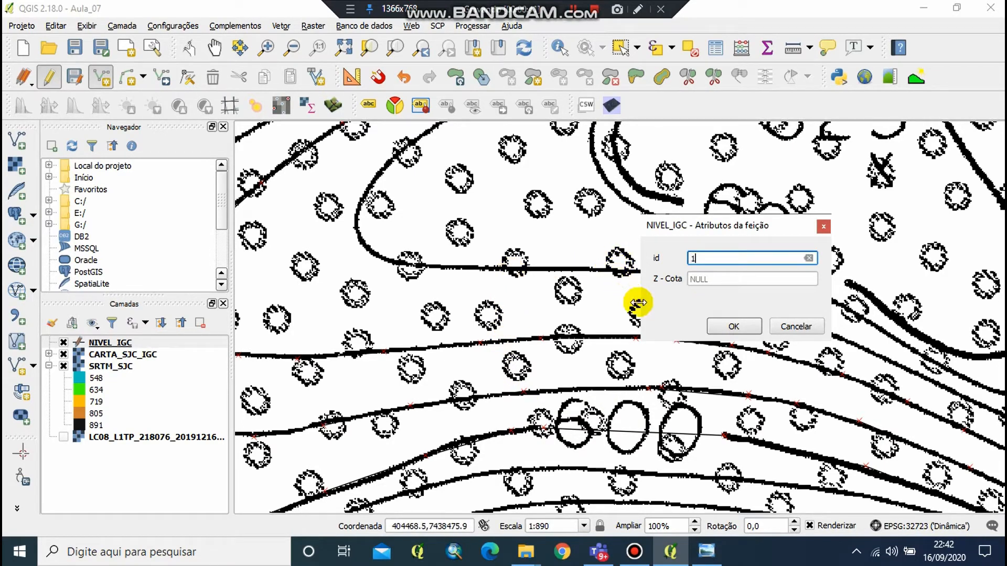
key("Tab")
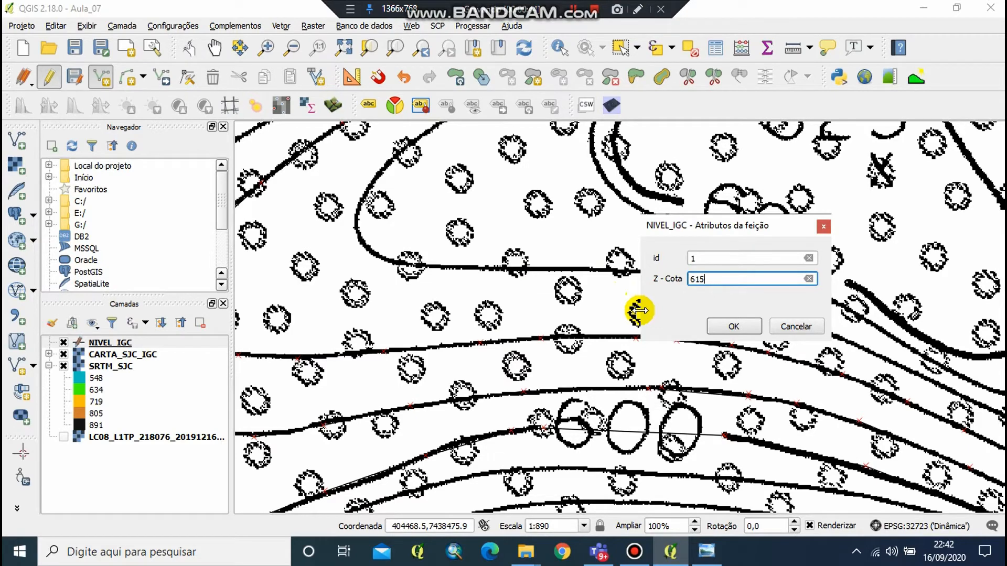
key("Return")
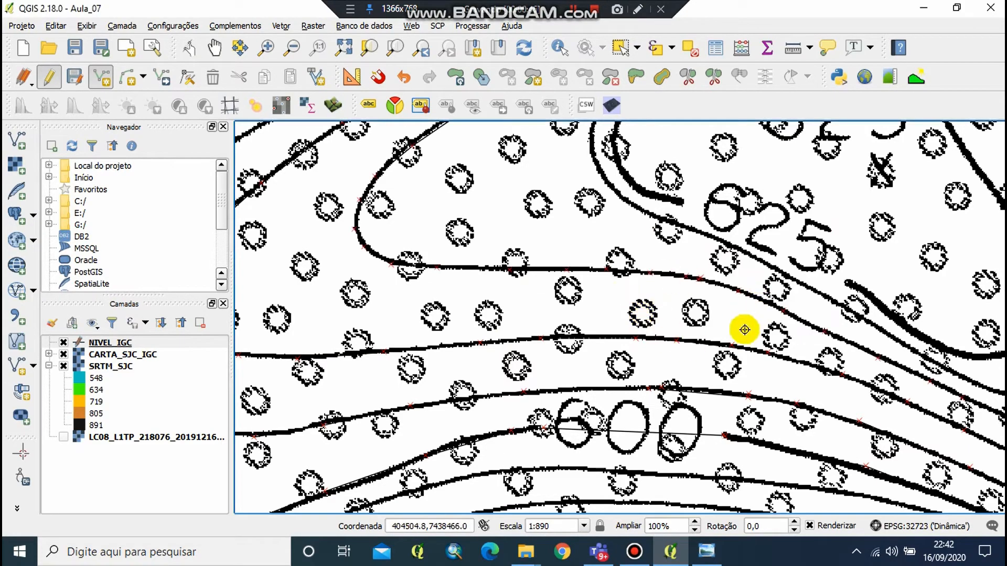
Trace the closed contour line between the 615 line and the thick 625 line, giving it id 1 and Z - Cota 620
left_click_drag(742, 331, 463, 342)
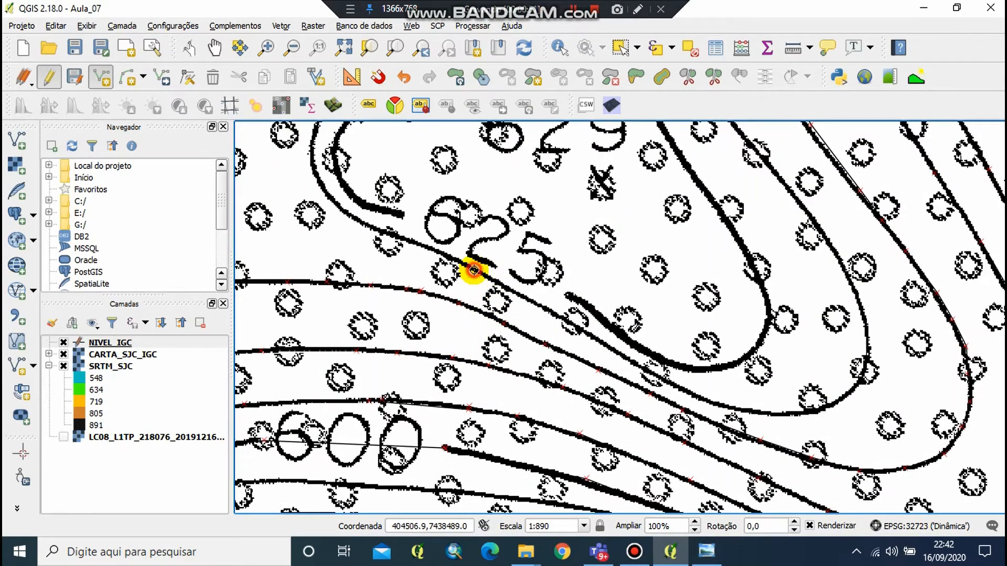
left_click(543, 308)
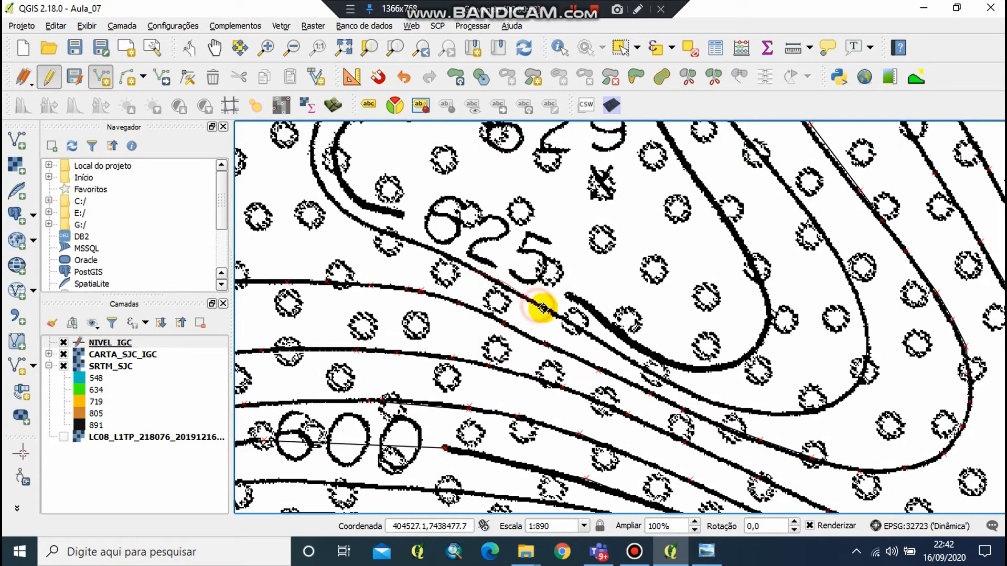
left_click(574, 10)
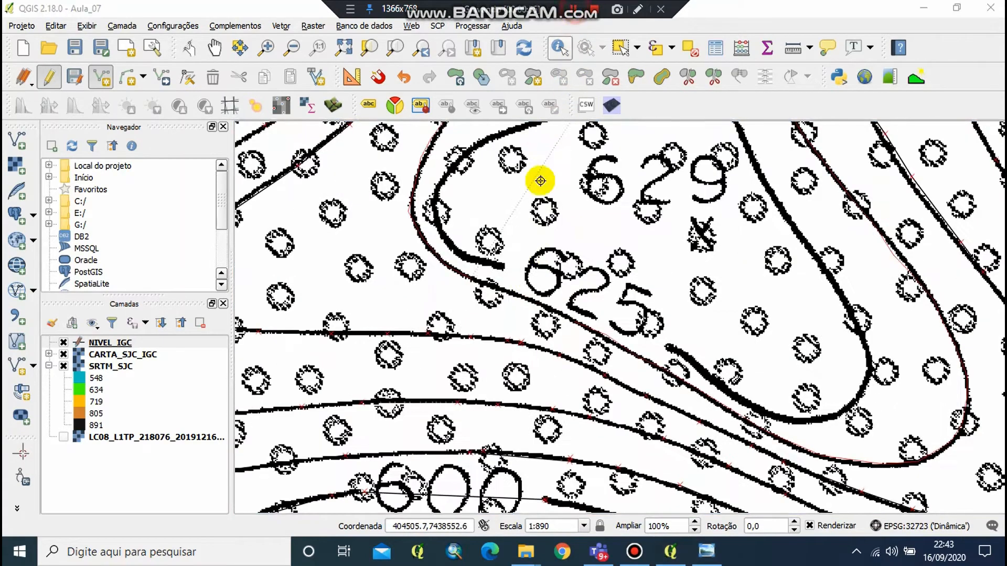
left_click(527, 298)
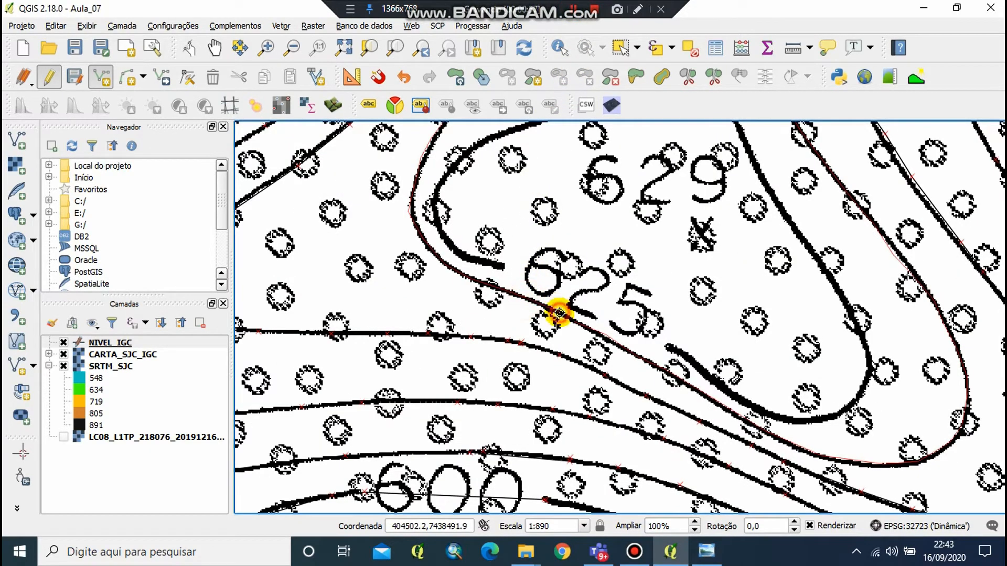
right_click(577, 328)
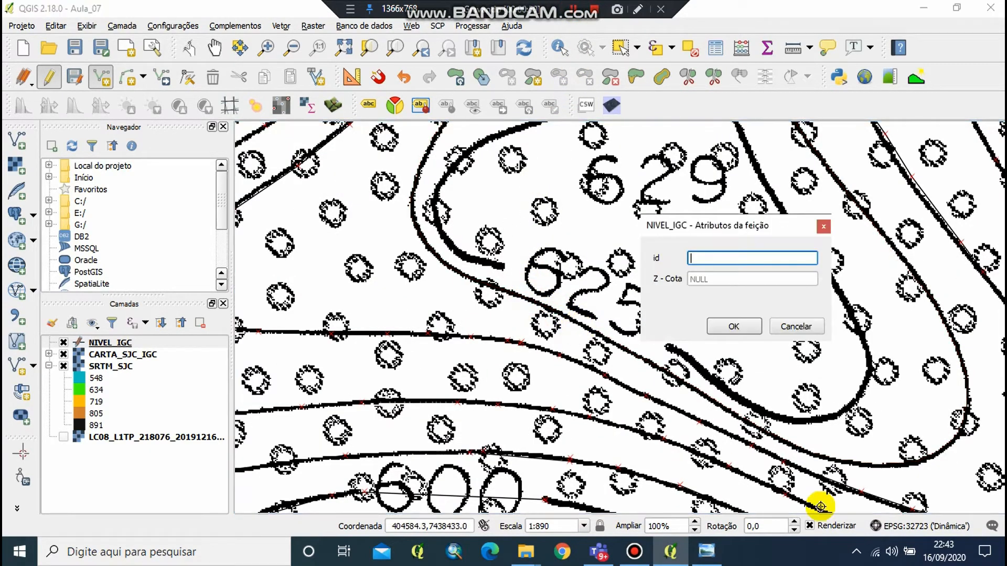
key("Tab")
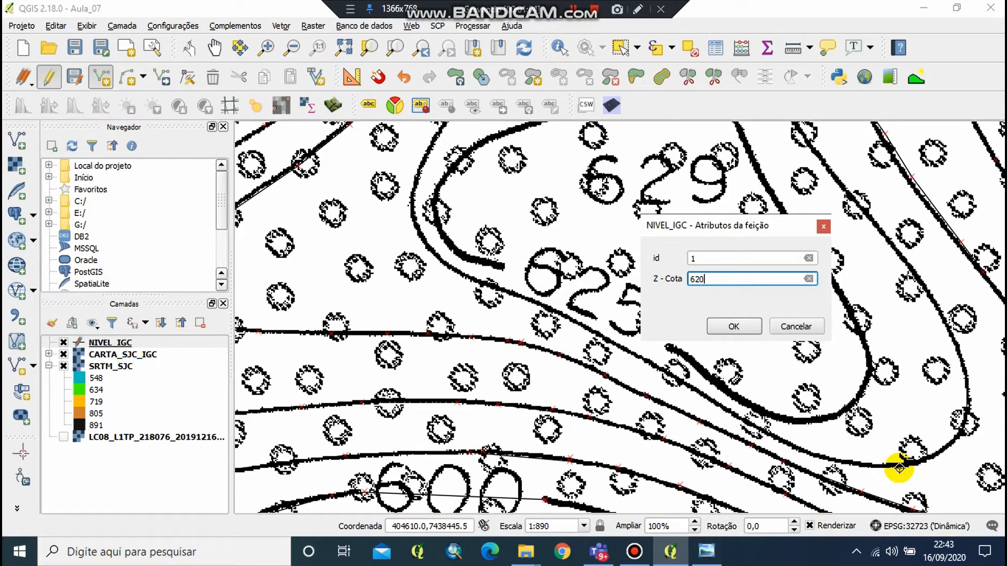
key("Return")
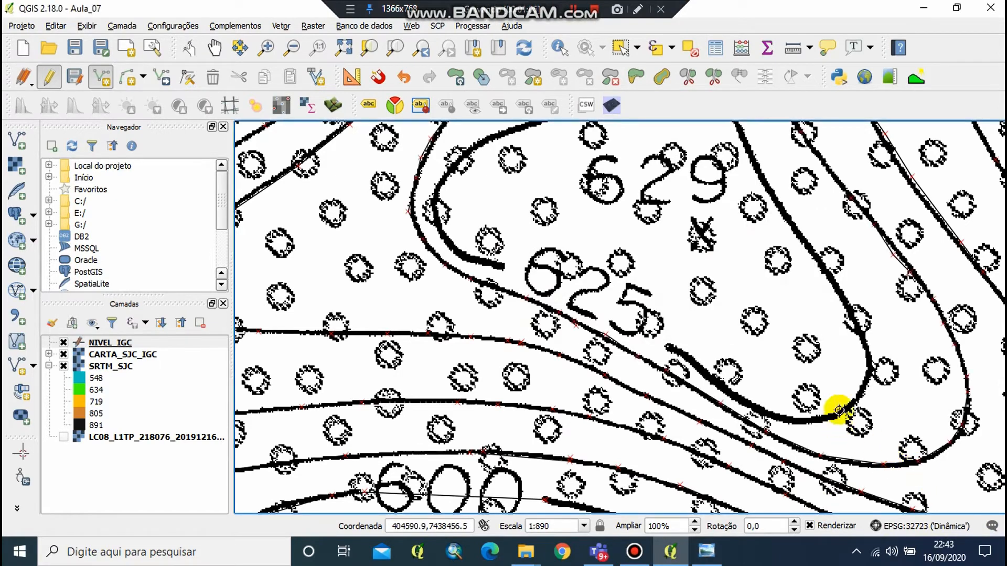
Start the thick 625 contour just southeast of its label, tracing it around the southeastern bend and up the eastern side
left_click_drag(671, 317, 598, 368)
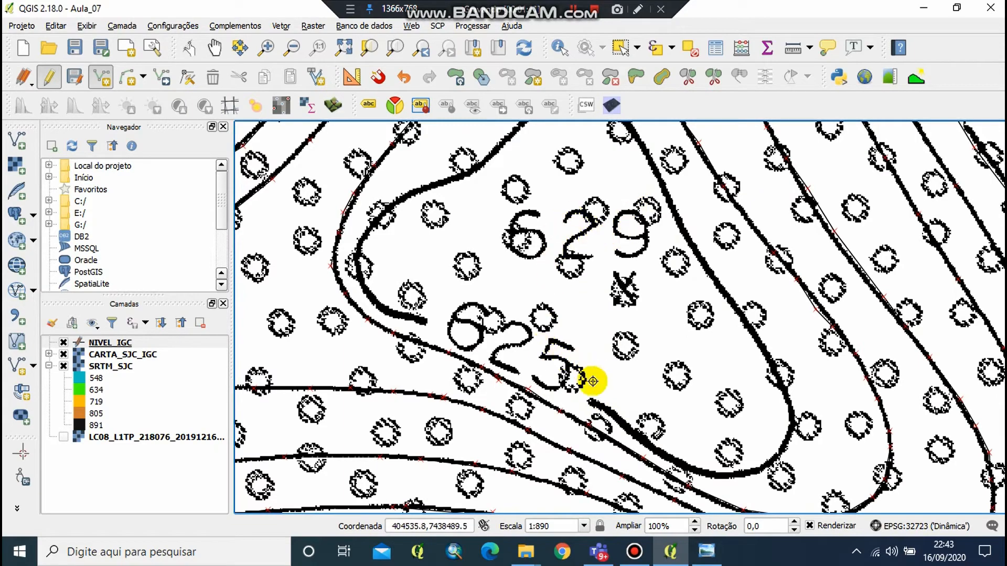
left_click(620, 418)
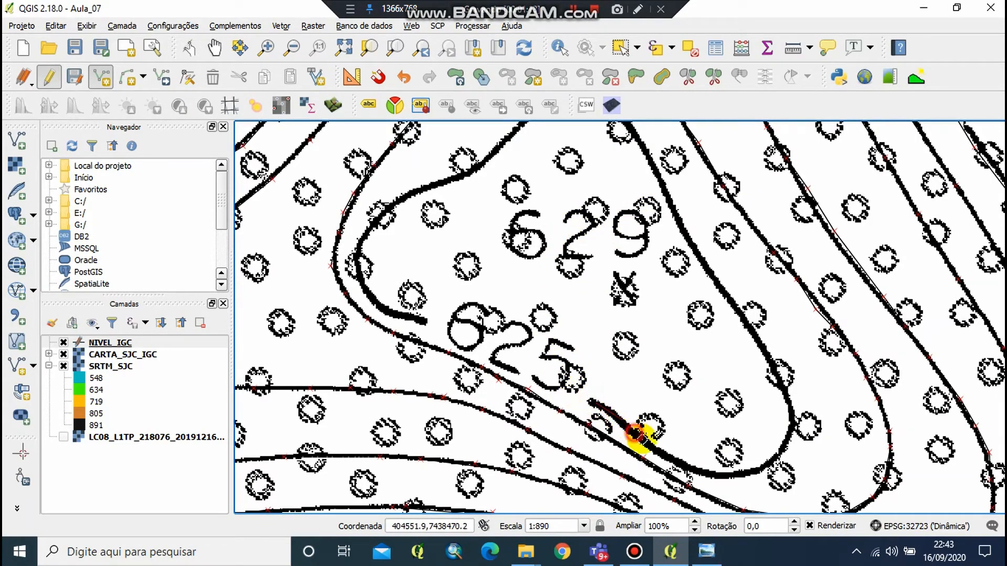
left_click(732, 474)
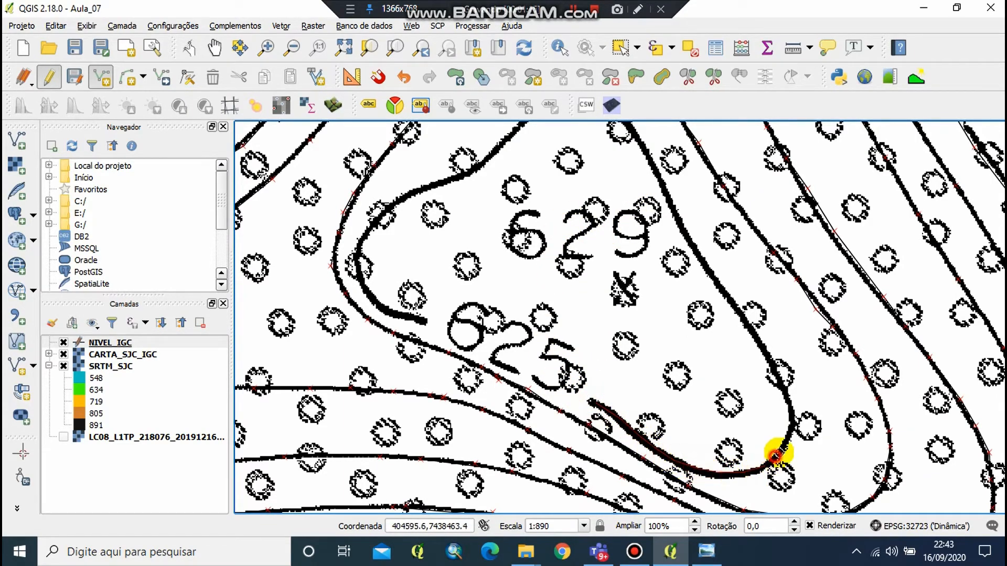
left_click(754, 336)
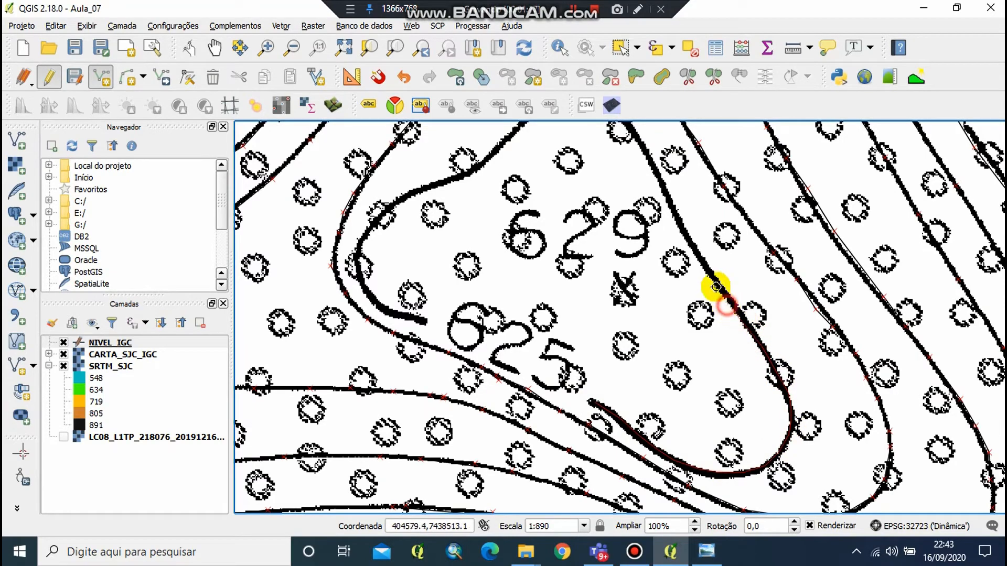
key("space")
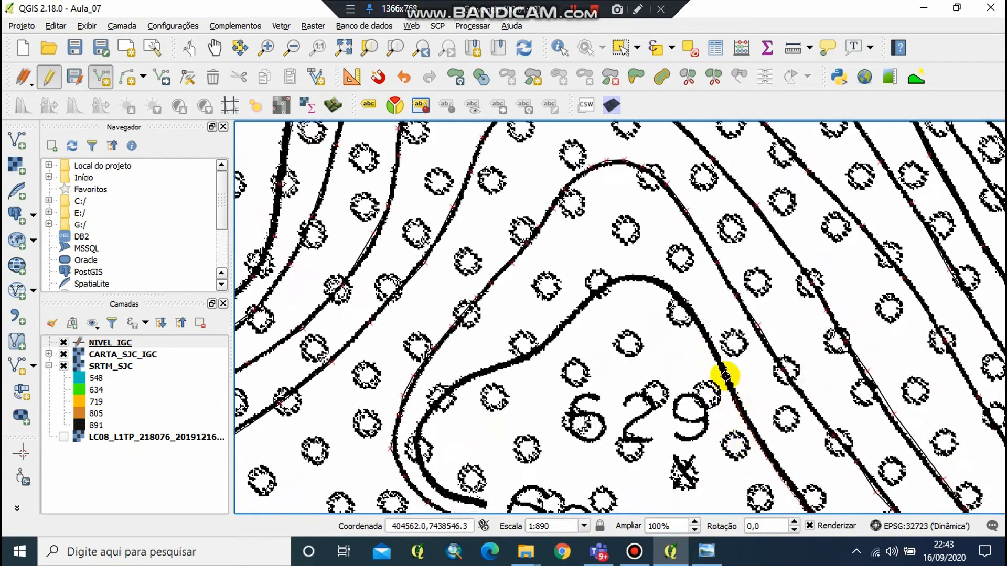
Trace the thick 625 contour over its northern top and around the western bend to the break before the 625 label
left_click(680, 301)
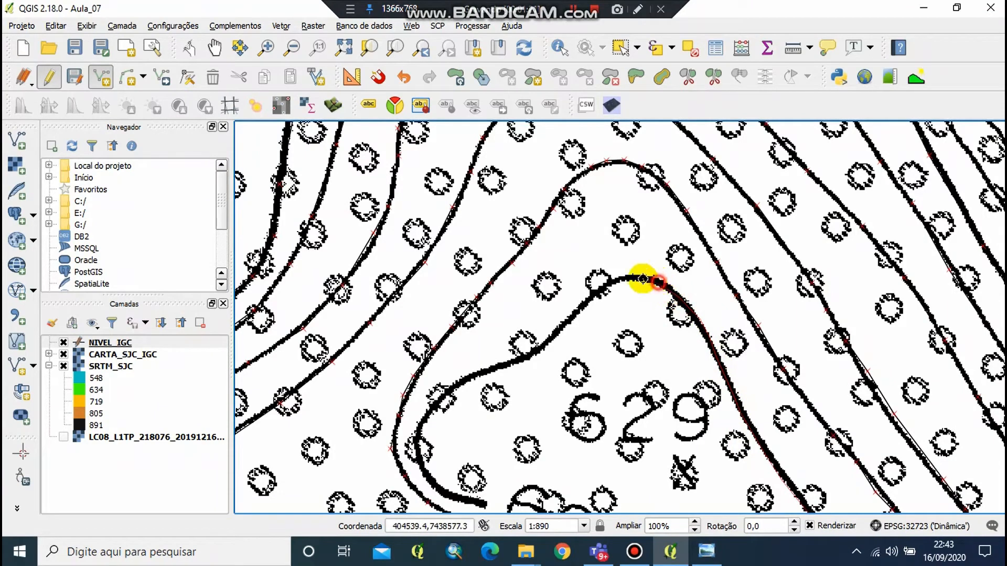
left_click(567, 321)
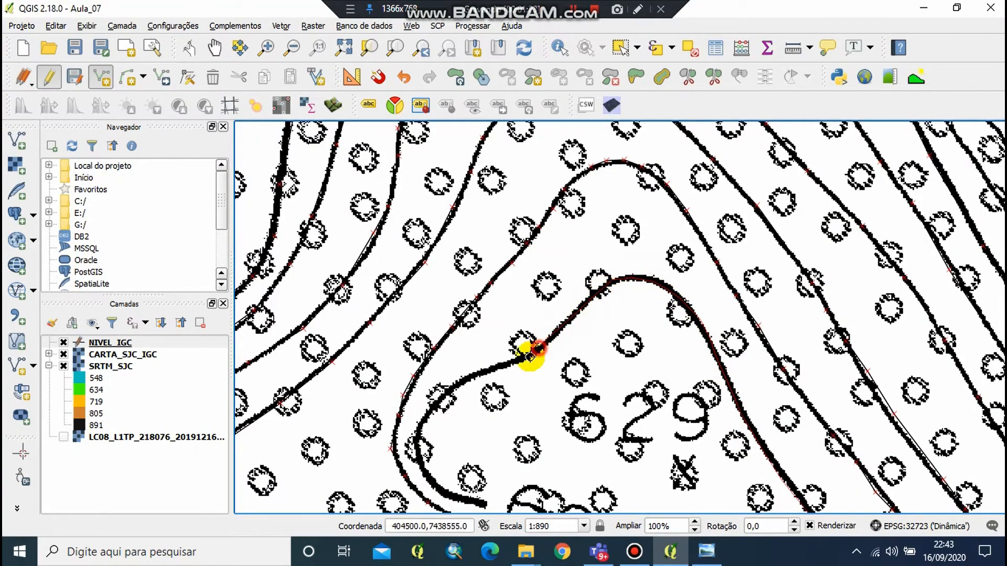
left_click(428, 406)
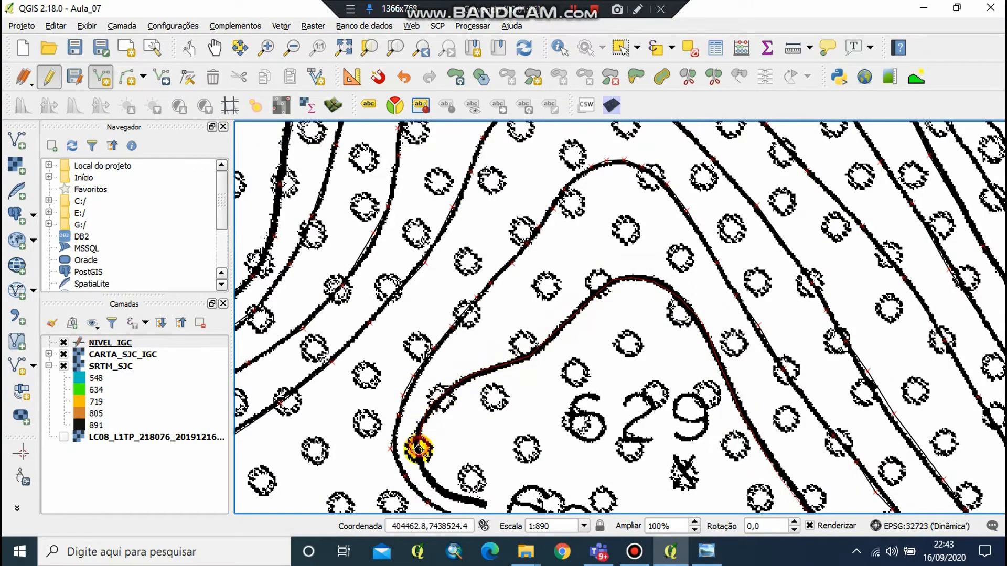
left_click(472, 501)
Close the thick contour across its label gap to the starting point, giving it id 1 and Z - Cota 625
mouse_move(472, 501)
left_mouse_down()
mouse_move(370, 259)
mouse_move(338, 218)
mouse_move(373, 231)
left_mouse_up()
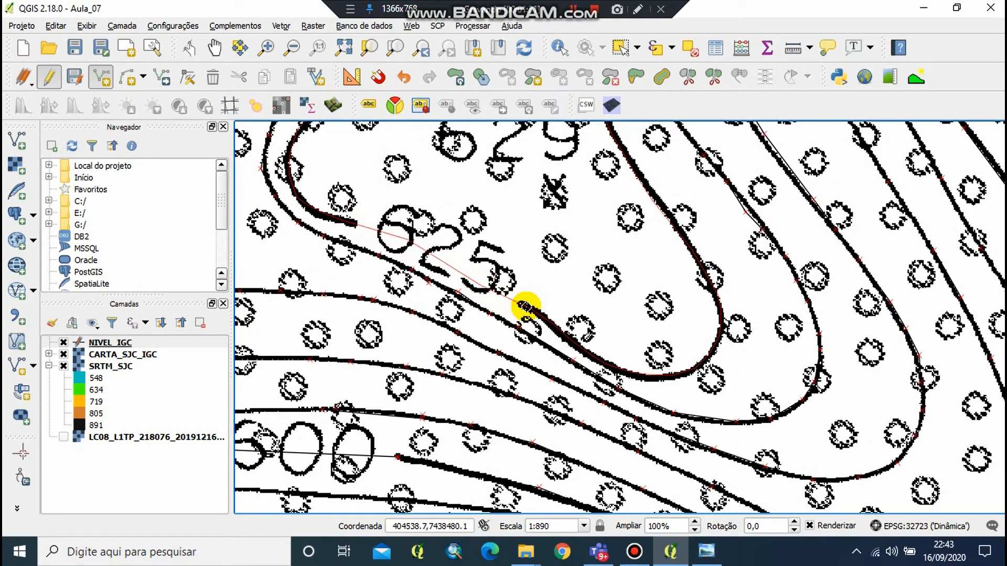
right_click(524, 305)
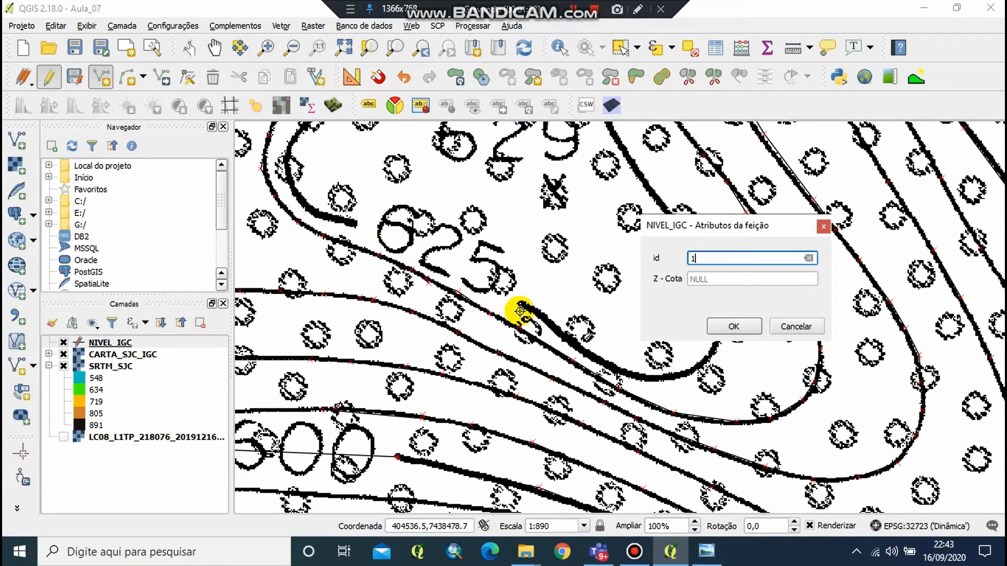
key("Tab")
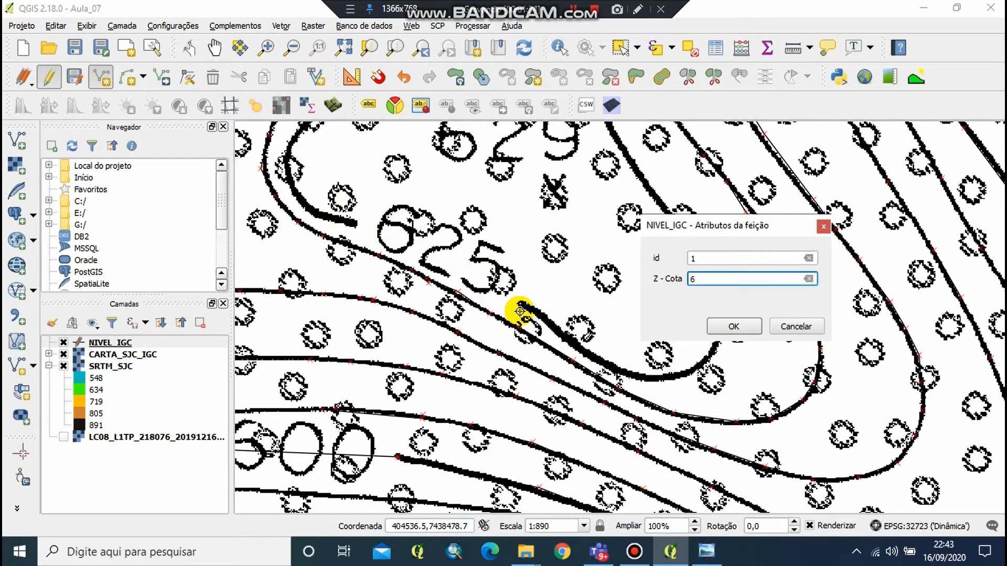
type("625")
key("Return")
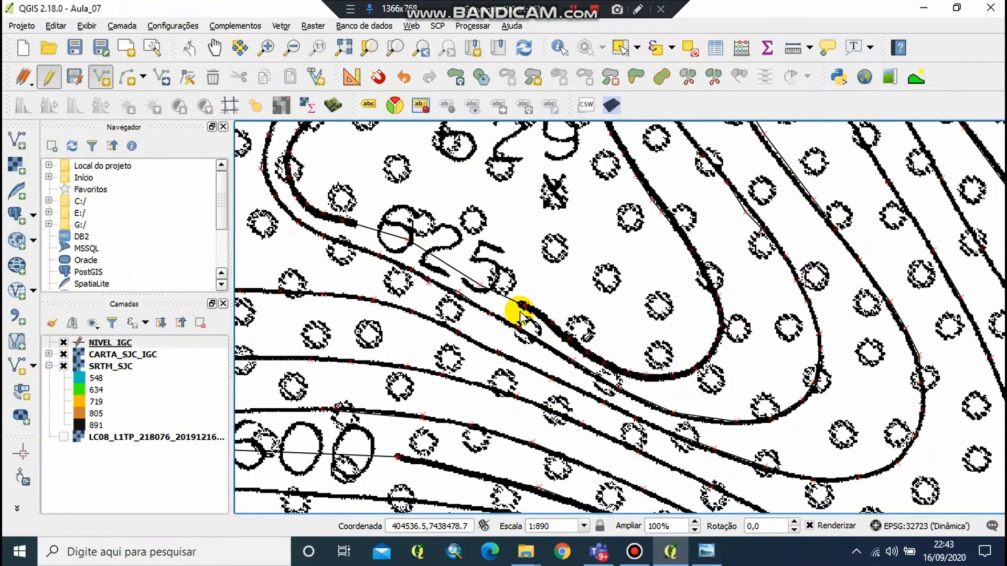
Draw a small line feature over the X summit mark below the 629 label, giving it id 1 and Z - Cota 629
left_click_drag(544, 224, 505, 334)
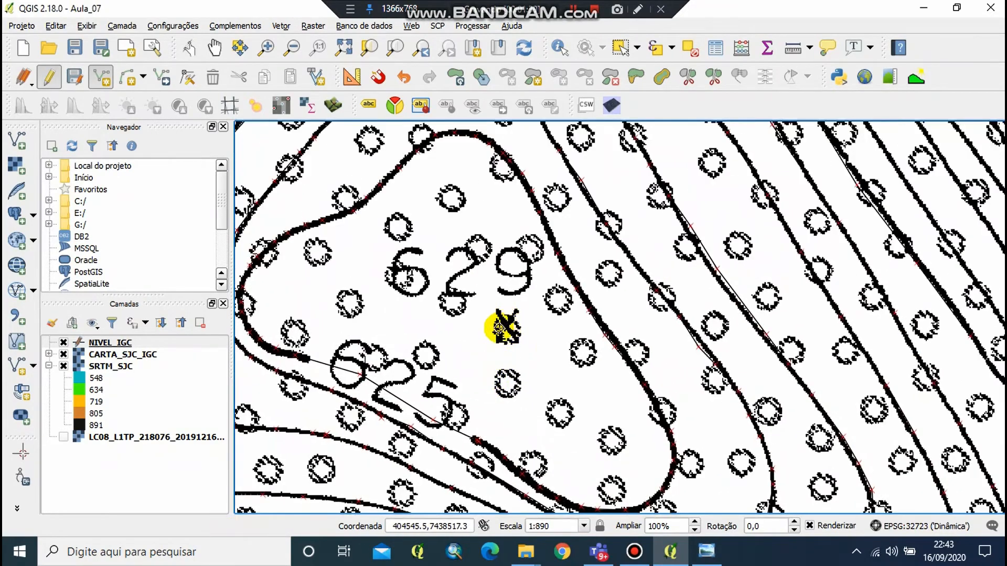
left_click(501, 309)
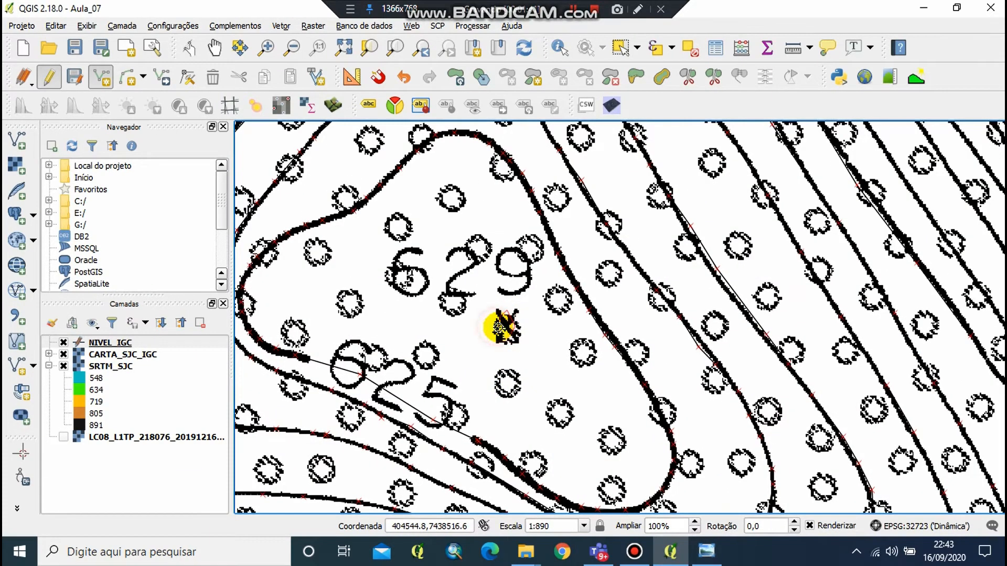
type("1")
key("Tab")
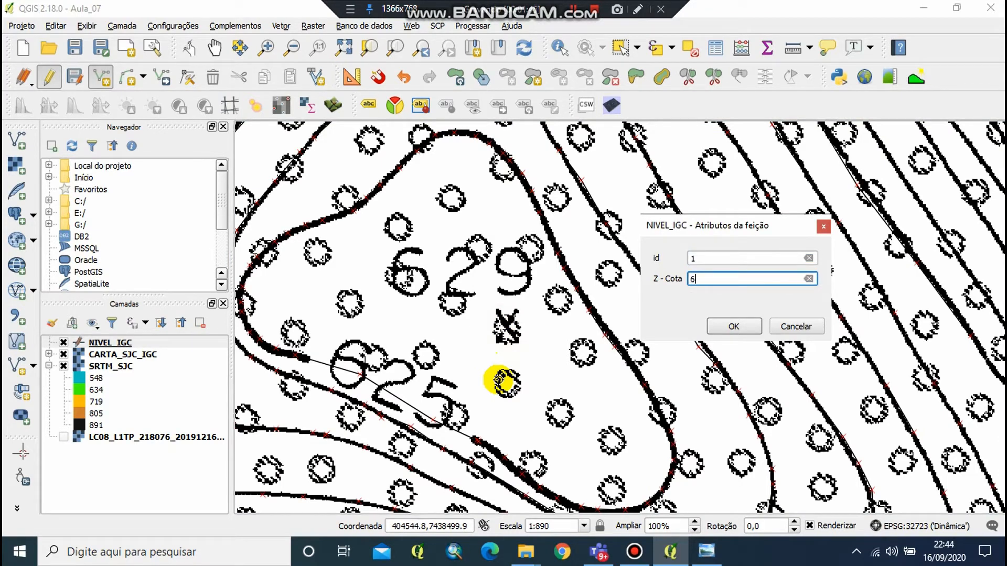
type("629")
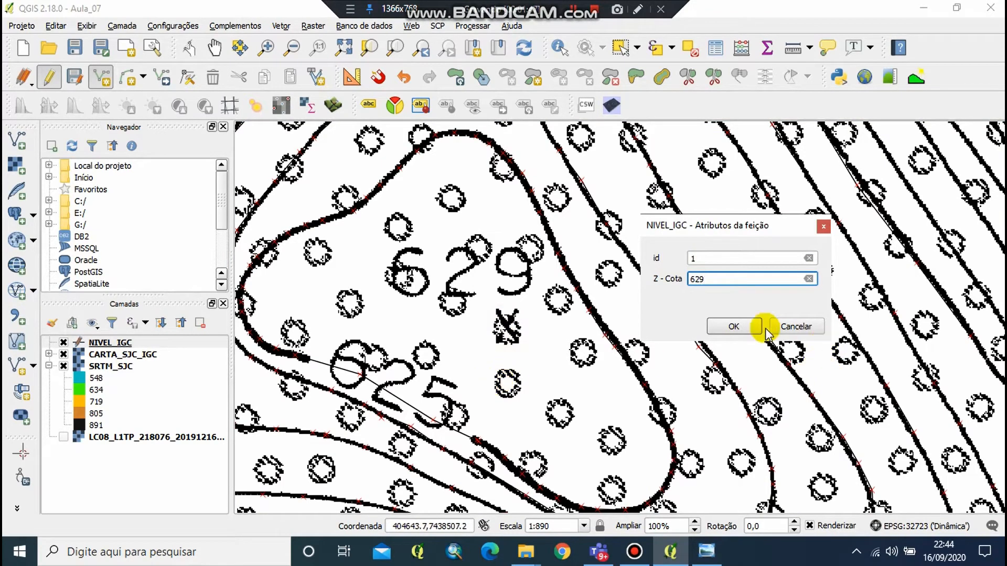
left_click(737, 326)
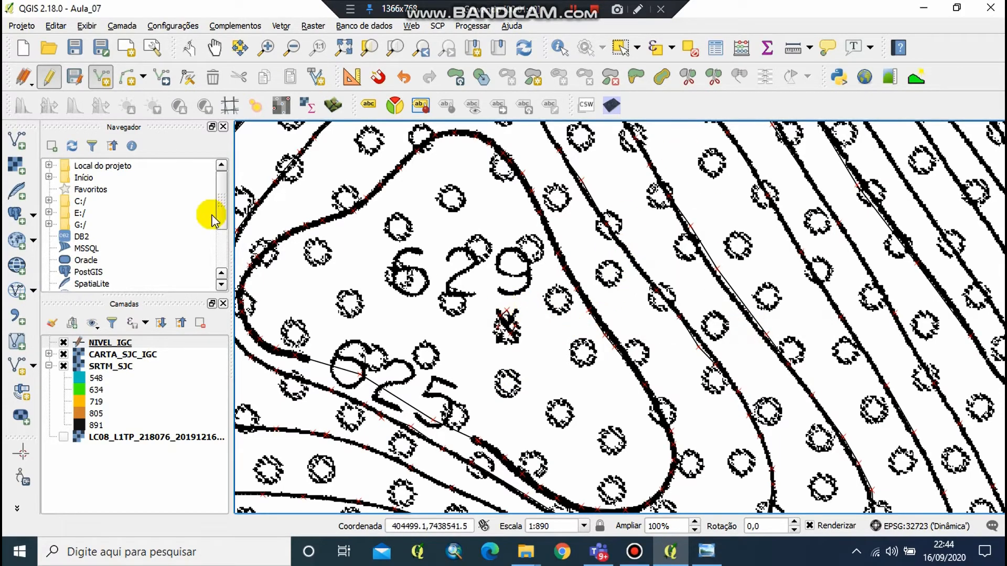
Save the edits to the NIVEL_IGC layer and end its editing session
scroll(577, 310, "down", 3)
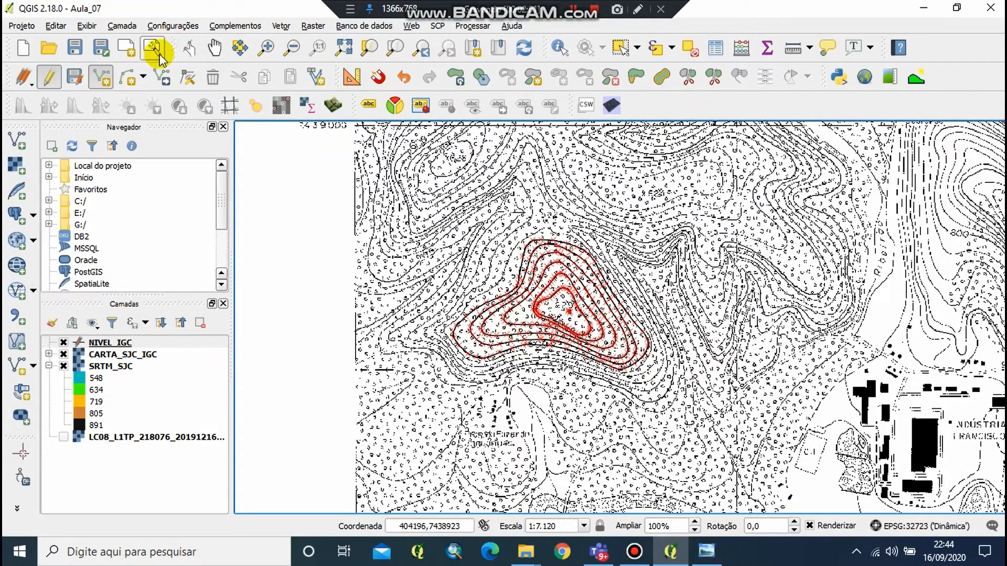
left_click(75, 77)
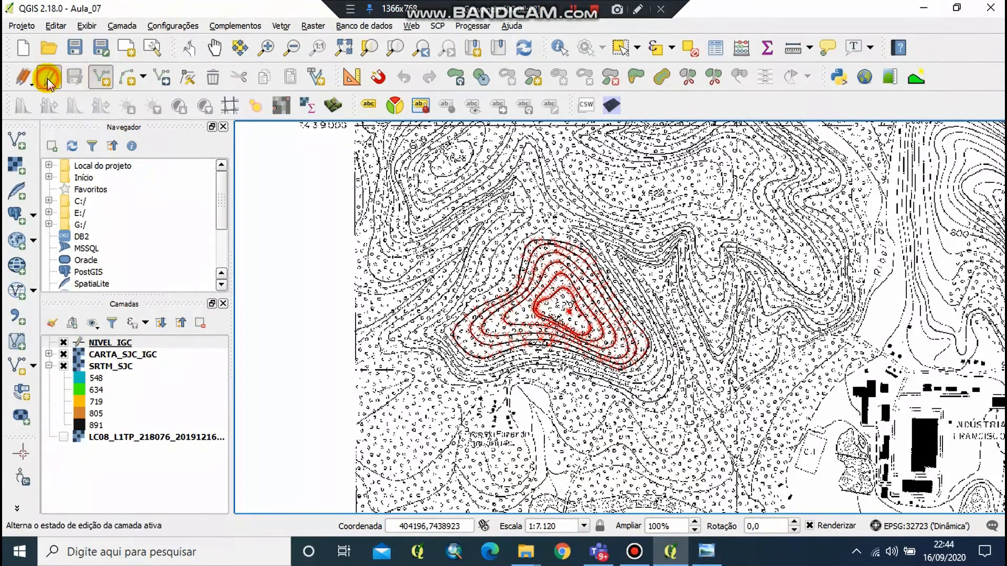
left_click(47, 79)
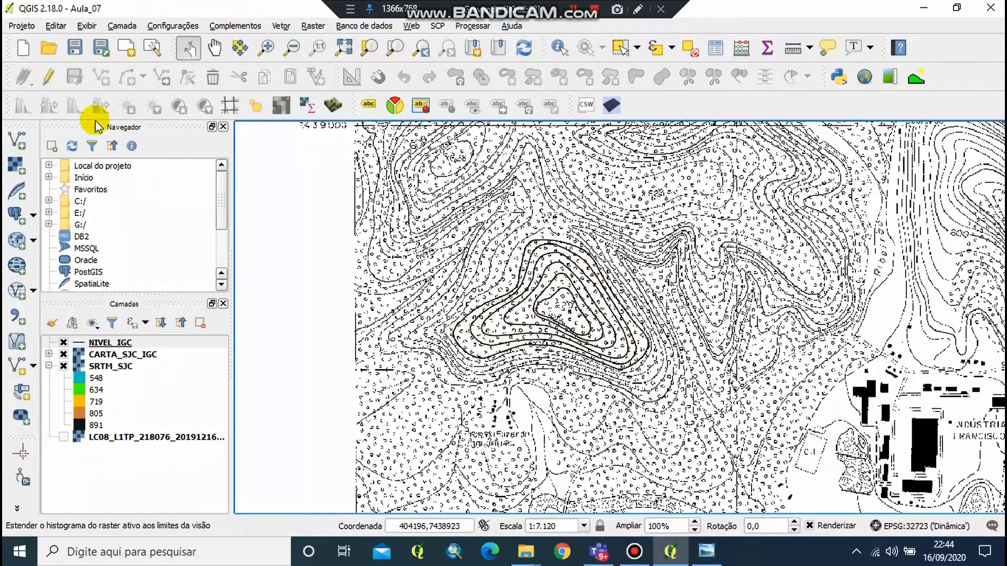
Hide the CARTA_SJC_IGC layer and toggle NIVEL_IGC's visibility to compare its contours with the SRTM_SJC raster, leaving NIVEL_IGC shown
left_click(63, 343)
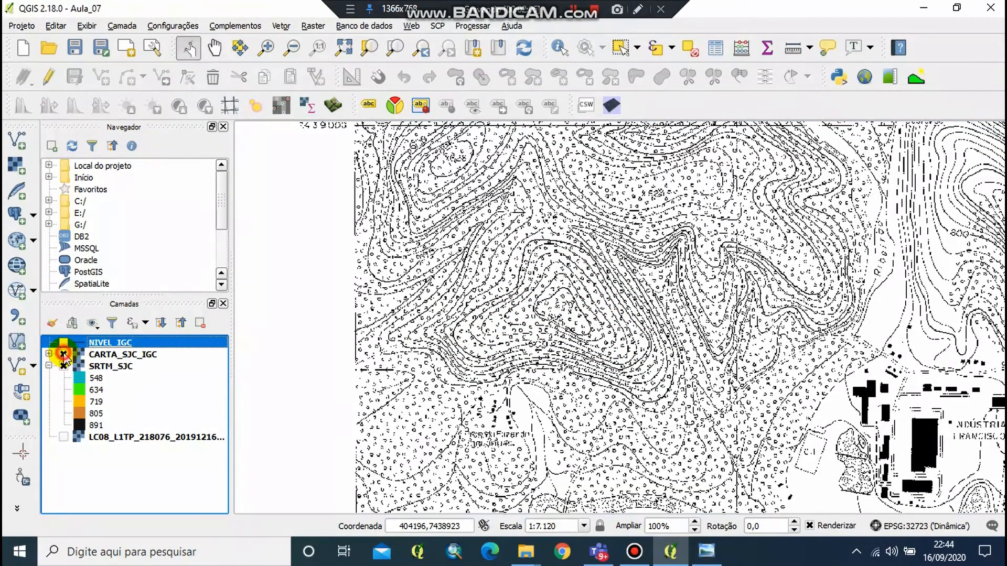
left_click(63, 354)
left_click(63, 343)
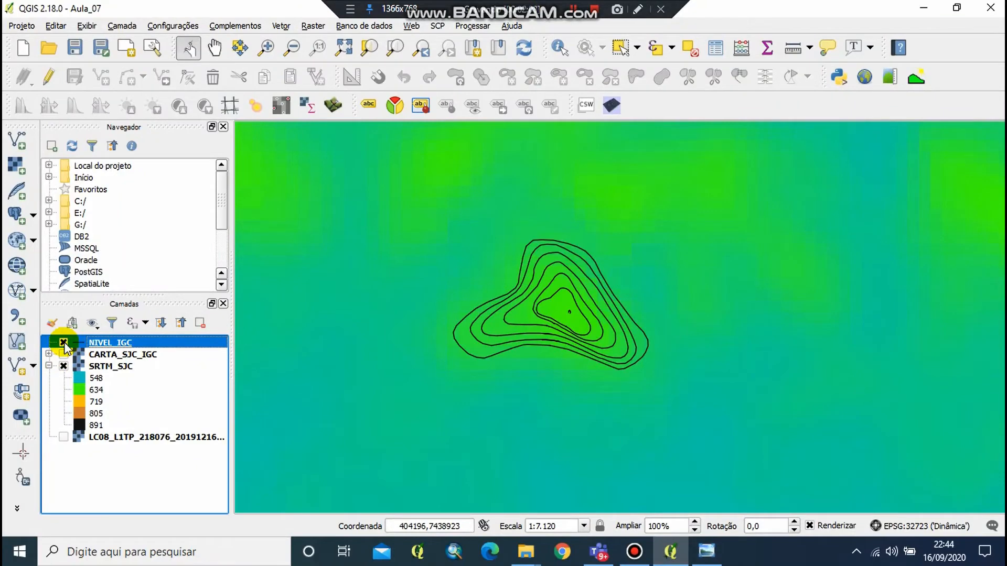
left_click(63, 343)
left_click(63, 343)
left_click(63, 343)
left_click(63, 343)
left_click(63, 343)
left_click(63, 343)
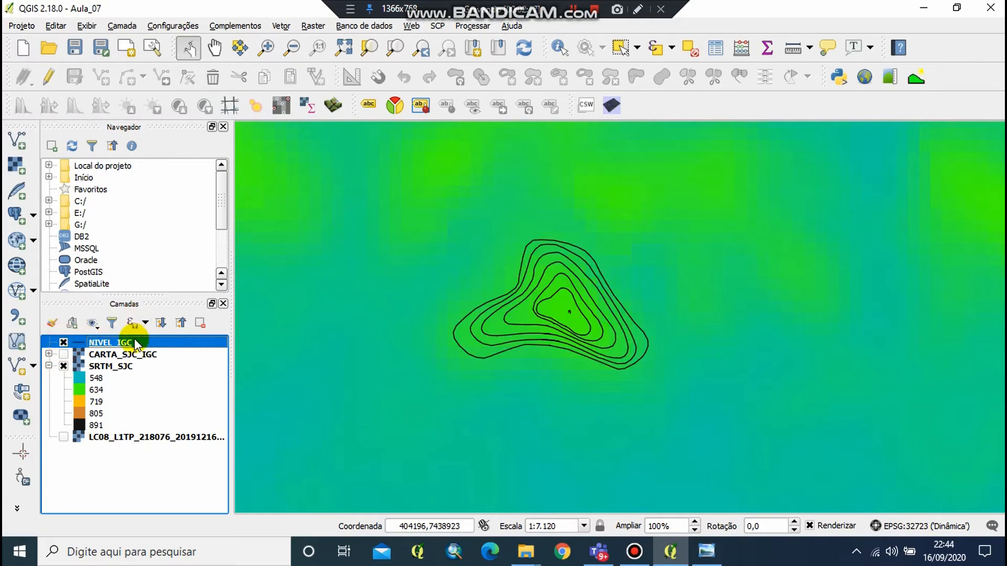
Identify three NIVEL_IGC contours on the hill's northeastern slope to check their Z - Cota values
left_click(560, 47)
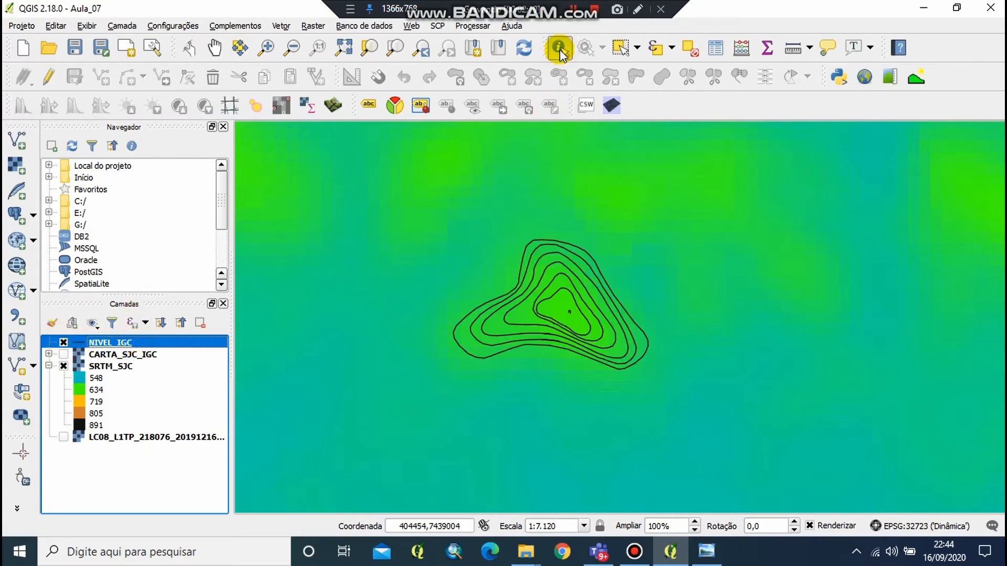
scroll(590, 287, "up", 2)
scroll(590, 288, "up", 1)
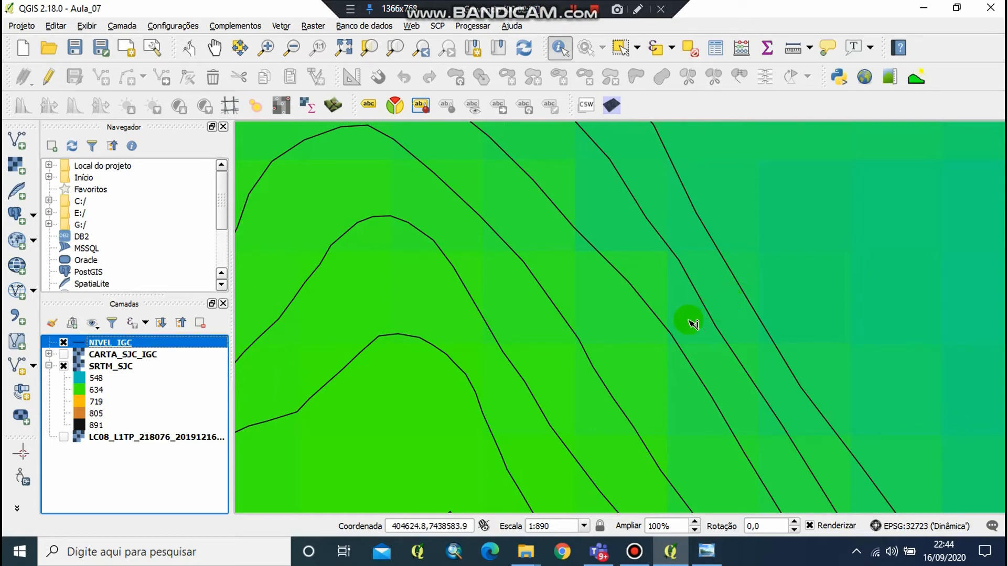
left_click(669, 333)
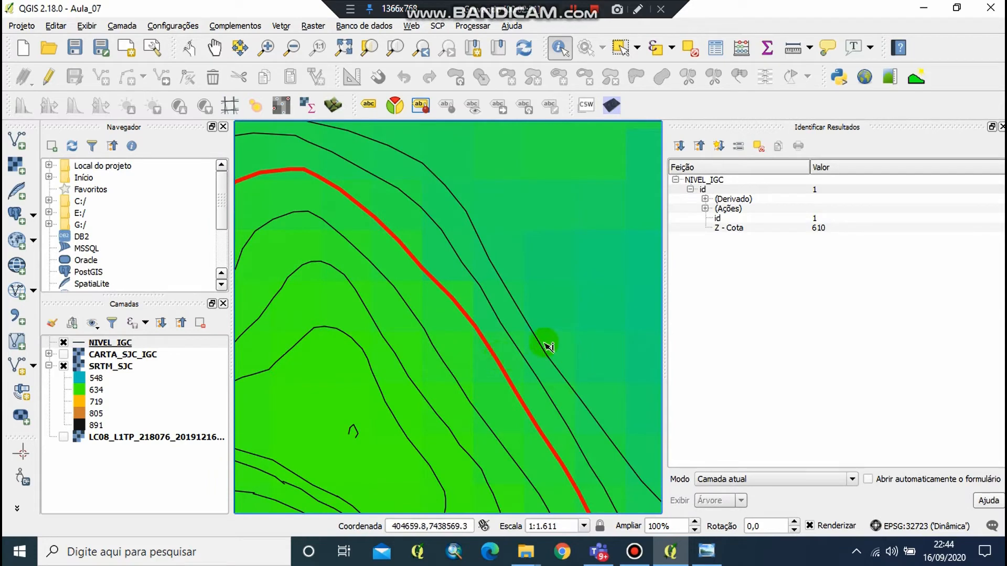
left_click(828, 230)
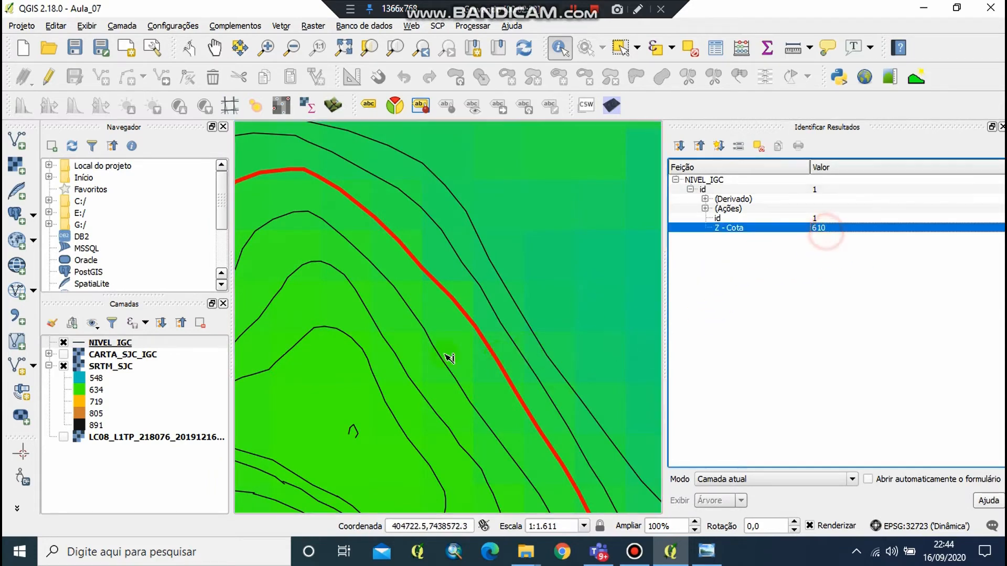
left_click(469, 390)
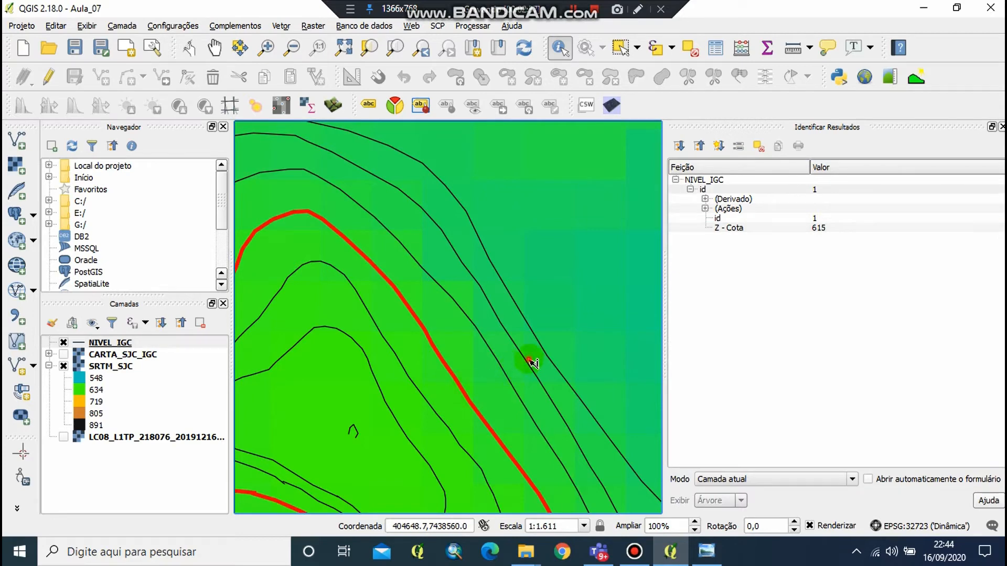
left_click(529, 361)
scroll(415, 417, "up", 1)
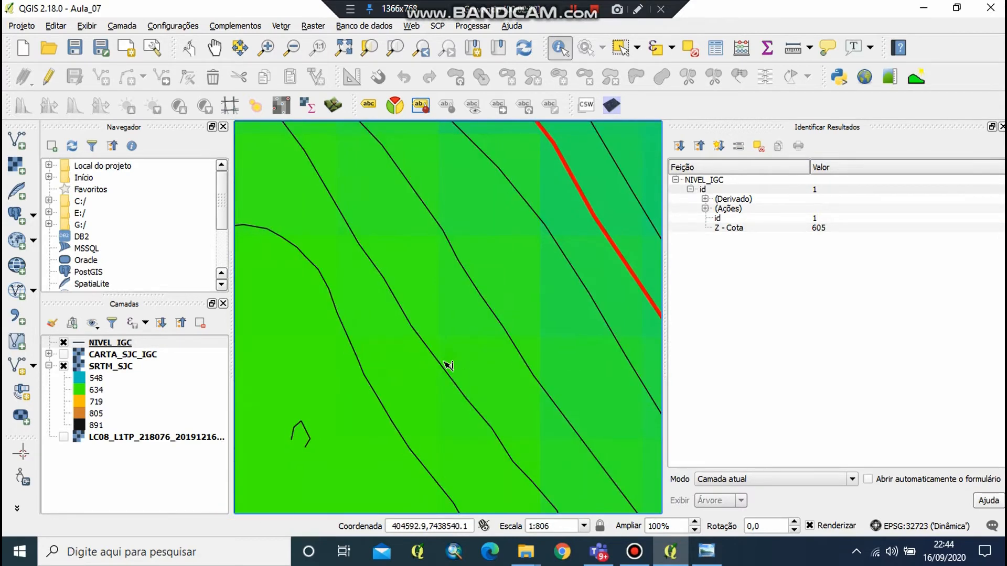
Identify the summit feature and each contour from the second innermost to the outermost to check Z - Cota, then close the results
left_click(311, 436)
scroll(312, 438, "down", 3)
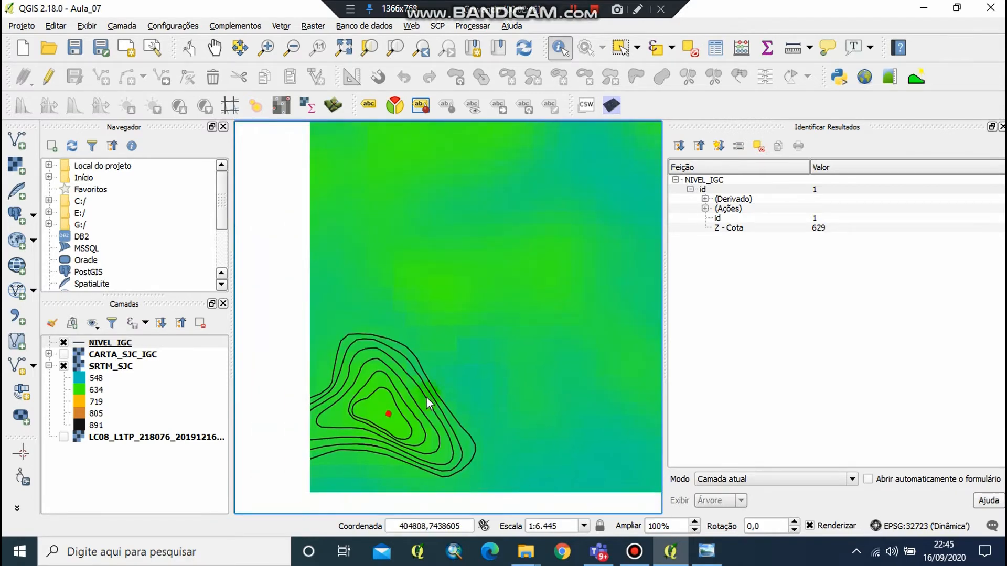
scroll(426, 403, "up", 2)
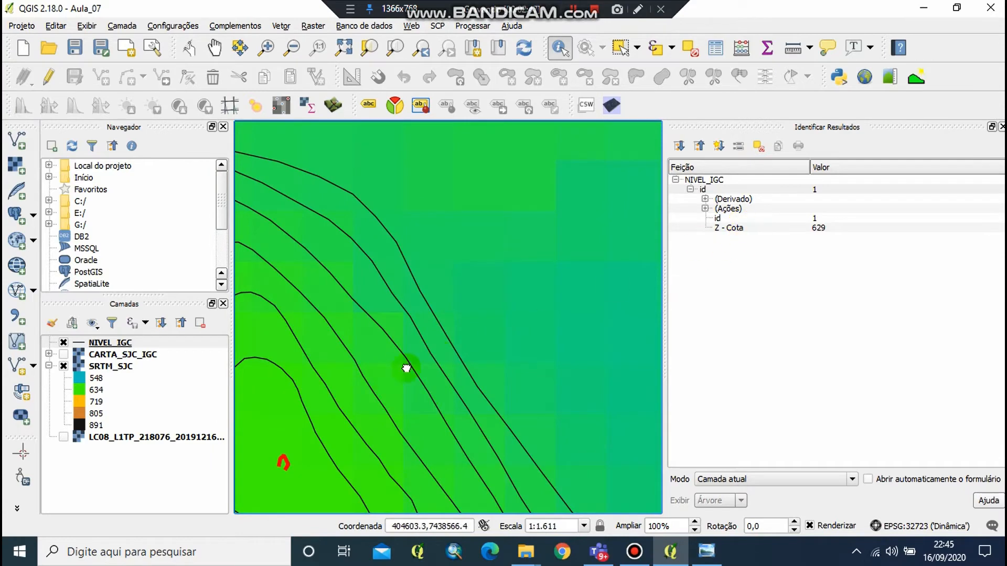
left_click_drag(406, 368, 494, 331)
left_click(472, 331)
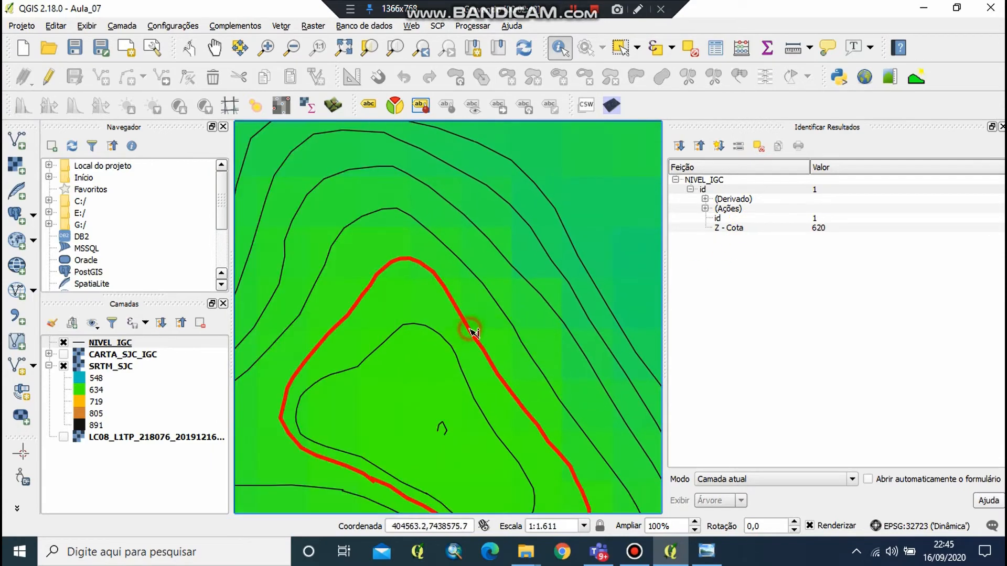
left_click(513, 325)
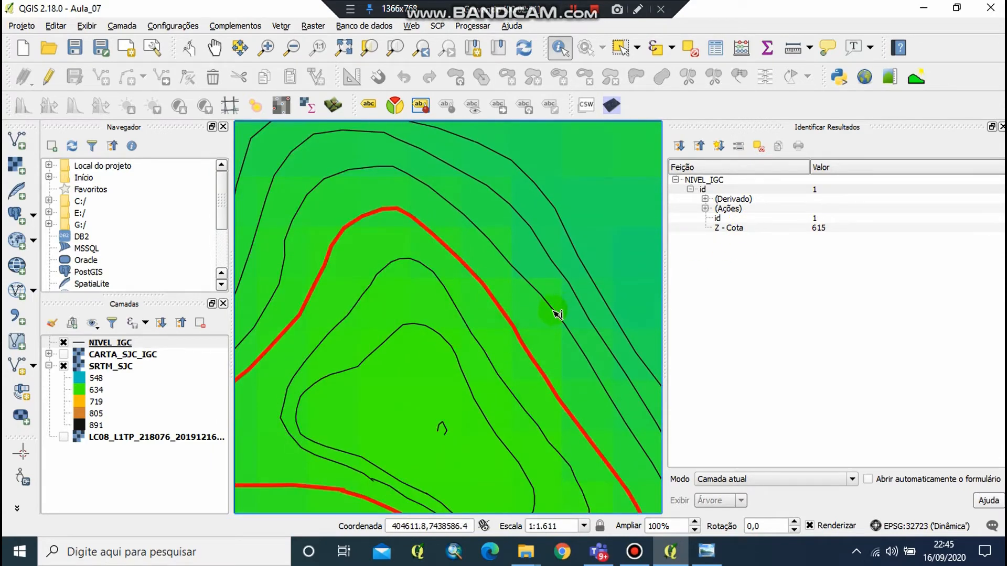
left_click(558, 313)
left_click(588, 309)
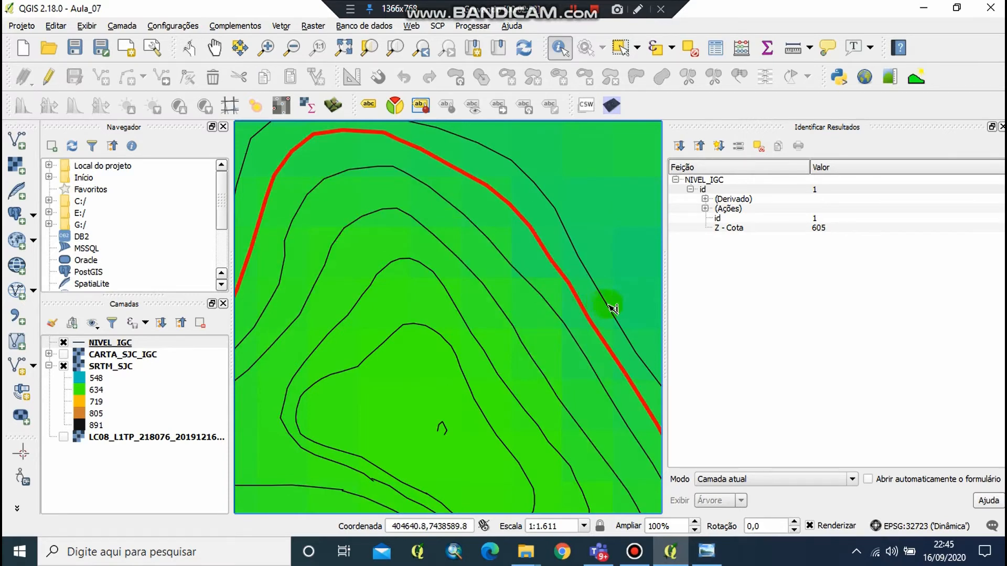
left_click(613, 307)
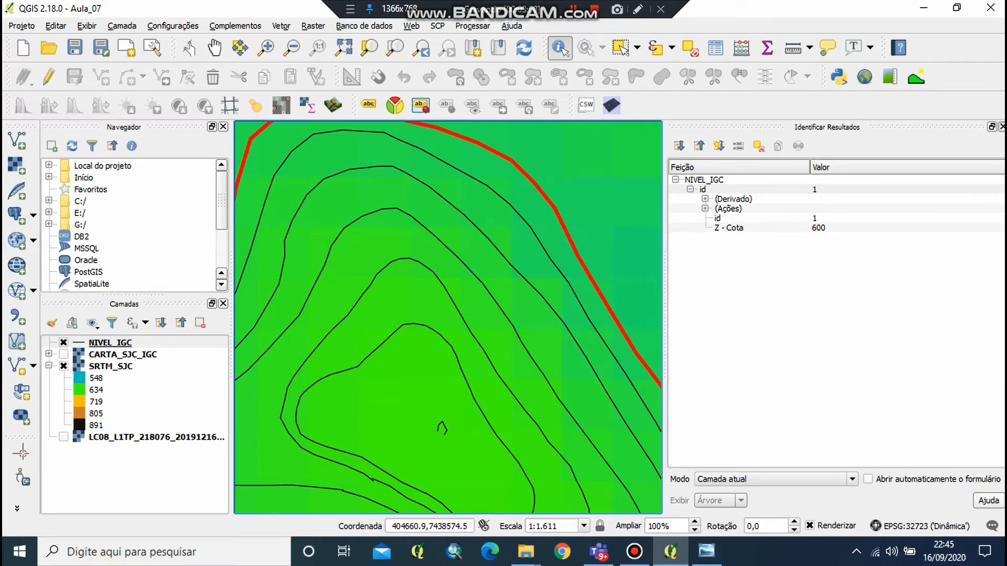
left_click(1002, 127)
scroll(645, 355, "down", 2)
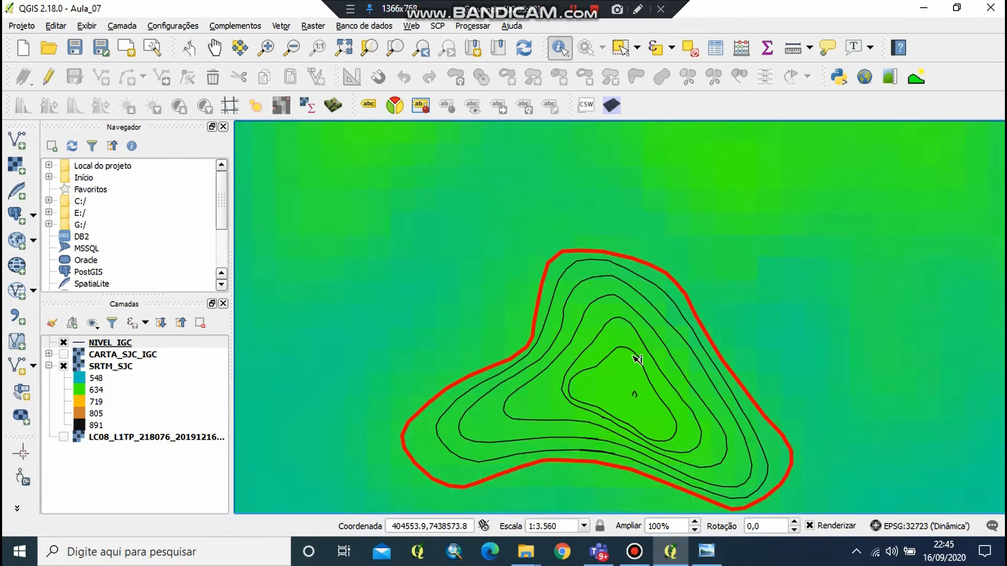
left_click(214, 47)
left_click_drag(540, 361, 474, 245)
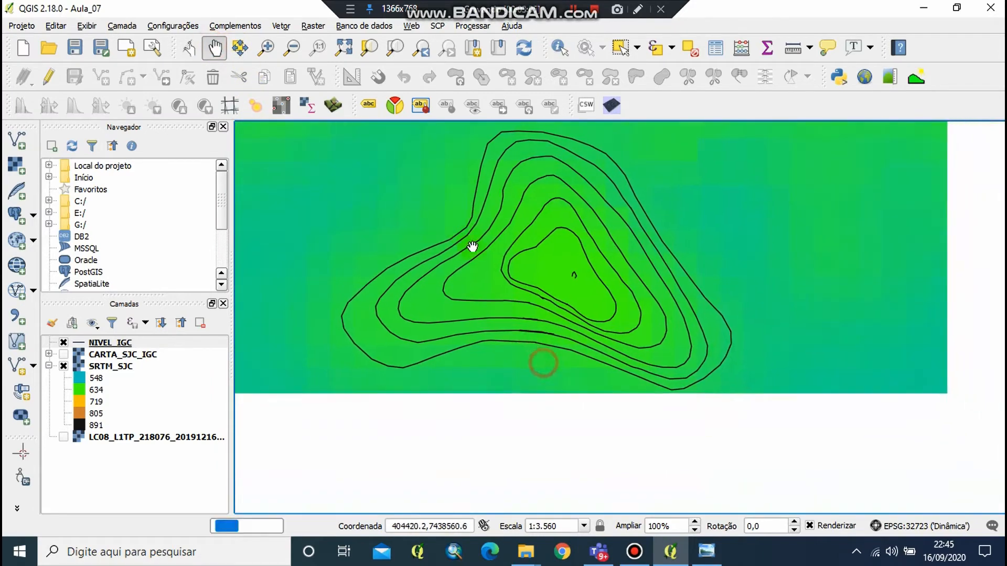
left_click_drag(652, 355, 652, 407)
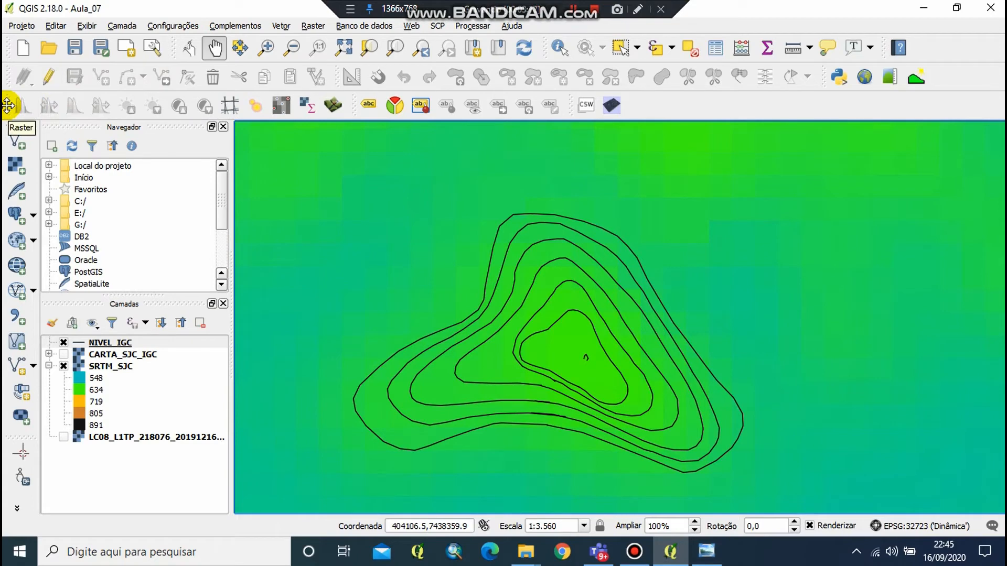
Move the Raster toolbar out of its place and dock it again at the end of the same row
left_click_drag(8, 106, 8, 107)
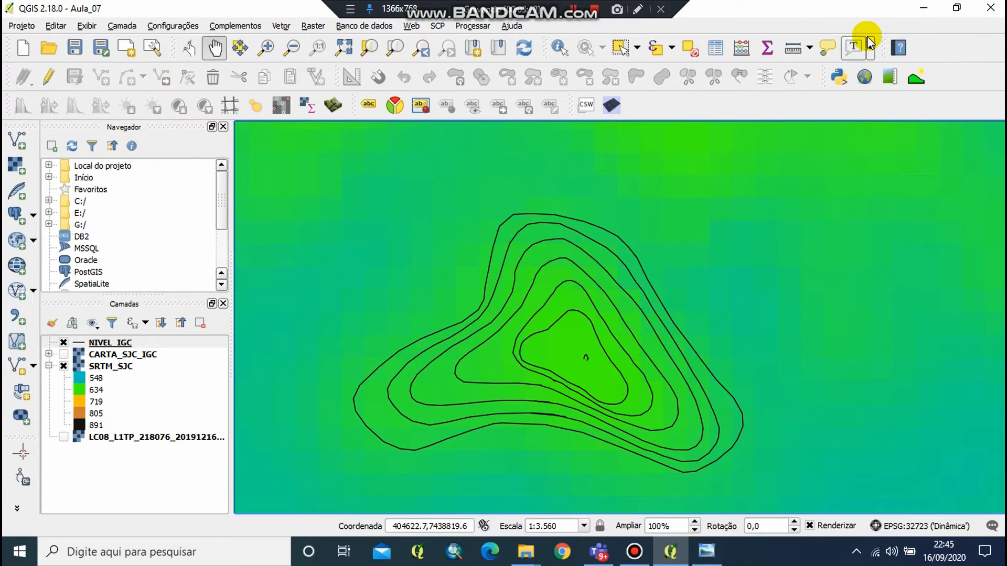
right_click(861, 22)
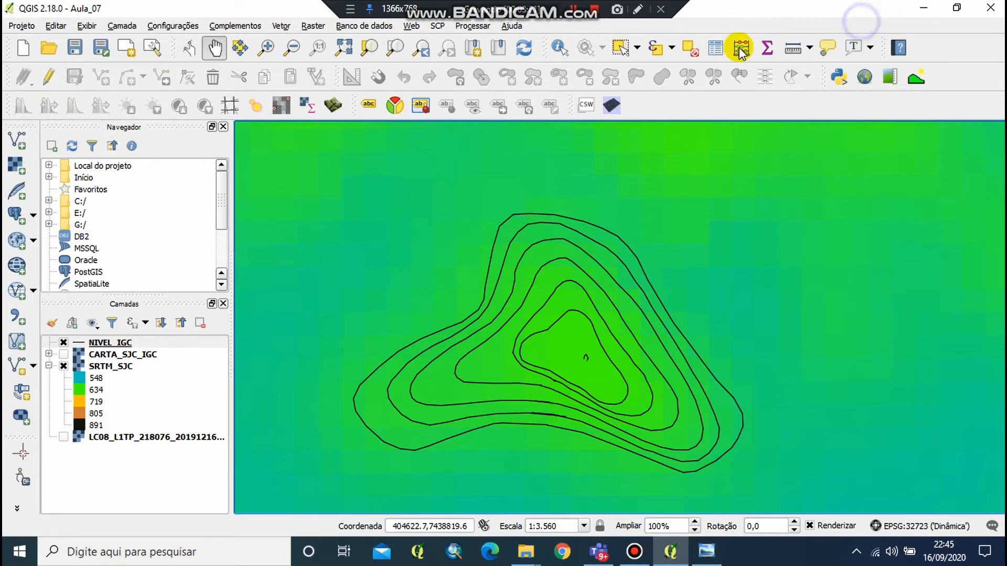
left_click(740, 4)
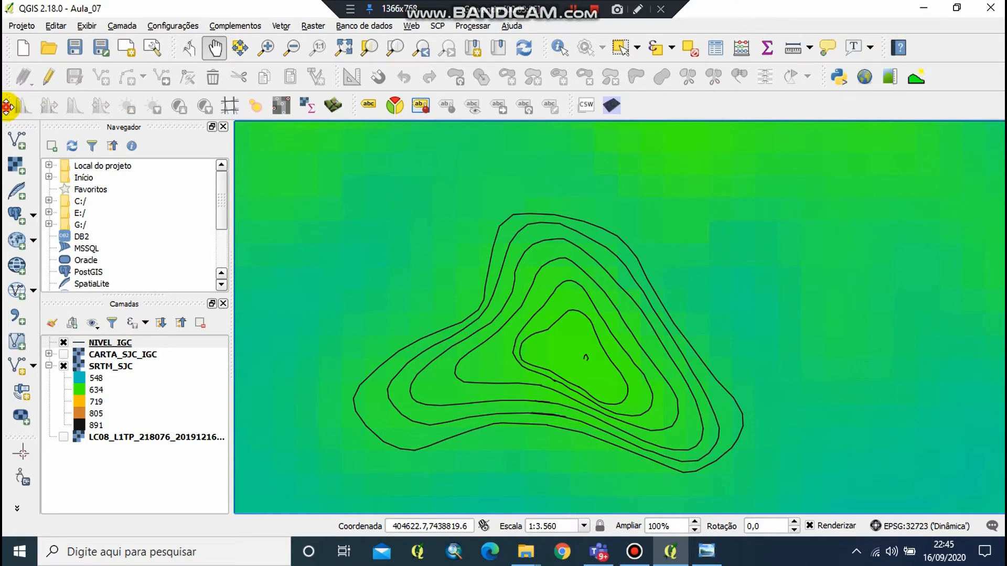
left_click_drag(7, 106, 300, 196)
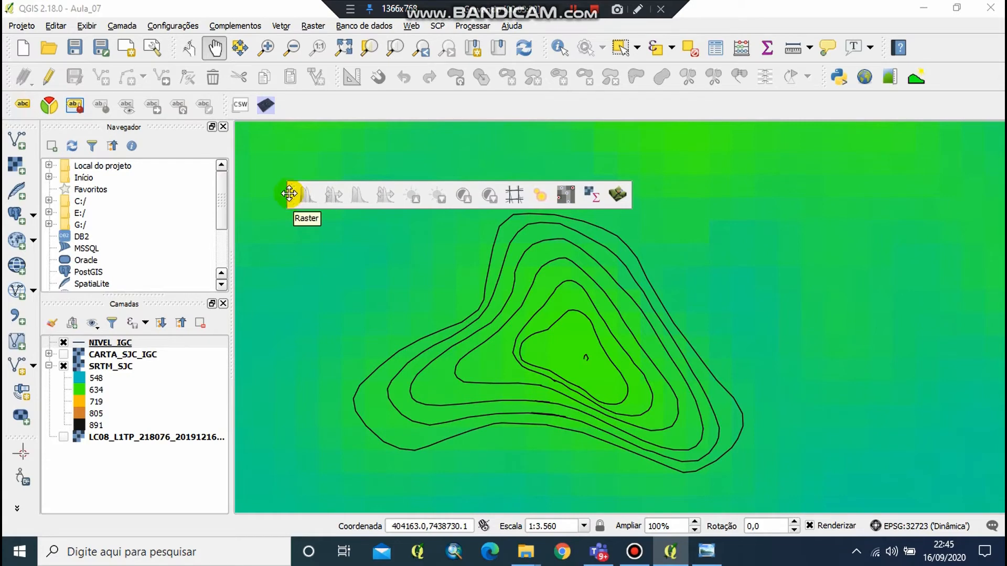
right_click(687, 103)
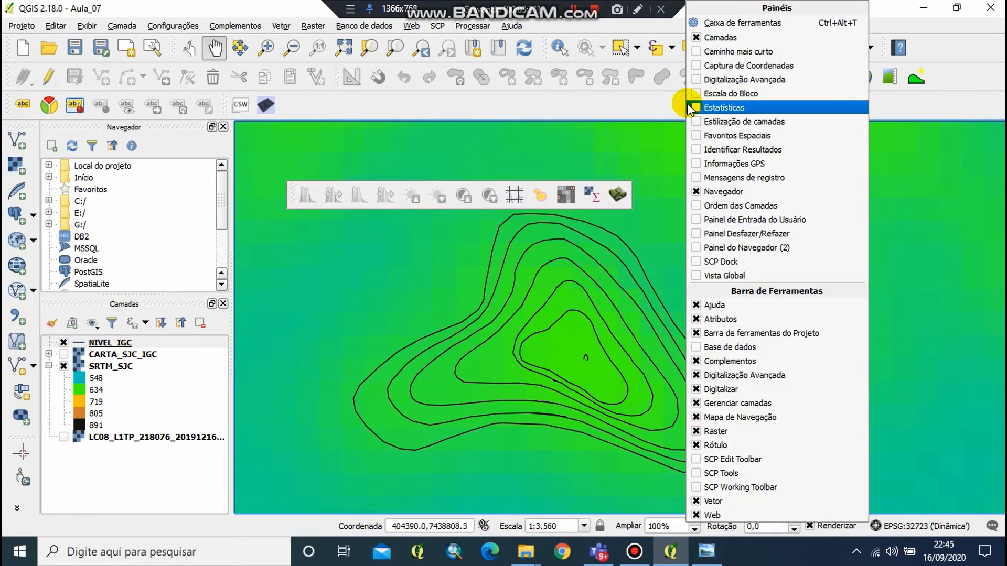
left_click(290, 201)
left_click_drag(292, 199, 292, 106)
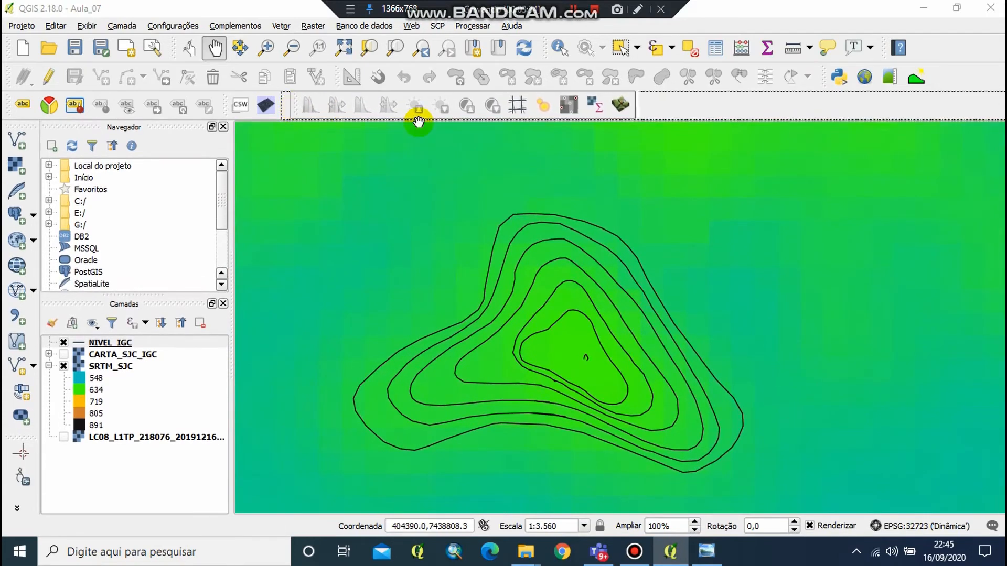
Hide the Raster toolbar and show it again
right_click(700, 107)
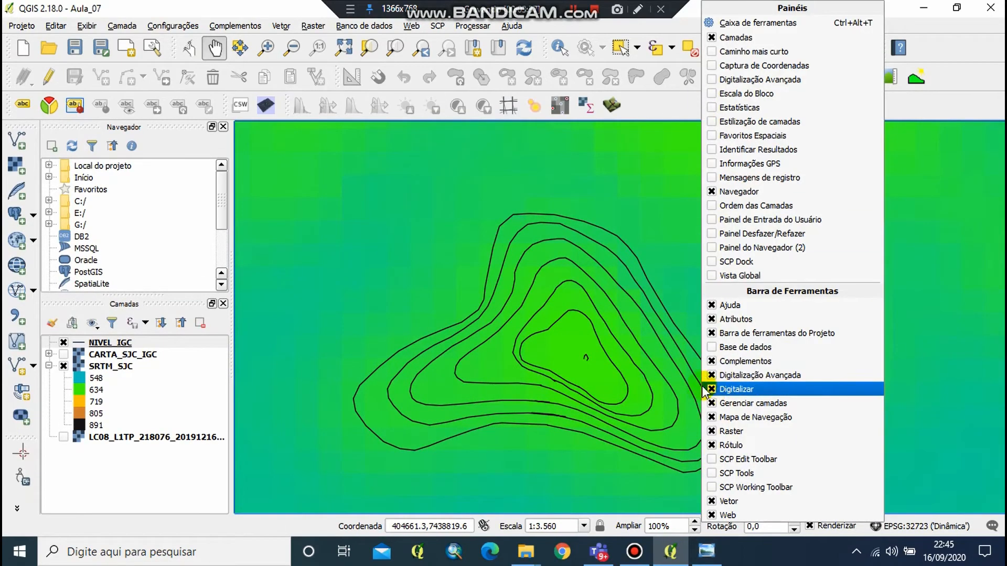
left_click(712, 431)
right_click(760, 106)
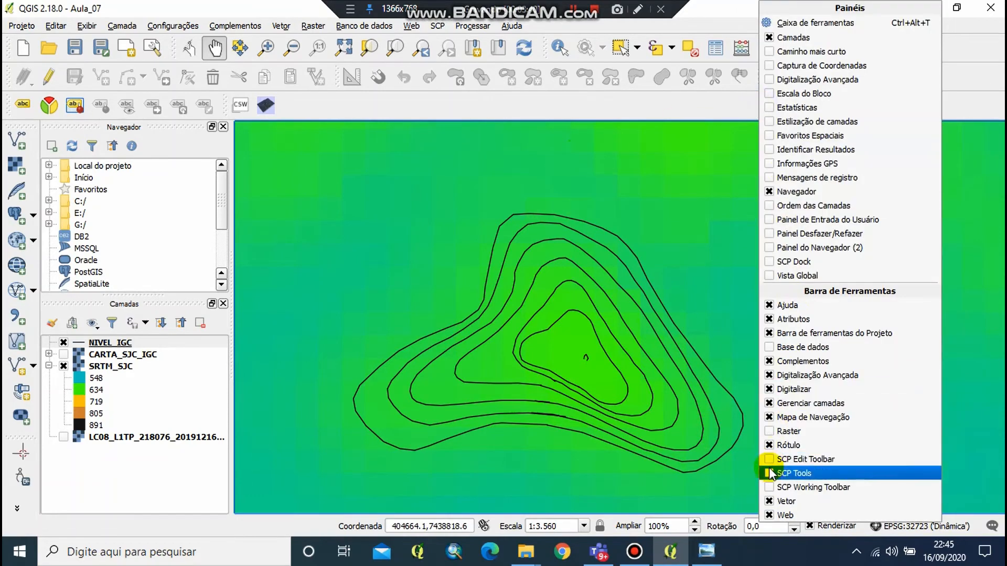
left_click(767, 431)
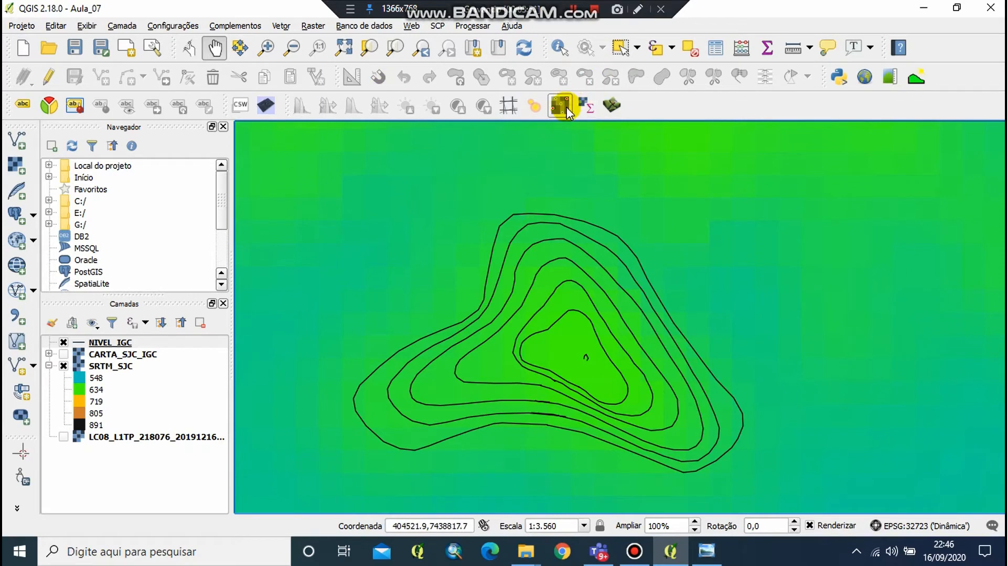
Start the raster data interpolation tool and choose NIVEL_IGC as the input vector layer
left_click(582, 104)
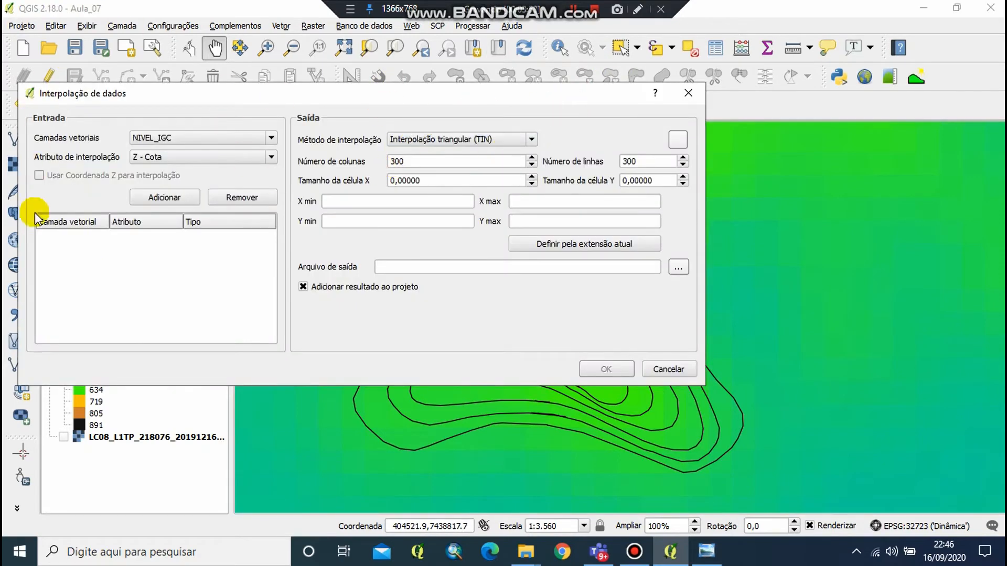
left_click_drag(224, 97, 283, 83)
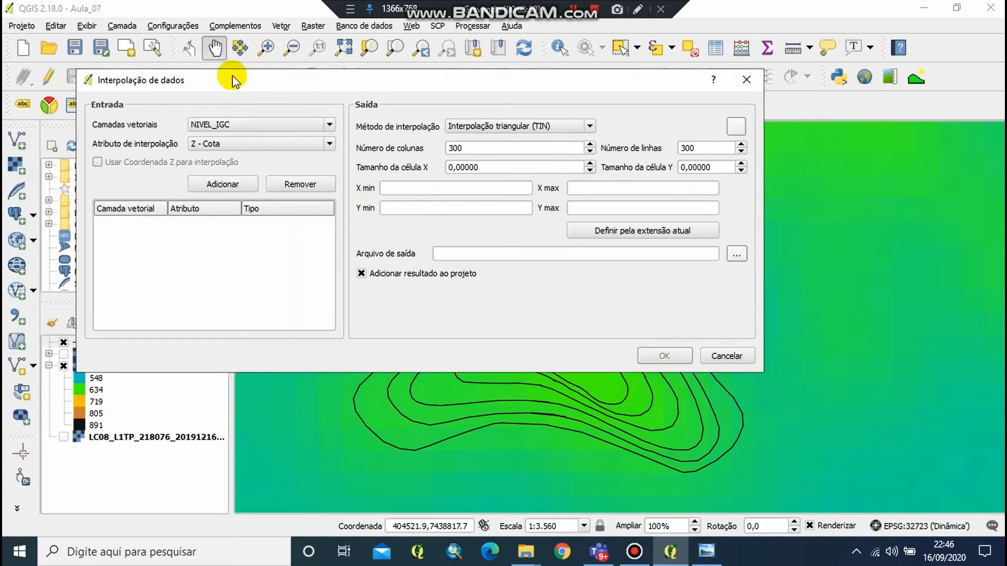
left_click_drag(284, 90, 390, 82)
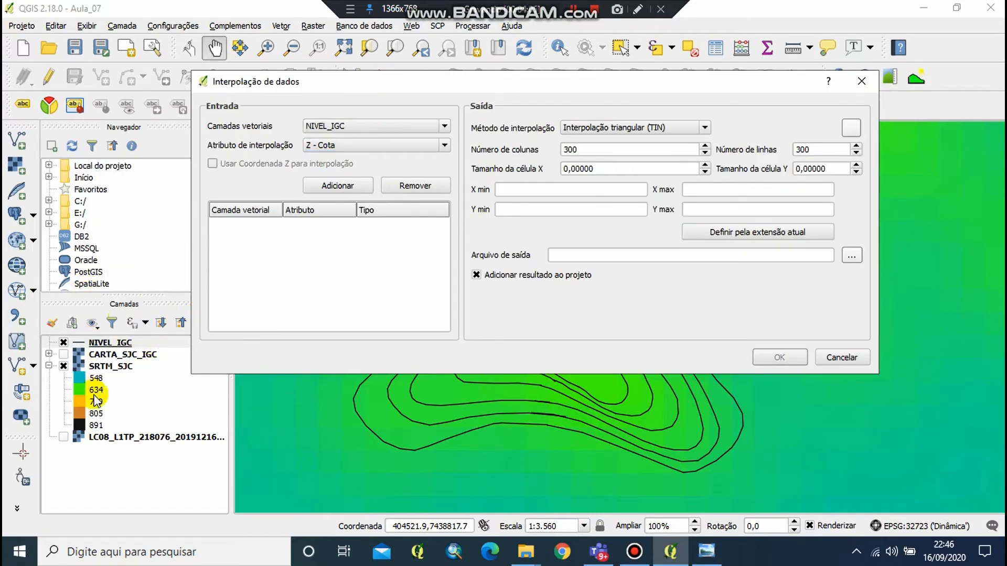
left_click(444, 127)
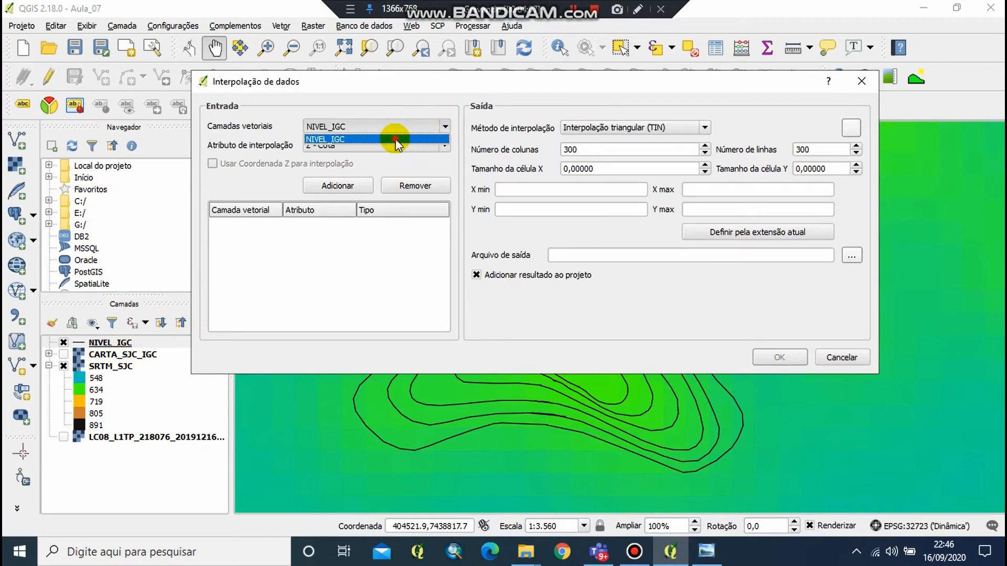
left_click(396, 140)
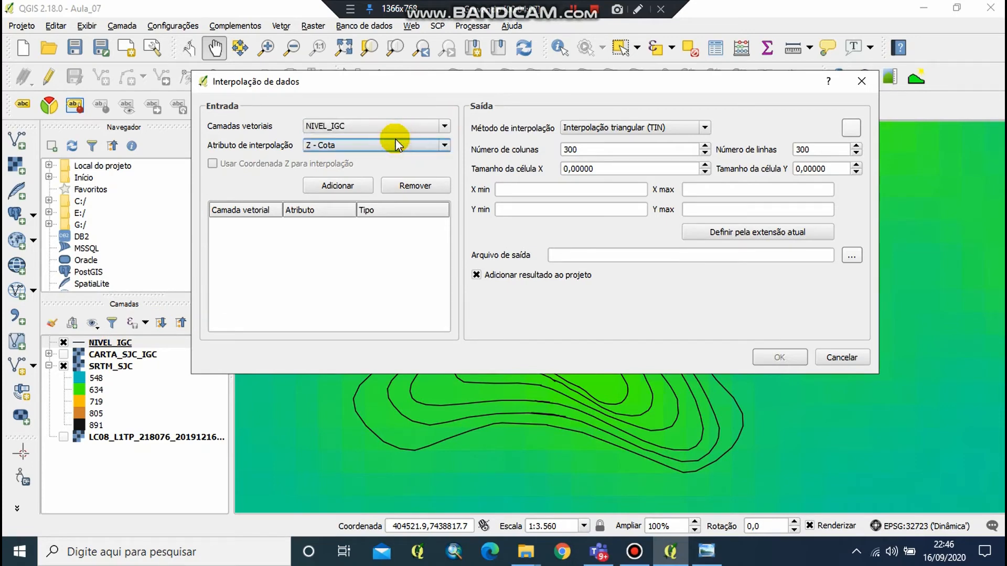
Add NIVEL_IGC with the Z - Cota attribute to the interpolation inputs and set its type to Estruturas lineares
left_click(337, 185)
left_click(299, 225)
left_click(439, 226)
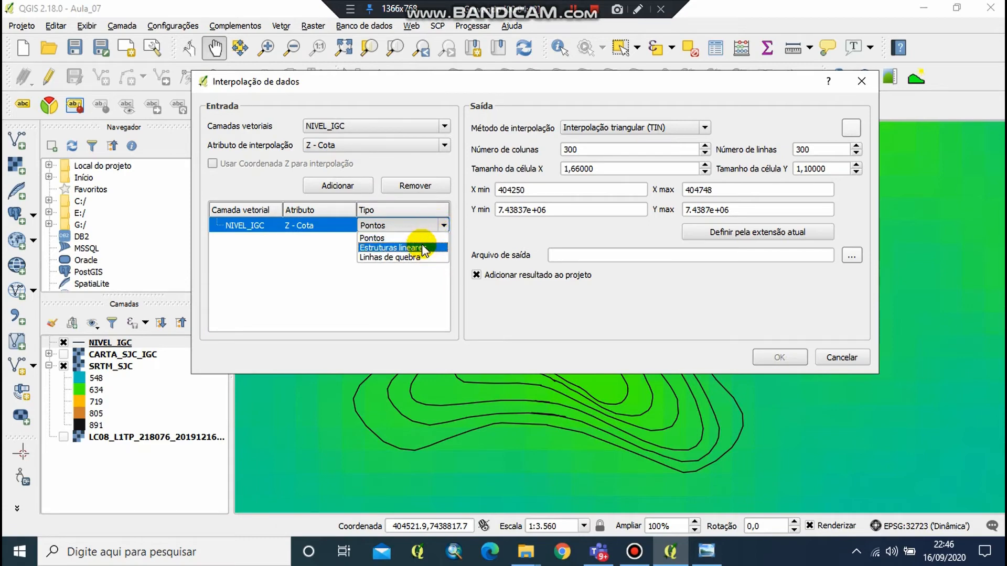
left_click(423, 248)
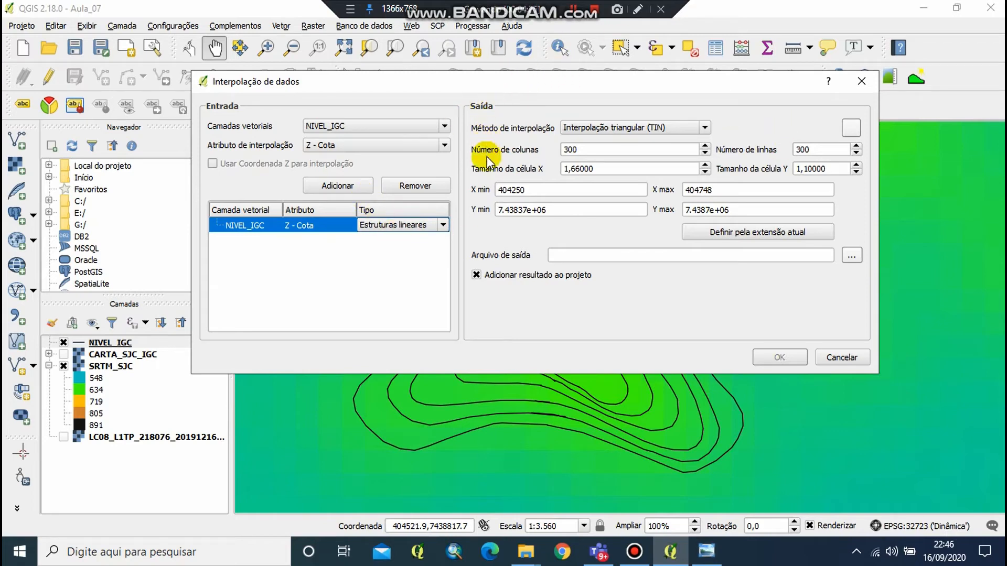
left_click(572, 9)
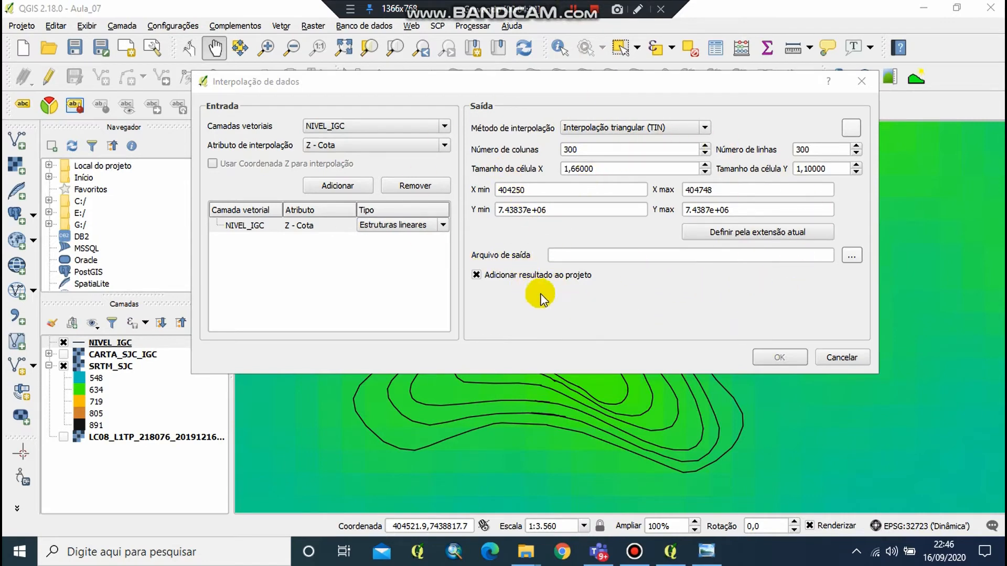
Browse to C:/PDEIG/Aula_07 as the destination folder for the interpolated output raster
left_click(853, 256)
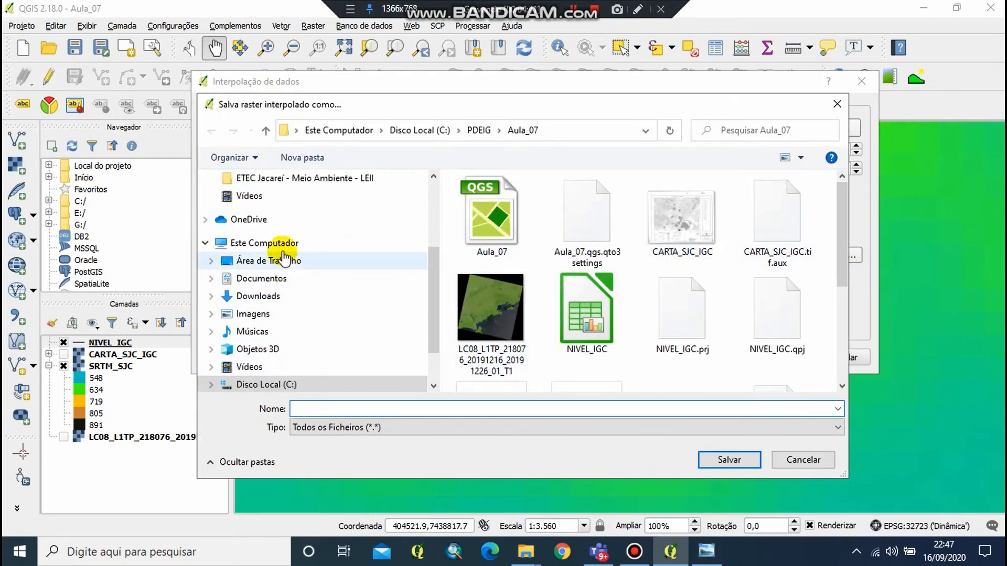
left_click(267, 243)
scroll(550, 360, "down", 2)
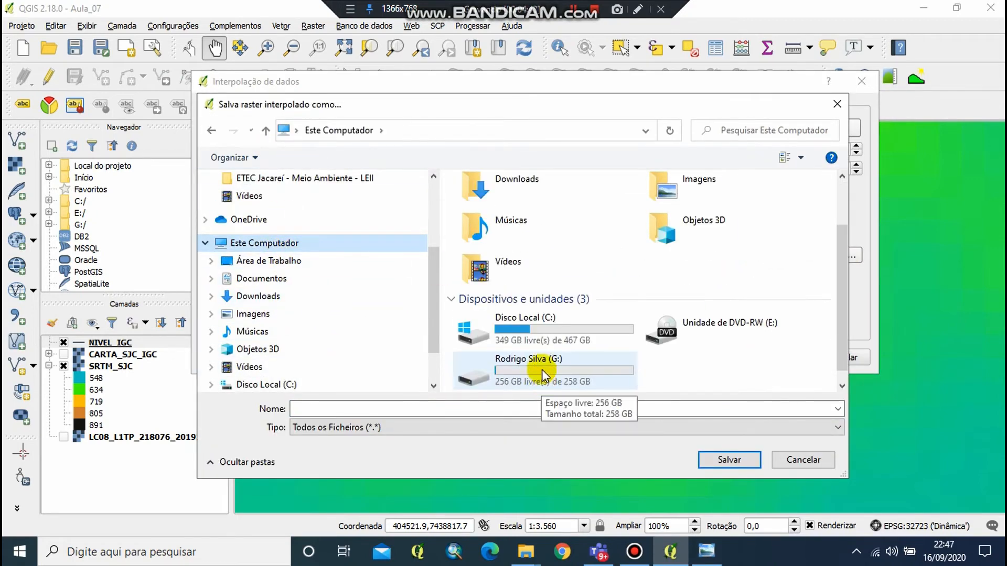
double_click(535, 323)
scroll(479, 265, "down", 2)
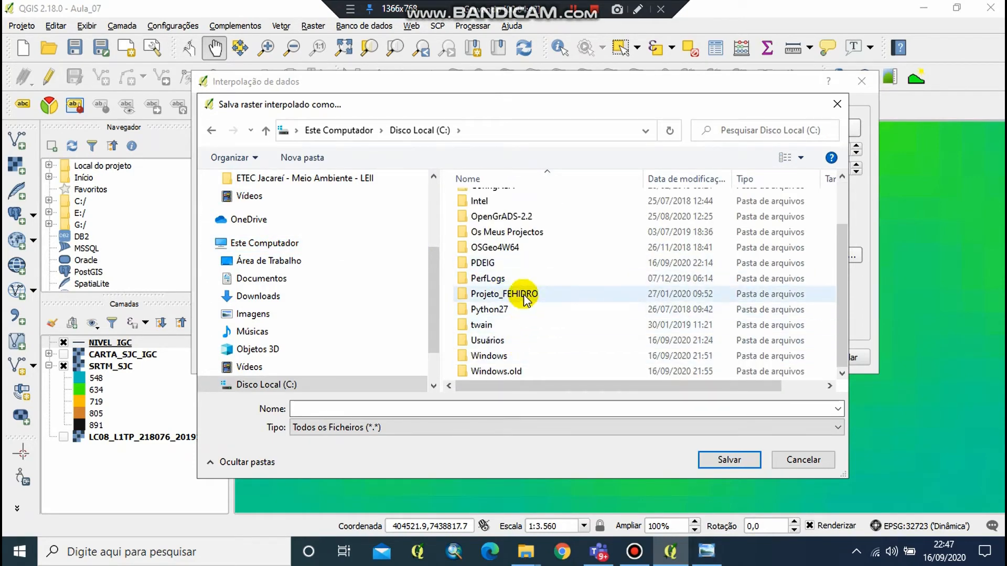
left_click(498, 264)
double_click(498, 264)
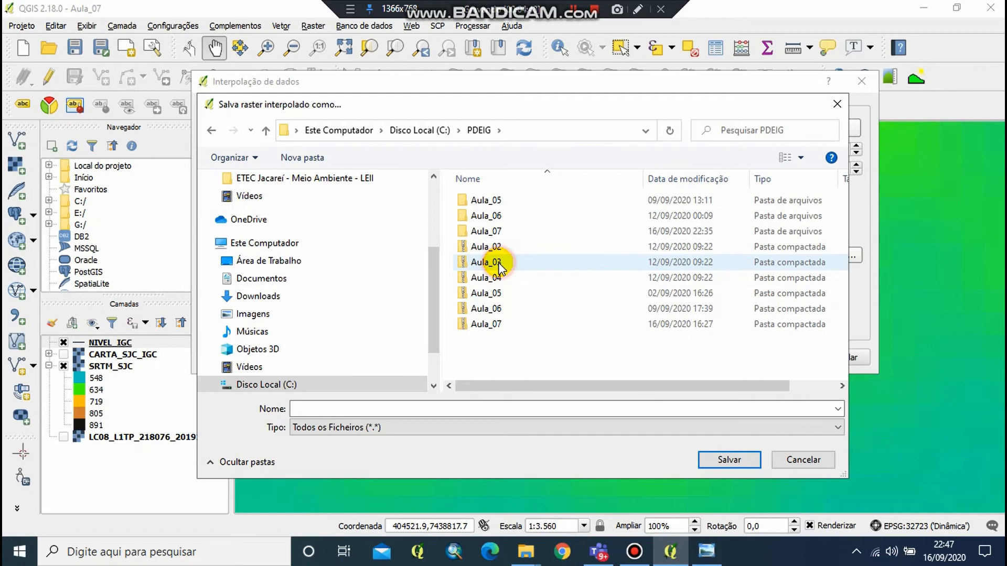
double_click(503, 230)
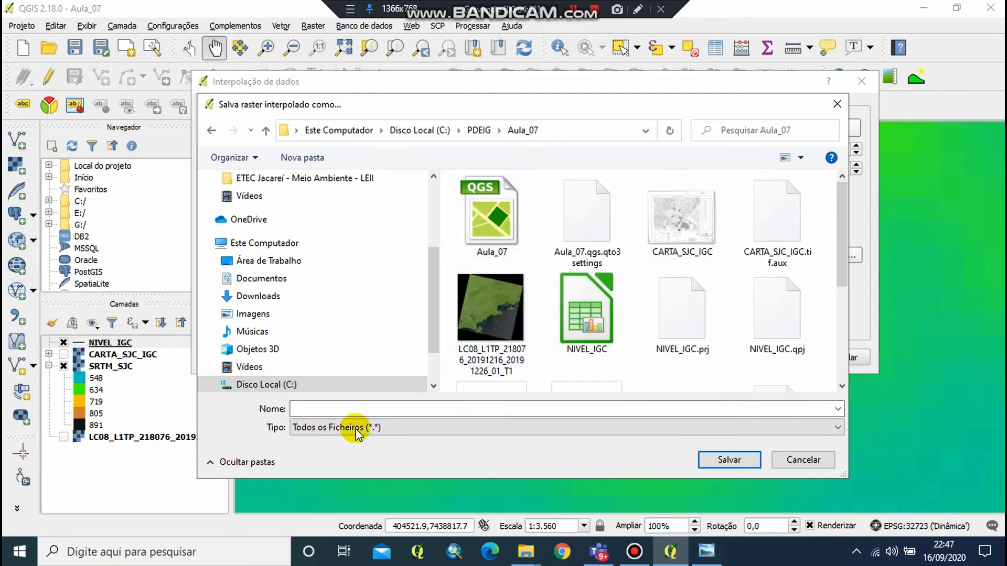
Name the output raster 3D_ICG, save the file setting and run the triangular (TIN) interpolation
left_click(370, 410)
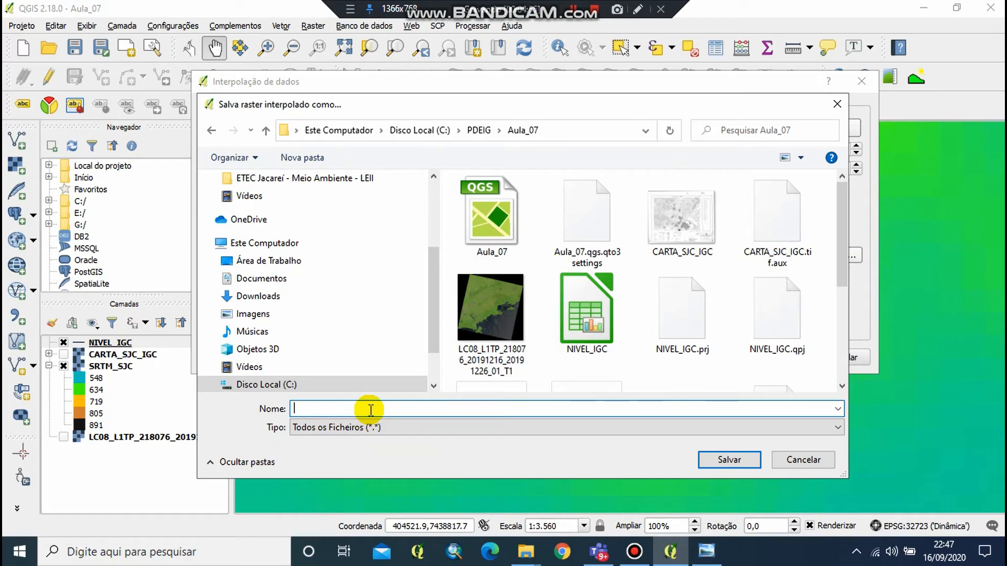
type("3")
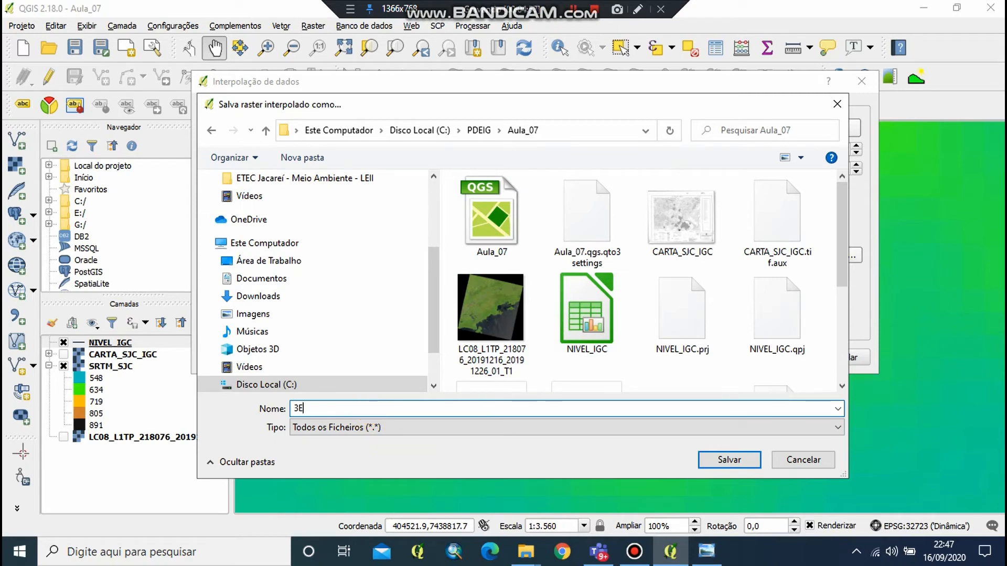
type("d")
type("D_ICG")
left_click(730, 462)
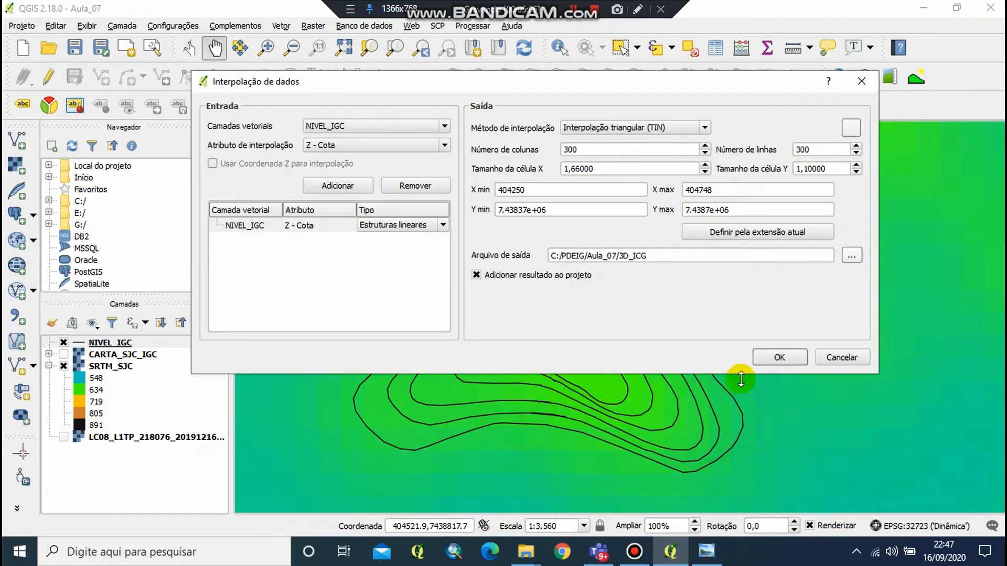
left_click(781, 358)
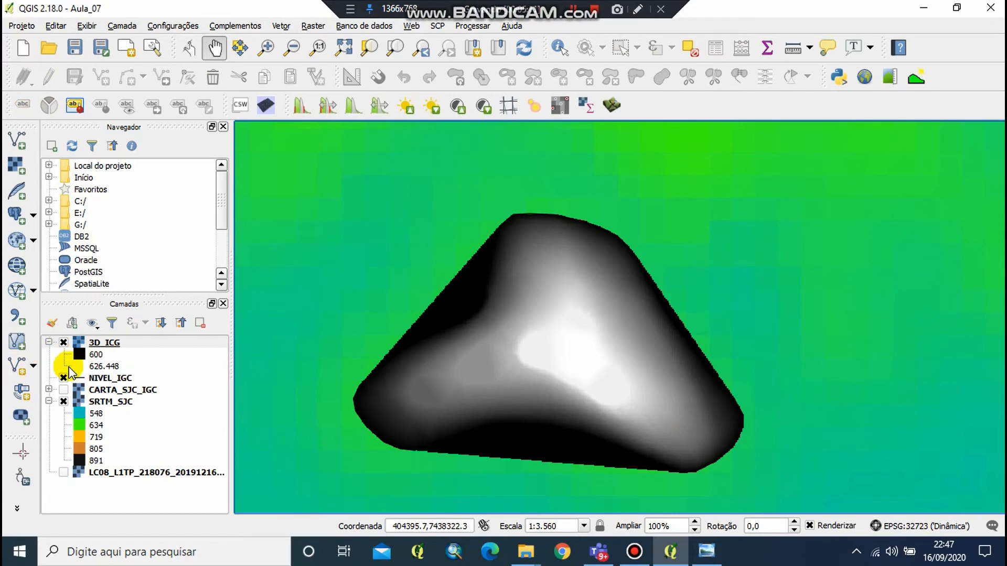
Hide the NIVEL_IGC and SRTM_SJC layers so that only the interpolated 3D_ICG raster is displayed
left_click(63, 378)
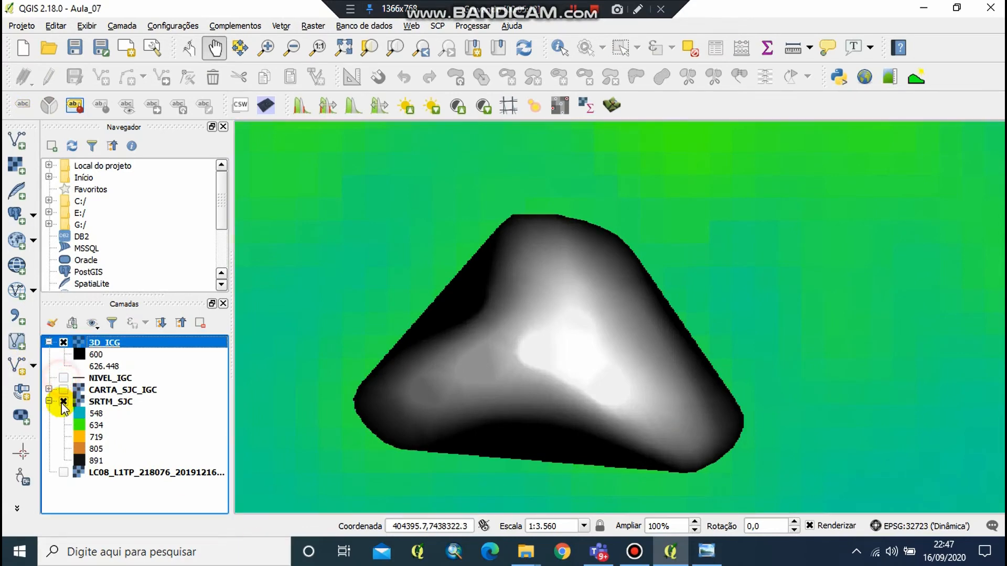
left_click(64, 401)
scroll(541, 387, "down", 3)
left_click_drag(540, 387, 557, 358)
scroll(558, 358, "up", 3)
scroll(612, 359, "up", 1)
scroll(612, 337, "down", 2)
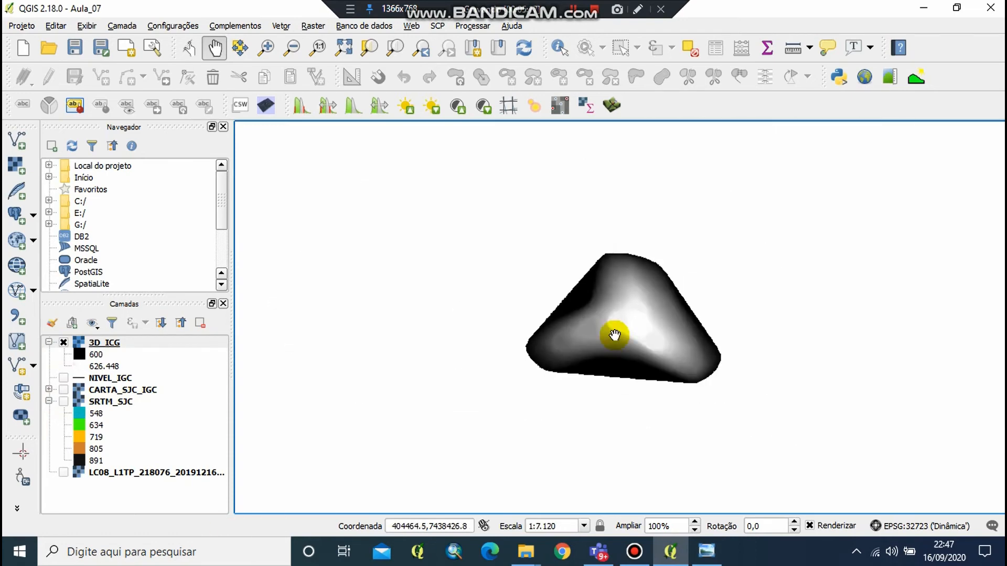
scroll(619, 328, "up", 1)
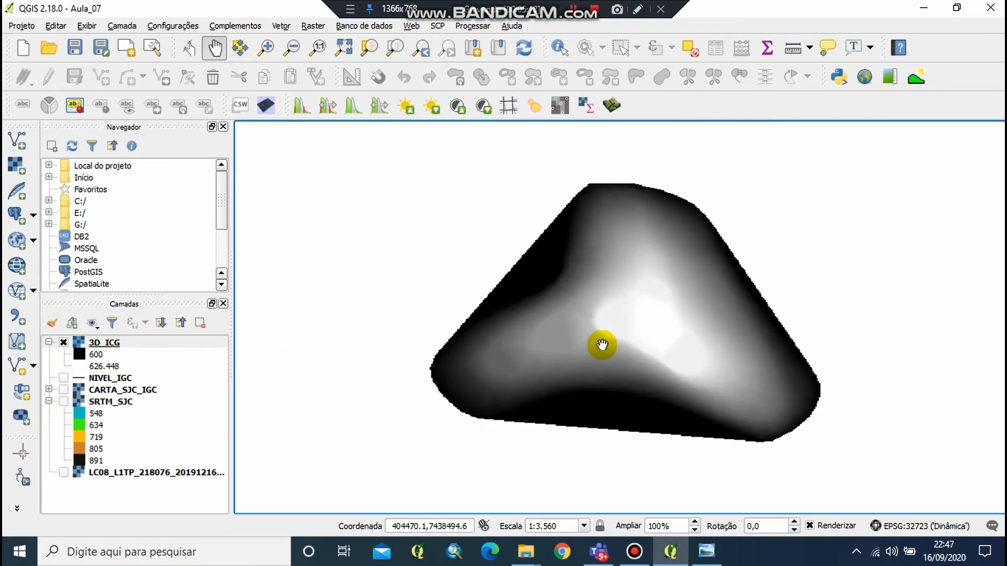
Identify the elevation values of the 3D_ICG raster at several points from the dark edges to the bright summit
left_click(105, 342)
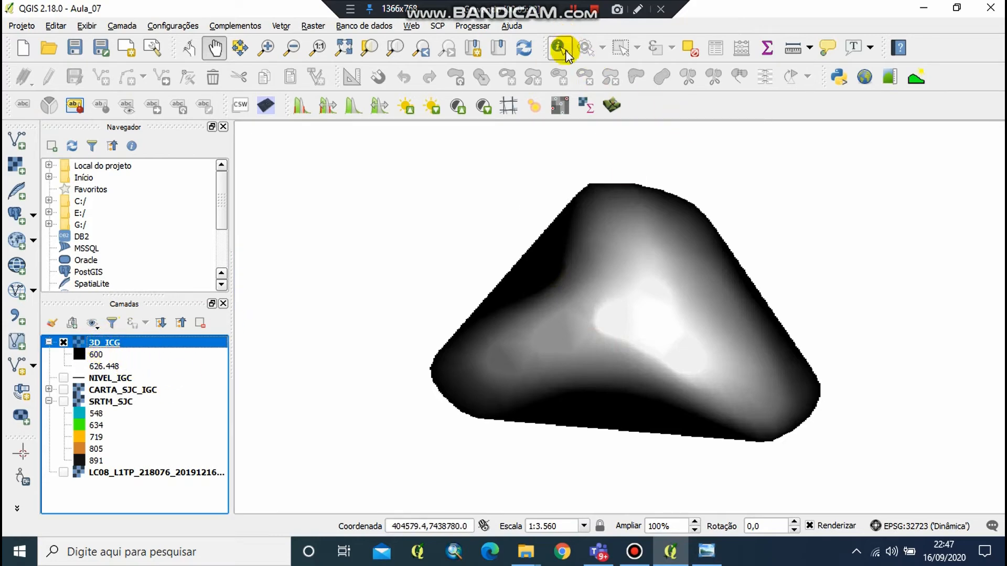
left_click(565, 49)
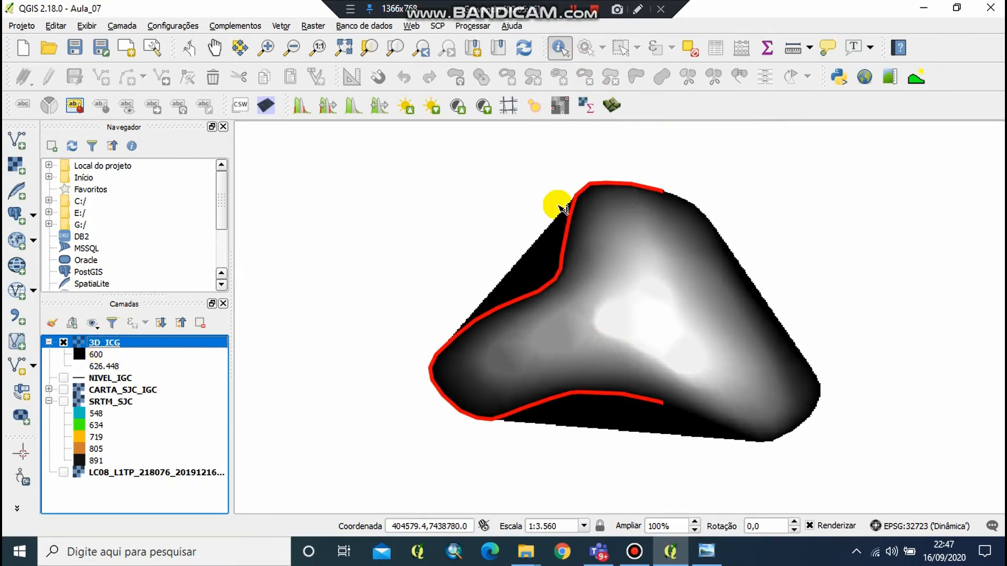
left_click(603, 295)
left_click(466, 304)
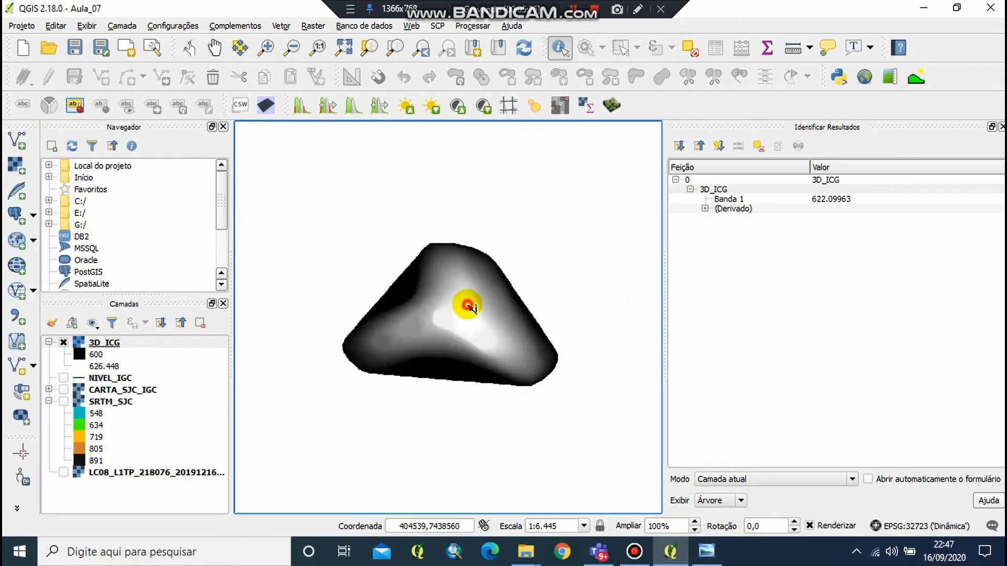
left_click(438, 316)
left_click(421, 321)
left_click(411, 333)
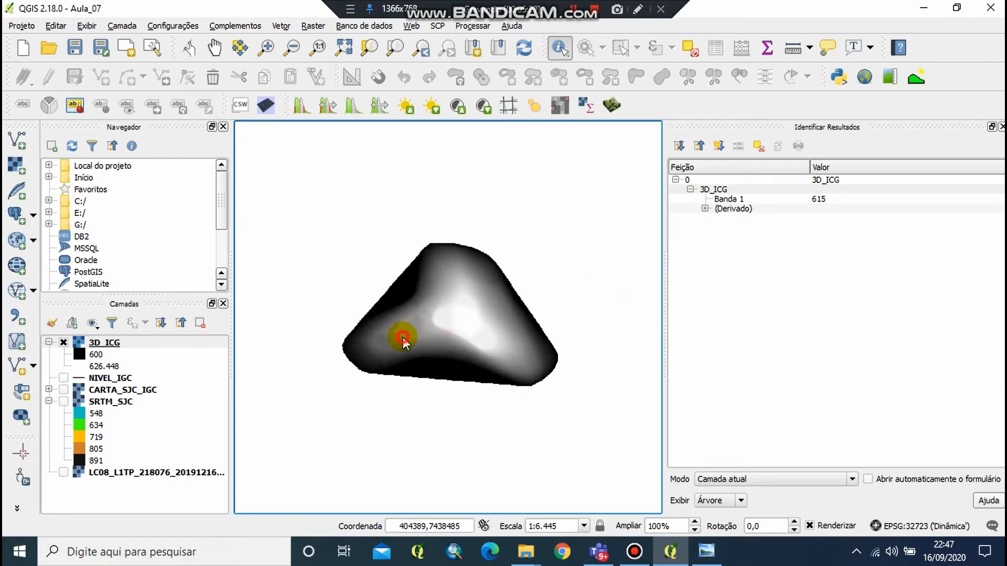
left_click(384, 324)
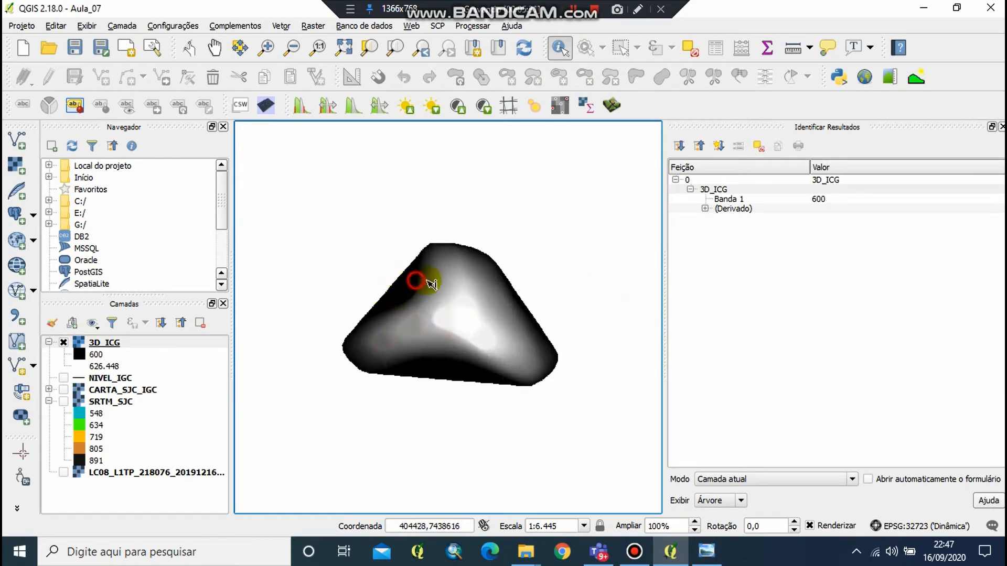
left_click(442, 292)
left_click(446, 301)
left_click(449, 310)
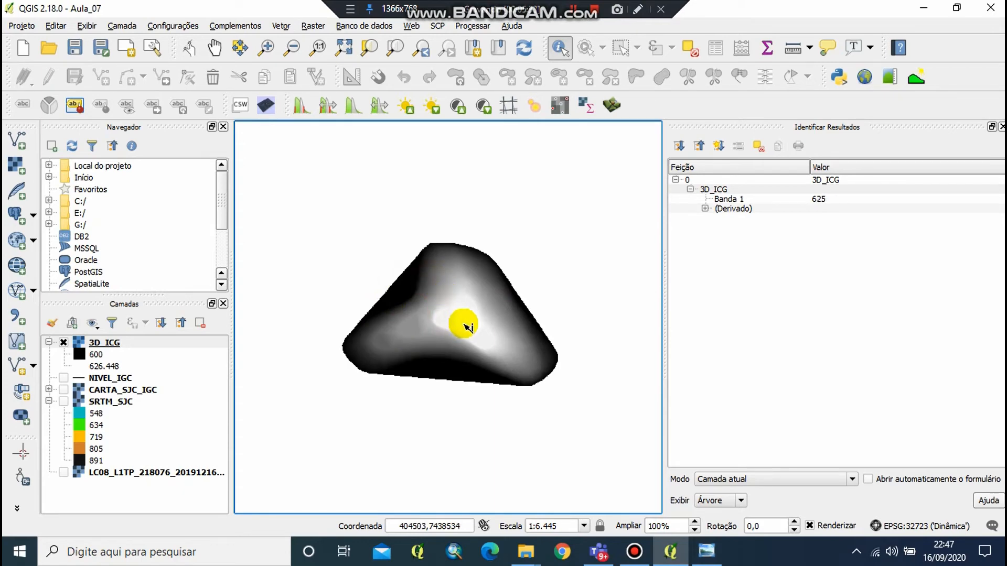
Examine the 3D_ICG elevation values at points on and around the hilltop, and close the identify results
scroll(445, 378, "up", 2)
left_click(327, 308)
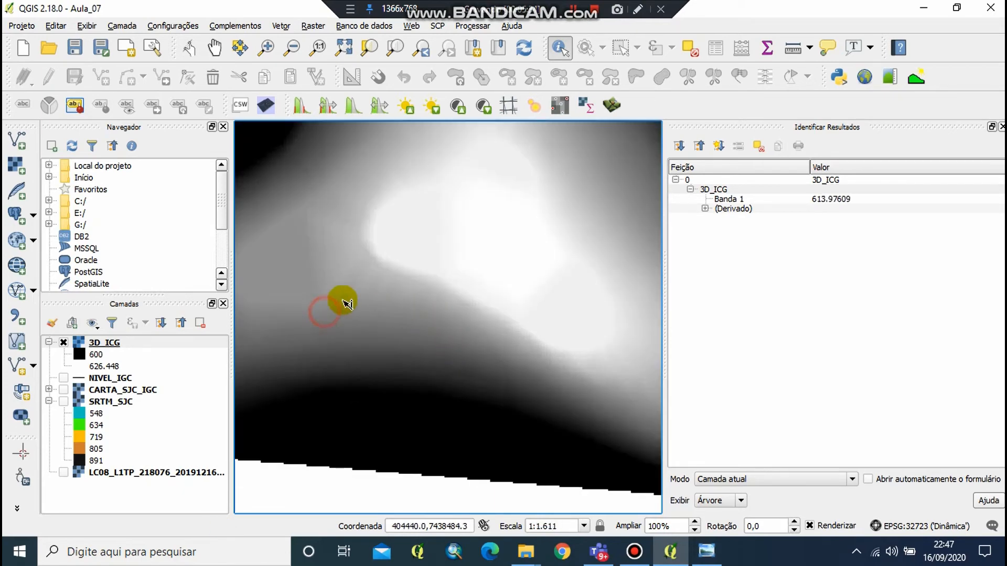
left_click(370, 291)
left_click(385, 279)
left_click(439, 243)
left_click(467, 234)
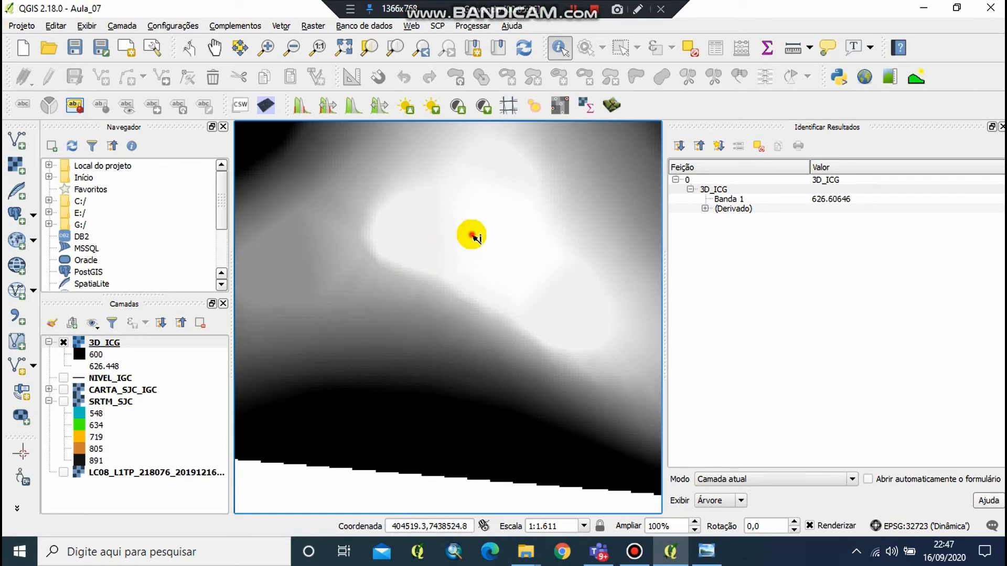
left_click(498, 254)
left_click(571, 264)
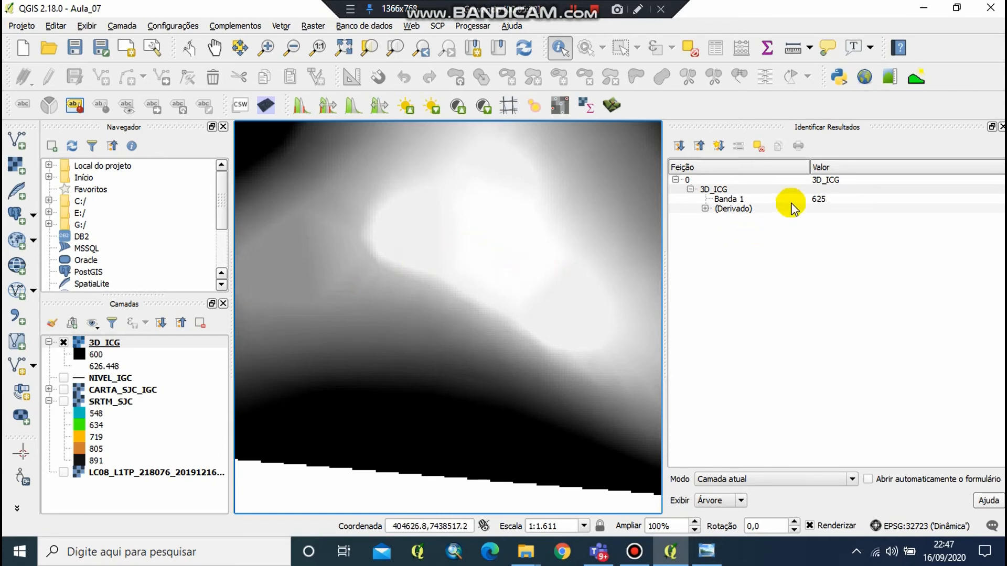
left_click(822, 199)
left_click(391, 256)
left_click(357, 341)
left_click(490, 285)
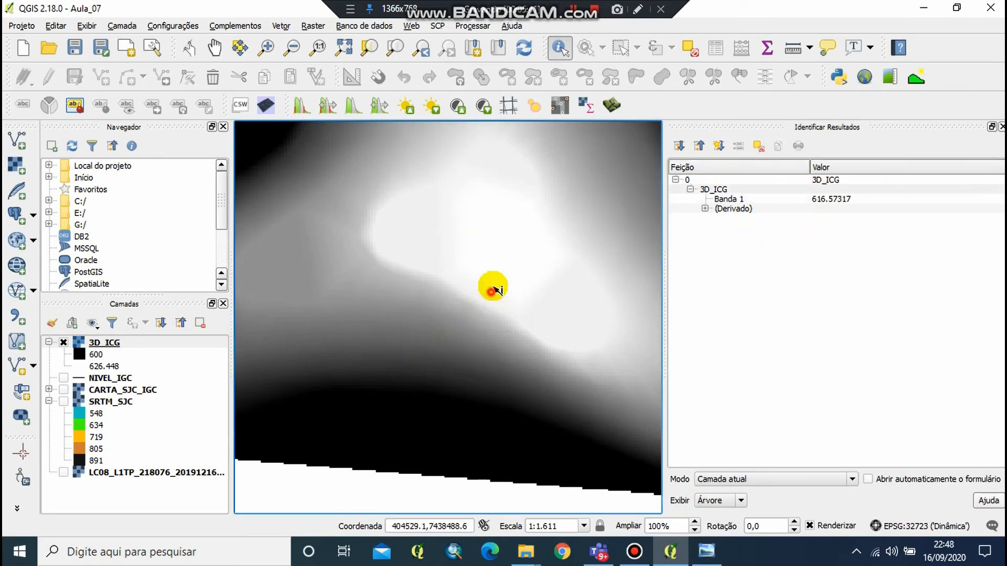
left_click(447, 236)
left_click(440, 249)
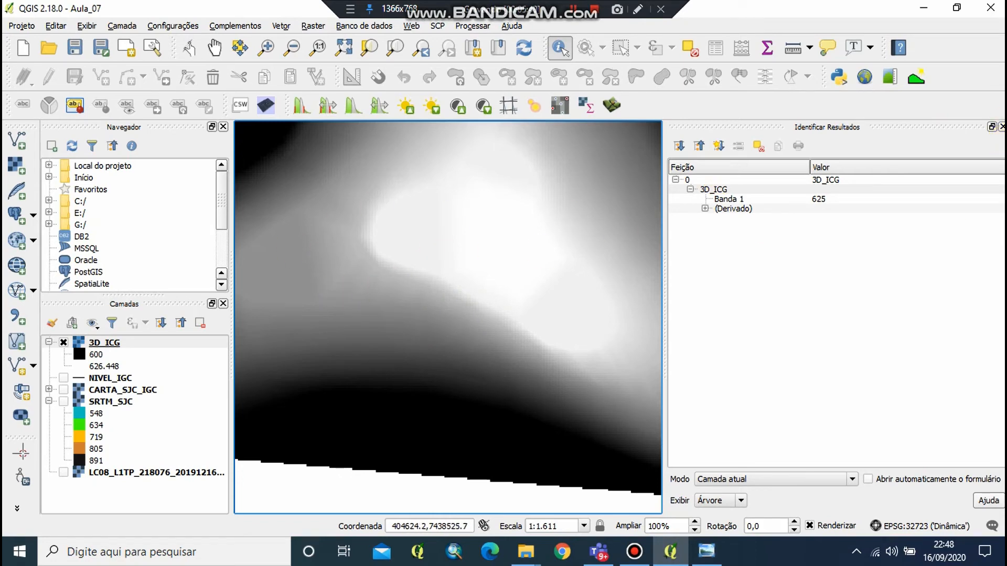
left_click(1002, 127)
Open the 3D_ICG layer's style properties and set the render type to Banda simples falsa-cor
scroll(617, 304, "down", 2)
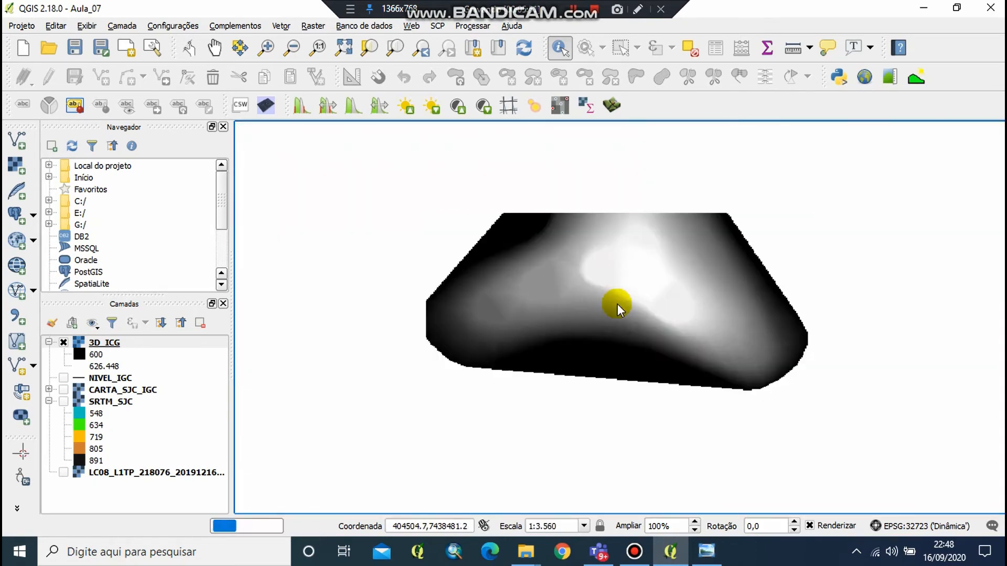
left_click_drag(623, 259, 582, 308)
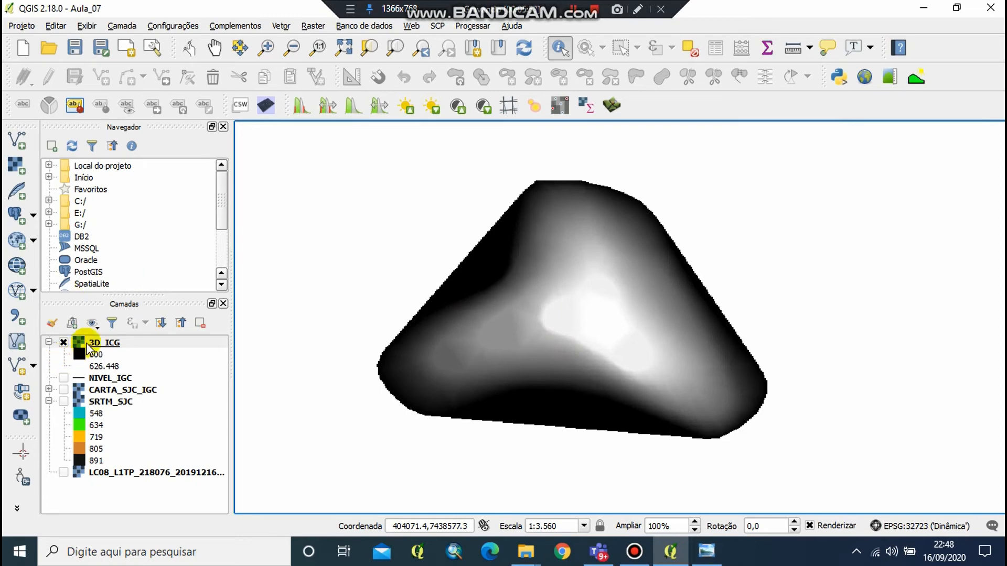
left_click(100, 355)
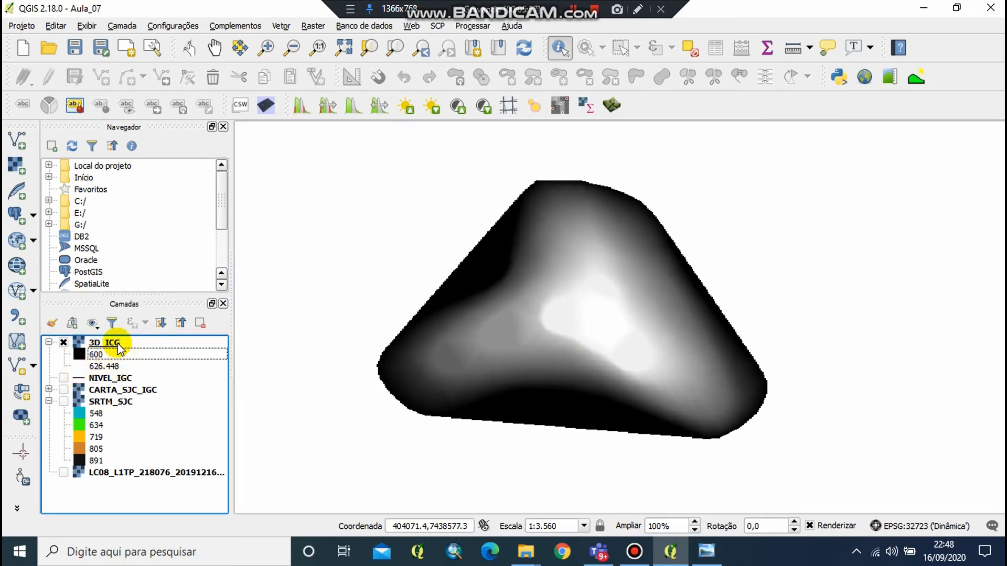
double_click(116, 342)
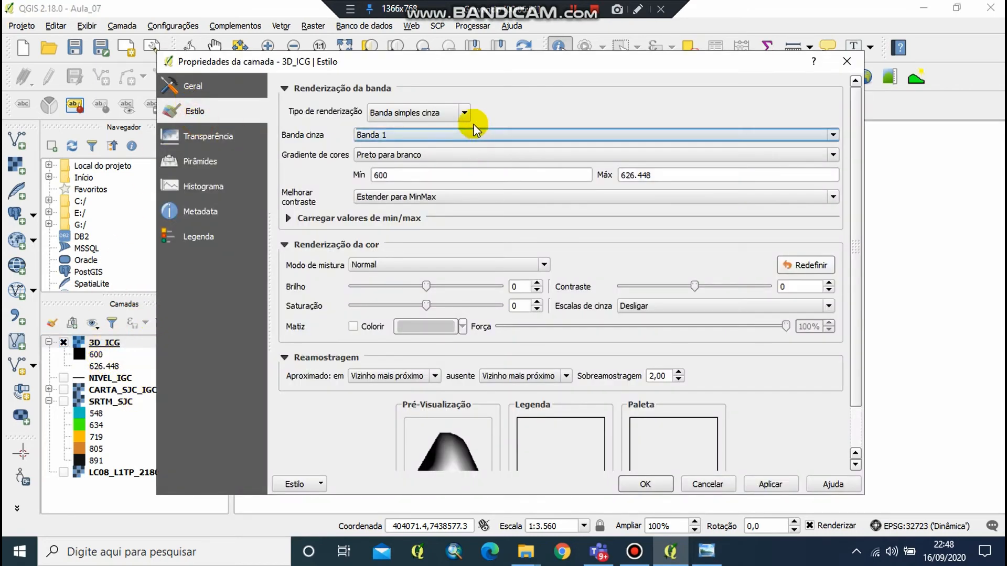
left_click(464, 113)
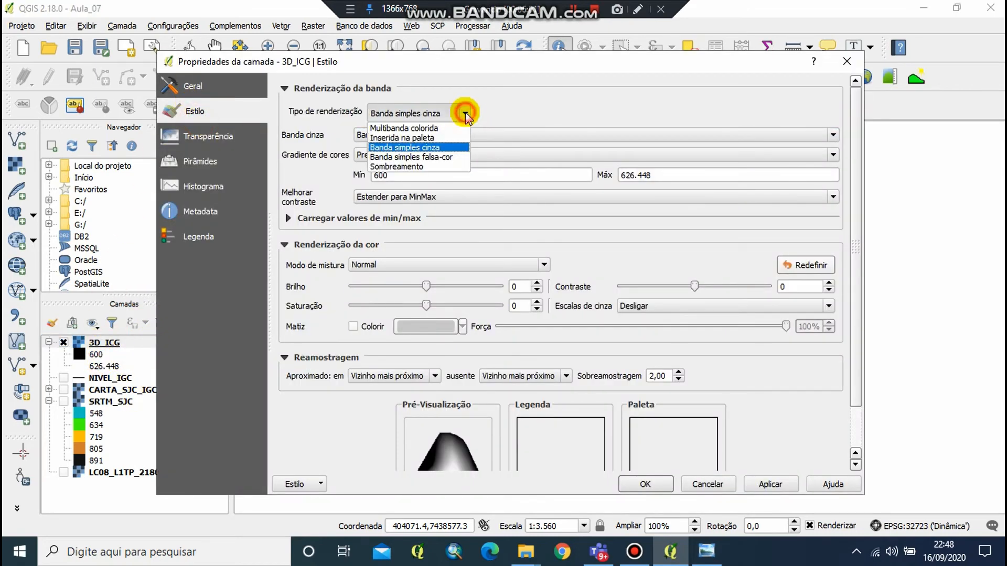
left_click(454, 157)
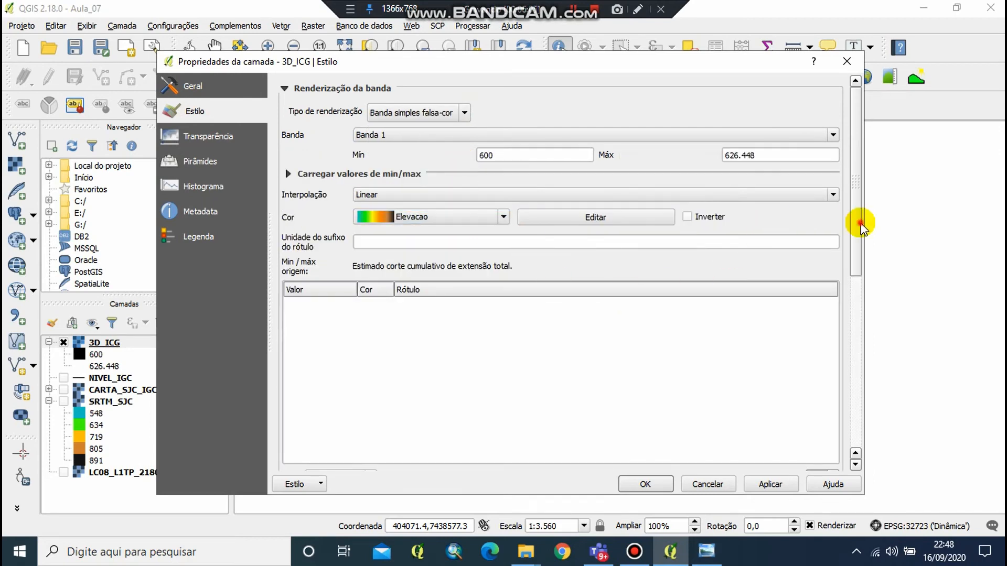
Classify the 3D_ICG raster with the Elevacao colour ramp in Contínuo mode and apply the style
left_click_drag(859, 220, 823, 292)
left_click(309, 367)
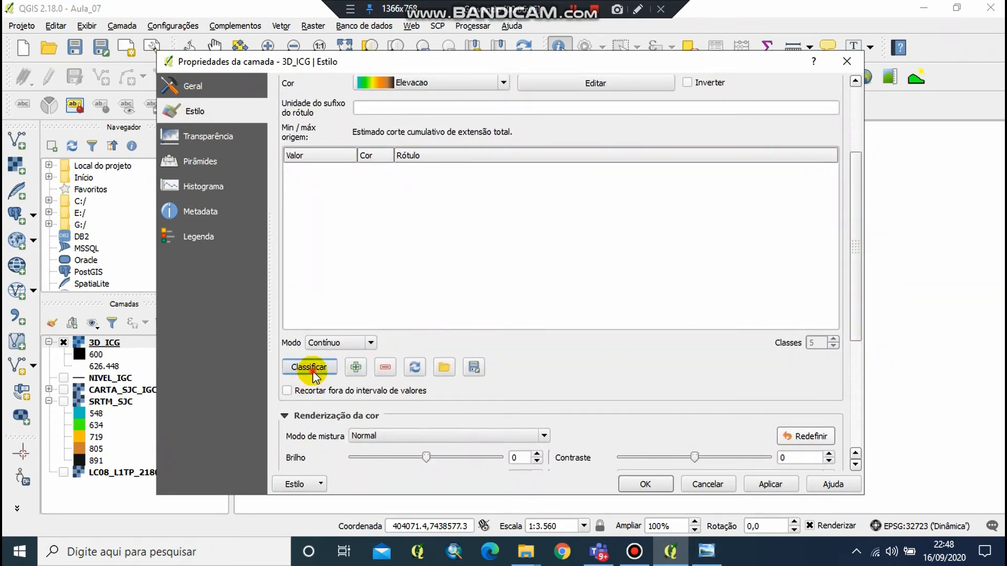
left_click(771, 483)
left_click(660, 485)
scroll(596, 325, "down", 1)
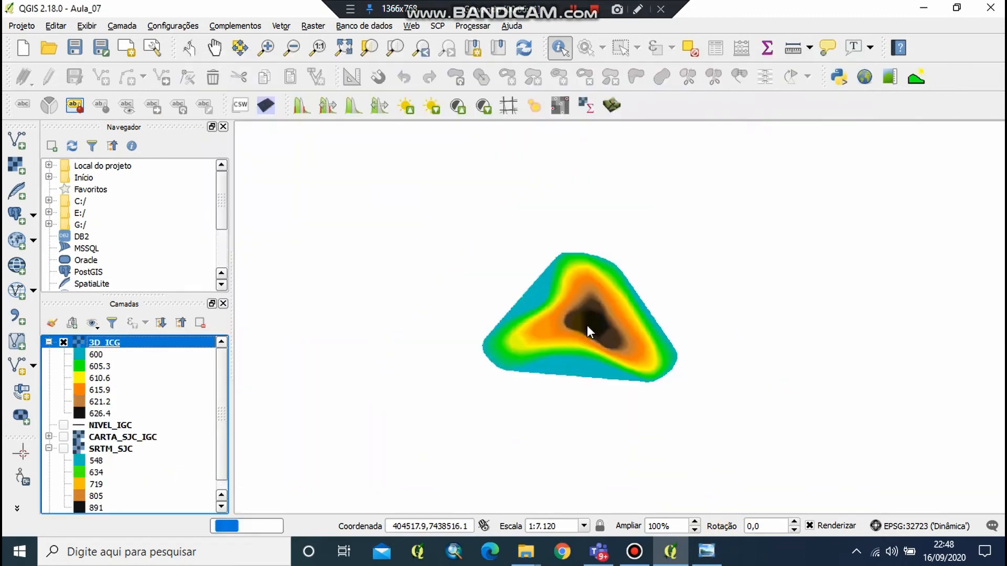
scroll(588, 343, "up", 1)
scroll(551, 357, "up", 1)
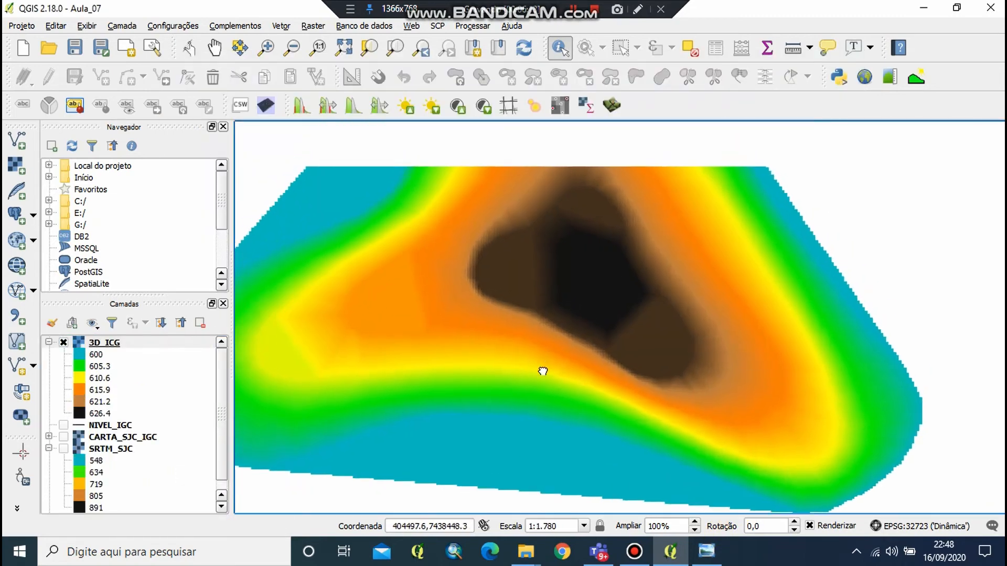
scroll(541, 399, "down", 2)
left_click_drag(516, 430, 543, 369)
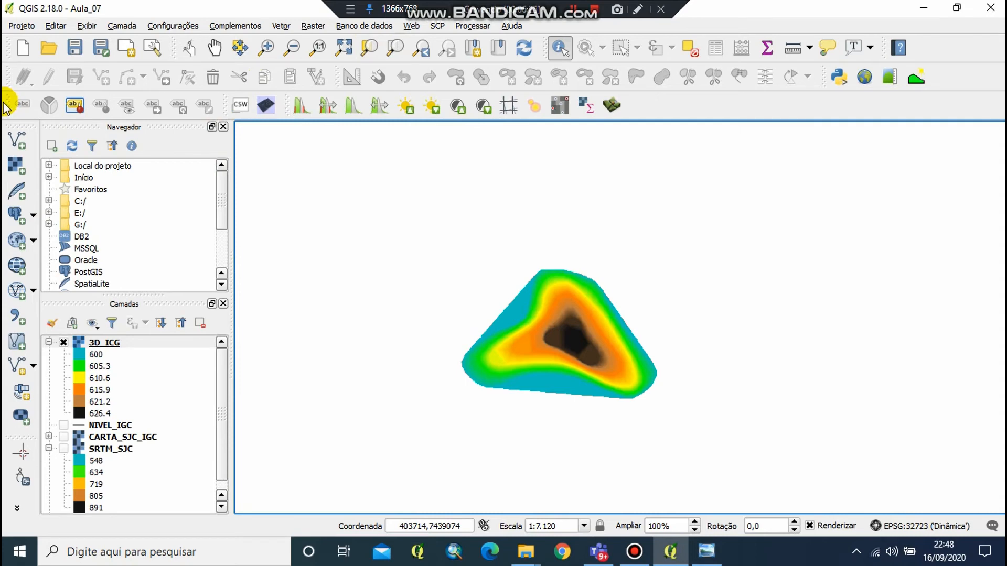
Move the label toolbar behind the Raster toolbar, and the CSW toolbar to the end of the same row
left_click_drag(40, 118, 451, 111)
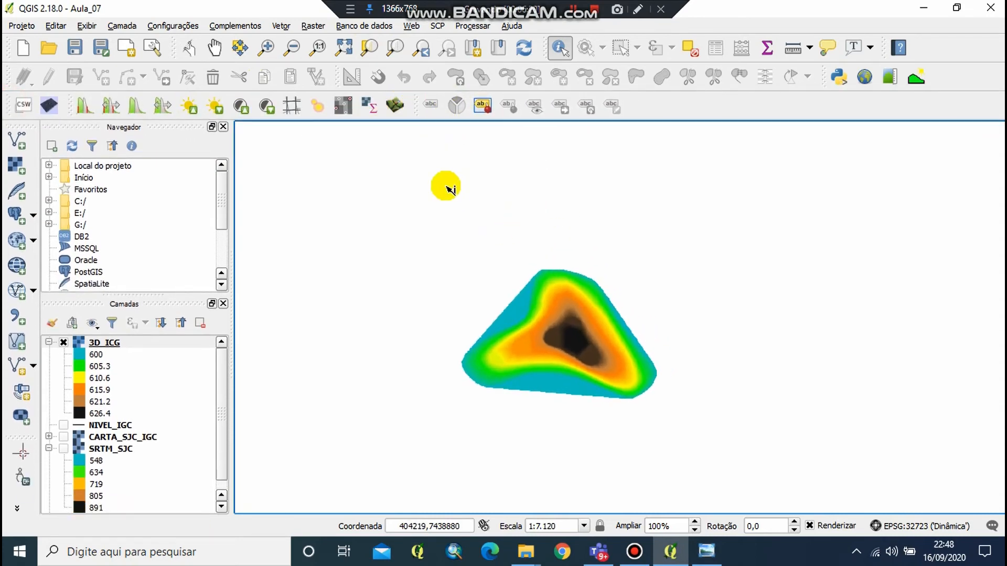
left_click_drag(15, 99, 582, 107)
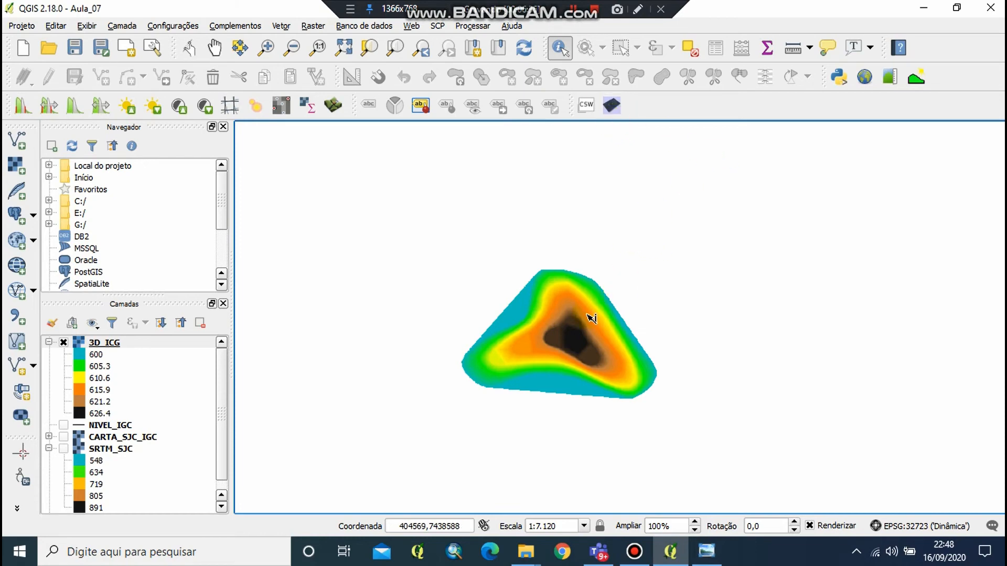
Frame the 3D_ICG raster in the map and open Qgis2threejs with the 3DViewer(dat-gui).html template
scroll(591, 319, "up", 1)
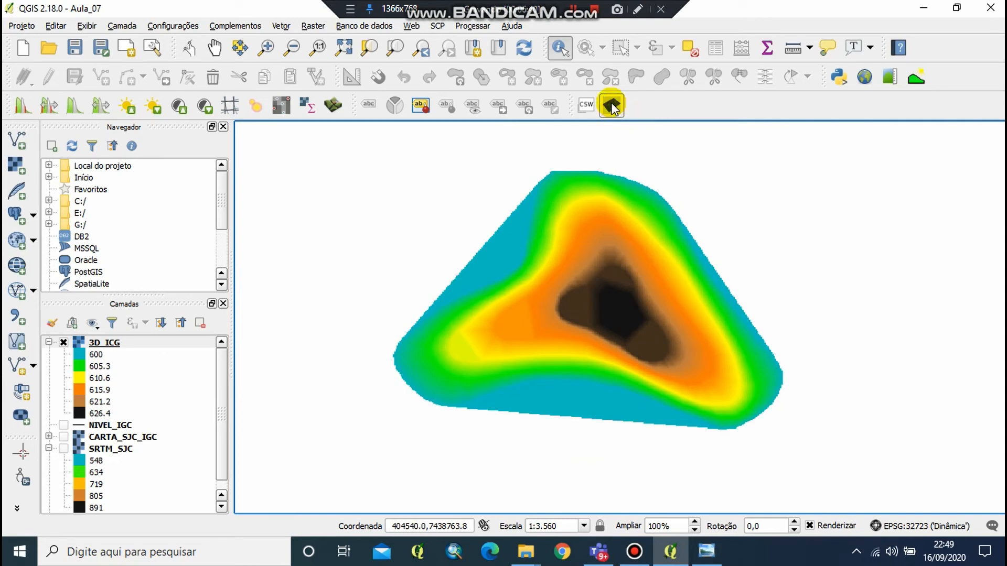
left_click(610, 105)
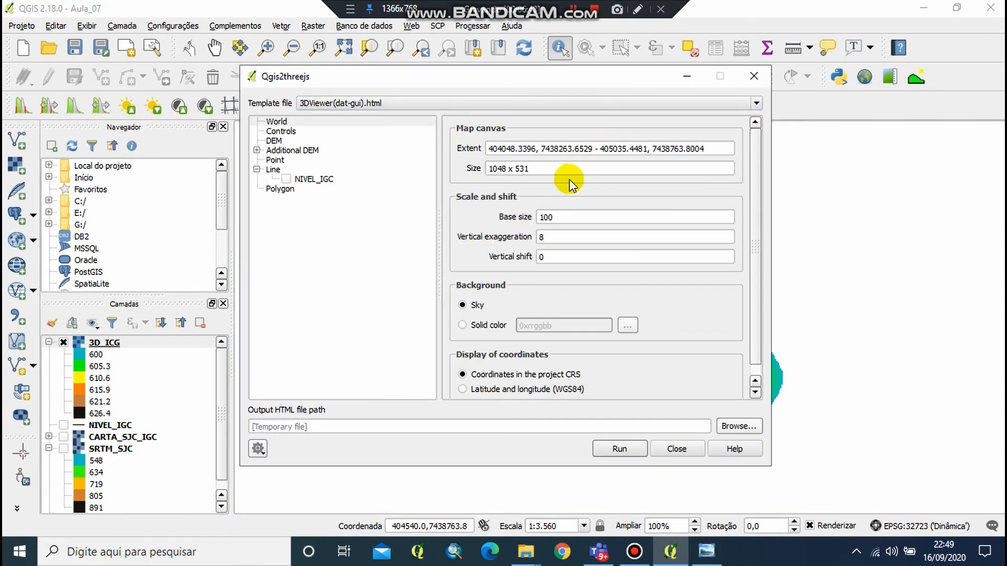
left_click(420, 107)
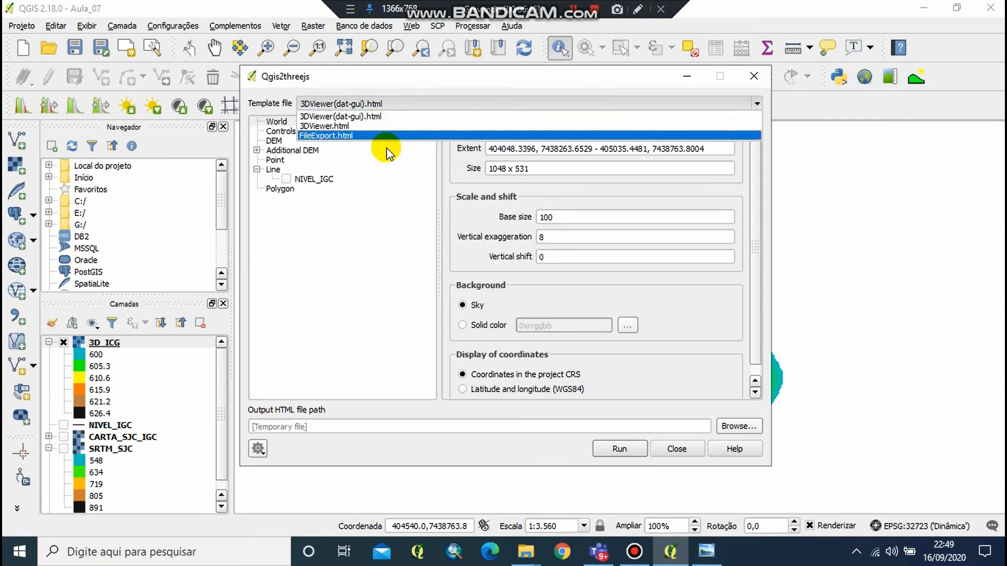
left_click(371, 119)
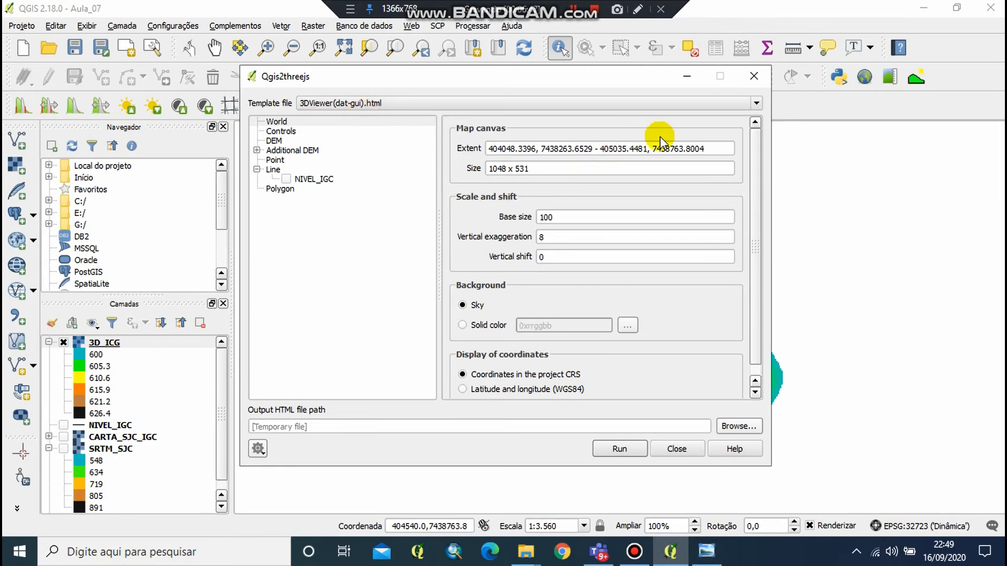
Set 3D_ICG as the DEM layer and run the Qgis2threejs export with its default world settings
left_click(274, 141)
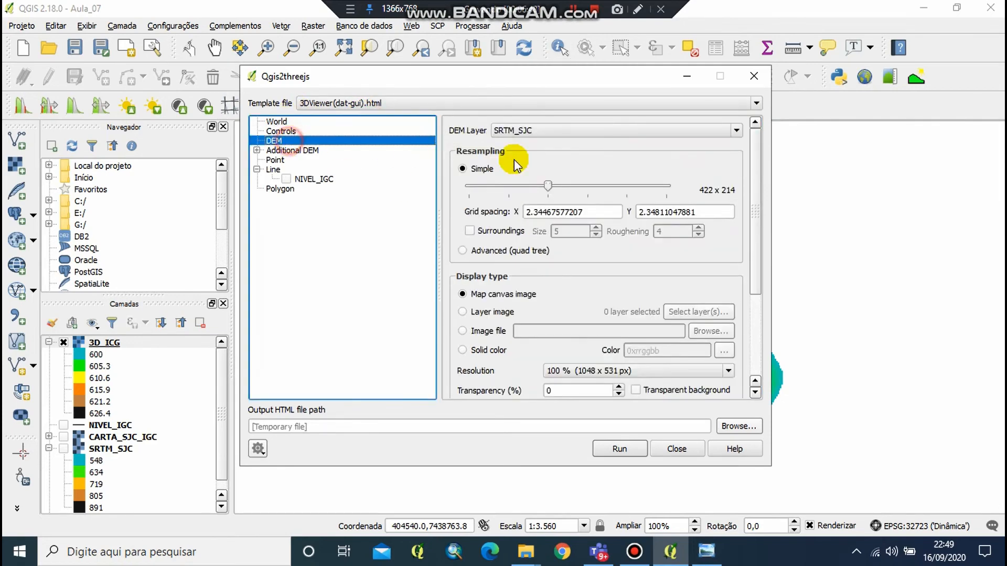
left_click(719, 131)
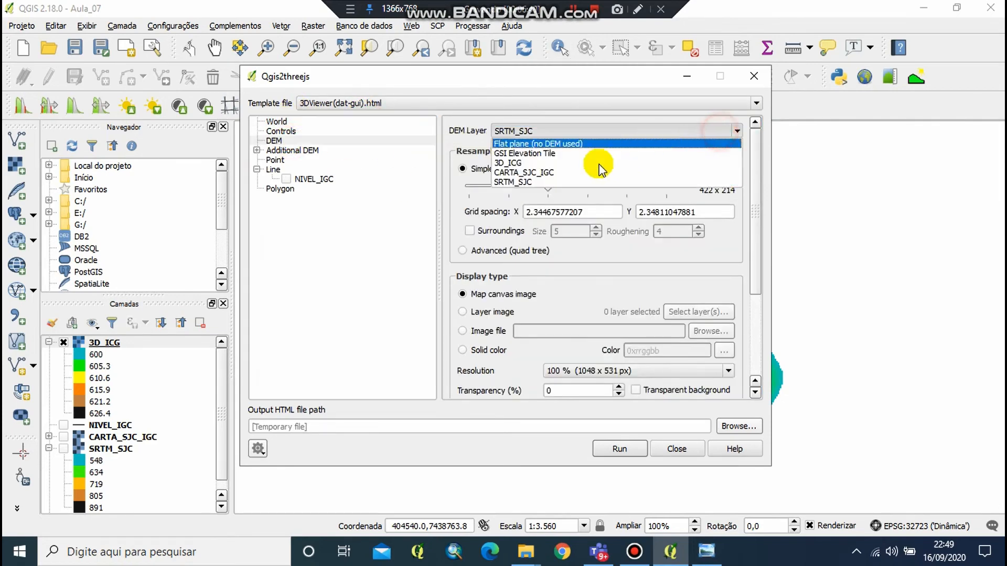
left_click(532, 164)
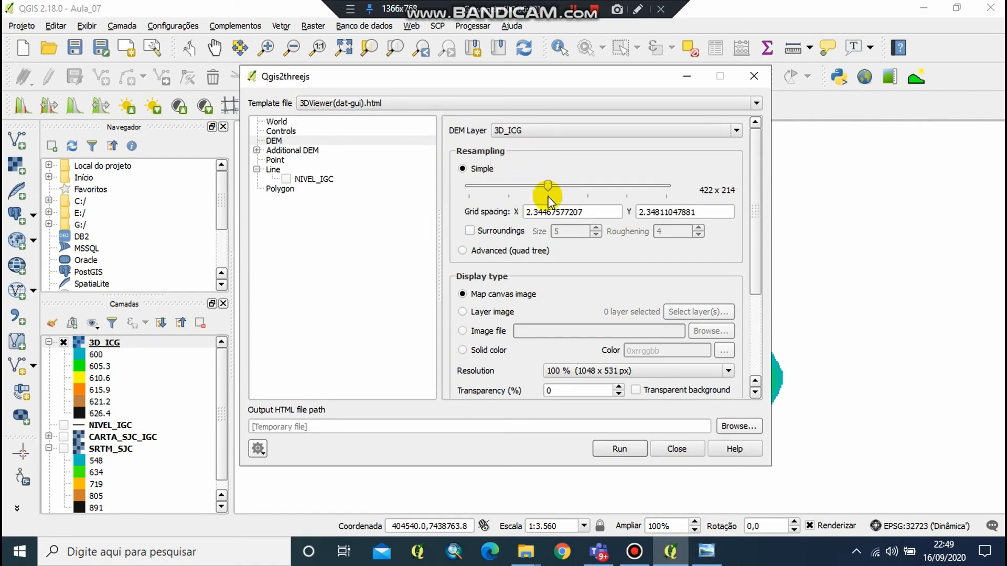
left_click(276, 122)
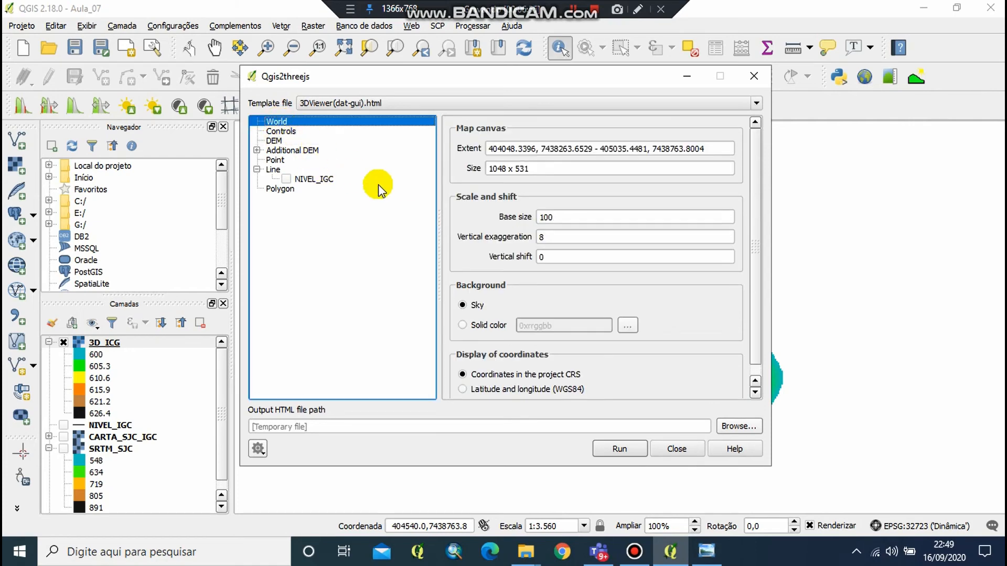
left_click(615, 448)
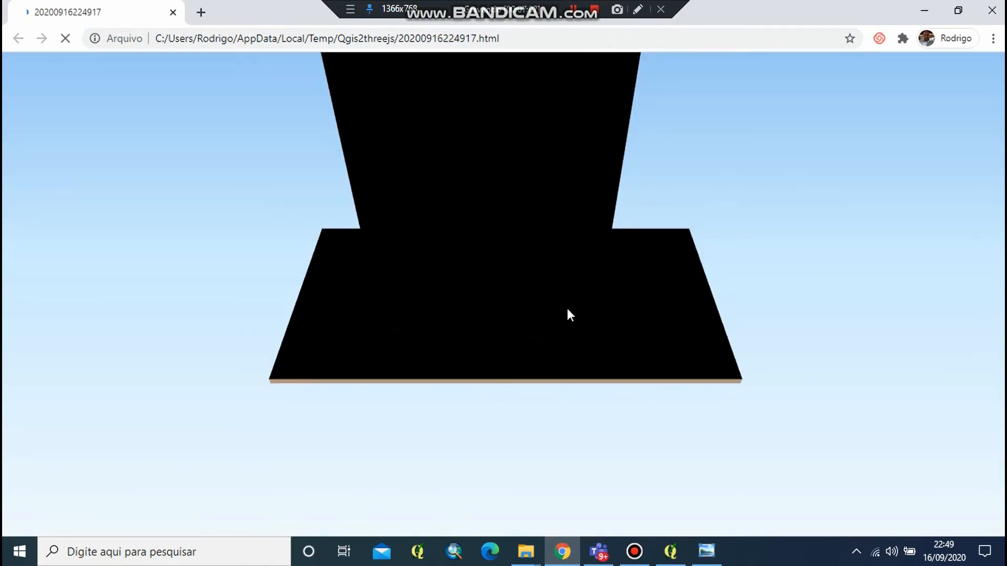
Examine the exported 3D_ICG relief from several angles and distances in the browser, and close the browser window
scroll(495, 227, "down", 4)
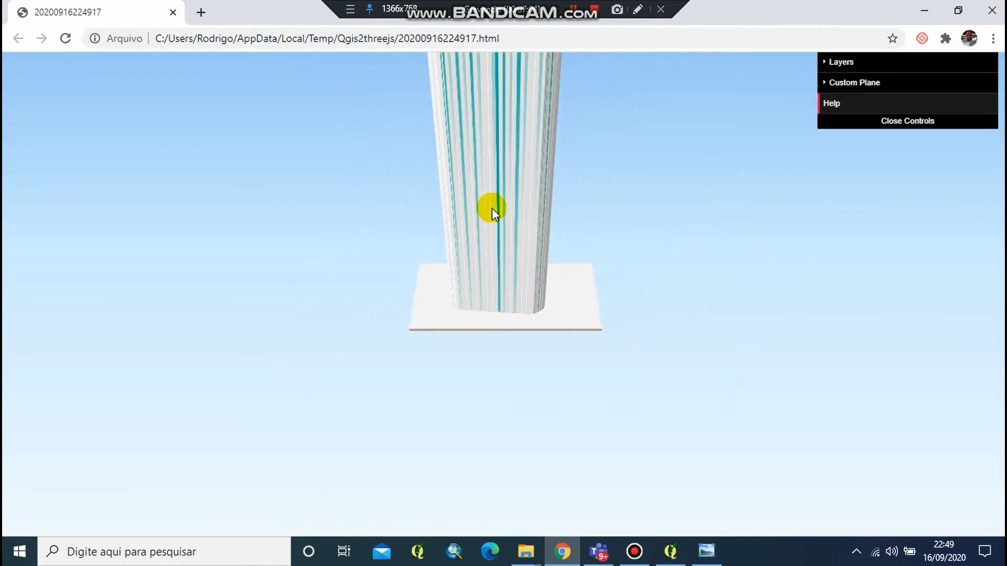
mouse_move(490, 215)
left_mouse_down()
mouse_move(468, 199)
mouse_move(481, 212)
mouse_move(485, 269)
mouse_move(475, 139)
mouse_move(459, 280)
mouse_move(458, 168)
mouse_move(346, 269)
mouse_move(418, 285)
mouse_move(534, 376)
mouse_move(532, 332)
mouse_move(463, 306)
mouse_move(457, 322)
mouse_move(472, 314)
mouse_move(470, 324)
mouse_move(557, 364)
mouse_move(568, 351)
mouse_move(541, 383)
mouse_move(553, 371)
mouse_move(496, 379)
left_mouse_up()
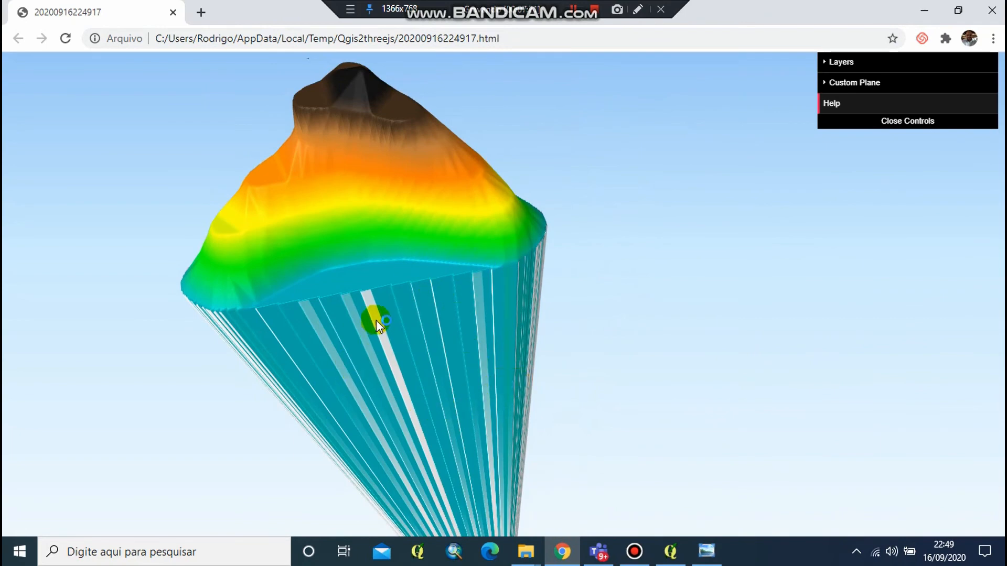
mouse_move(376, 320)
left_mouse_down()
mouse_move(386, 304)
mouse_move(497, 457)
mouse_move(542, 450)
mouse_move(621, 411)
mouse_move(654, 221)
left_mouse_up()
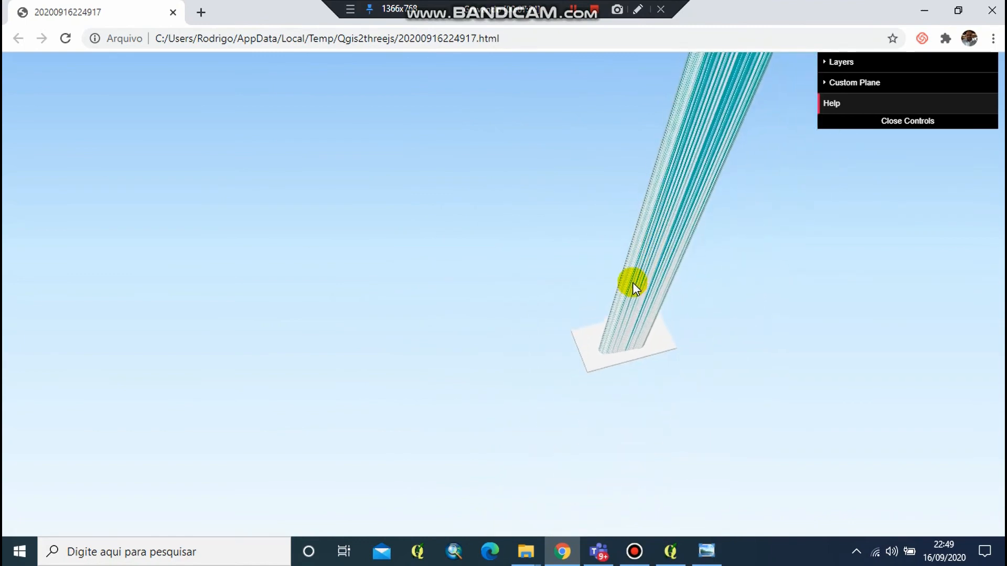
mouse_move(633, 284)
left_mouse_down()
mouse_move(571, 407)
mouse_move(510, 479)
mouse_move(475, 318)
left_mouse_up()
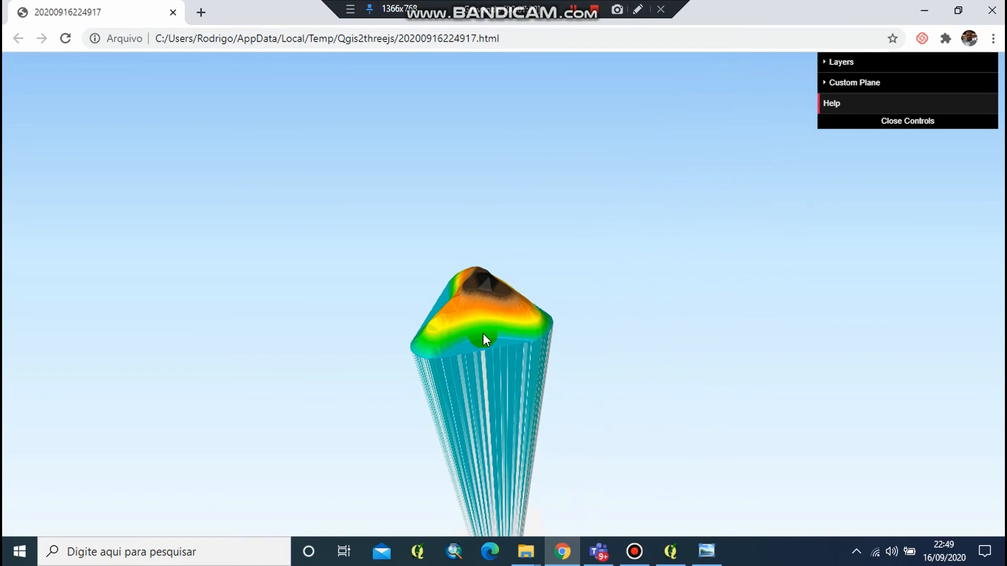
mouse_move(483, 335)
left_mouse_down()
mouse_move(445, 448)
mouse_move(474, 413)
mouse_move(480, 464)
mouse_move(557, 465)
mouse_move(463, 443)
mouse_move(629, 399)
mouse_move(568, 411)
mouse_move(573, 384)
mouse_move(584, 404)
mouse_move(606, 402)
left_mouse_up()
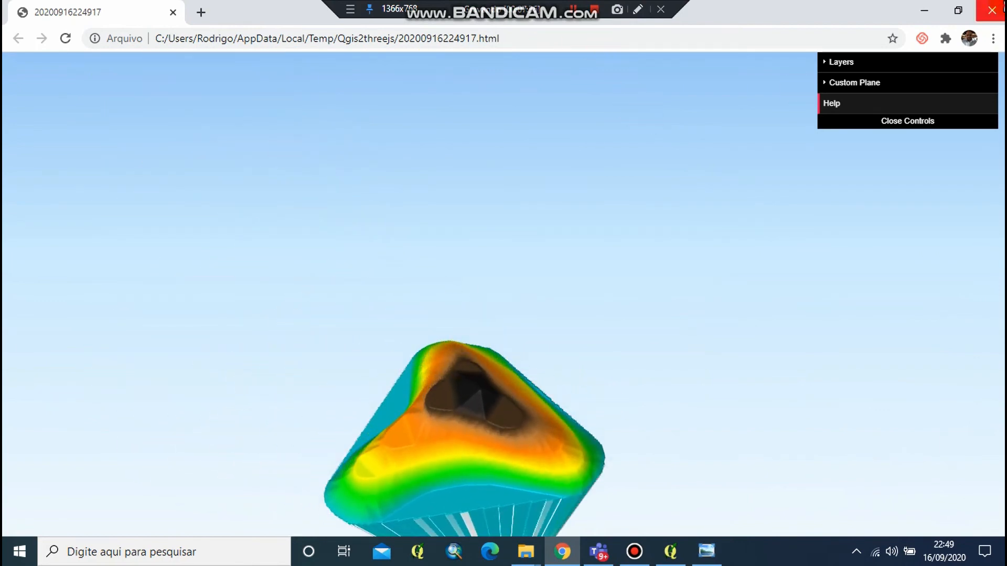
left_click(999, 10)
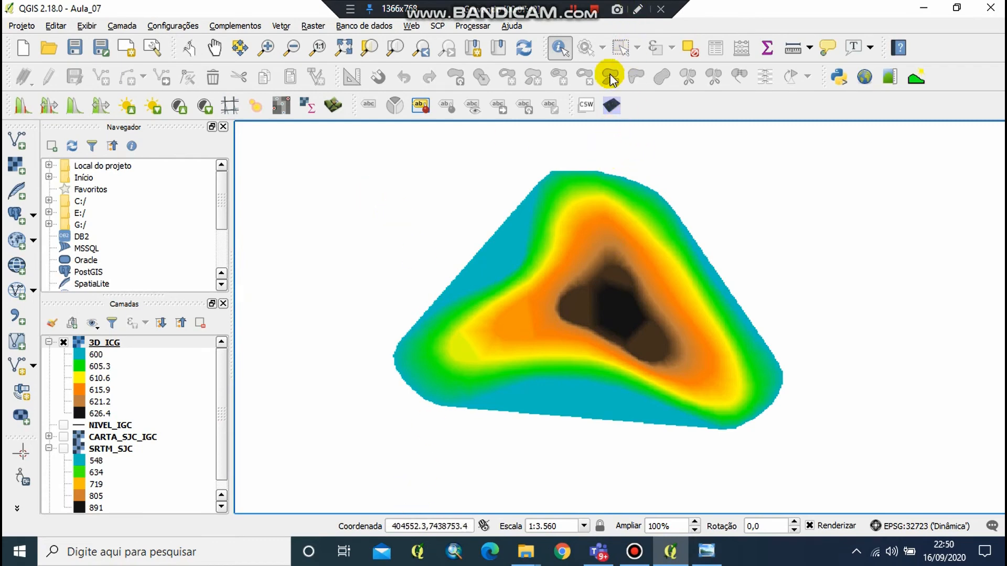
Reopen Qgis2threejs, set the vertical exaggeration to 4 and export the 3D_ICG model again
left_click(608, 107)
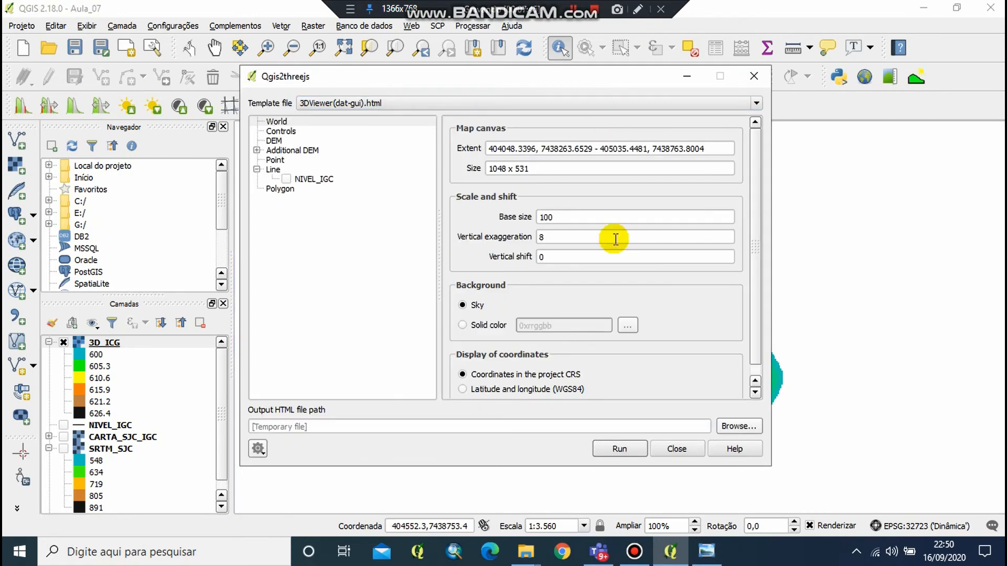
double_click(559, 235)
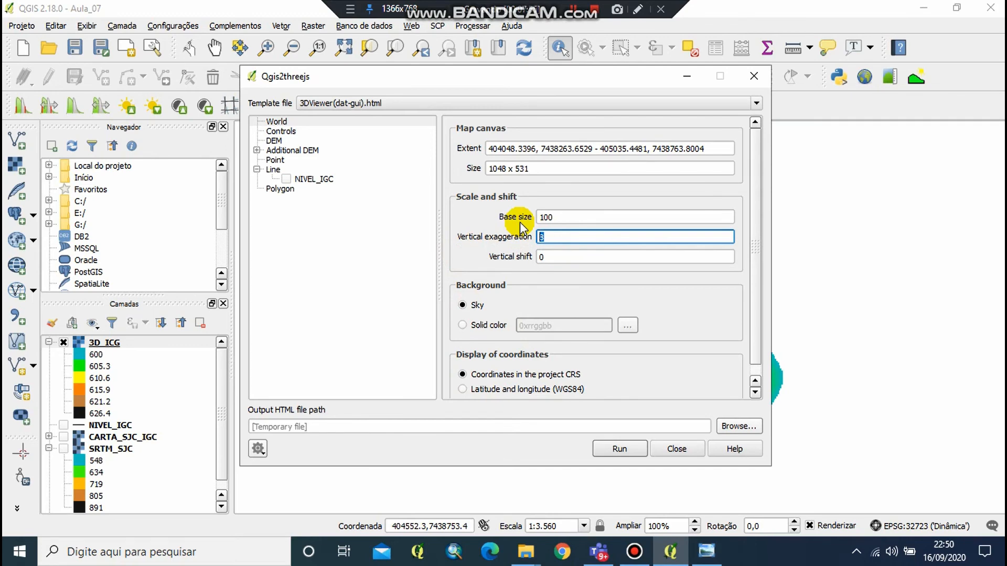
type("4")
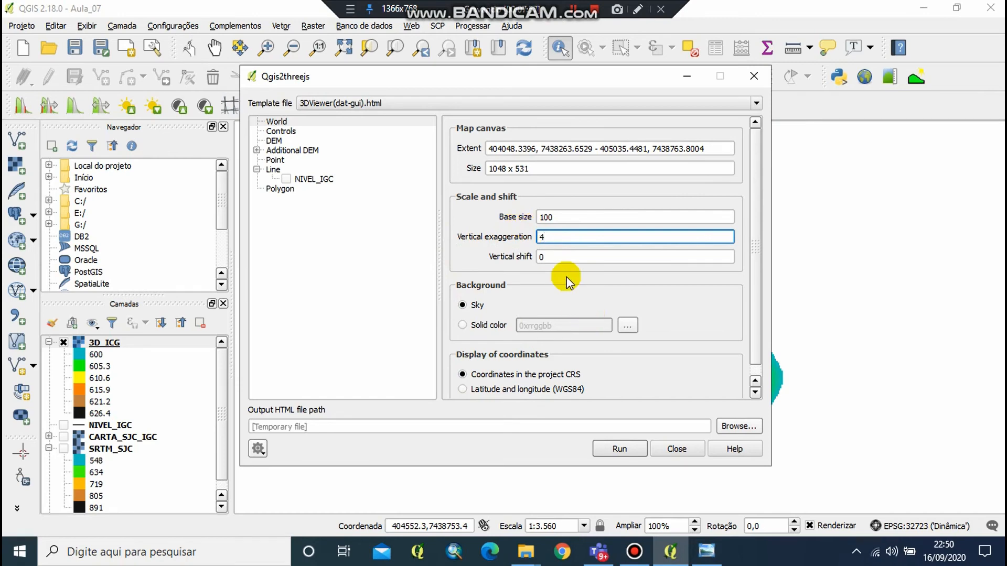
left_click(273, 141)
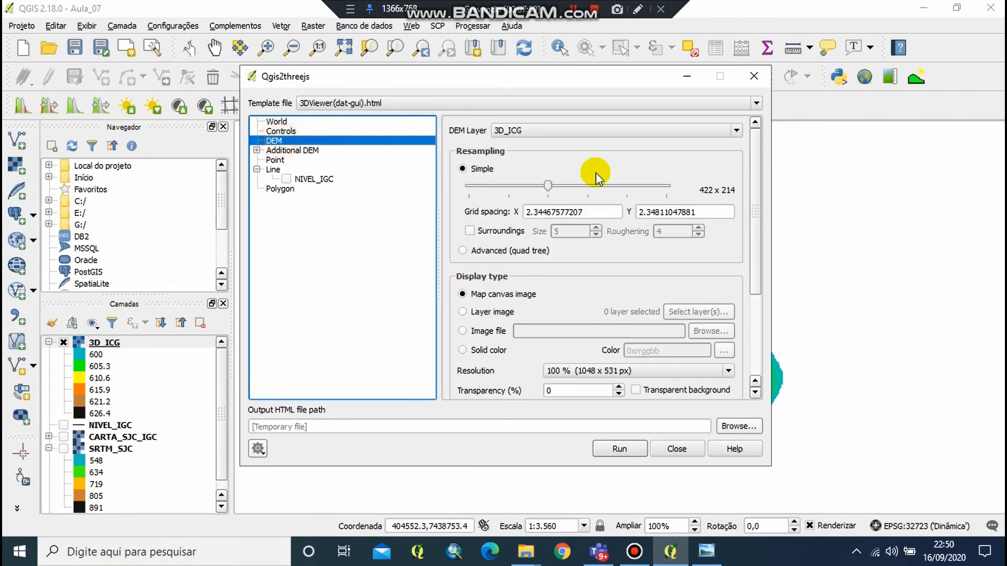
left_click(622, 448)
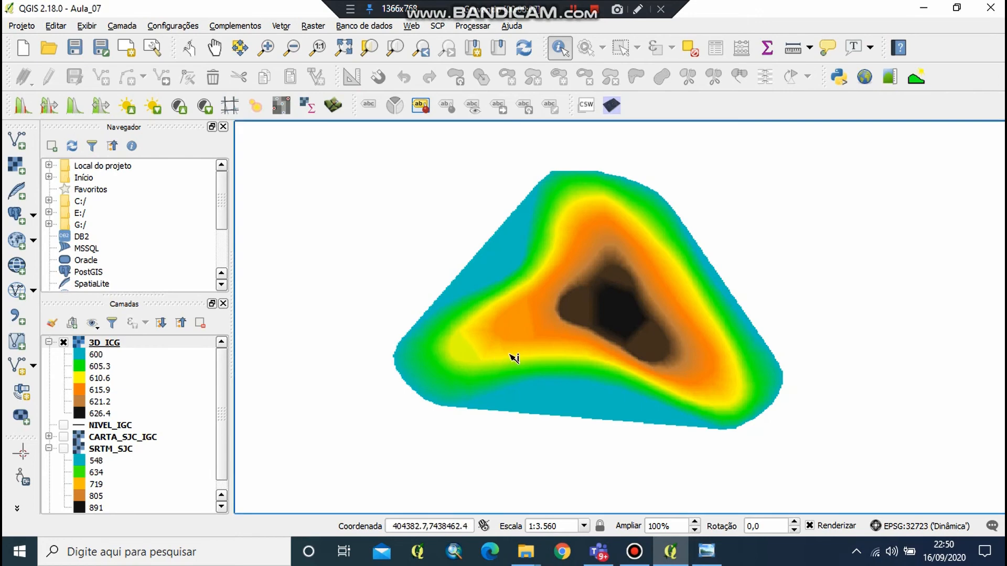
left_click(672, 295)
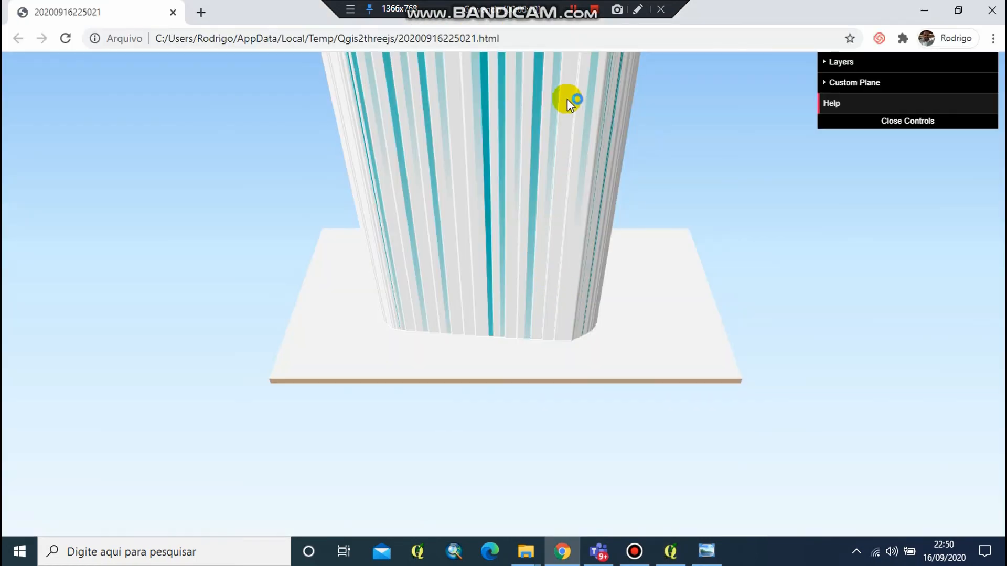
Examine the sides and summit of the 3D_ICG model exported with vertical exaggeration 4, and close the browser window
left_click_drag(567, 99, 647, 310)
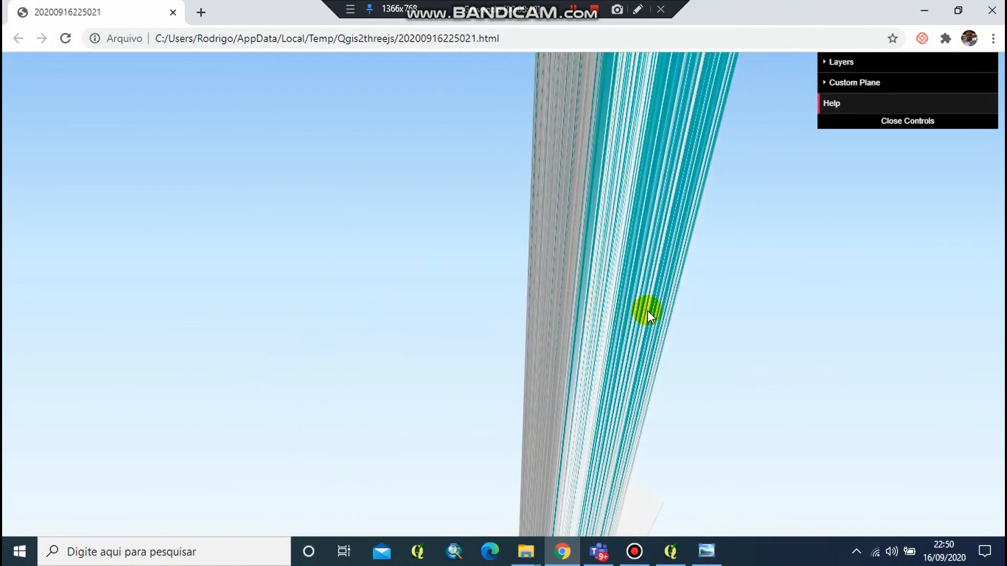
left_click_drag(624, 276, 575, 289)
scroll(547, 266, "up", 3)
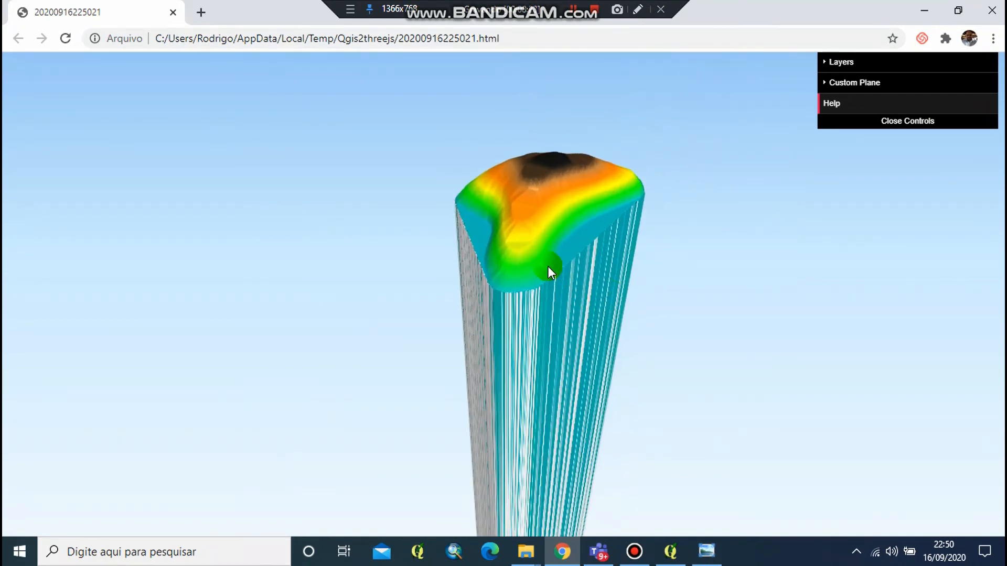
left_click_drag(594, 226, 541, 373)
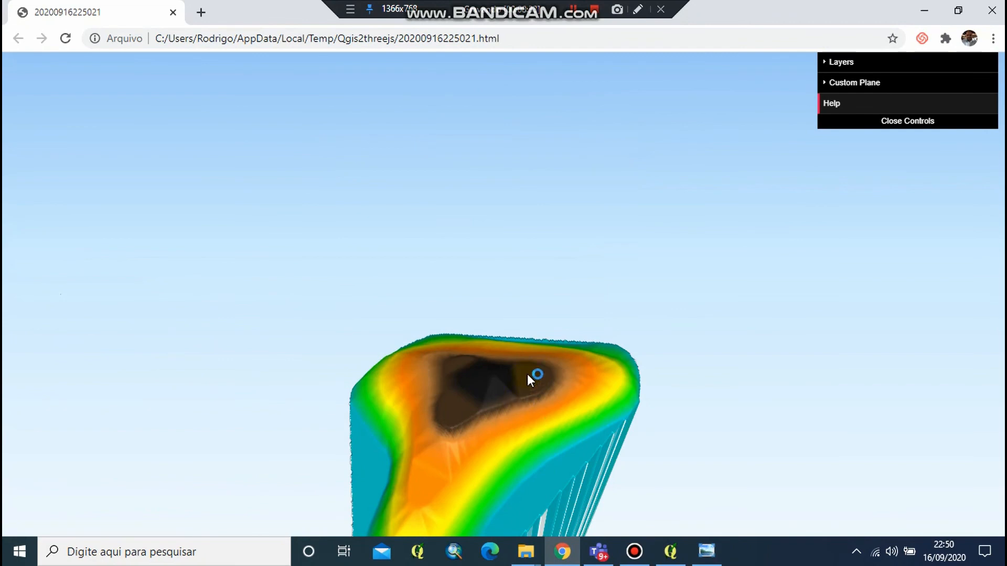
left_click_drag(517, 340, 523, 323)
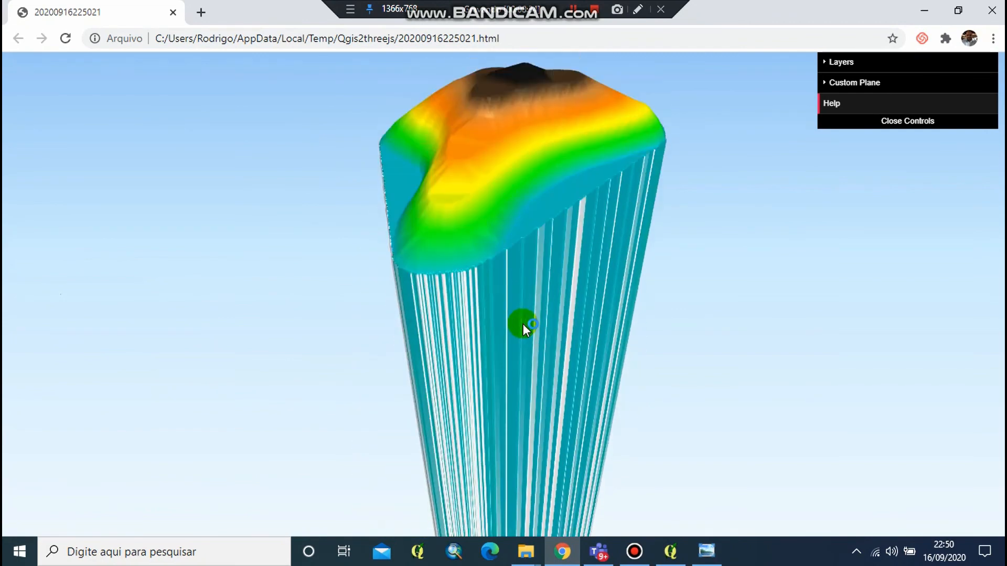
left_click(991, 11)
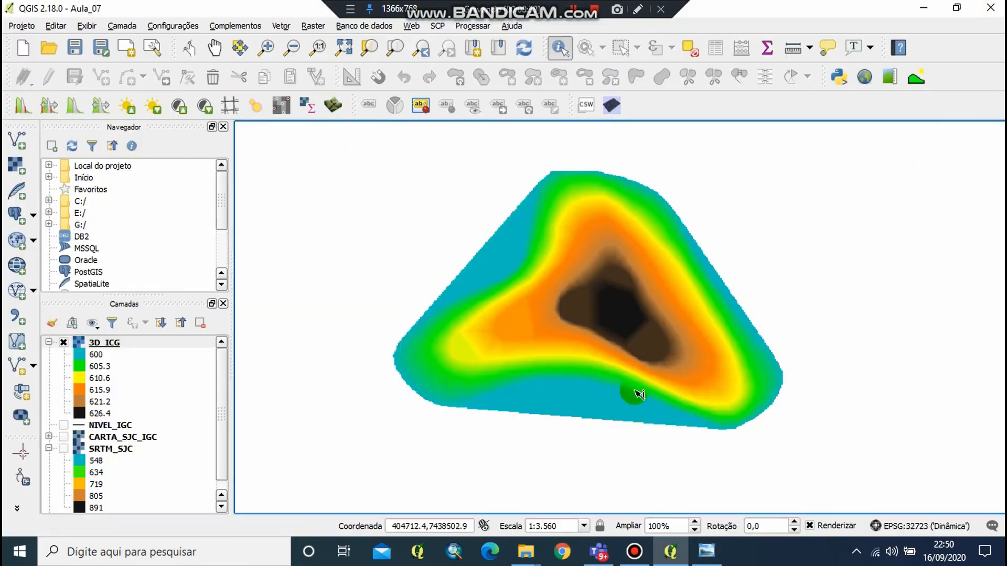
Start a contour extraction from the 3D_ICG raster and set the interval between contour lines to 1,000
left_click(107, 344)
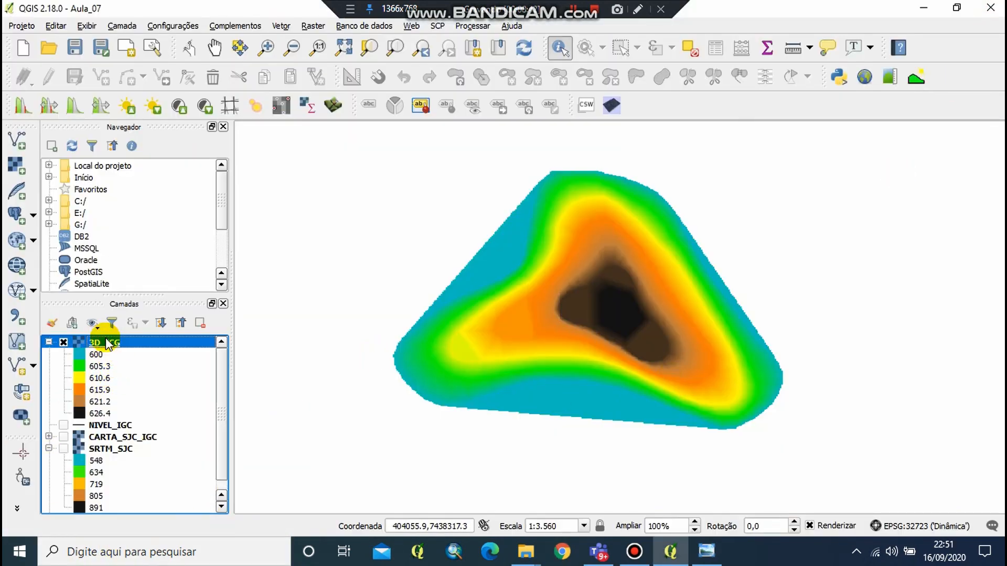
left_click(314, 26)
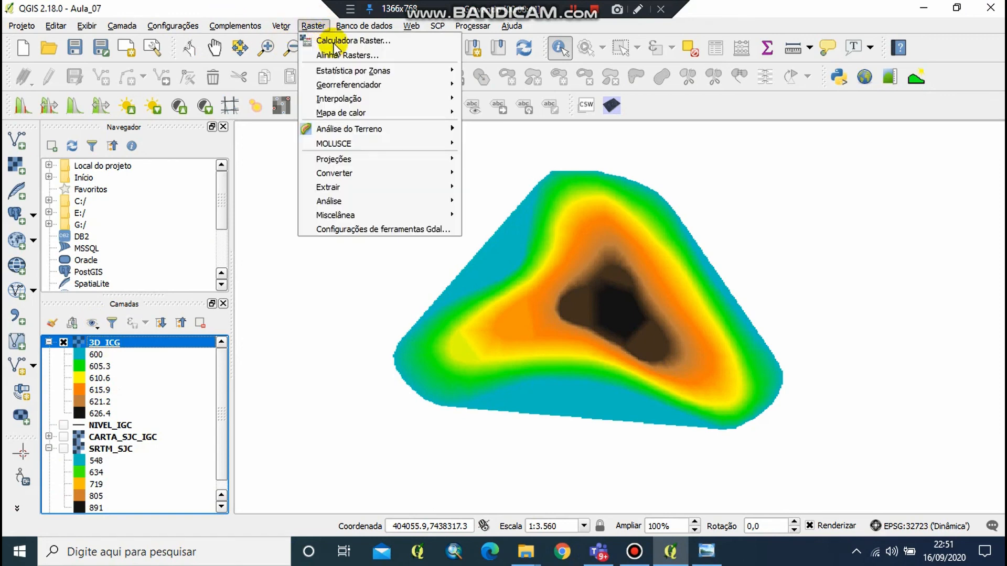
mouse_move(361, 187)
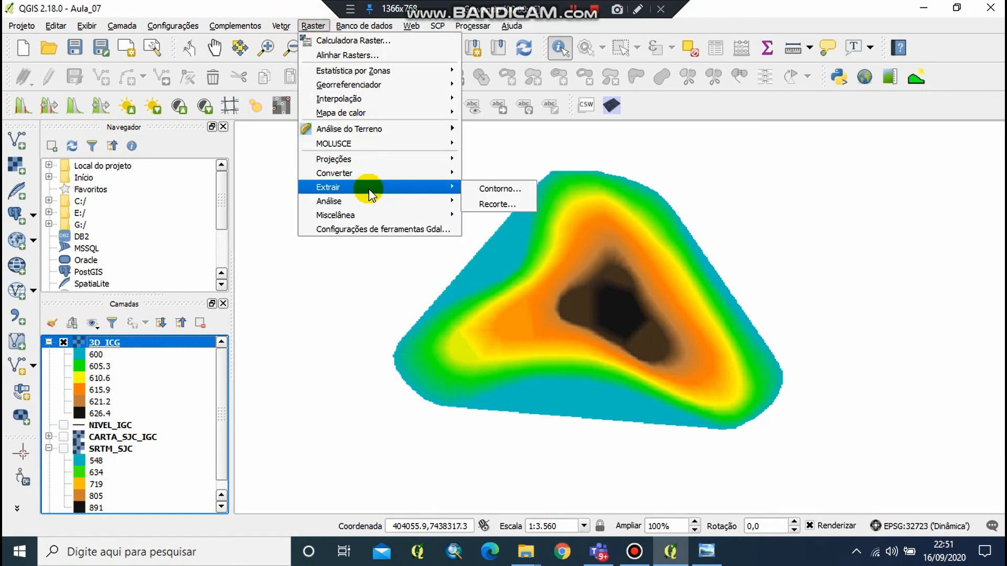
left_click(487, 189)
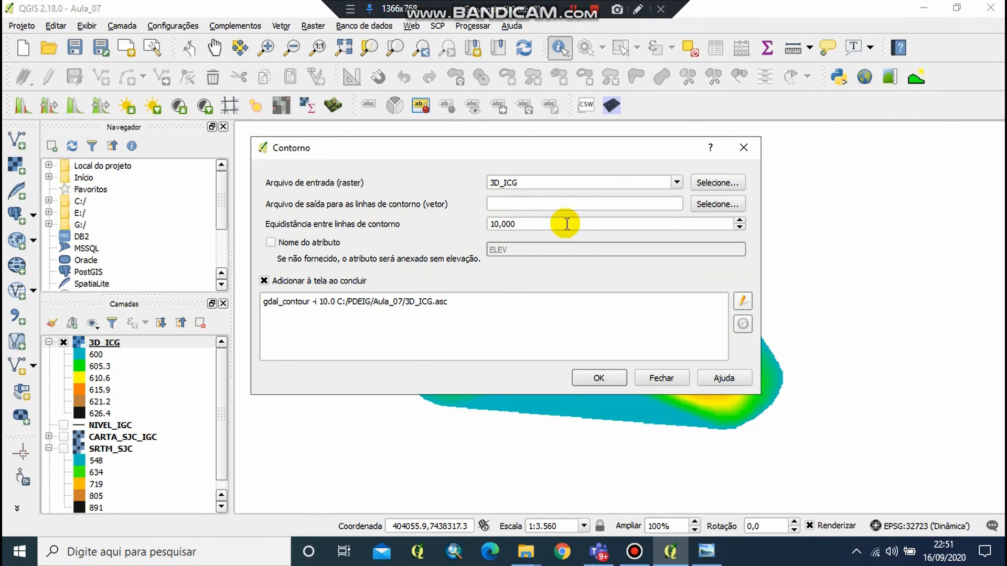
left_click(496, 224)
key("BackSpace")
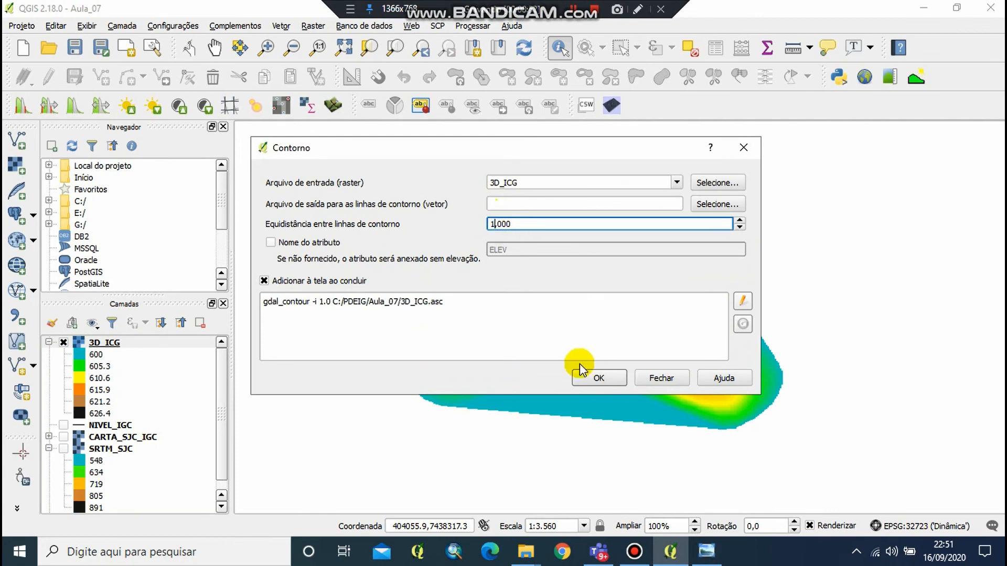
Set the contour output file to NIVEL_A7.shp in the folder C:\PDEIG\Aula_07
left_click(723, 206)
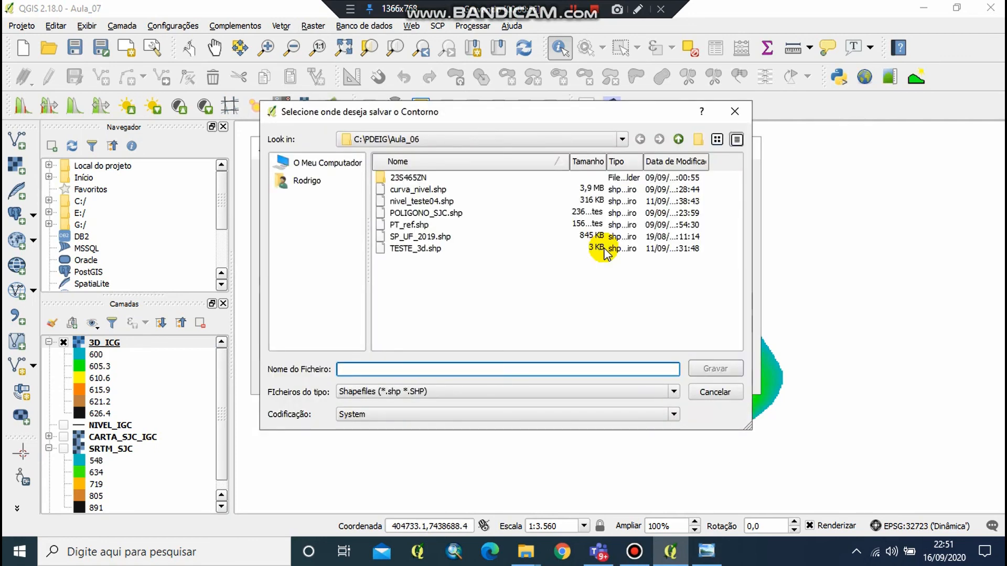
left_click(317, 162)
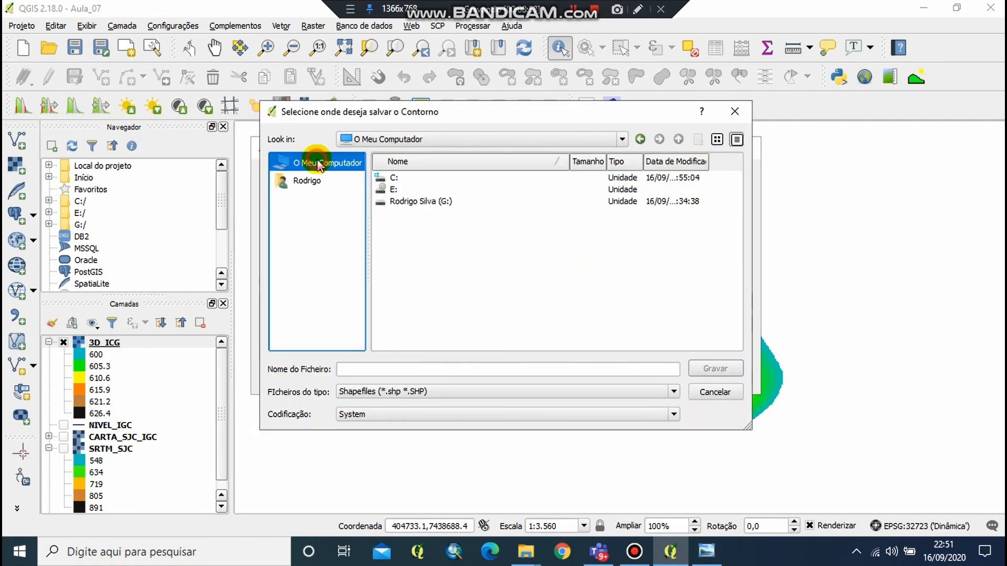
left_click(396, 178)
double_click(396, 178)
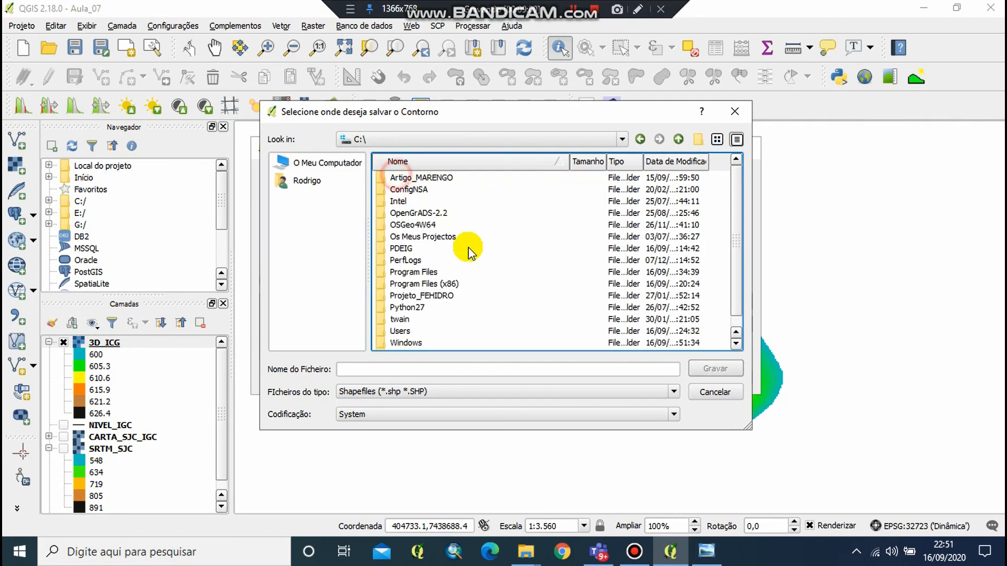
double_click(407, 248)
double_click(409, 201)
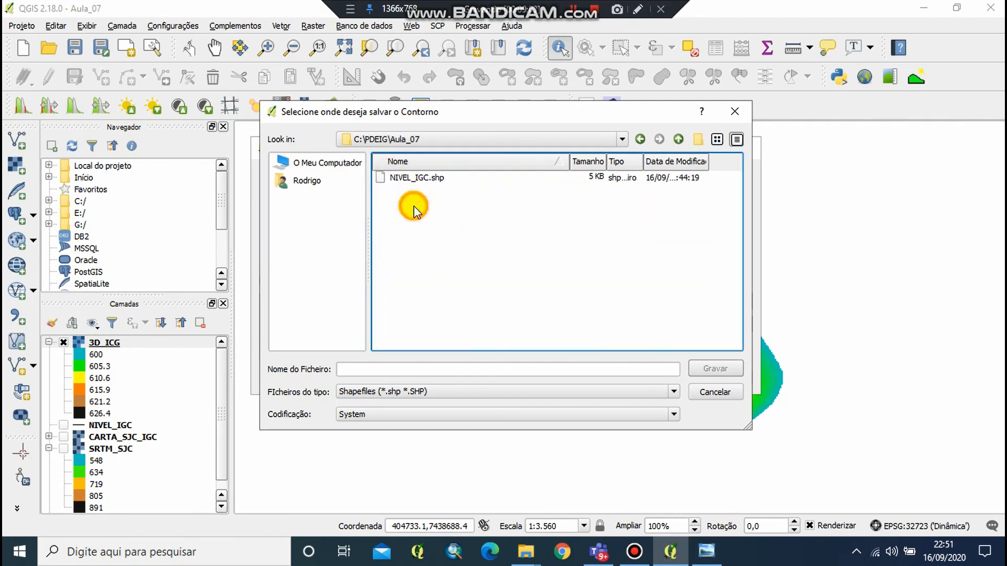
left_click(395, 371)
type("N")
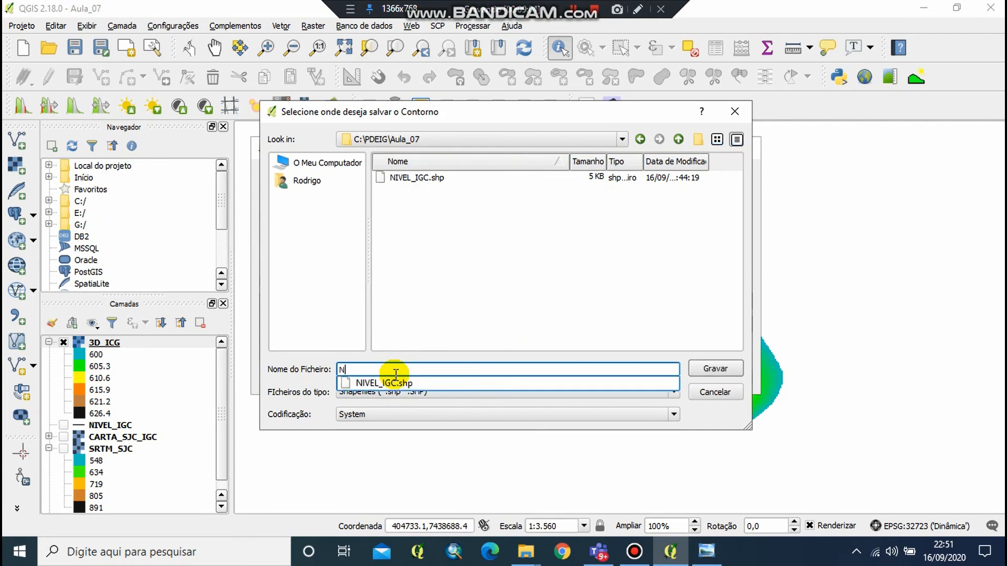
type("ILVE")
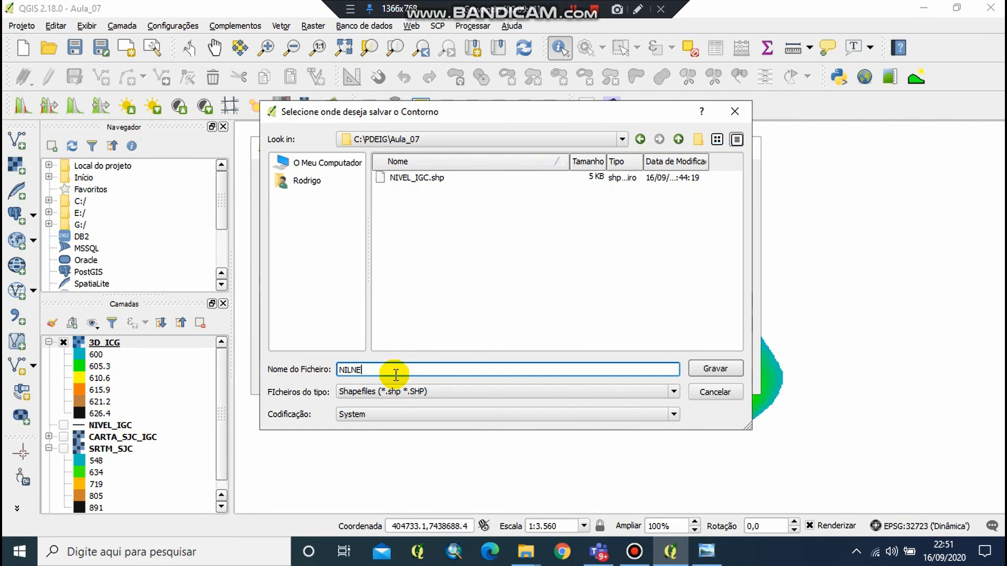
key("BackSpace")
key("BackSpace")
key("BackSpace")
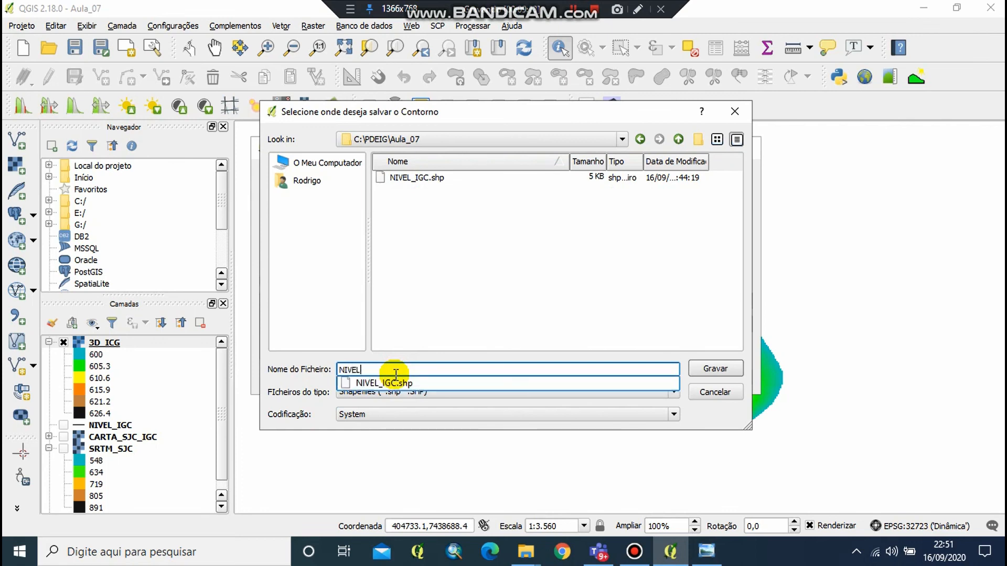
type("VEL_A7.shp")
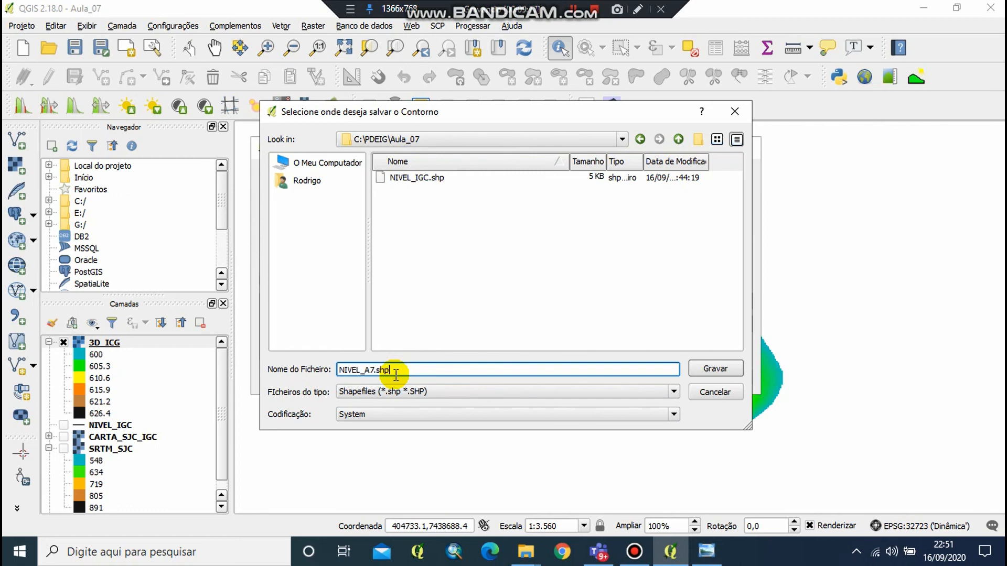
left_click(715, 369)
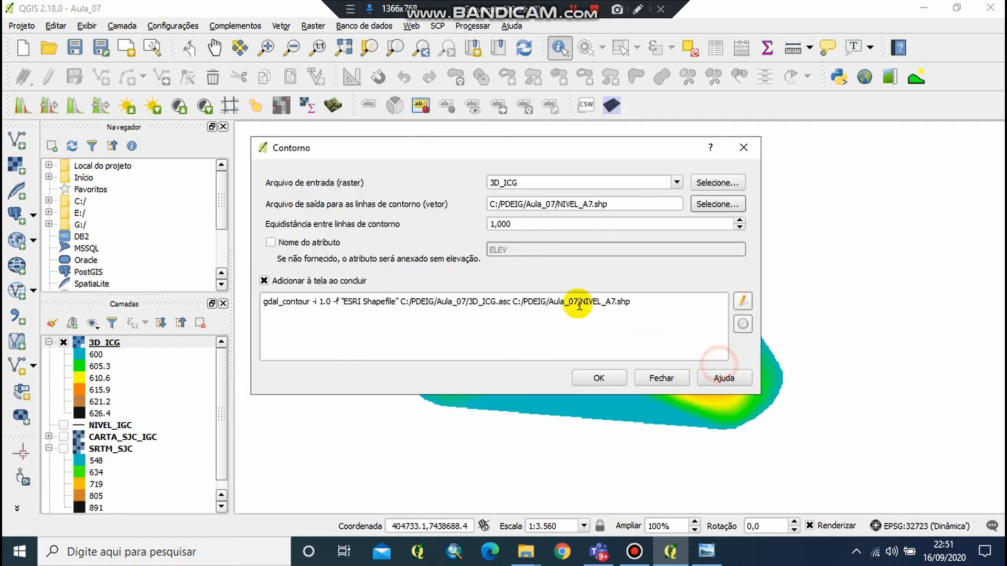
Generate the contour lines with the attribute name ELEV enabled, and inspect them over the 3D_ICG raster
left_click(294, 249)
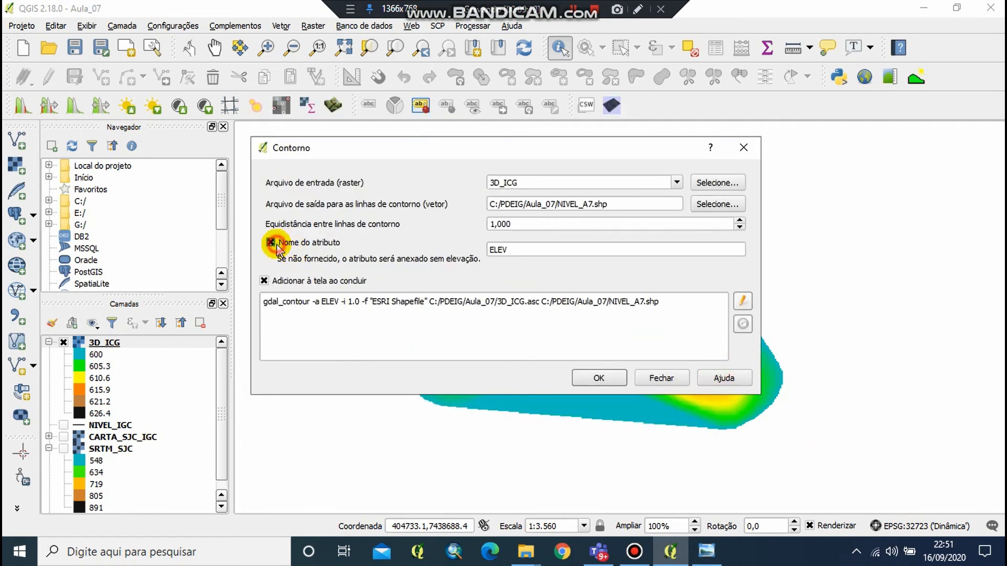
left_click(605, 376)
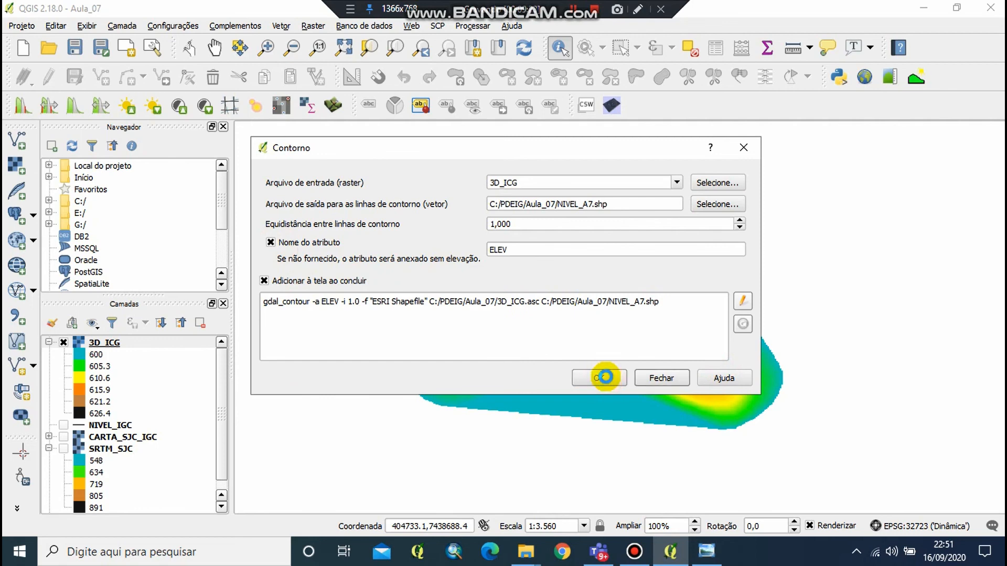
left_click(508, 287)
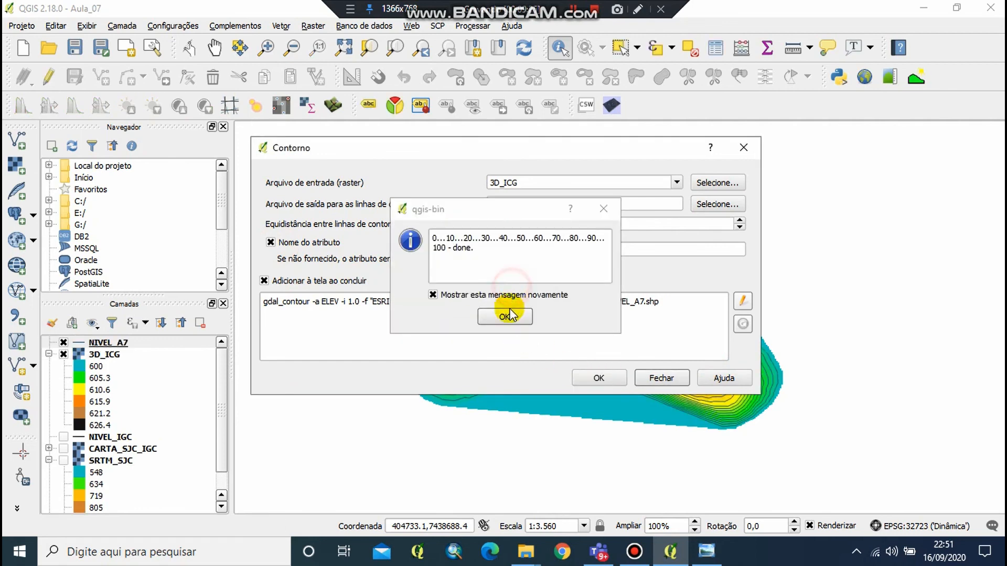
left_click(665, 378)
scroll(647, 362, "up", 1)
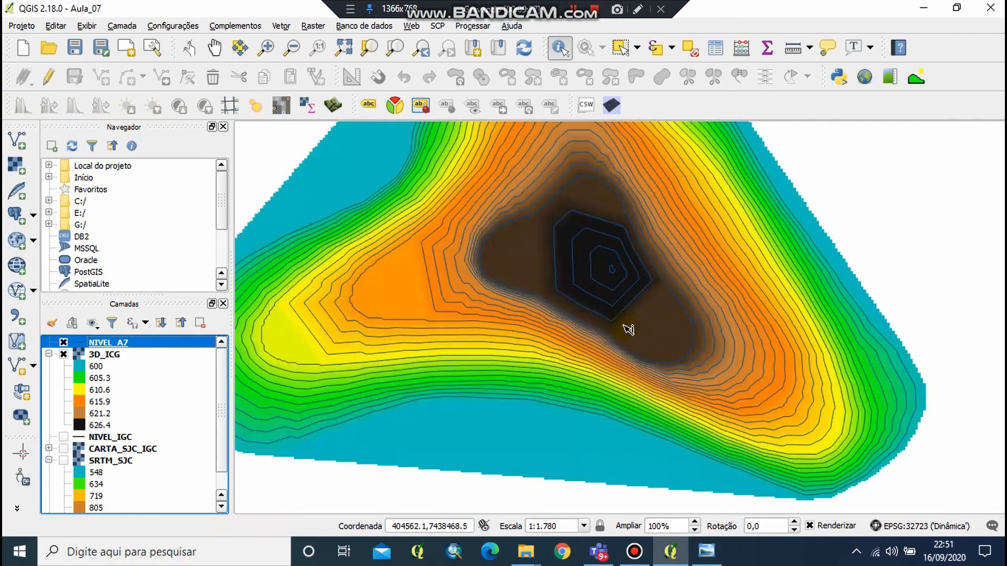
left_click_drag(629, 329, 650, 290)
scroll(649, 290, "down", 1)
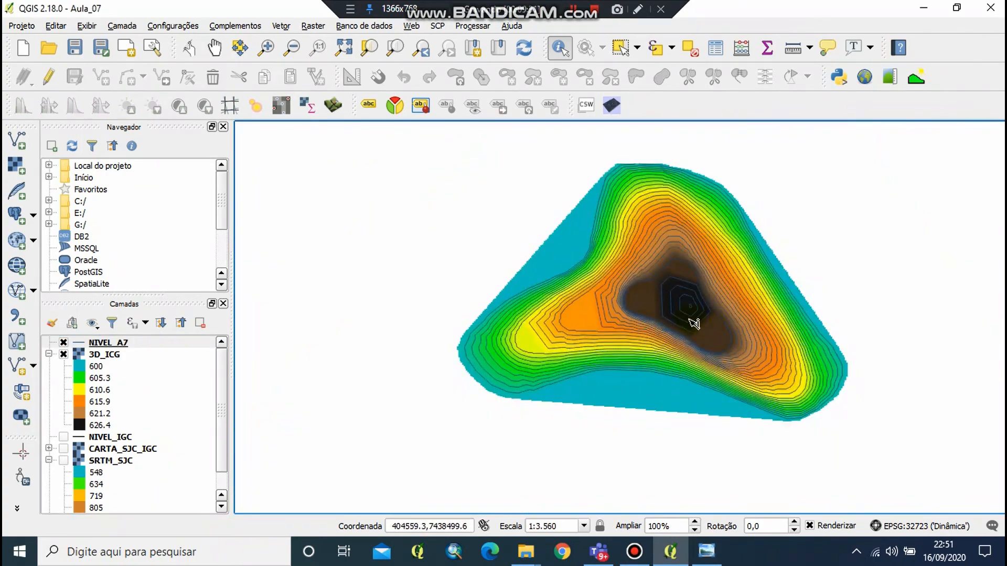
left_click_drag(694, 324, 598, 328)
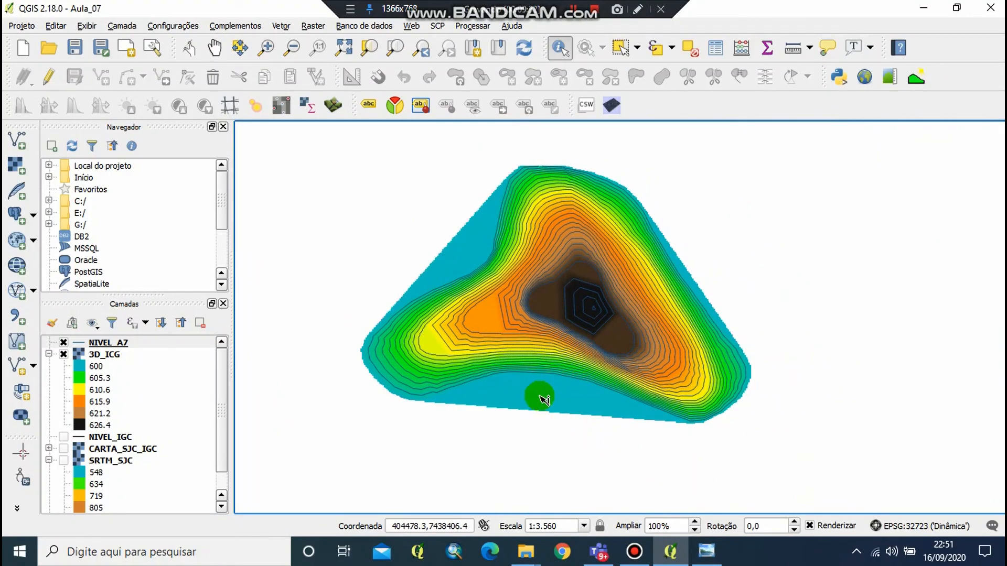